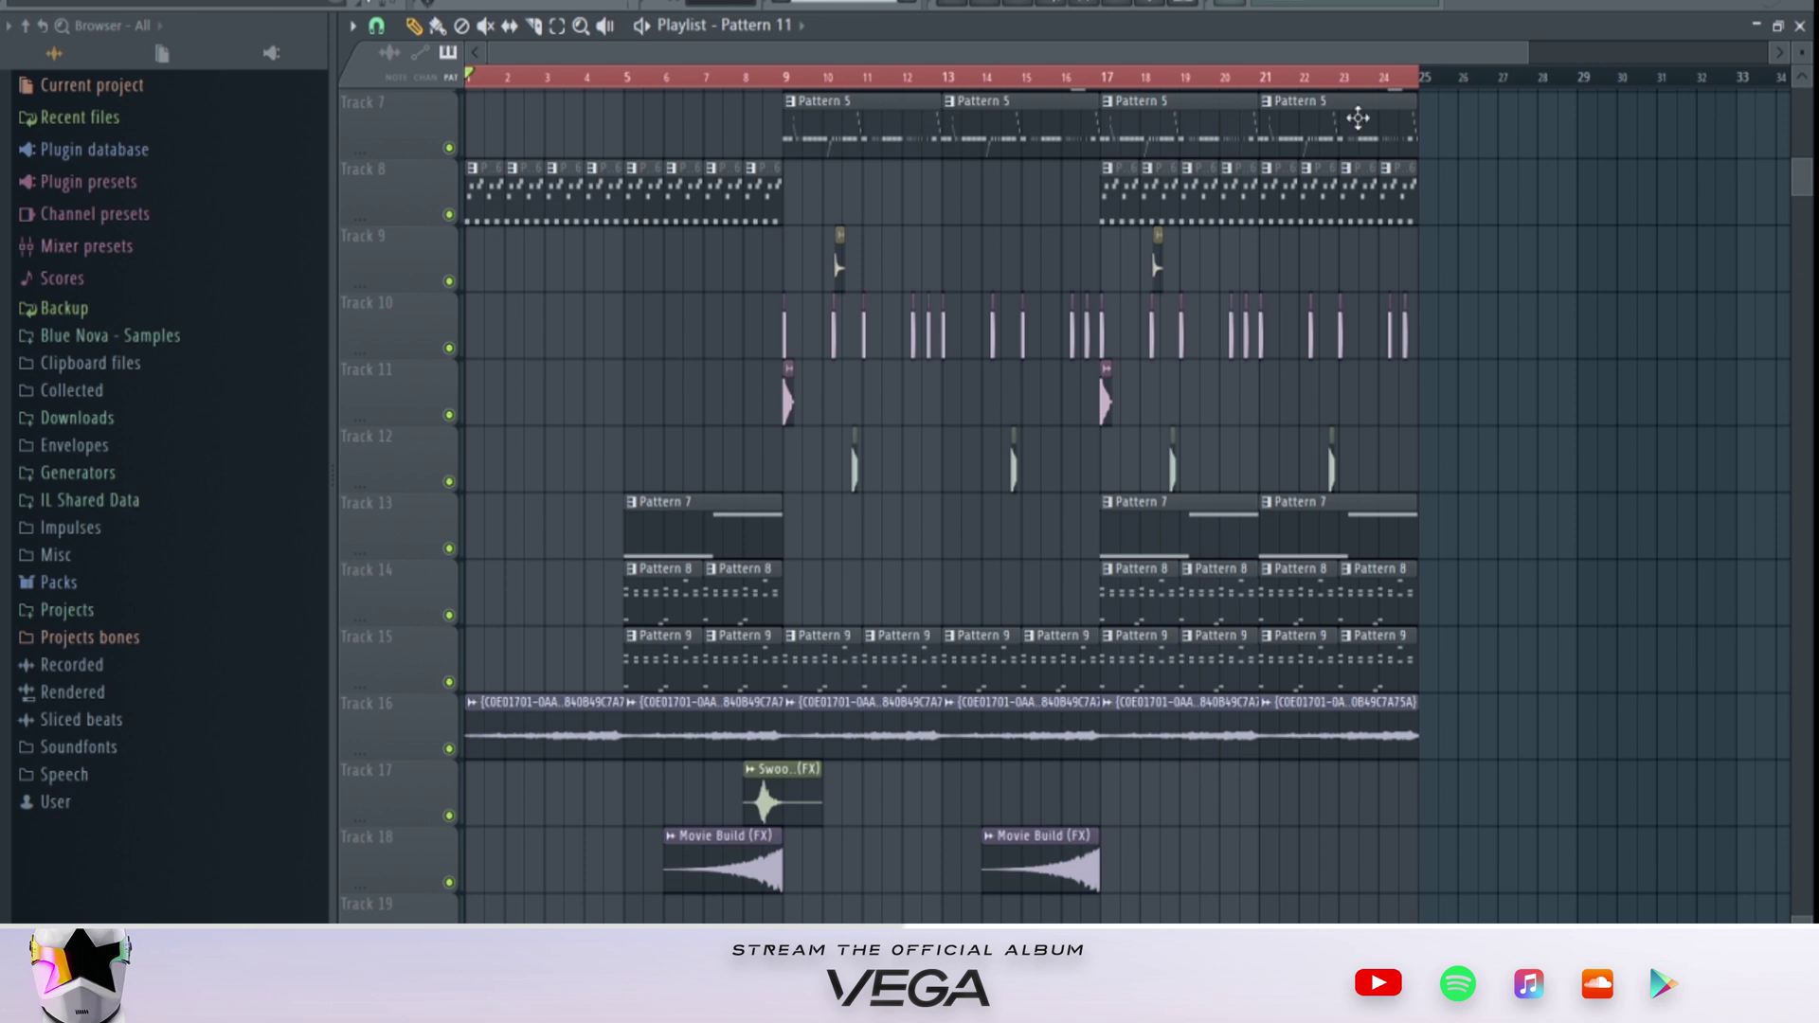
# Step: Select all channels in the channel rack and color them with a gradient from bright pink to blue
pyautogui.click(988, 5)
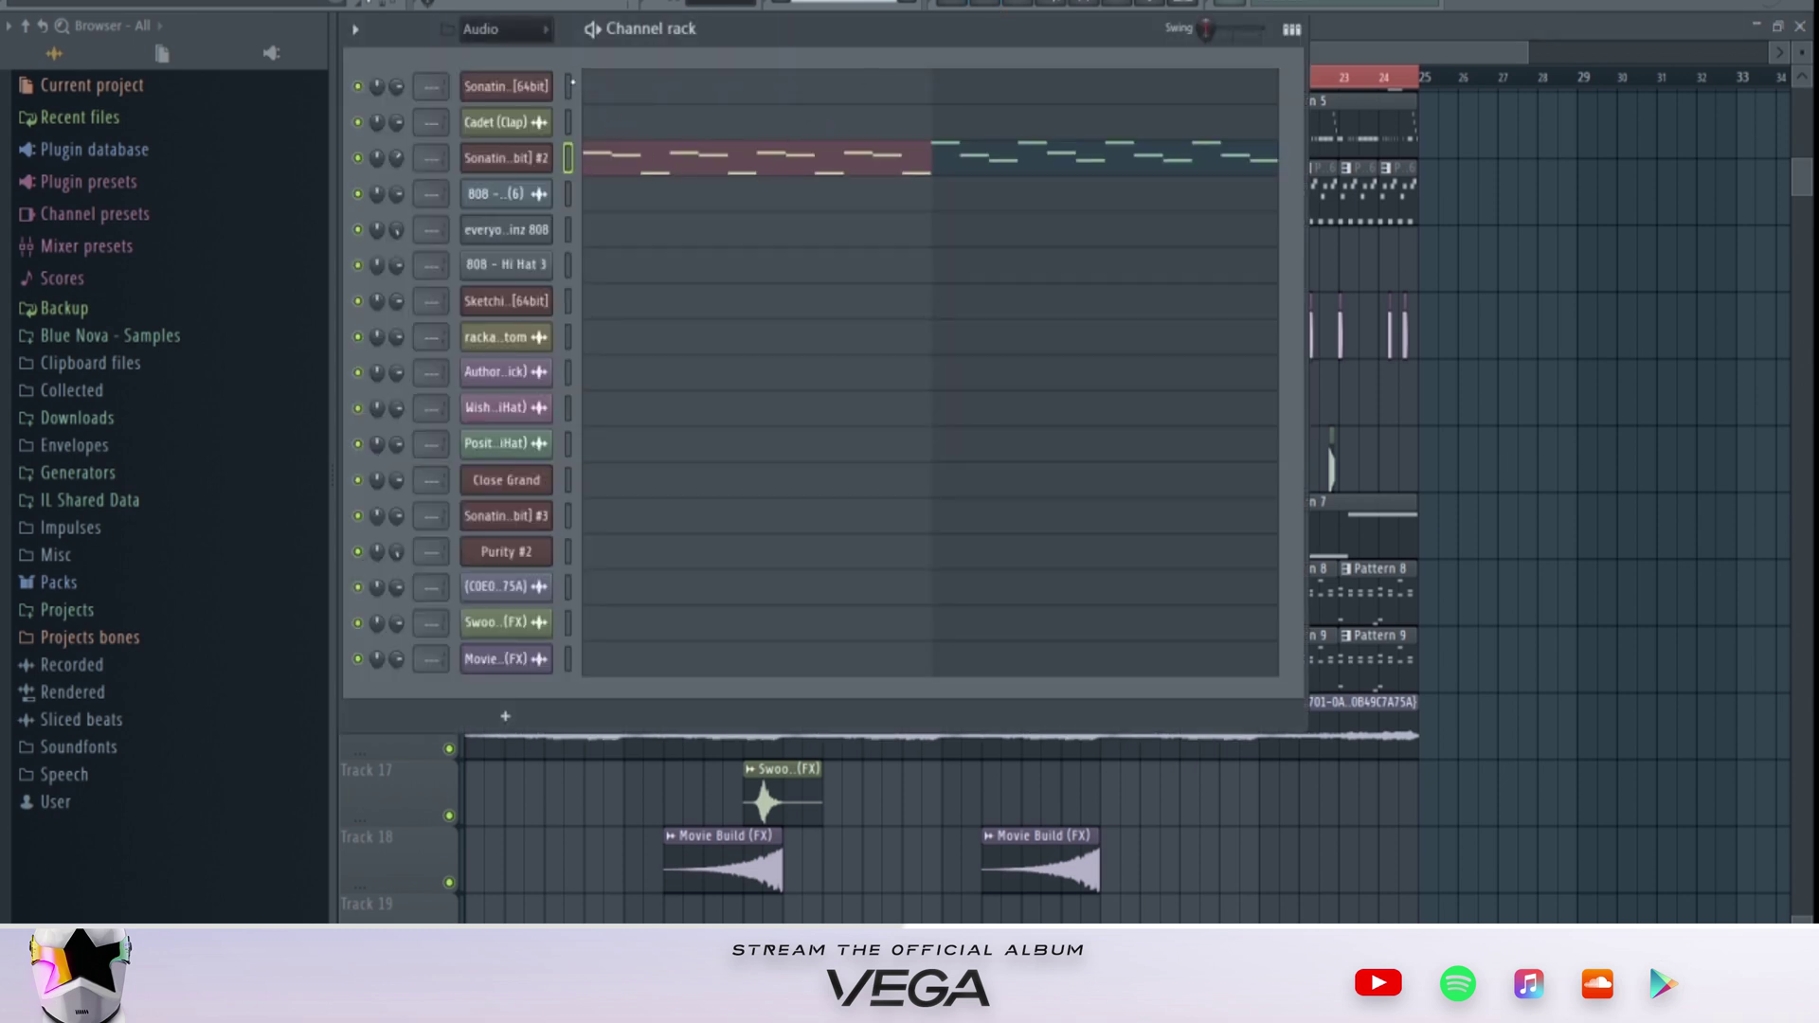
pyautogui.doubleClick(570, 86)
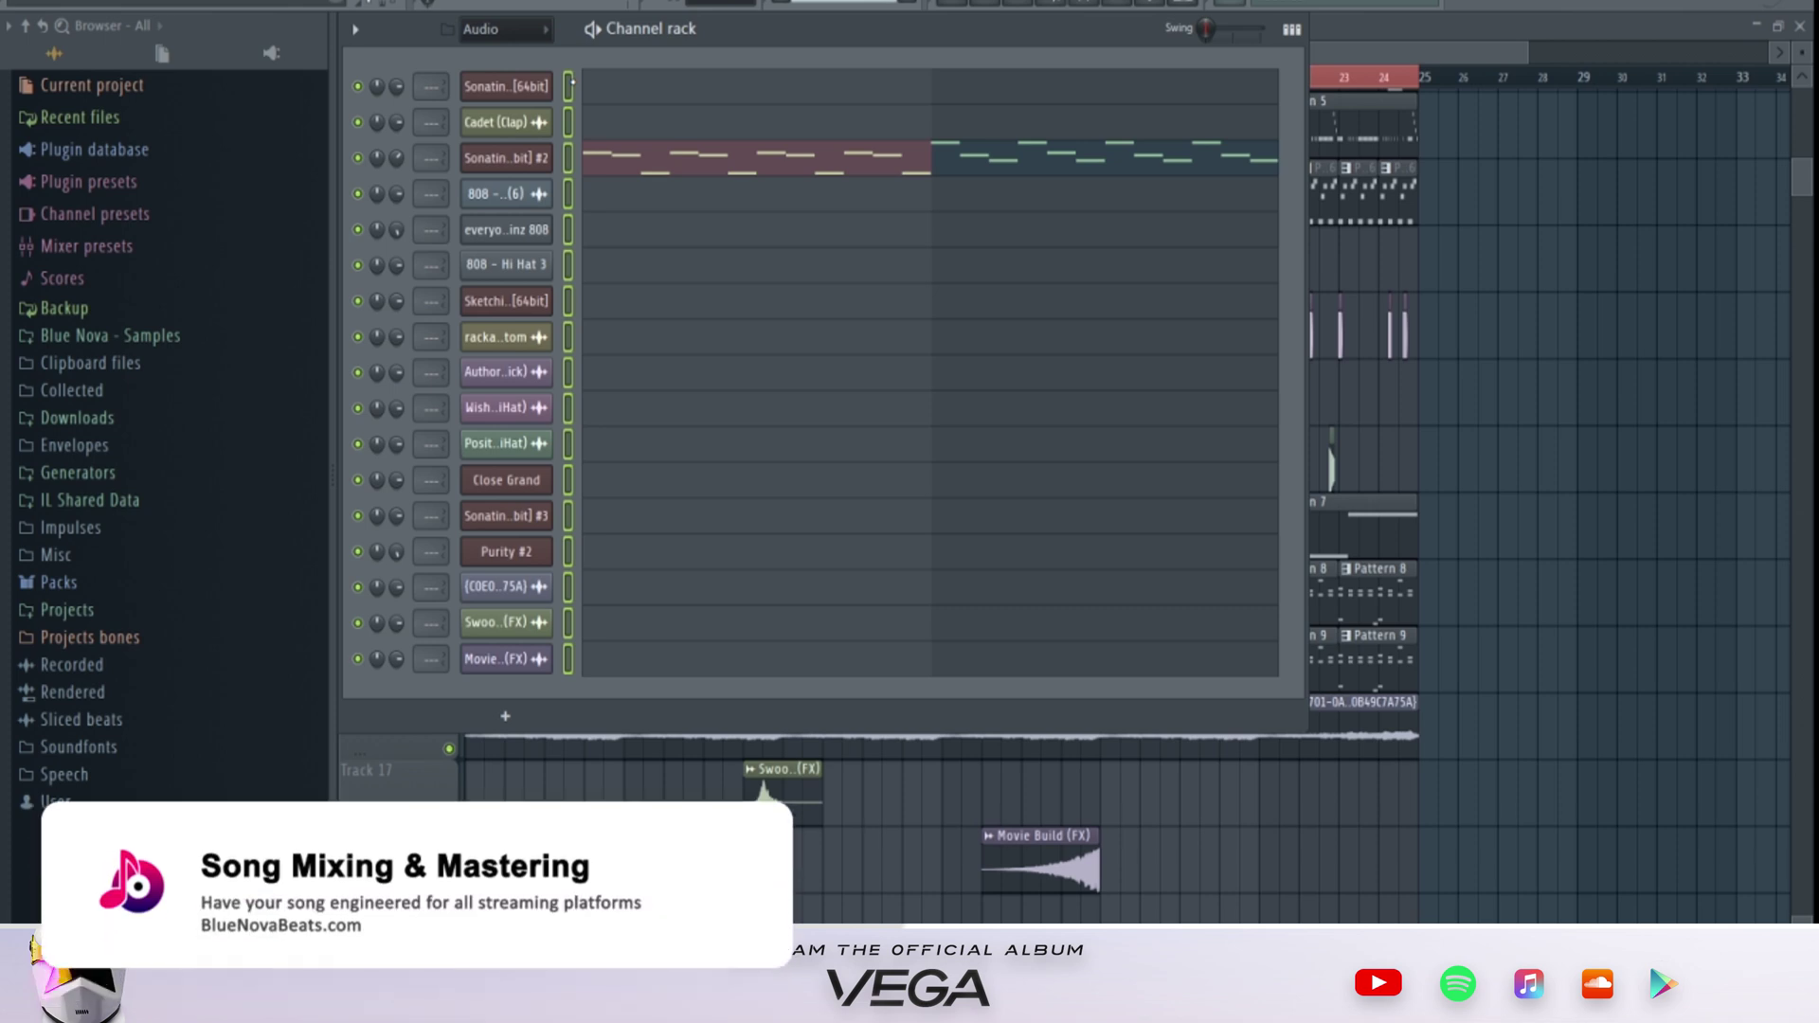
pyautogui.click(357, 34)
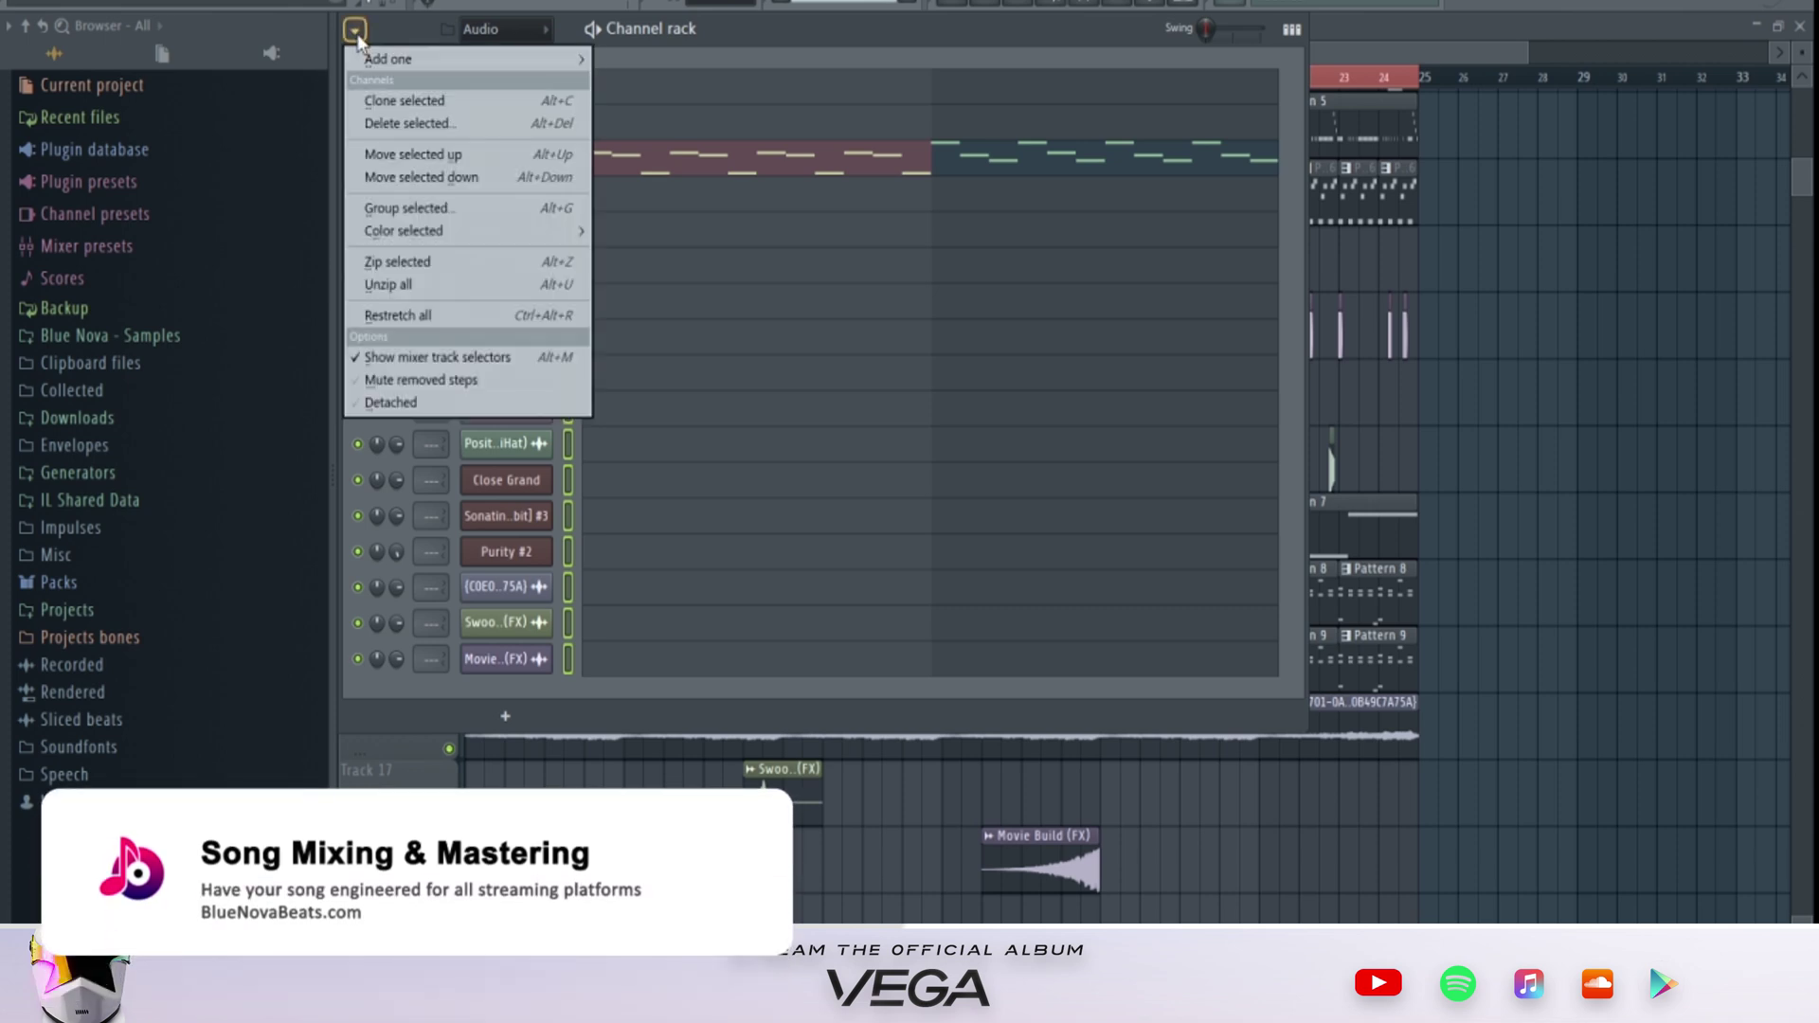
pyautogui.moveTo(540, 229)
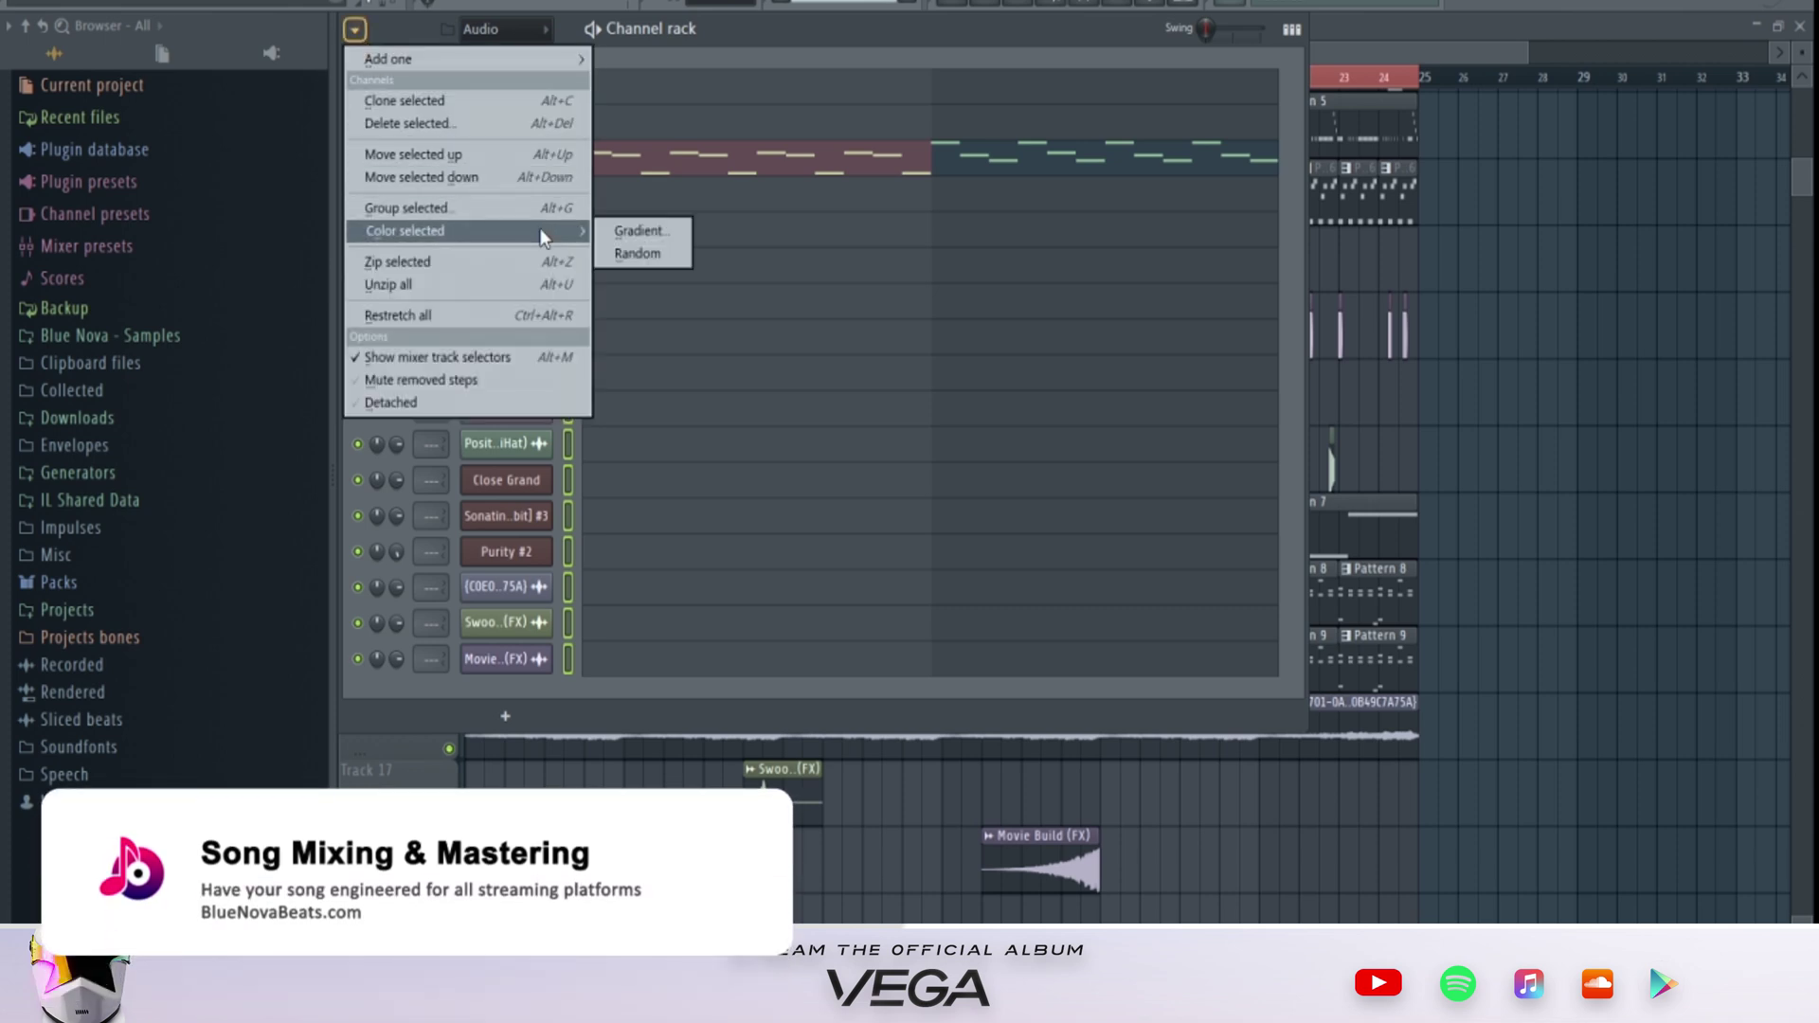
pyautogui.click(623, 232)
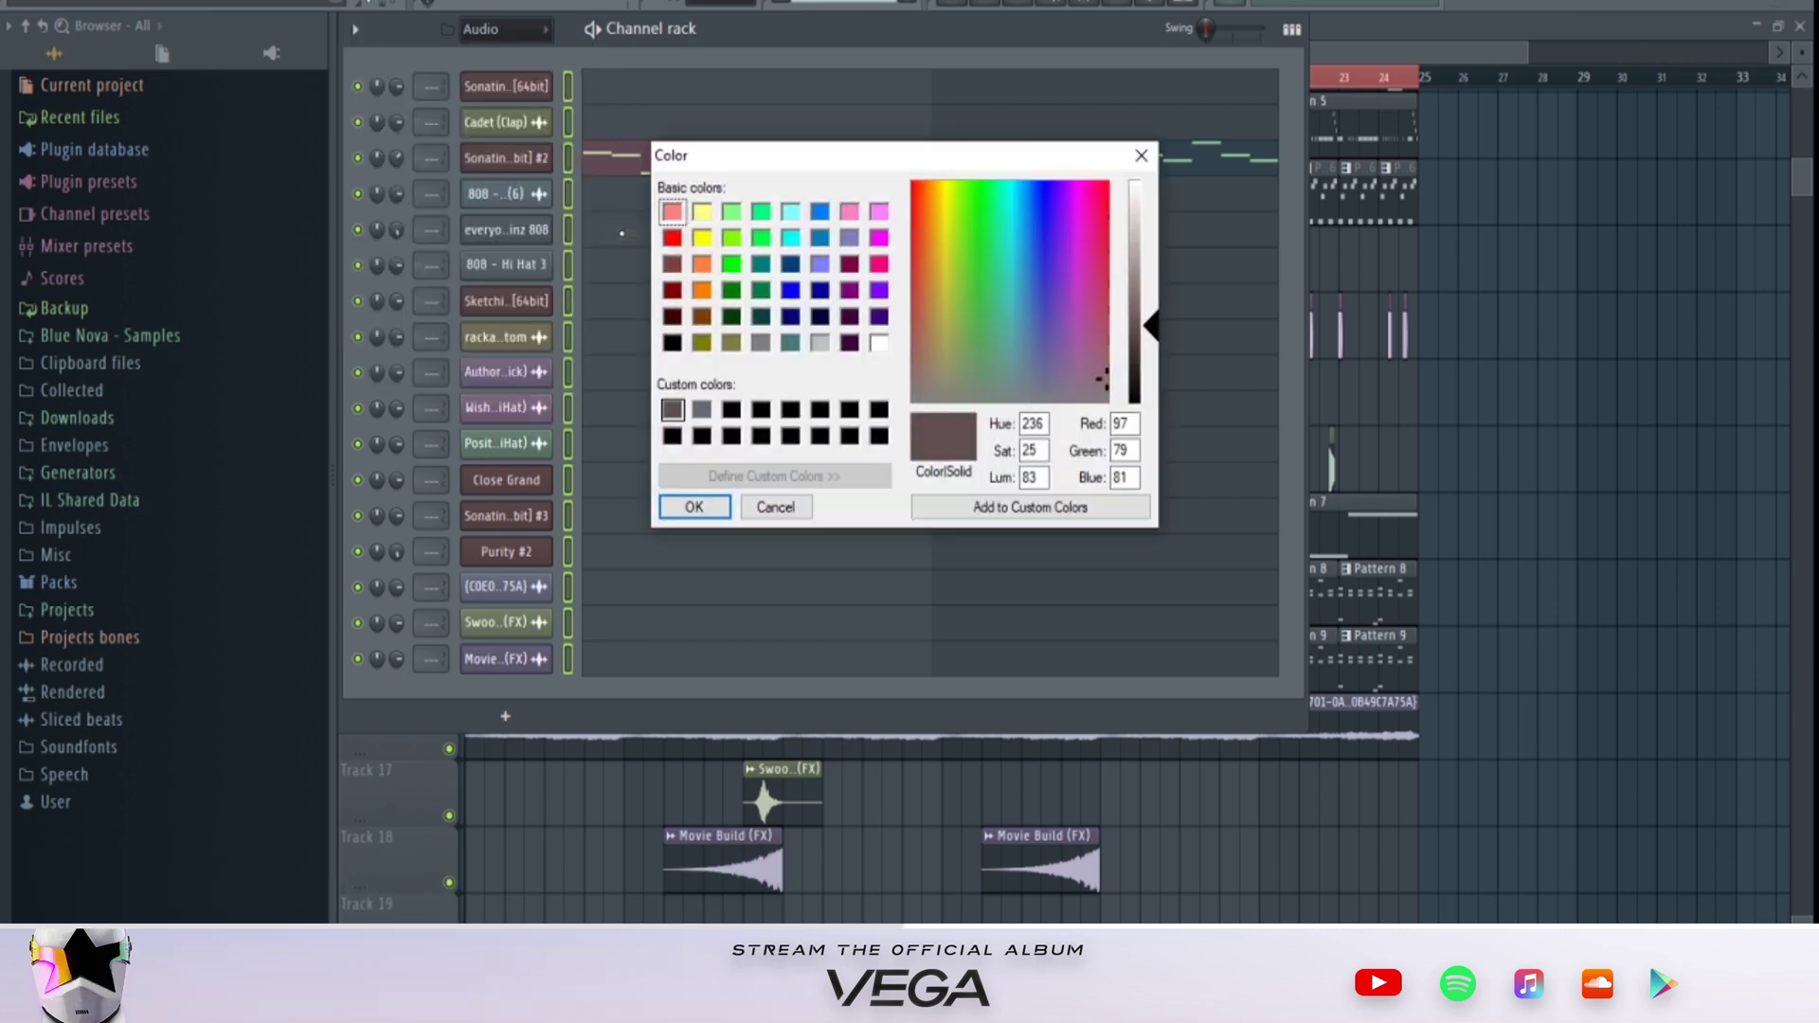
pyautogui.click(879, 264)
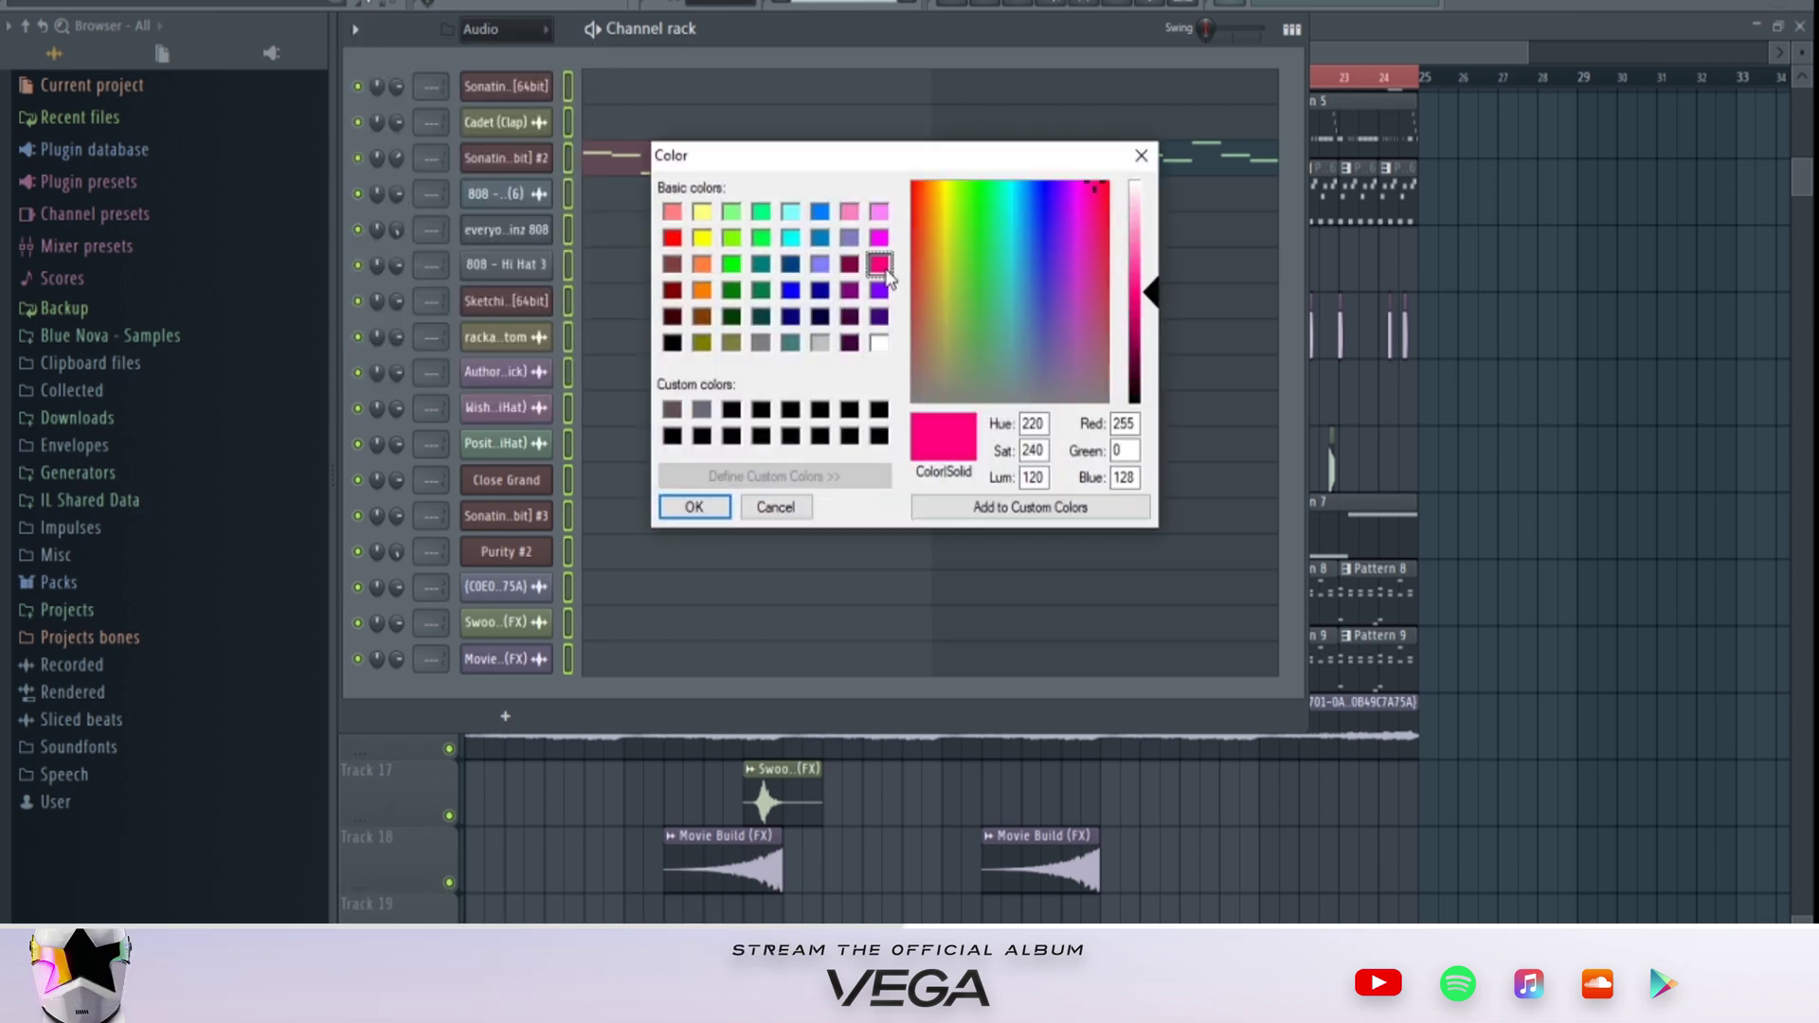
pyautogui.click(709, 509)
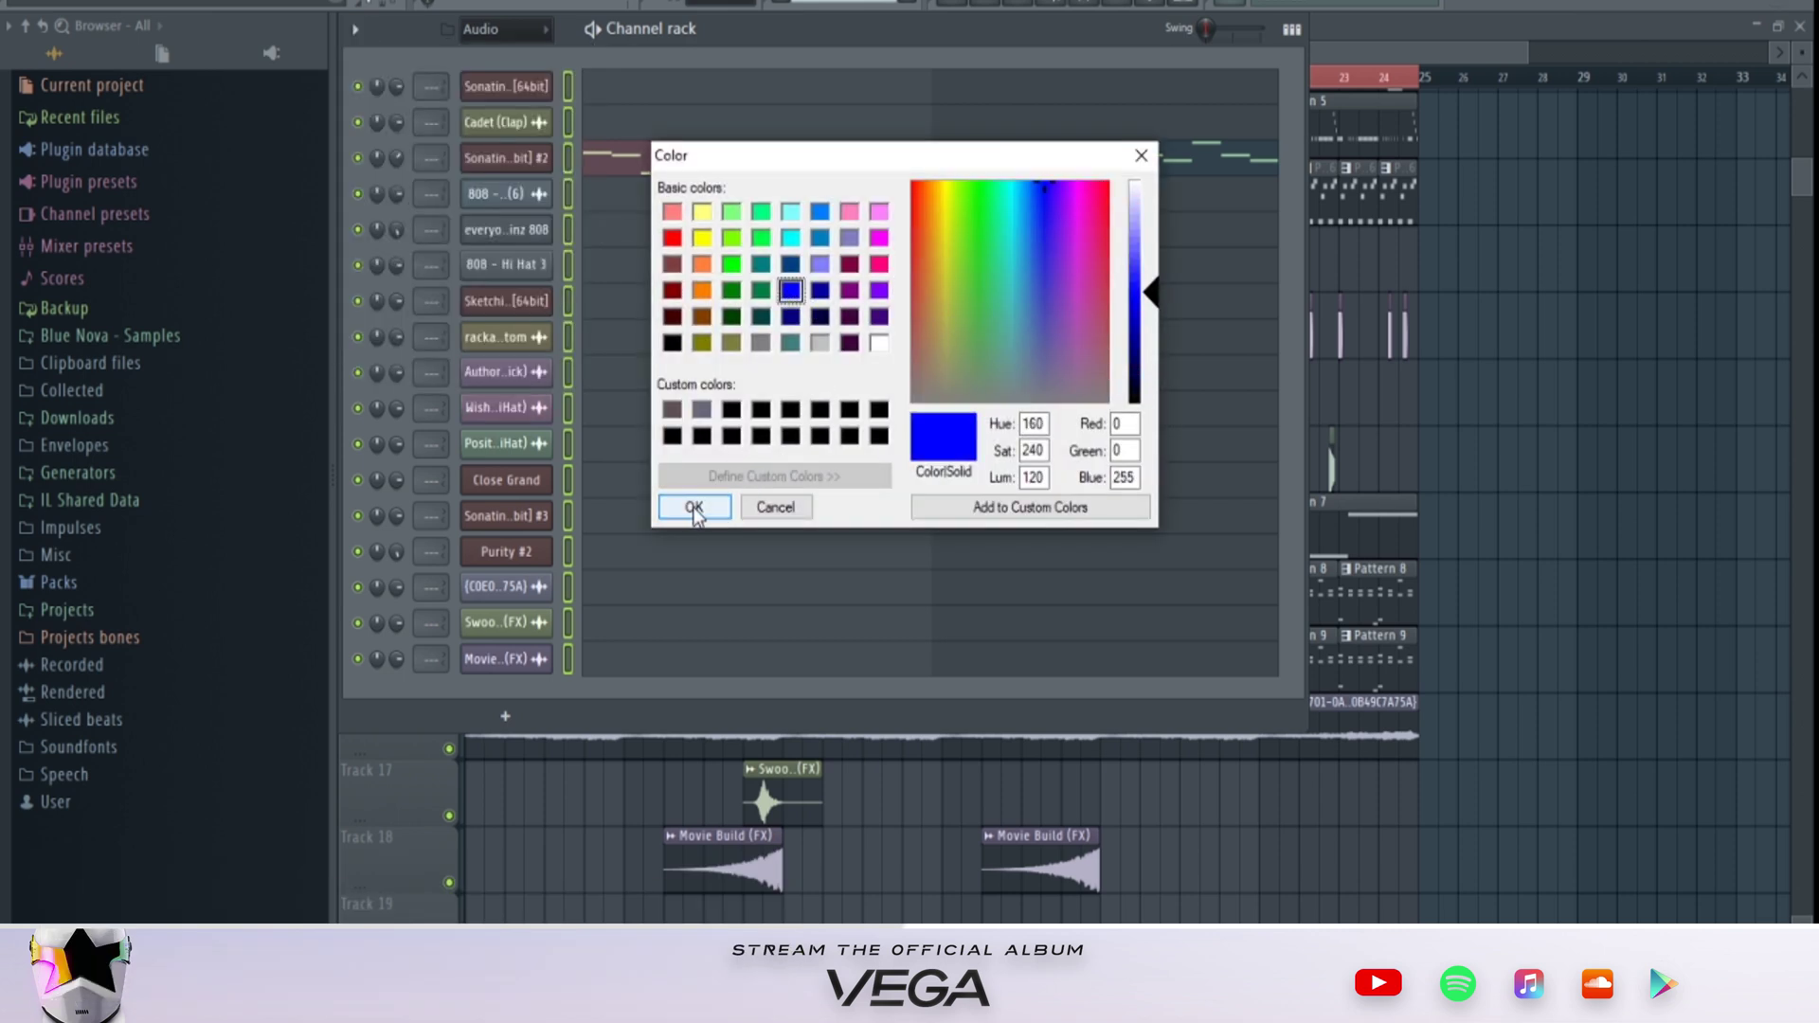
pyautogui.click(694, 509)
# Step: Route the selected channels to individual mixer tracks, starting from Insert 1
pyautogui.click(1099, 3)
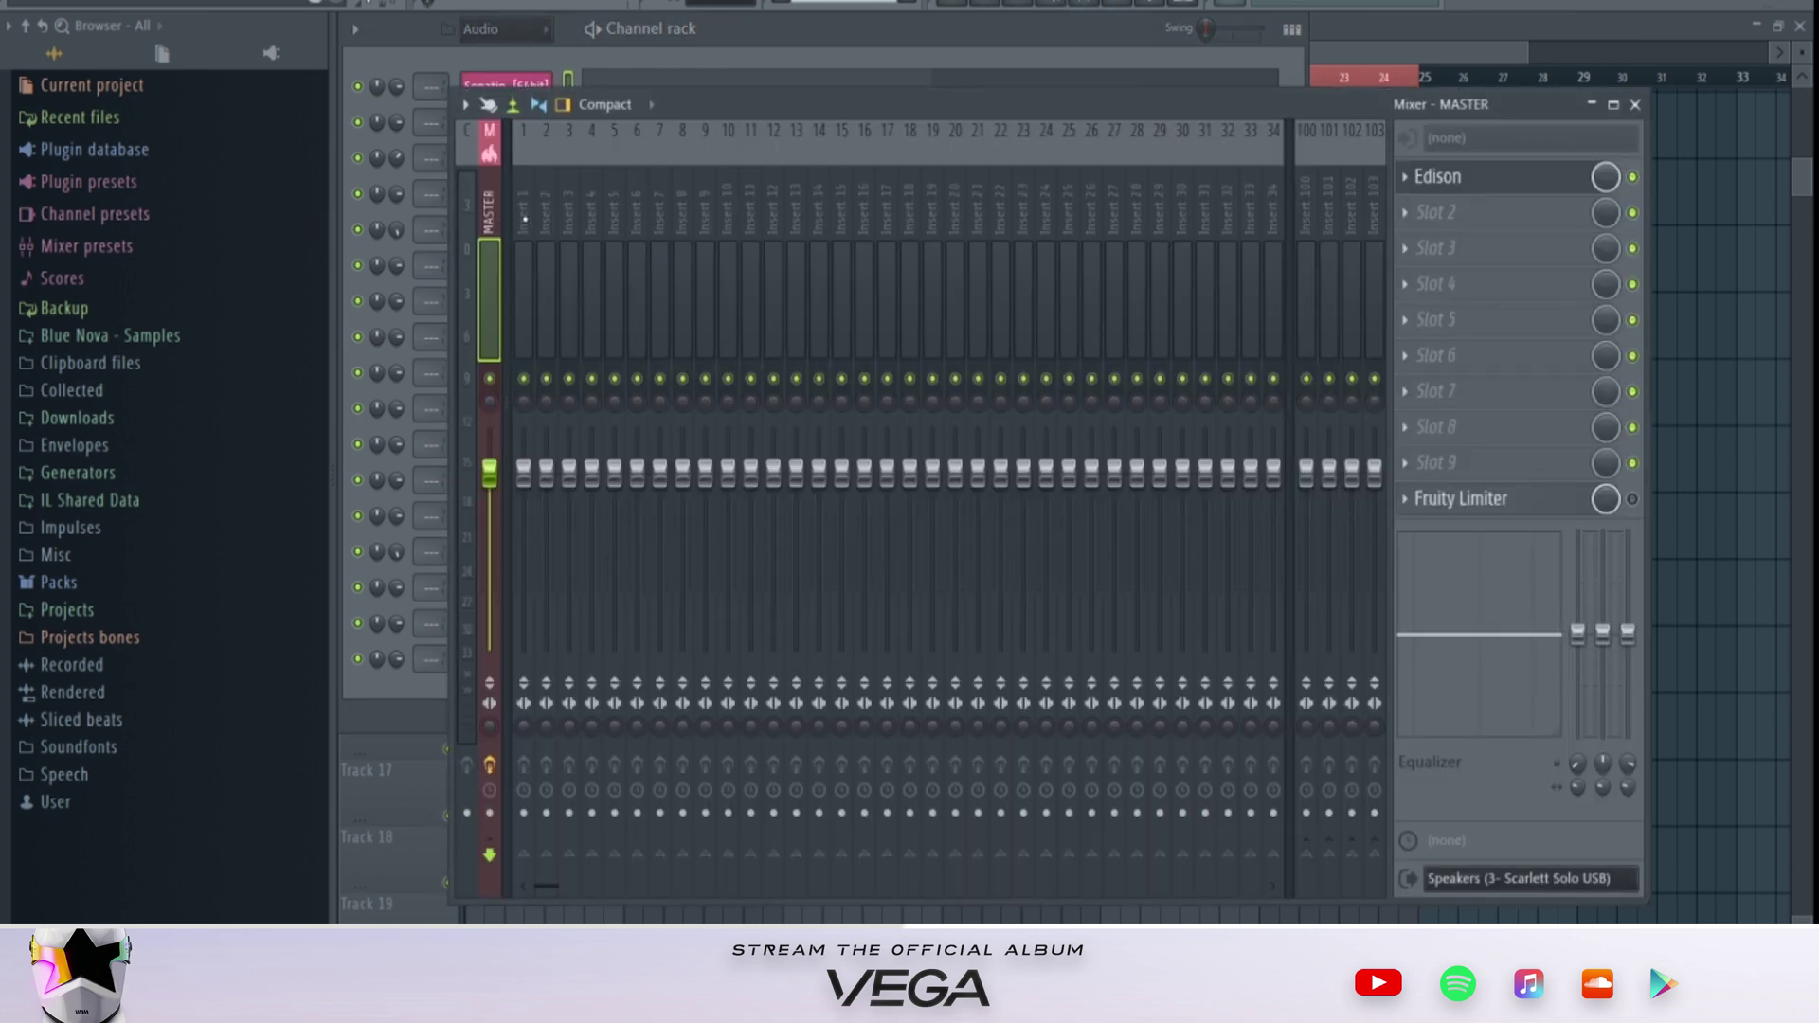
pyautogui.click(524, 219)
pyautogui.rightClick(524, 219)
pyautogui.moveTo(712, 316)
pyautogui.click(876, 338)
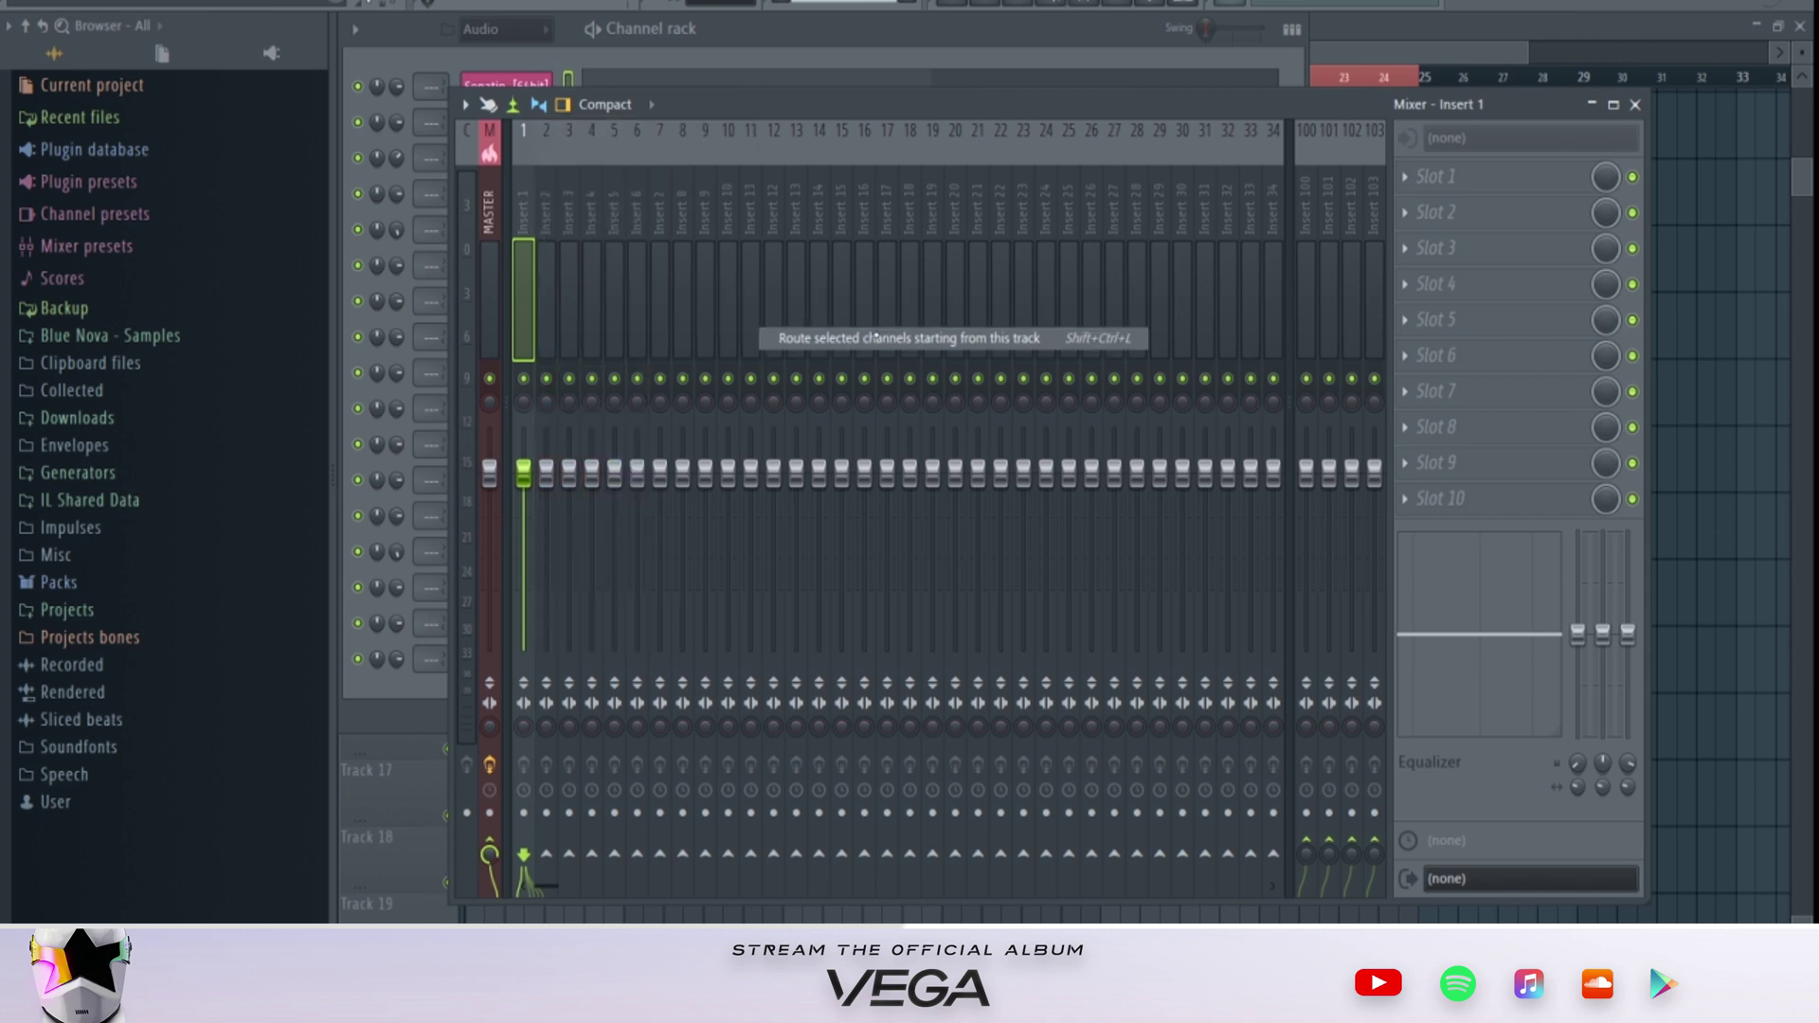
# Step: Replace Edison in the master track's first effect slot with Fruity Limiter
pyautogui.click(486, 253)
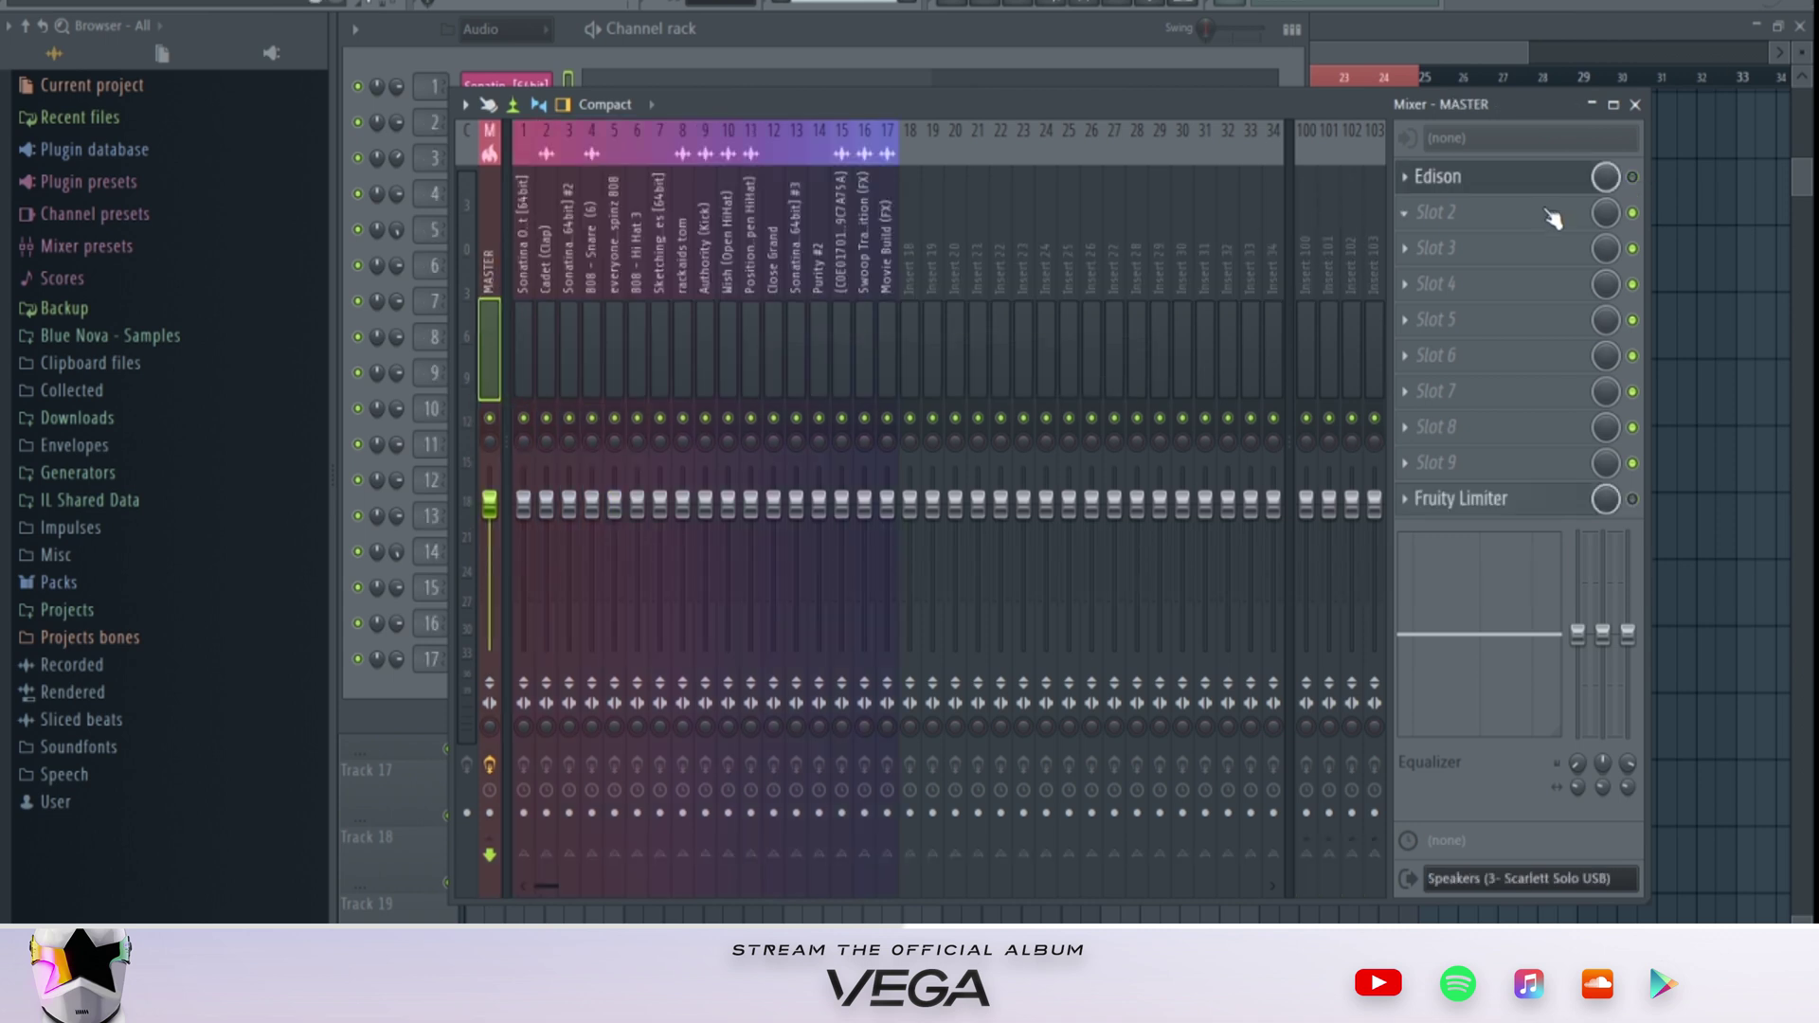
pyautogui.click(1418, 187)
pyautogui.moveTo(1423, 203)
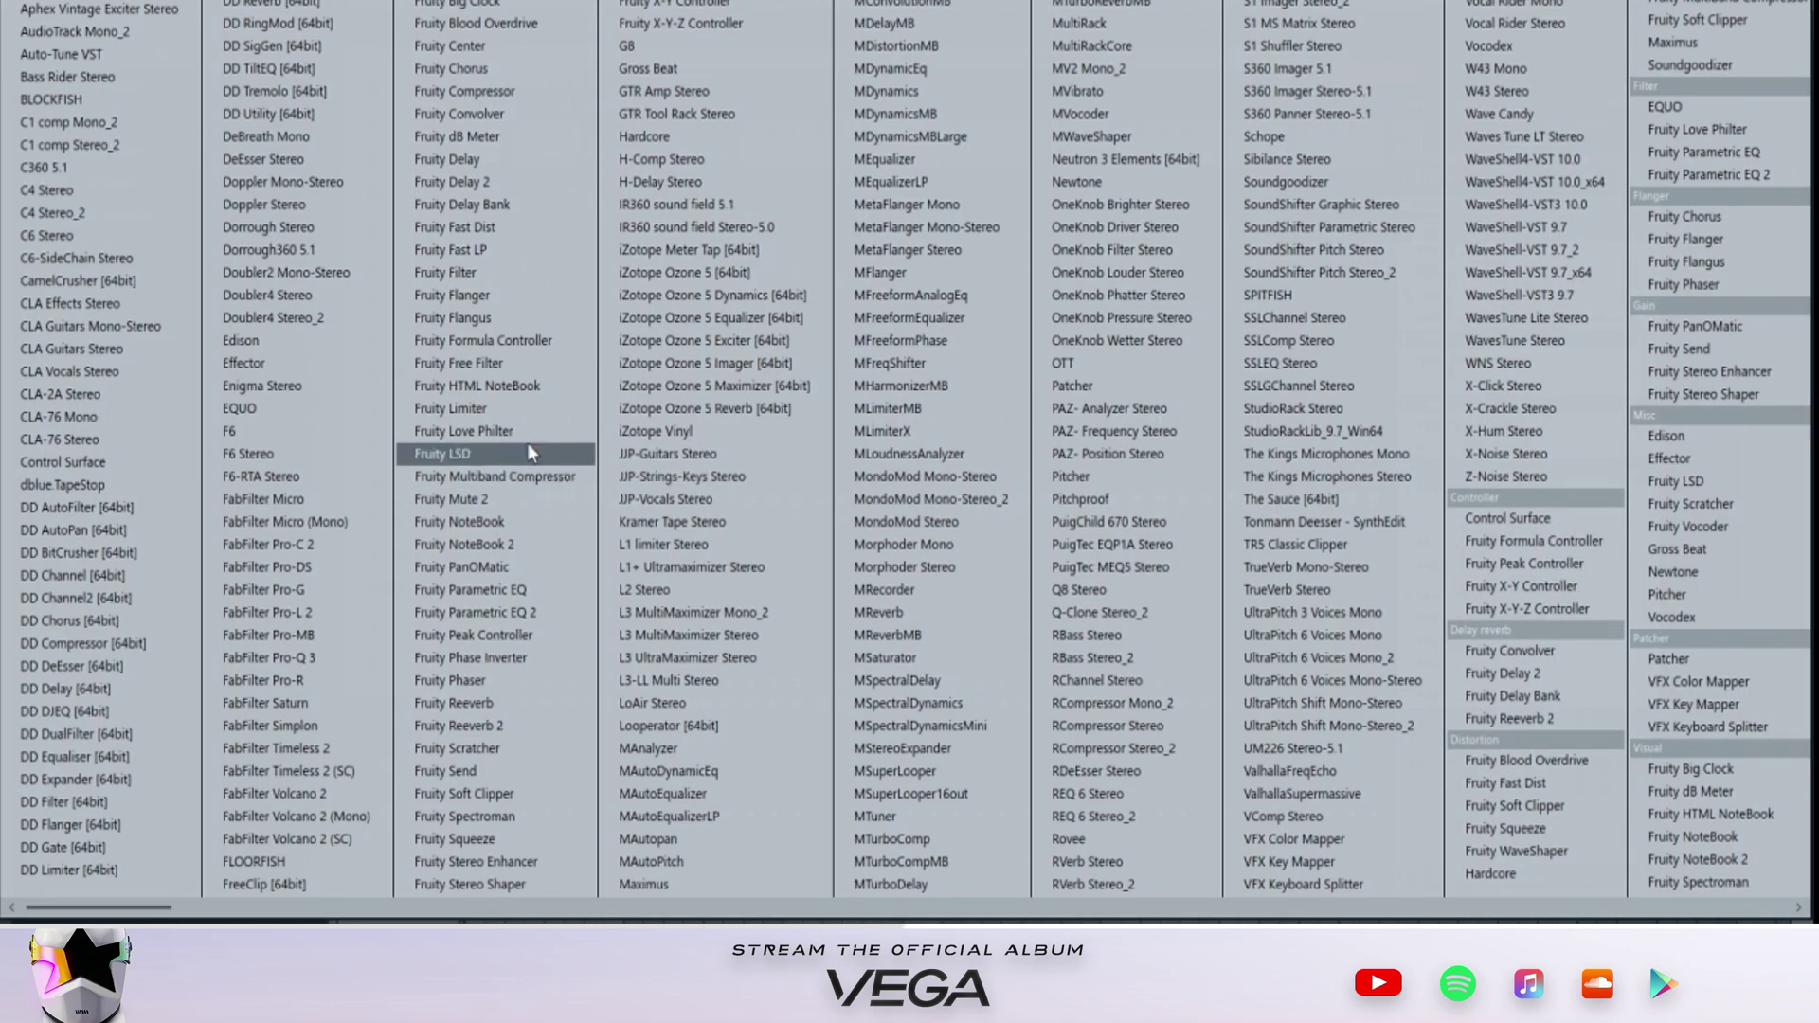
pyautogui.click(500, 412)
pyautogui.click(1629, 192)
pyautogui.click(1574, 181)
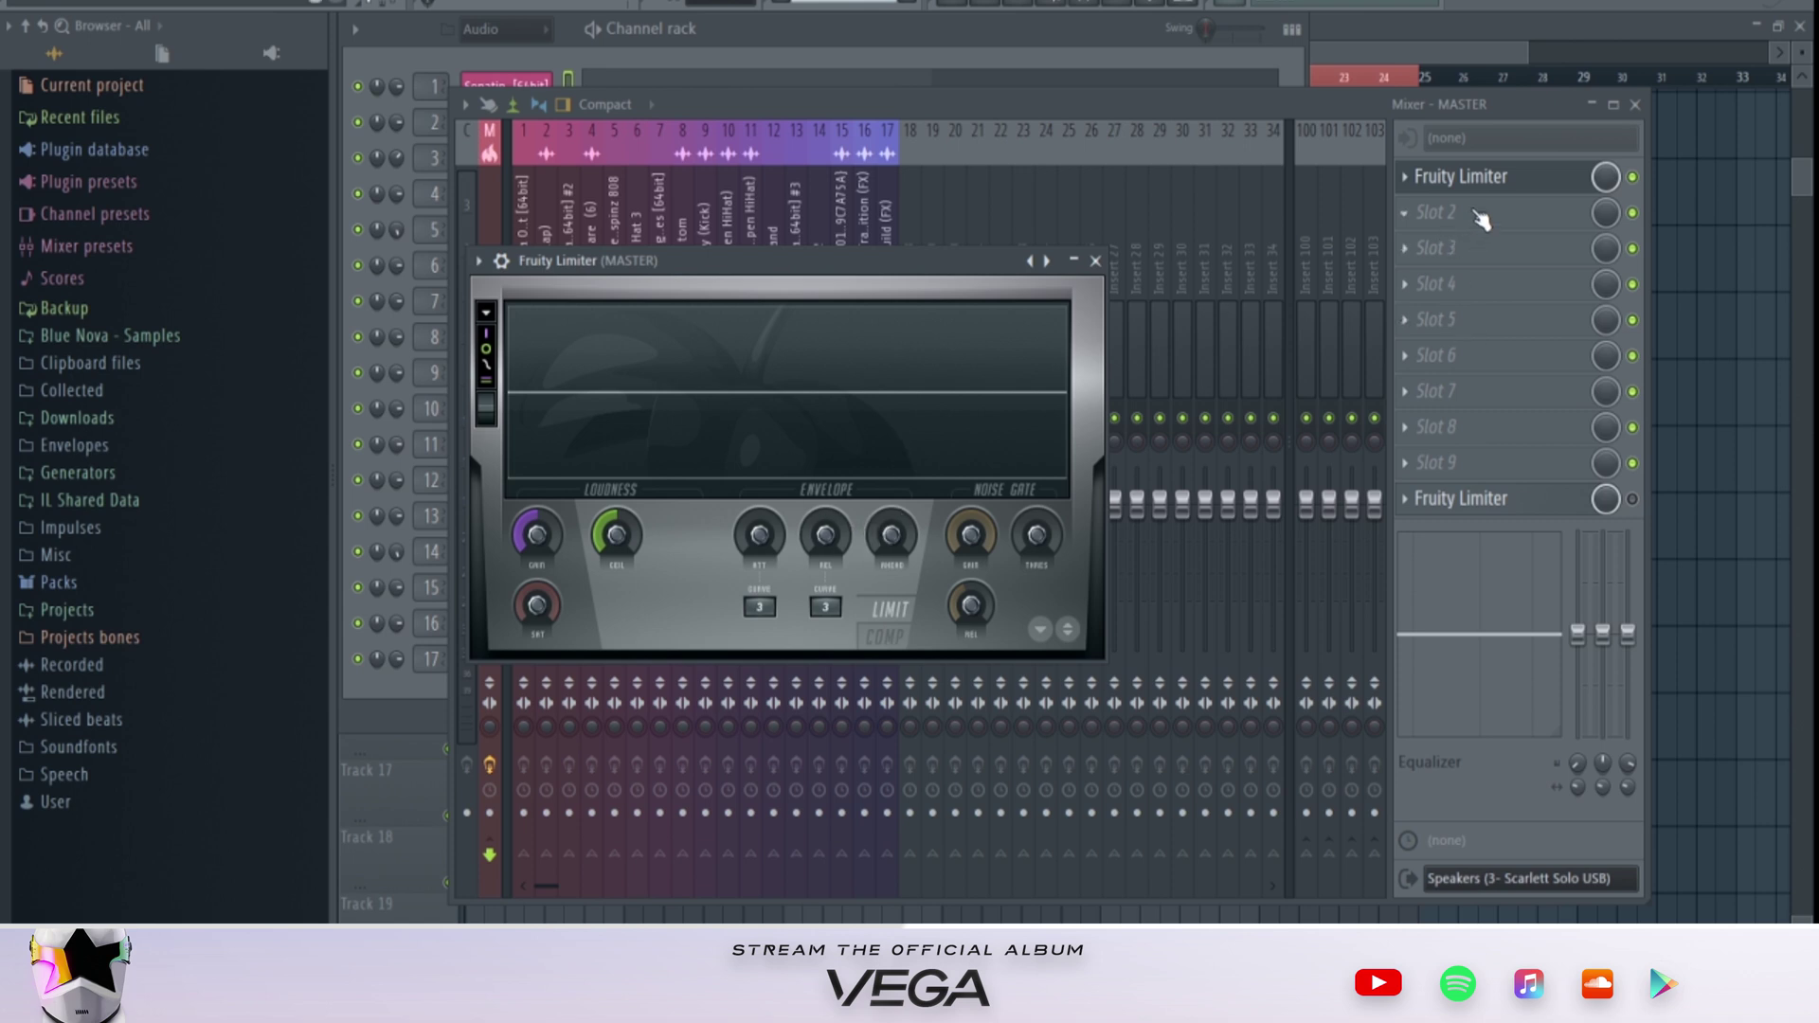
# Step: Add Fruity Soft Clipper to the master track's second effect slot and close the open windows
pyautogui.click(1516, 226)
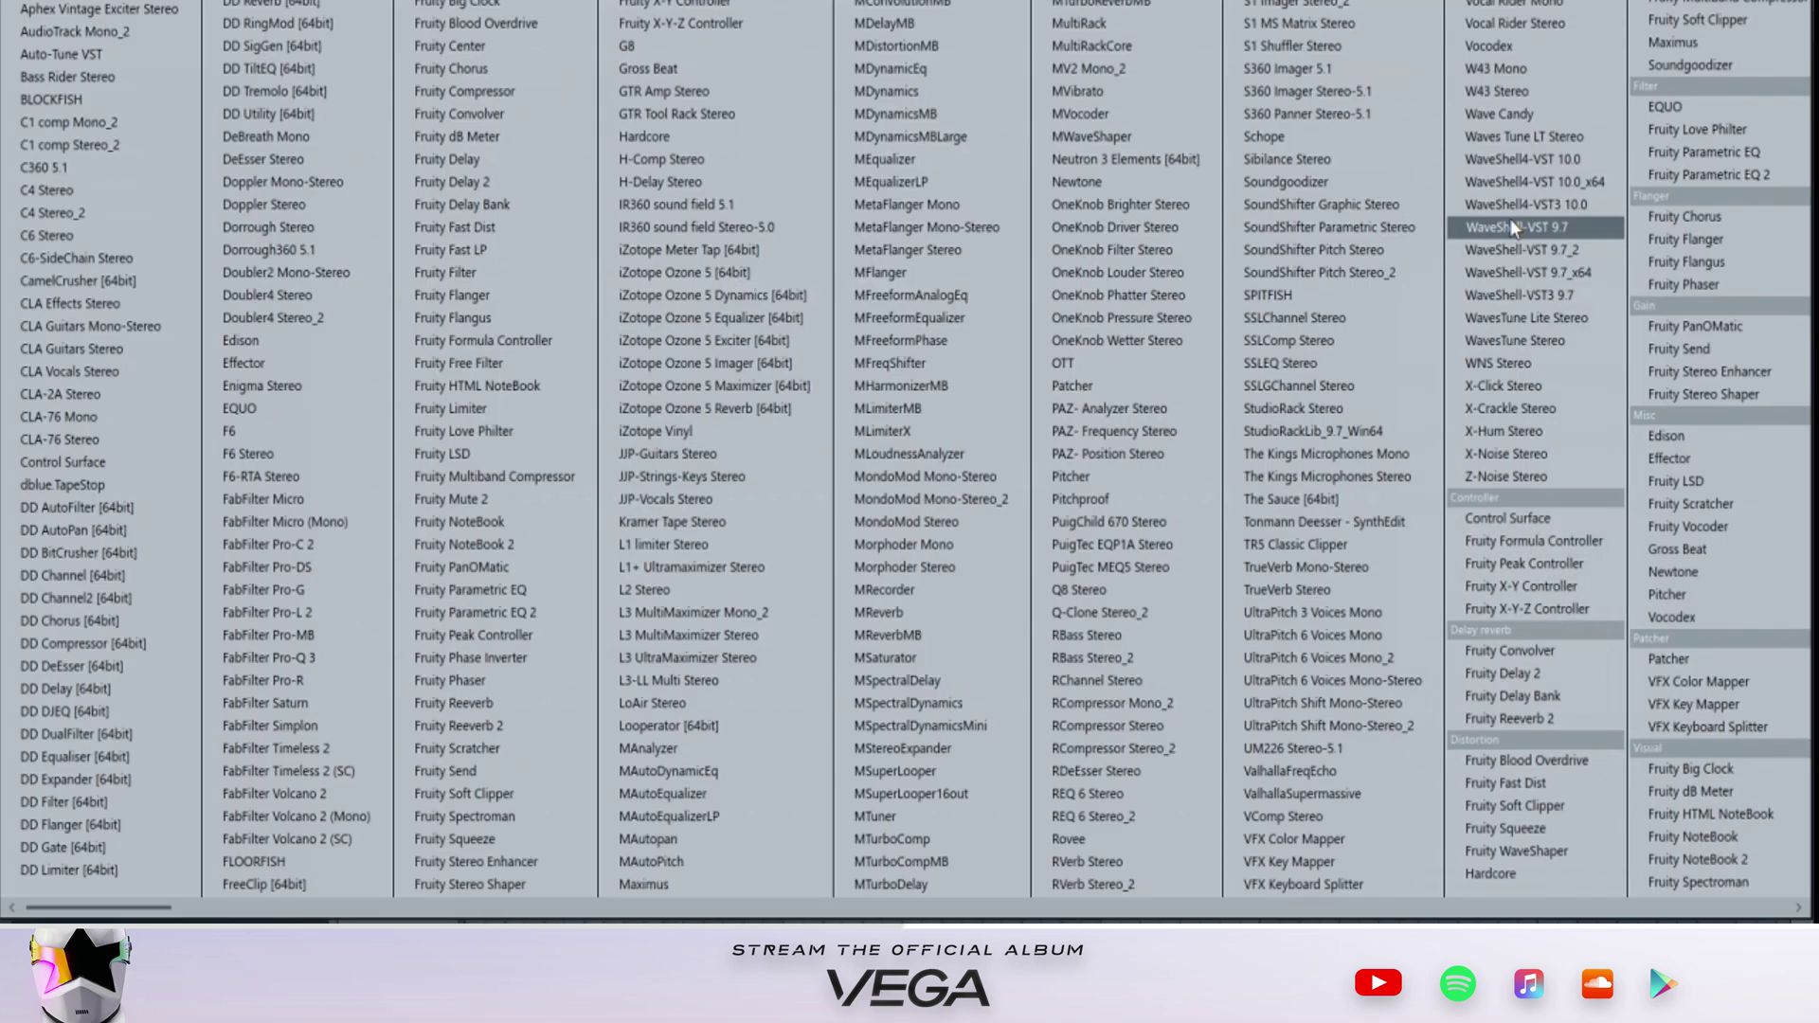
pyautogui.click(474, 802)
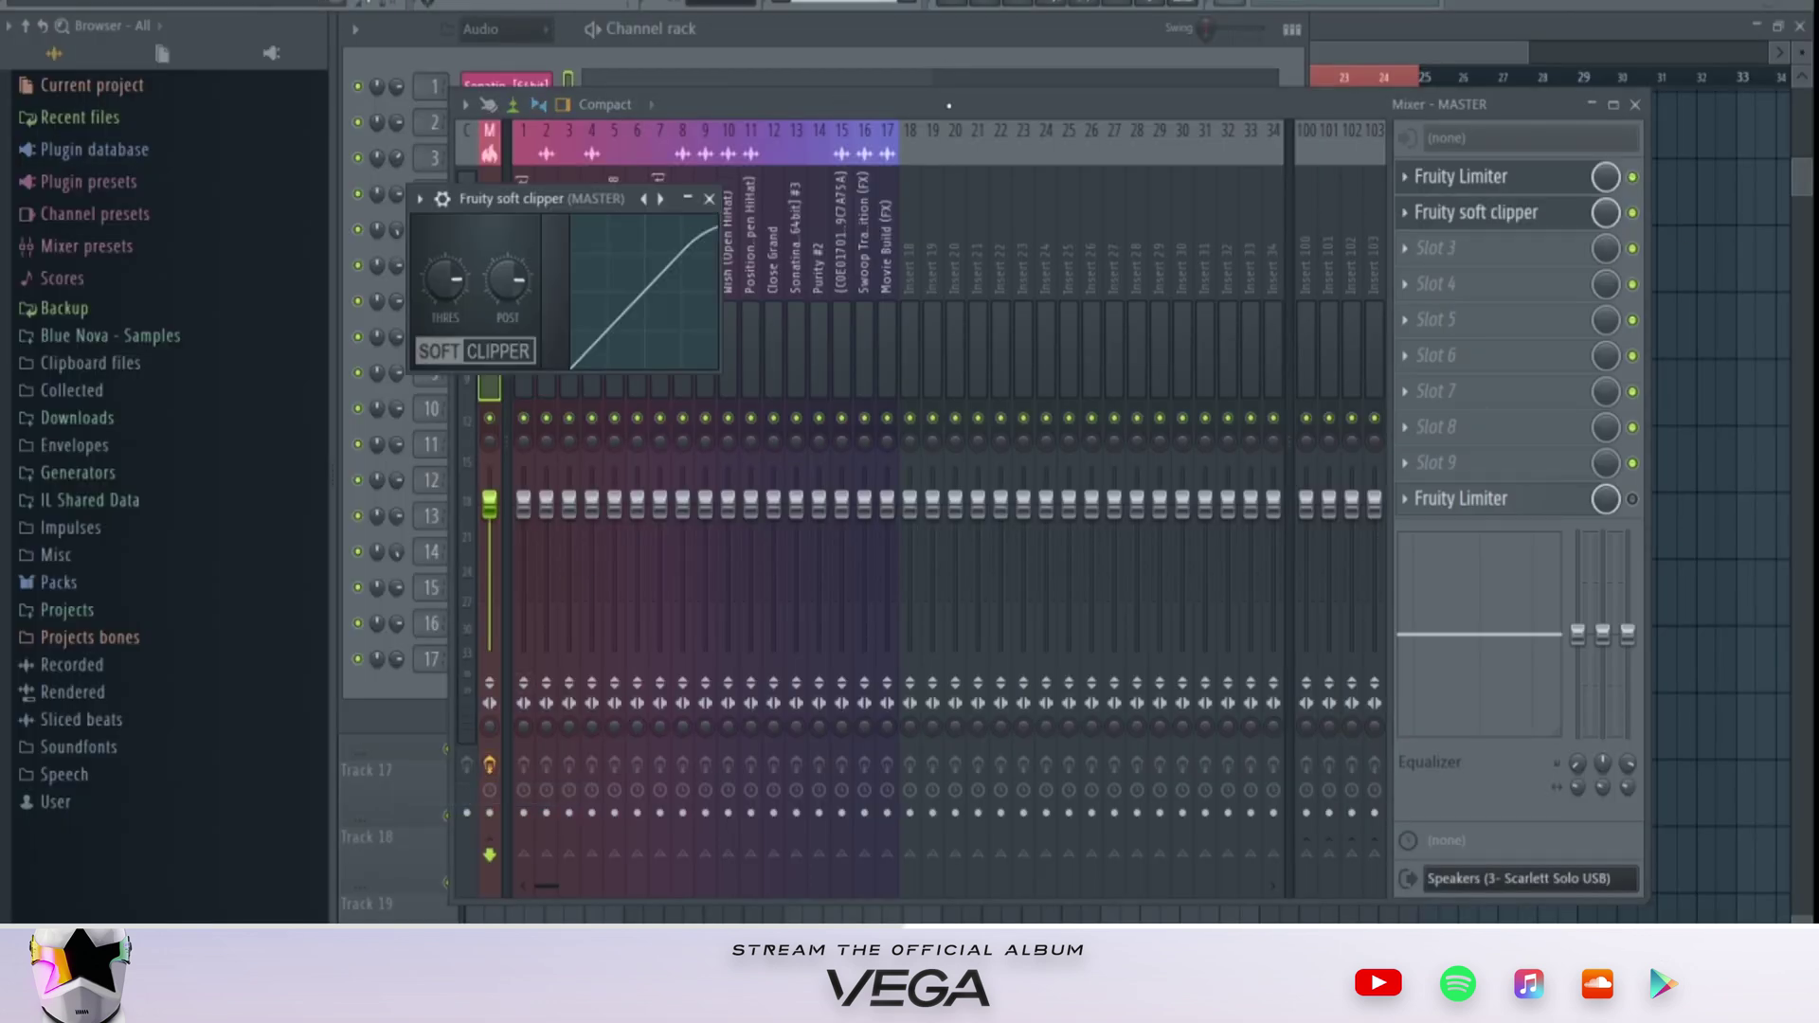
pyautogui.press('F12')
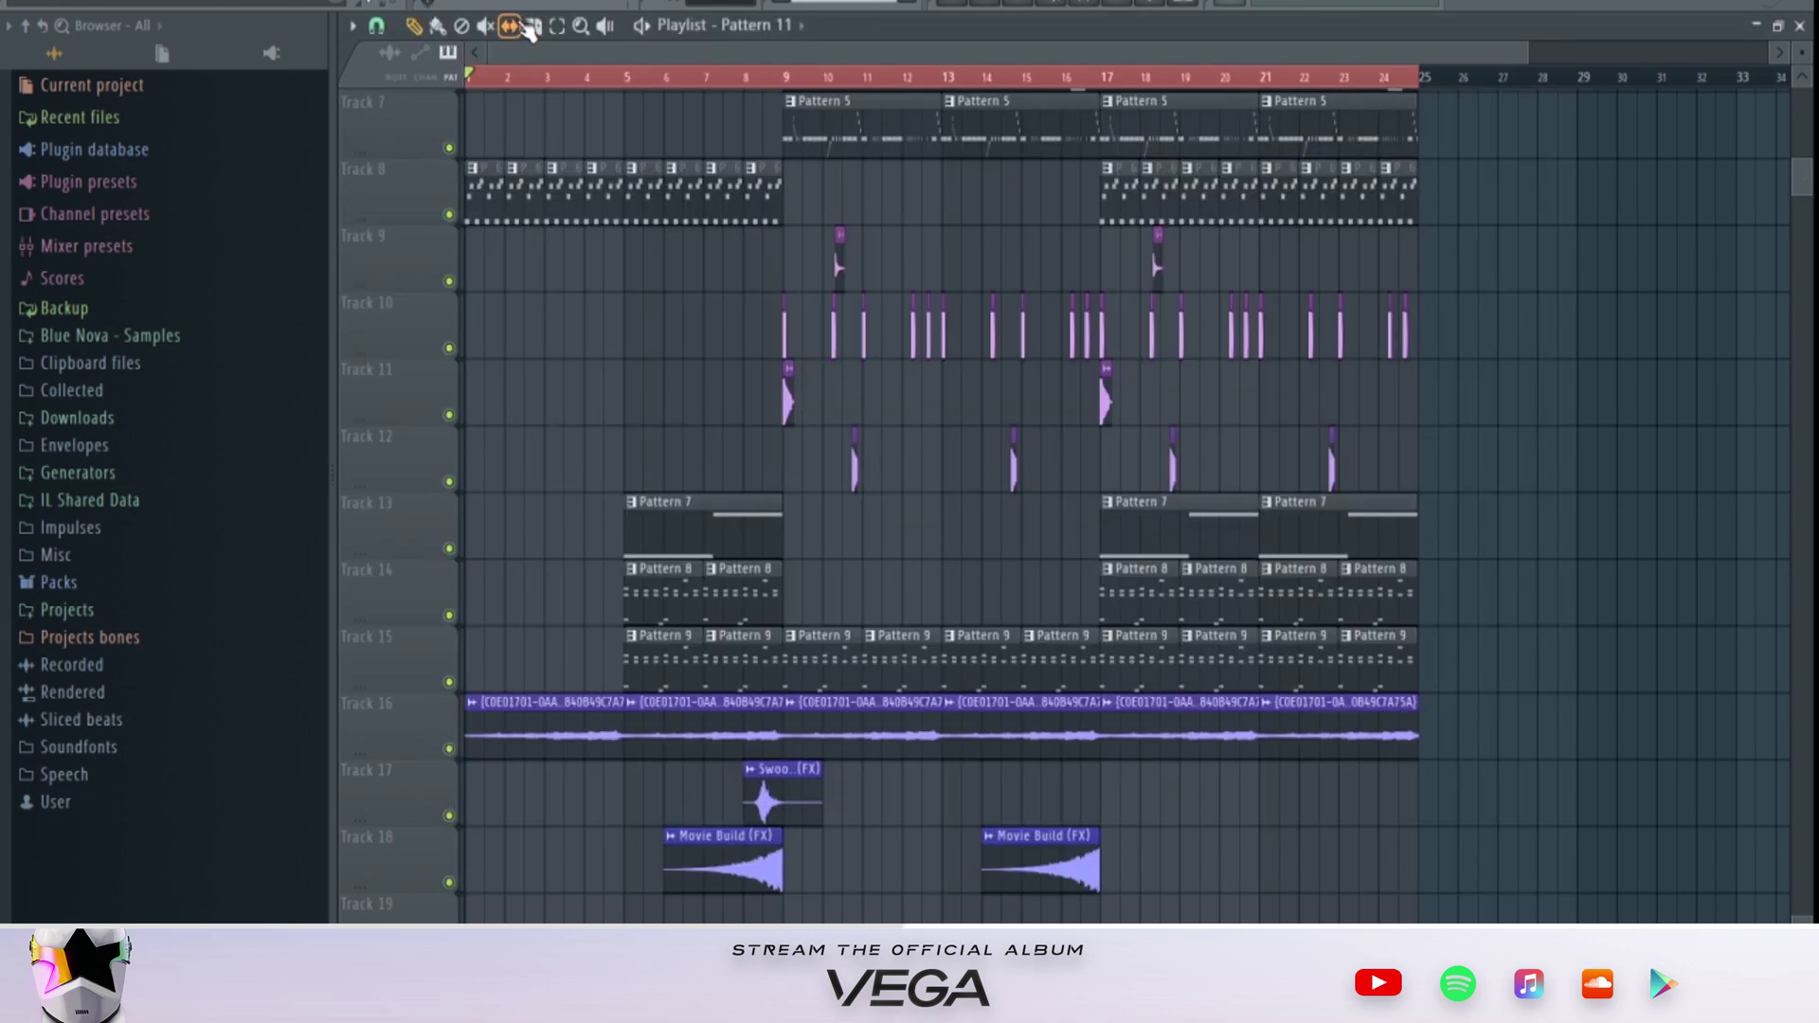
# Step: Play the arrangement from the start with the master limiter and soft clipper bypassed, checking the mixer levels and playlist tracks
pyautogui.click(1094, 3)
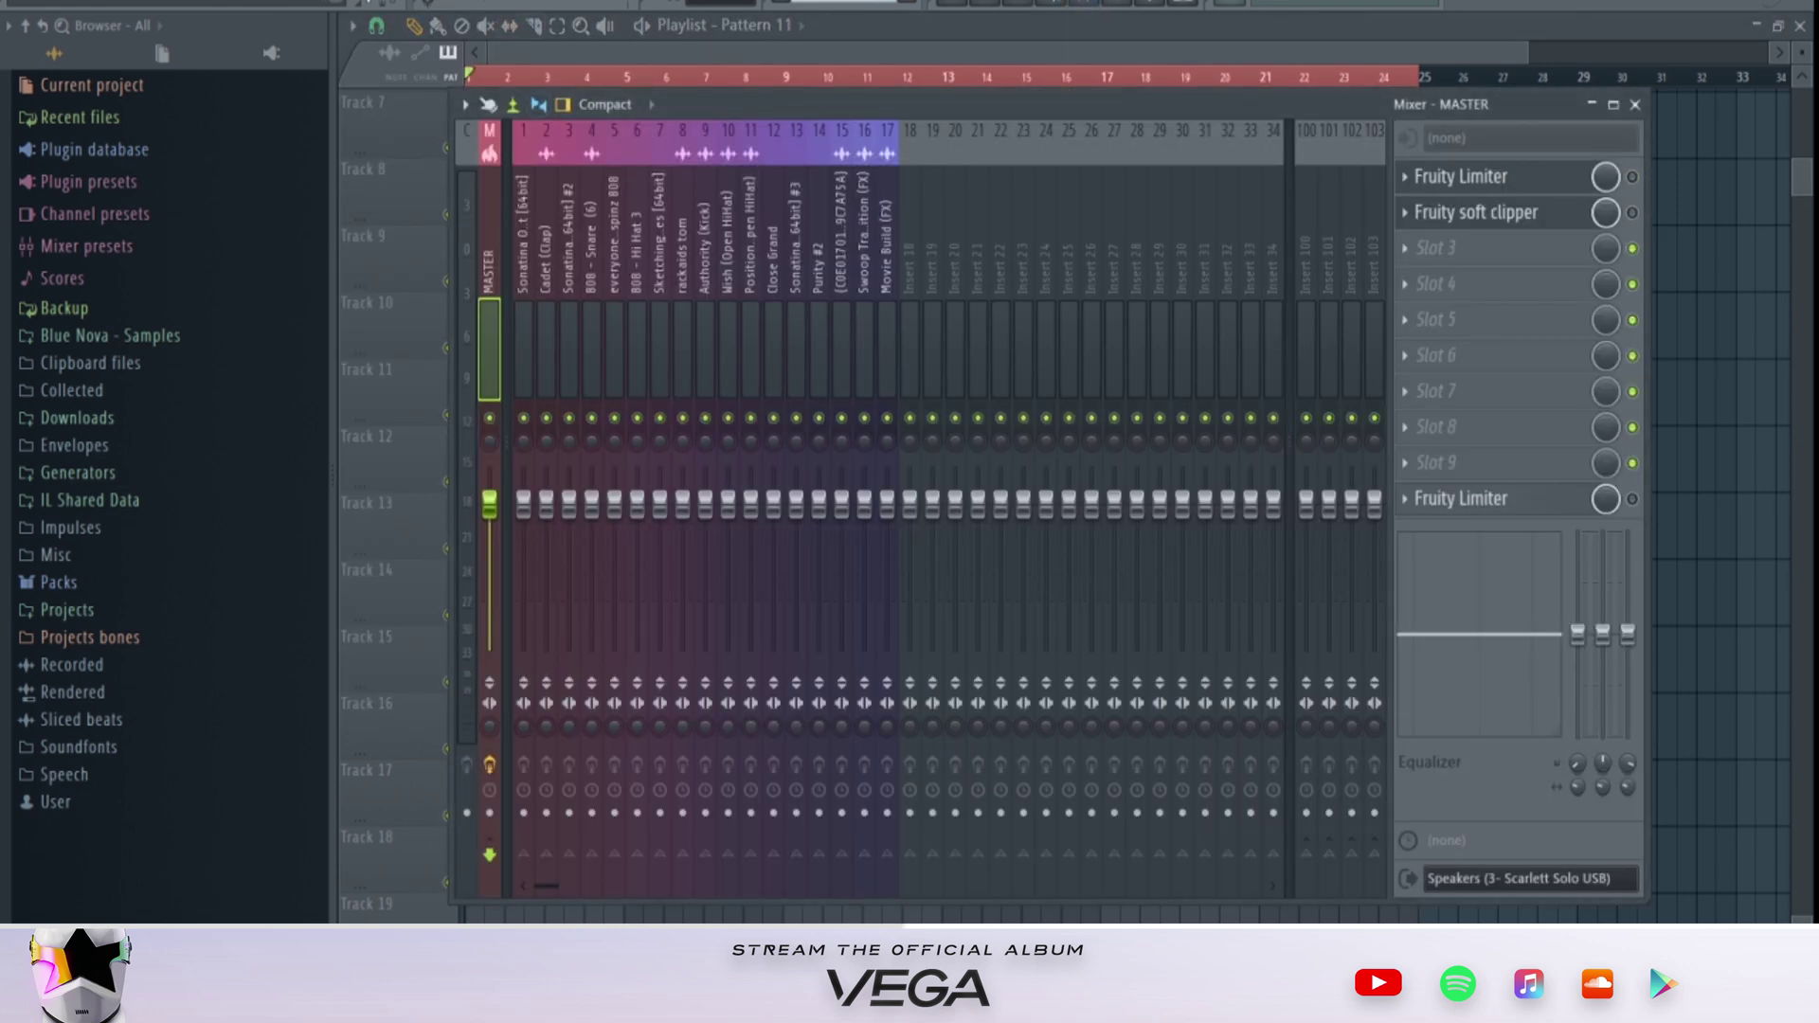
pyautogui.press('space')
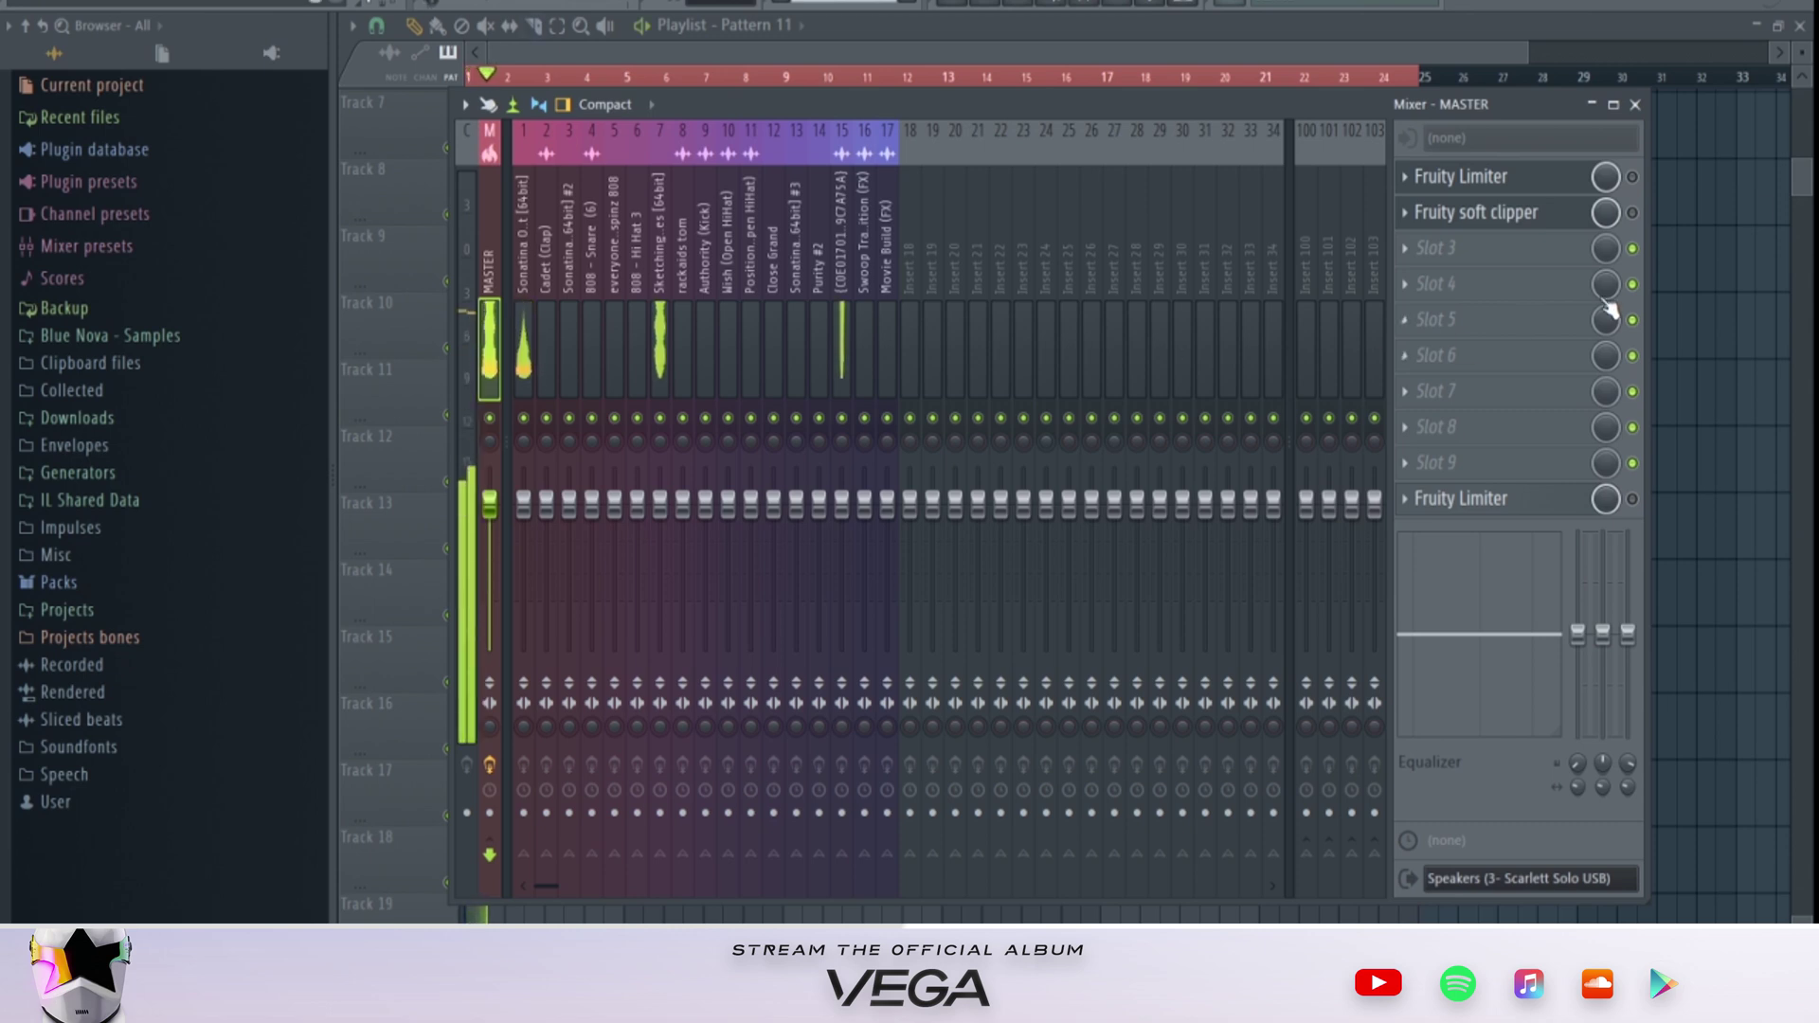
pyautogui.press('F9')
pyautogui.moveTo(1811, 193)
pyautogui.mouseDown()
pyautogui.moveTo(1809, 140)
pyautogui.moveTo(1811, 203)
pyautogui.moveTo(1808, 184)
pyautogui.mouseUp()
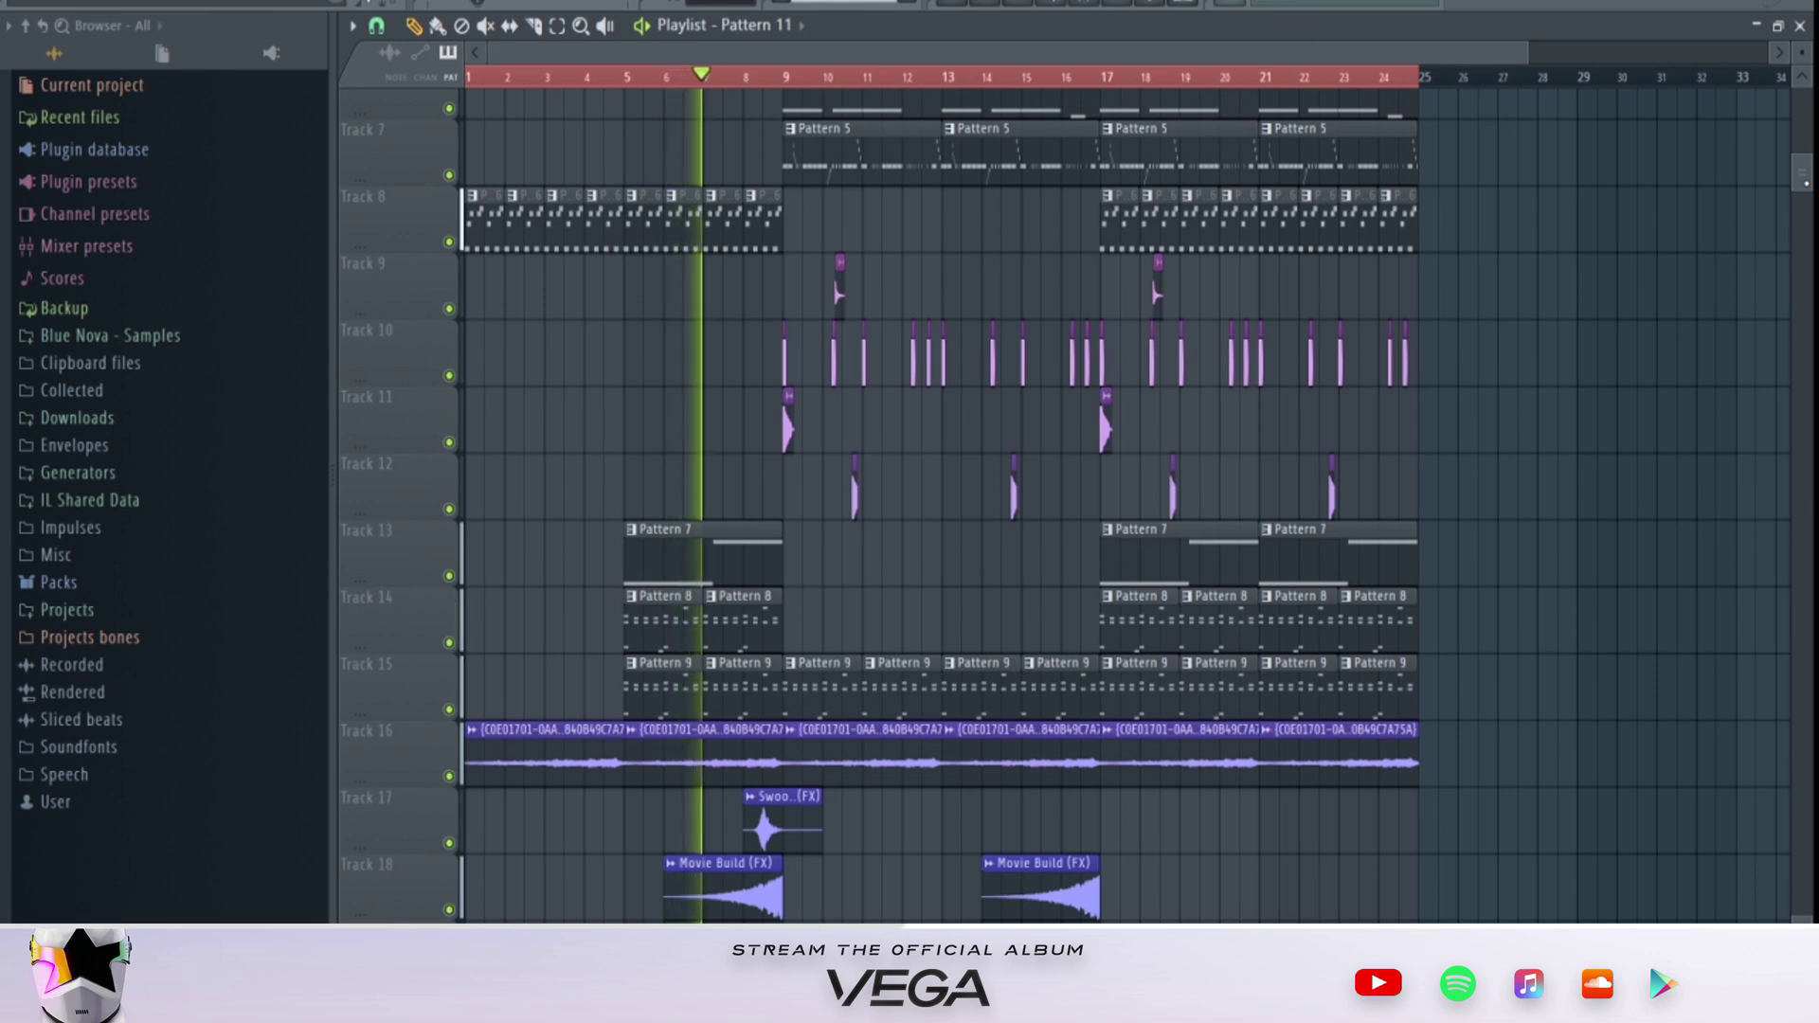
pyautogui.moveTo(1810, 183); pyautogui.dragTo(1772, 94)
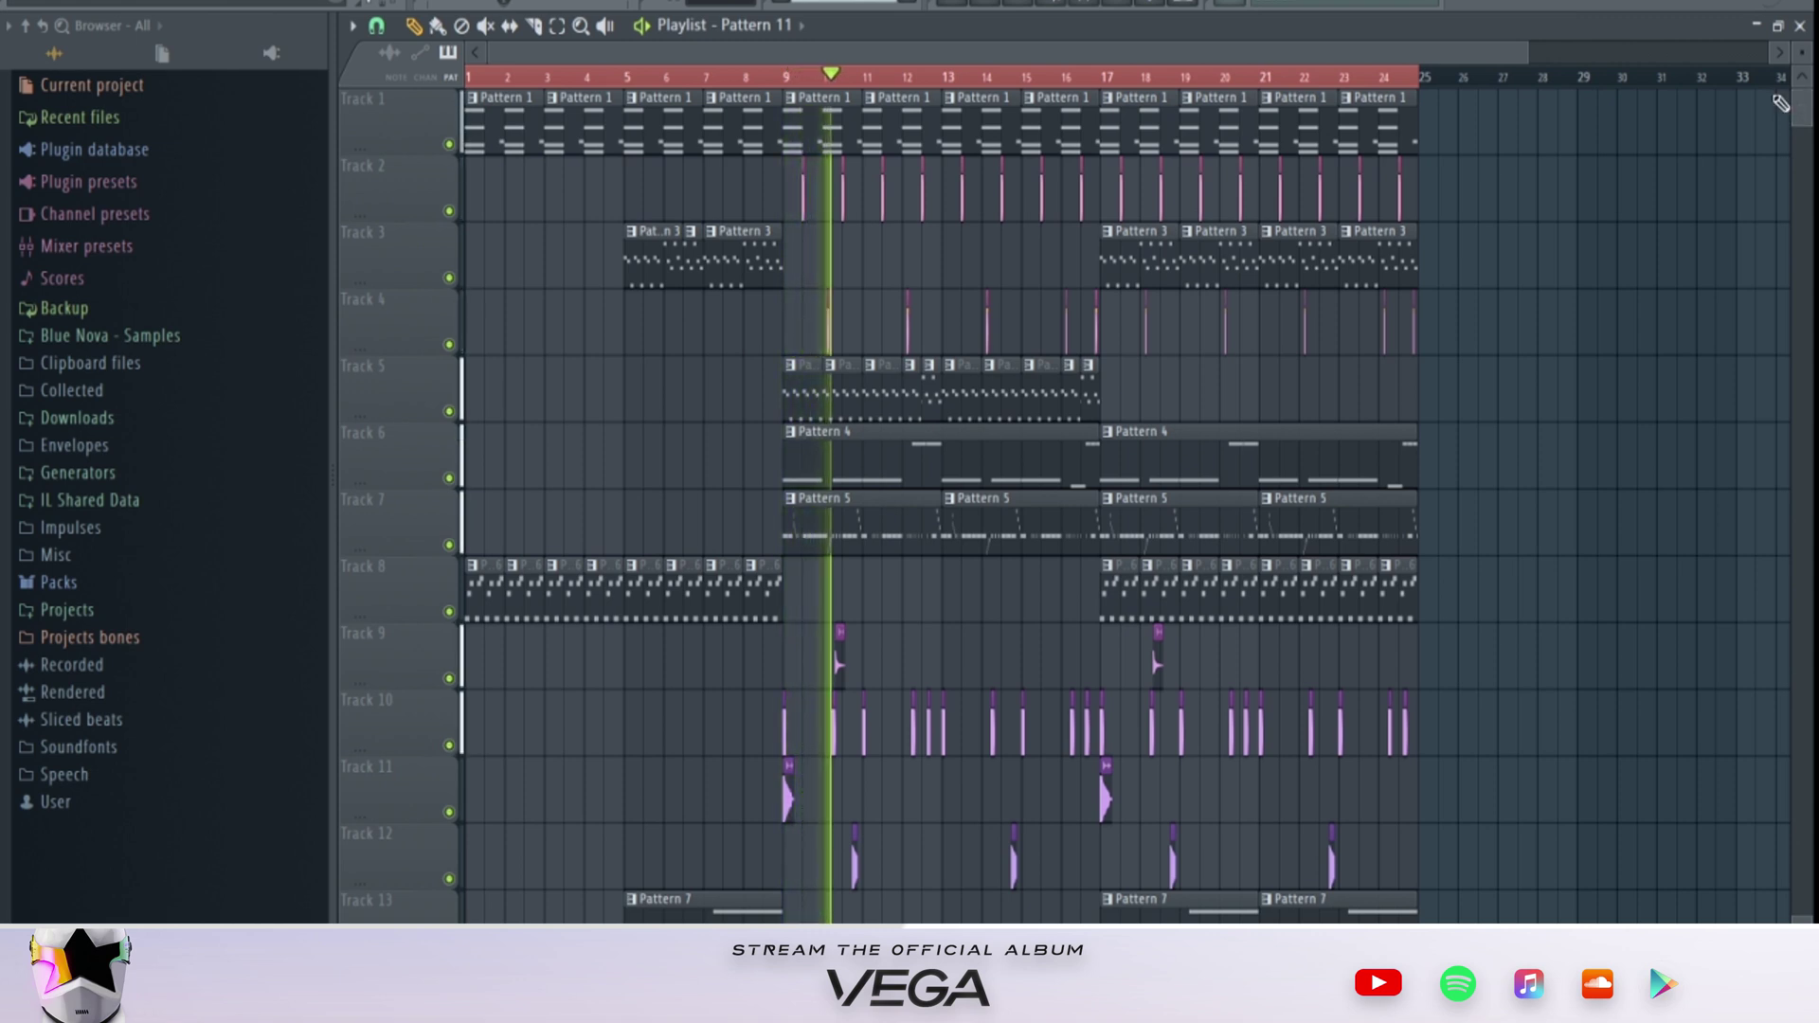
# Step: Play from bar 17, stop playback, and select bars 17 to 24 in the playlist as the playback range
pyautogui.click(1104, 76)
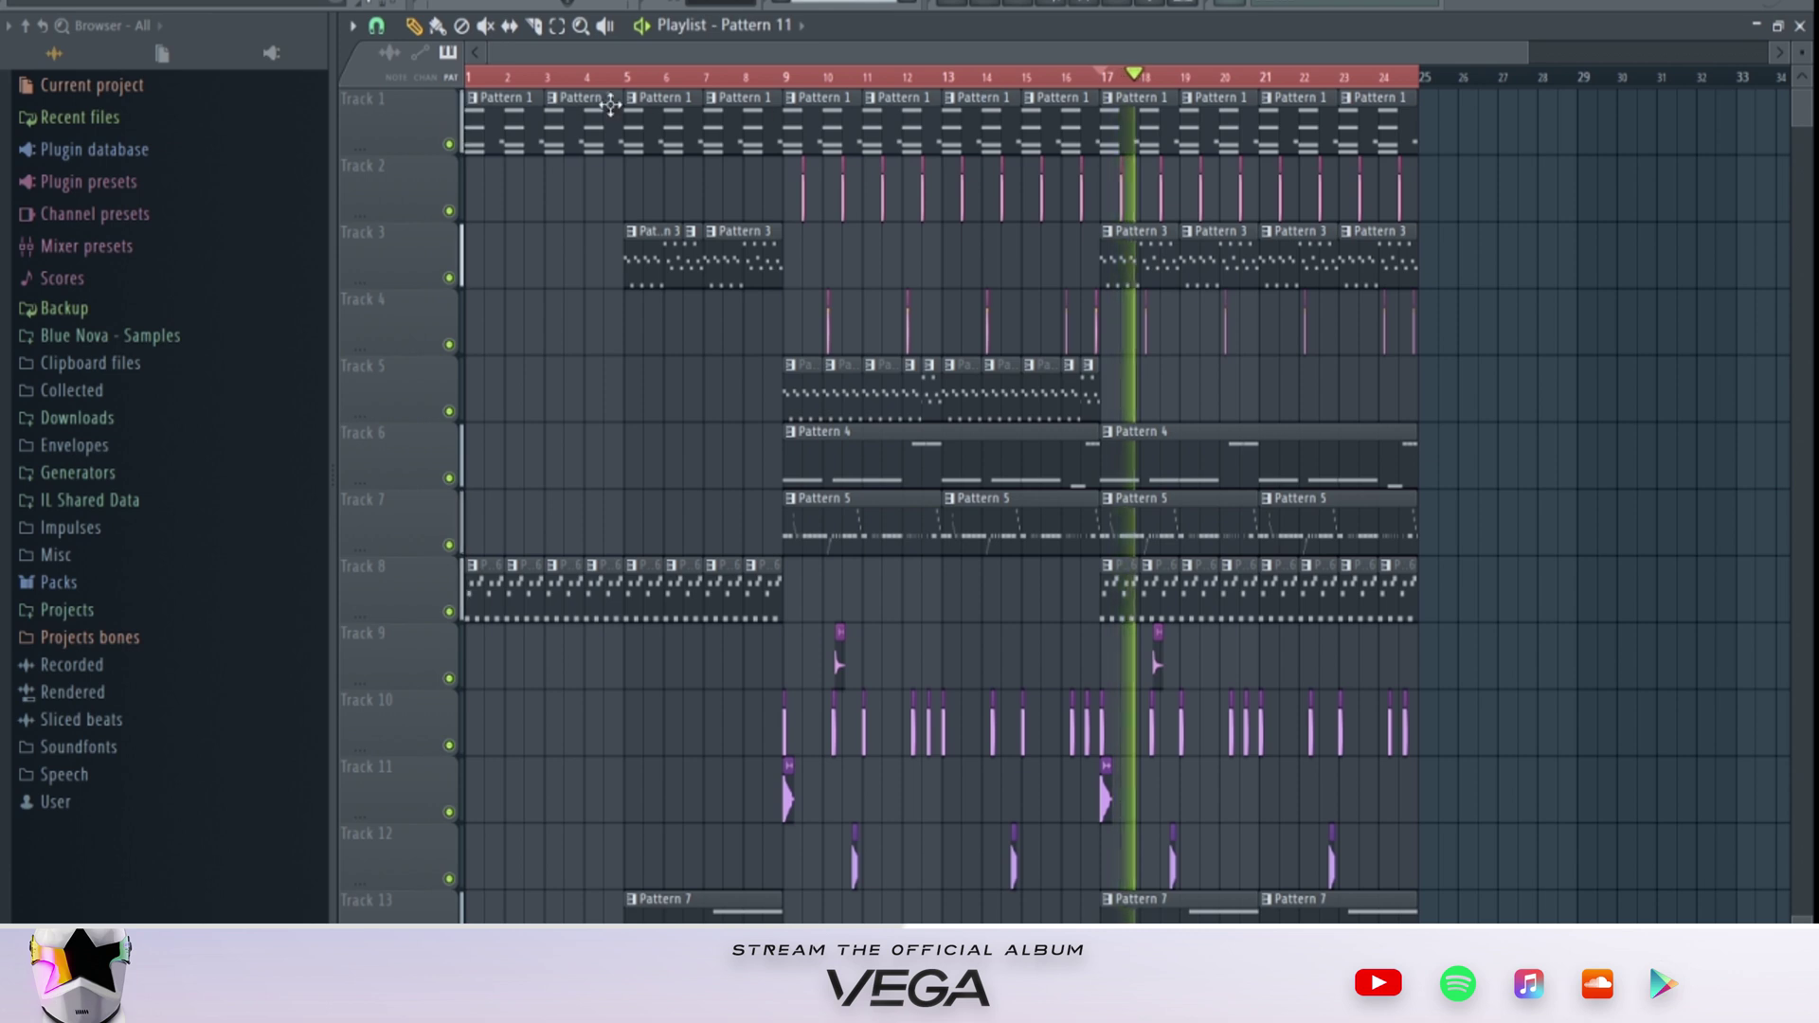
pyautogui.press('space')
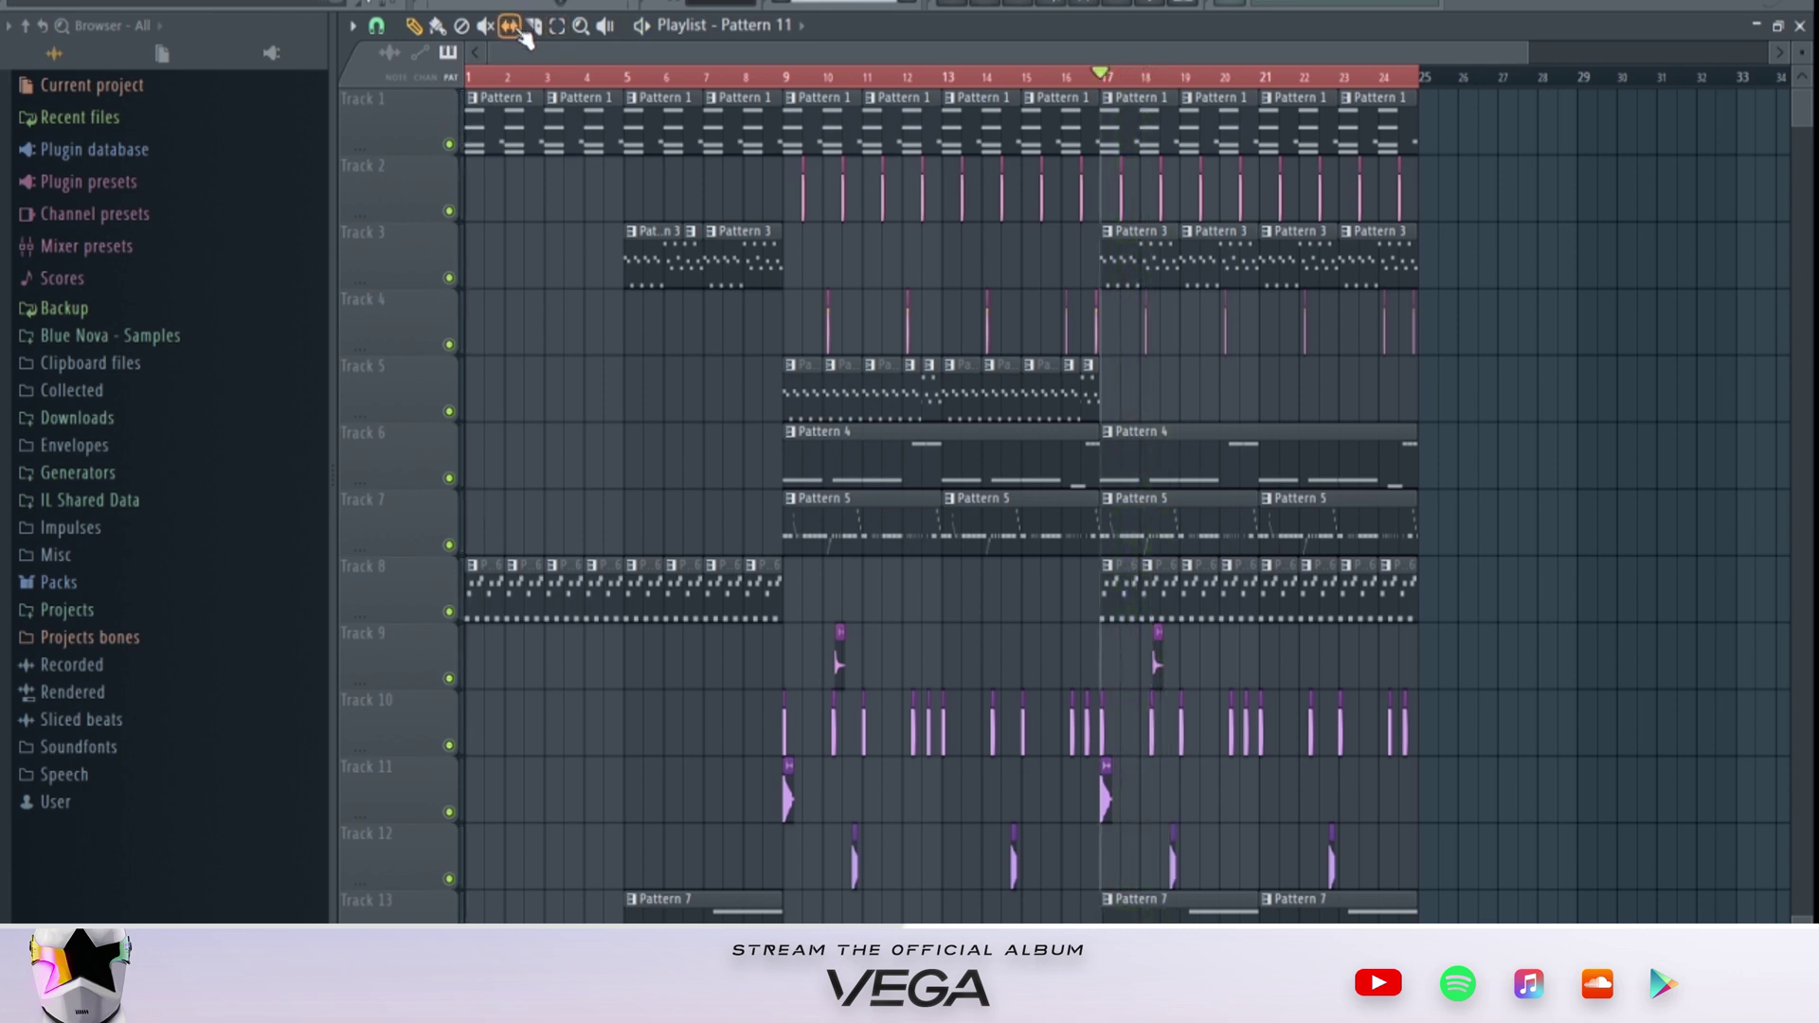
pyautogui.moveTo(1099, 90); pyautogui.dragTo(1422, 114)
# Step: Re-enable Fruity Limiter and Fruity Soft Clipper on the master track and open both to check their settings
pyautogui.click(1085, 6)
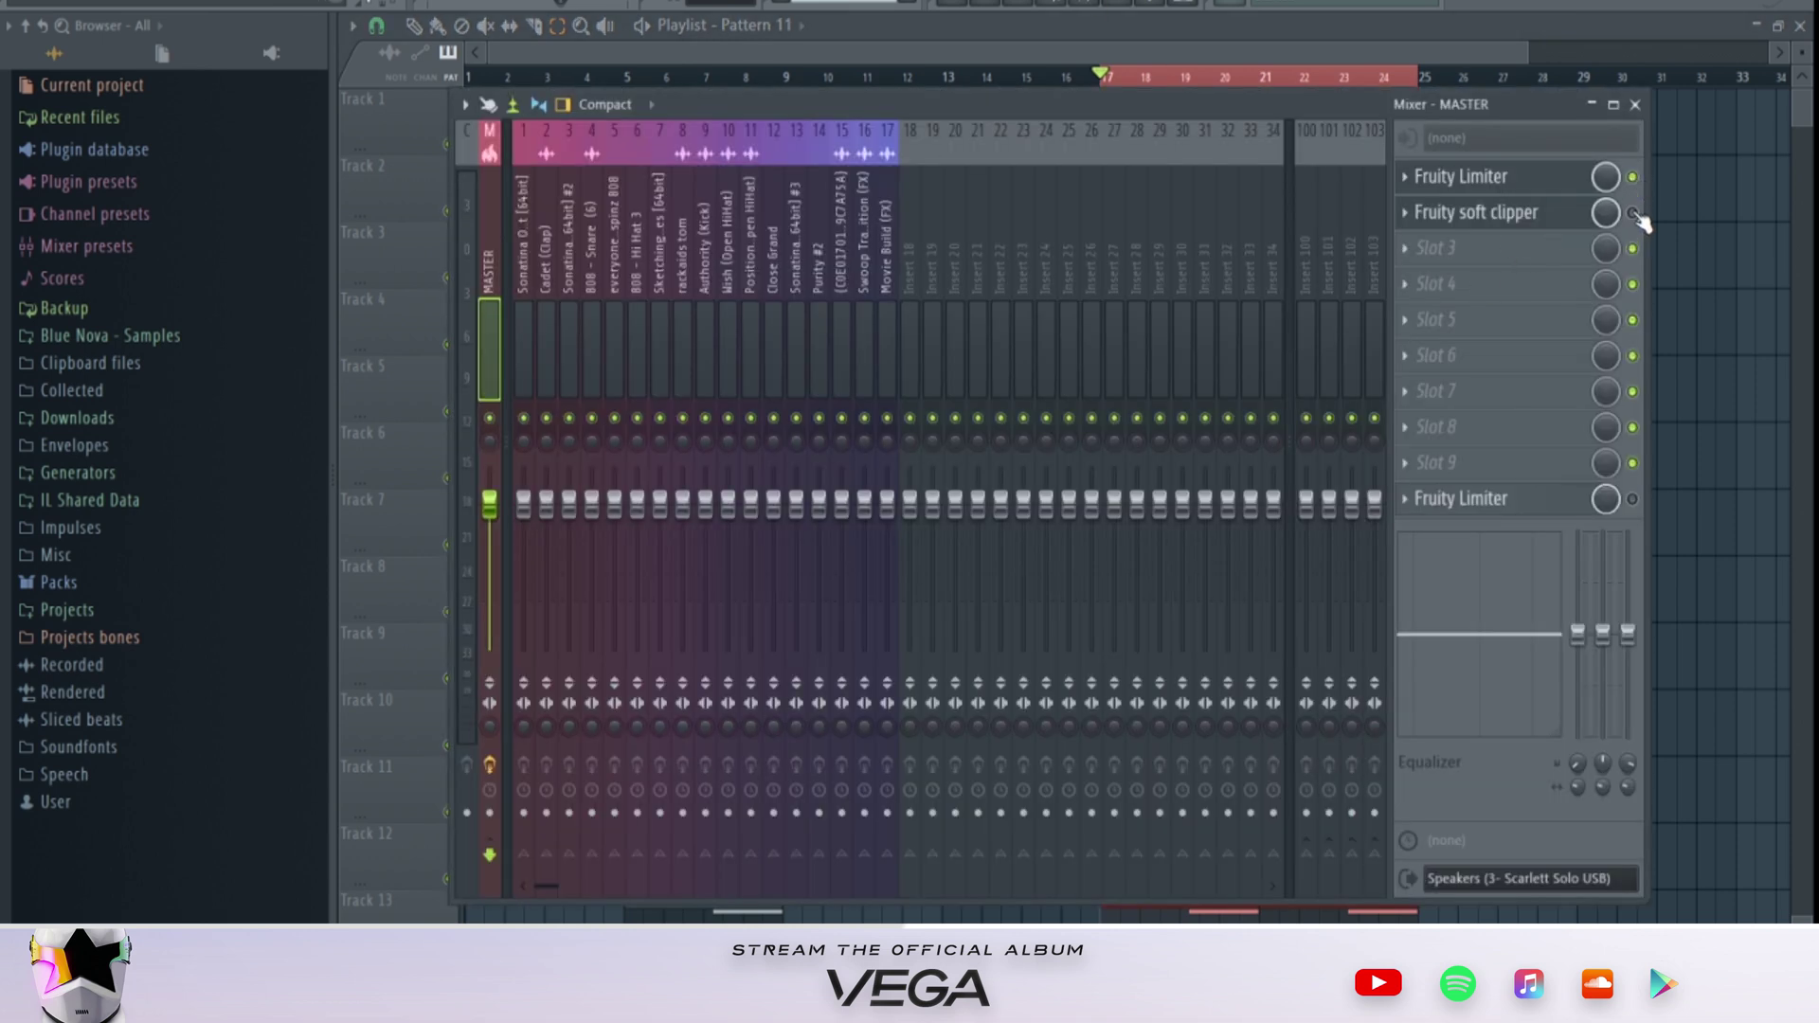
pyautogui.click(1537, 186)
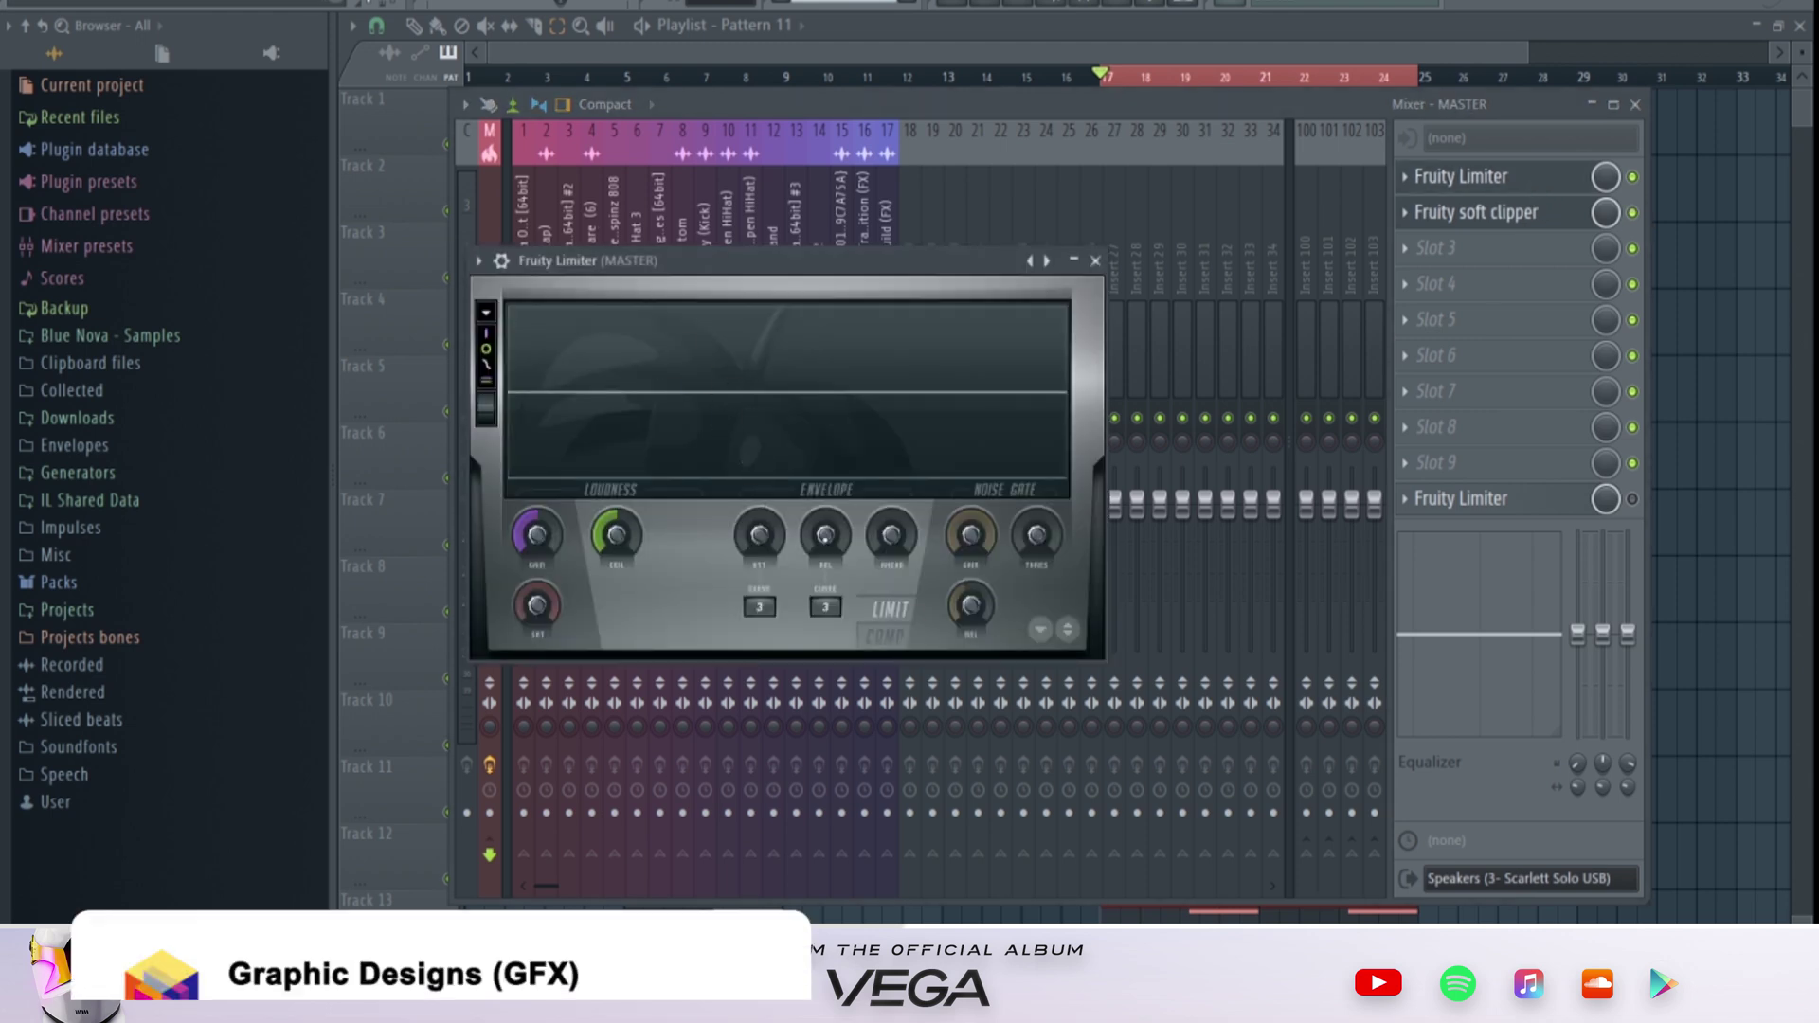
pyautogui.click(1507, 212)
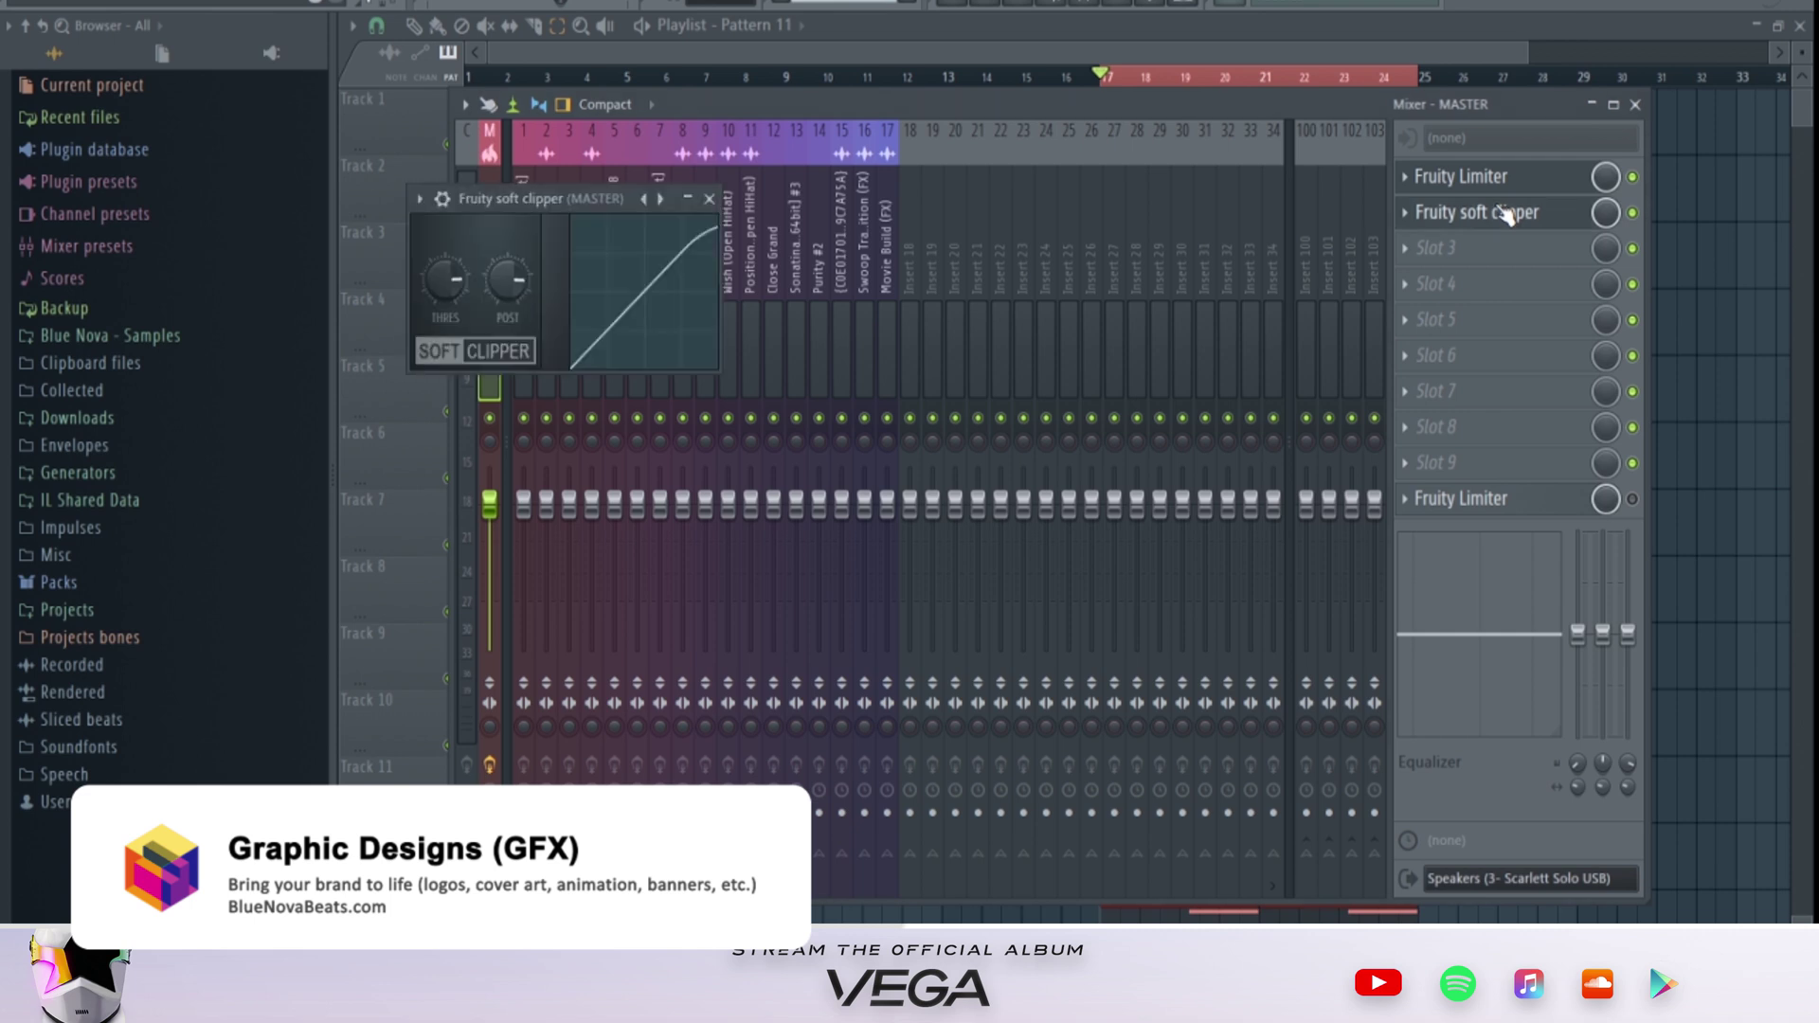
pyautogui.click(486, 329)
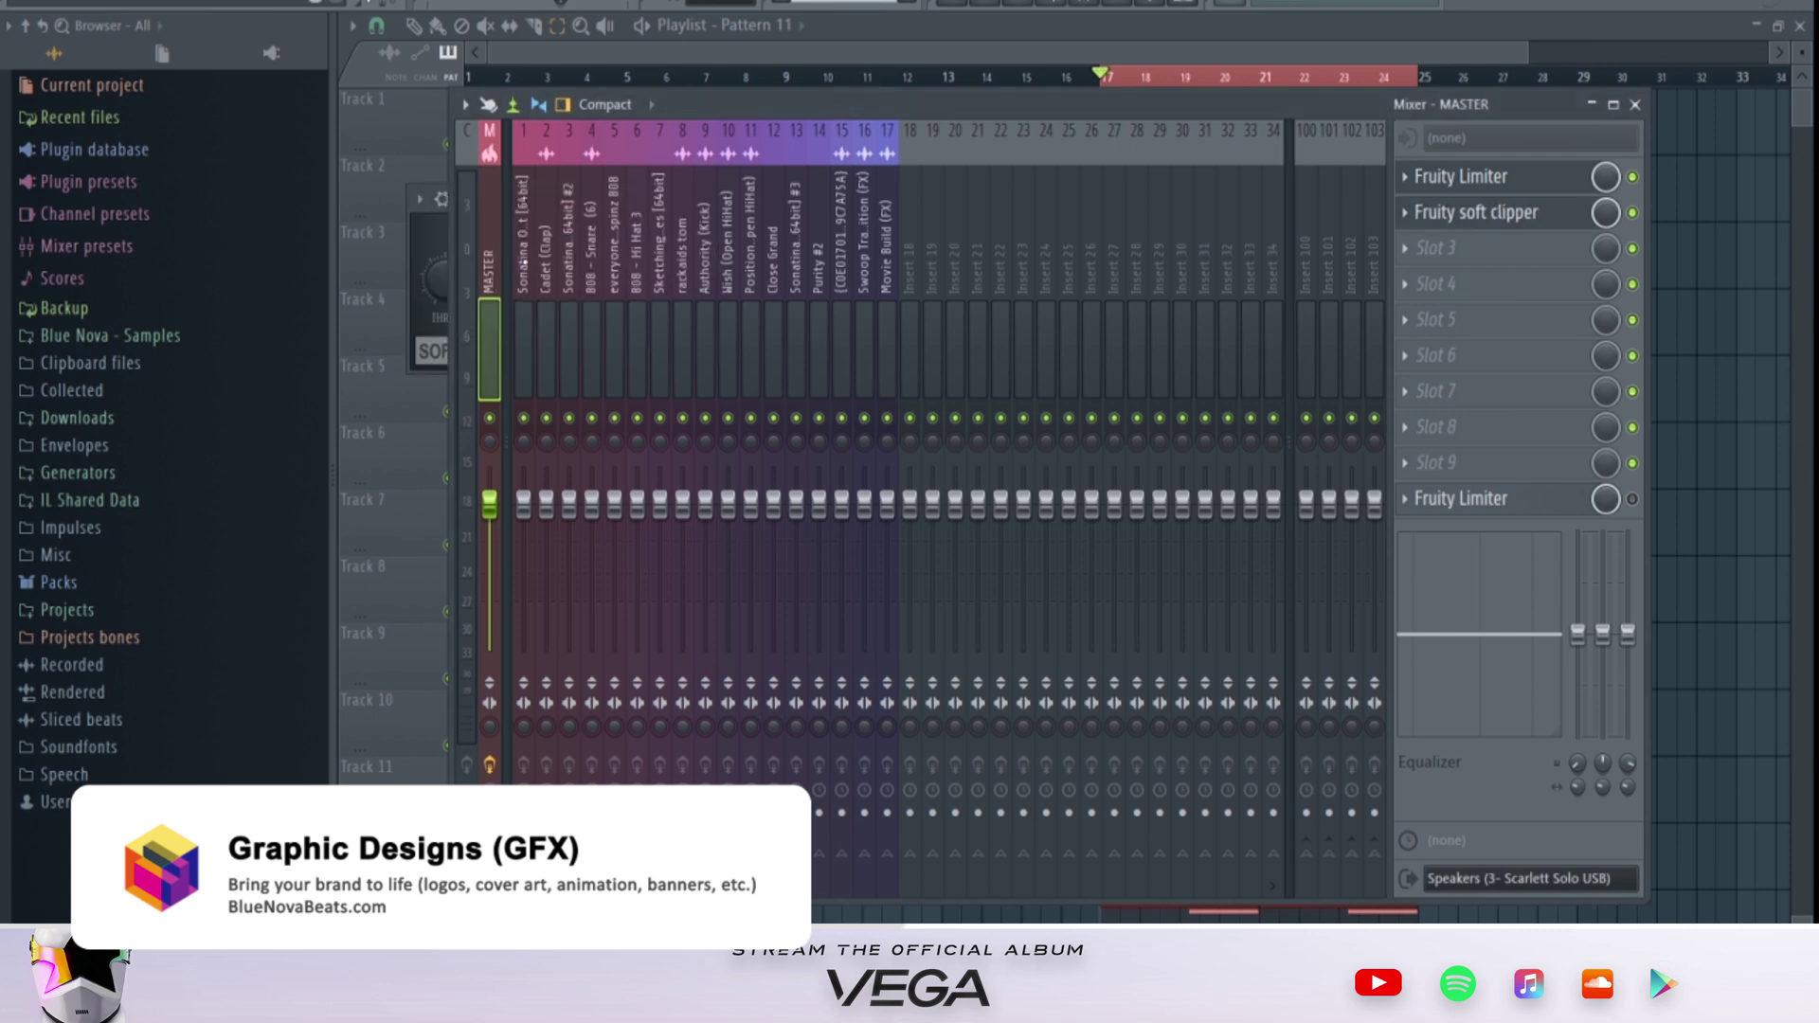
# Step: Solo the first Sonatina Orchestra mixer track during playback and add Fruity Parametric EQ 2 to its first effect slot
pyautogui.click(523, 262)
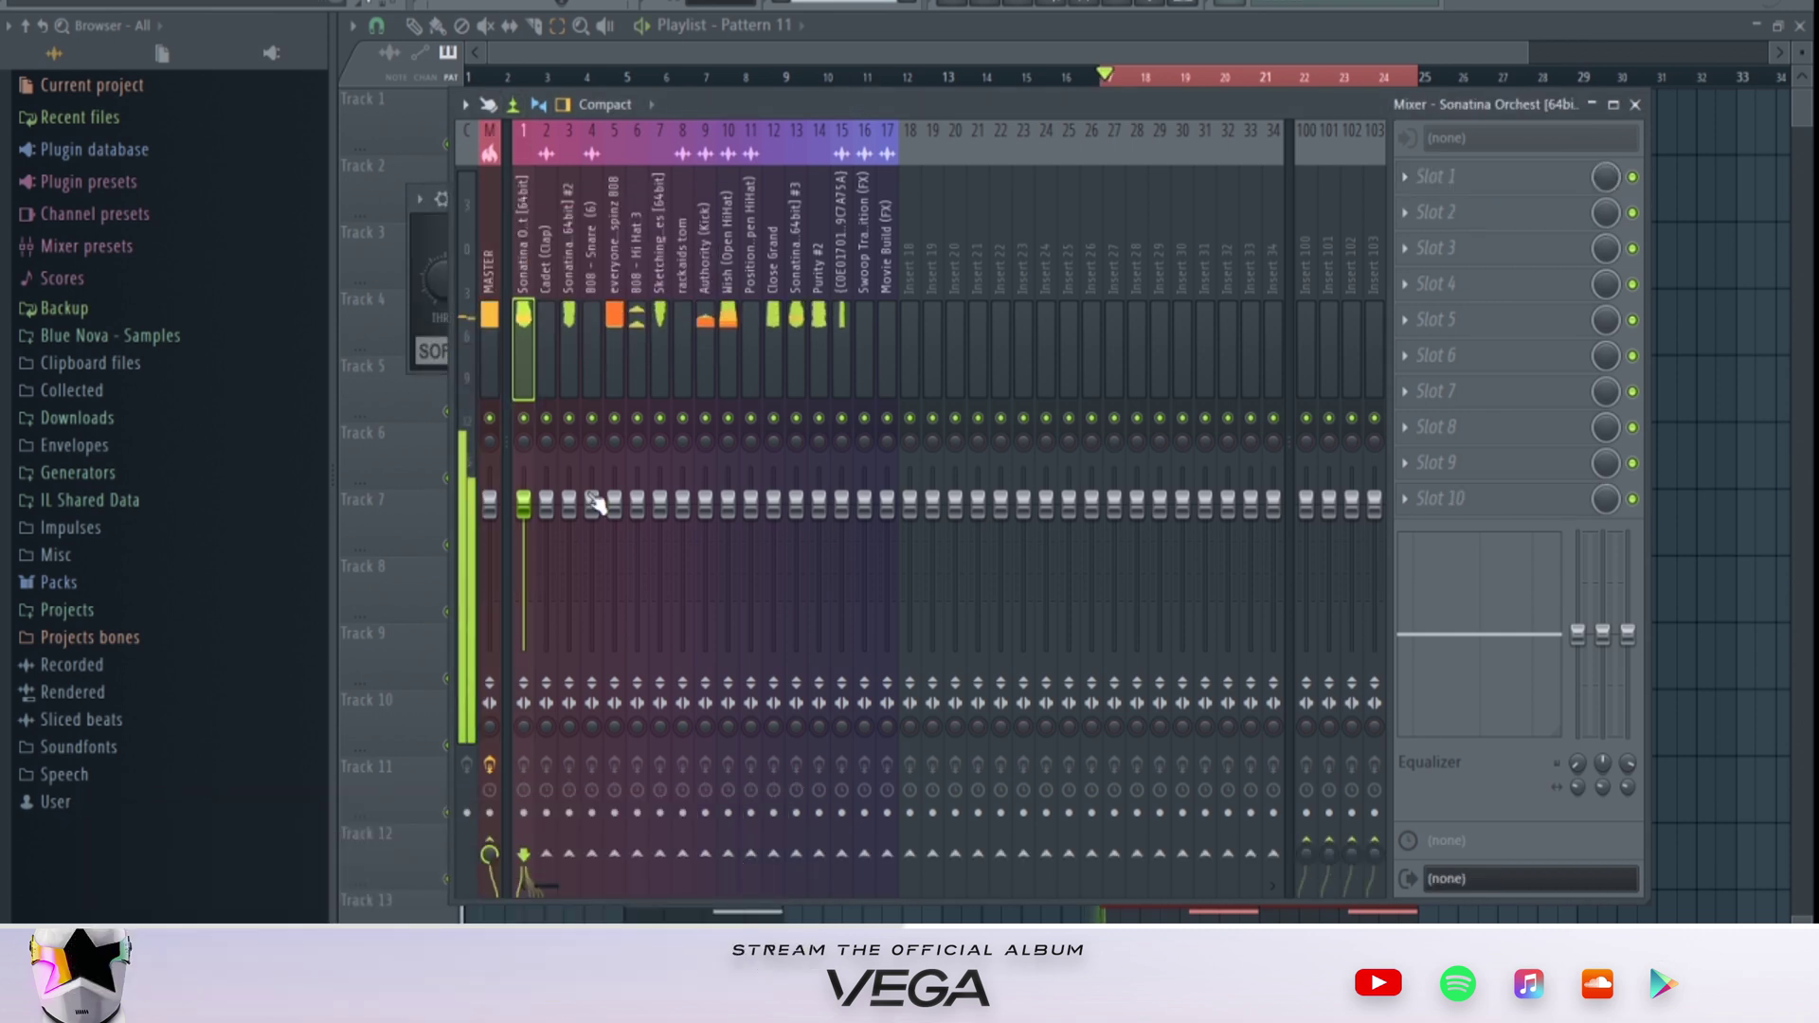
pyautogui.rightClick(524, 418)
pyautogui.press('space')
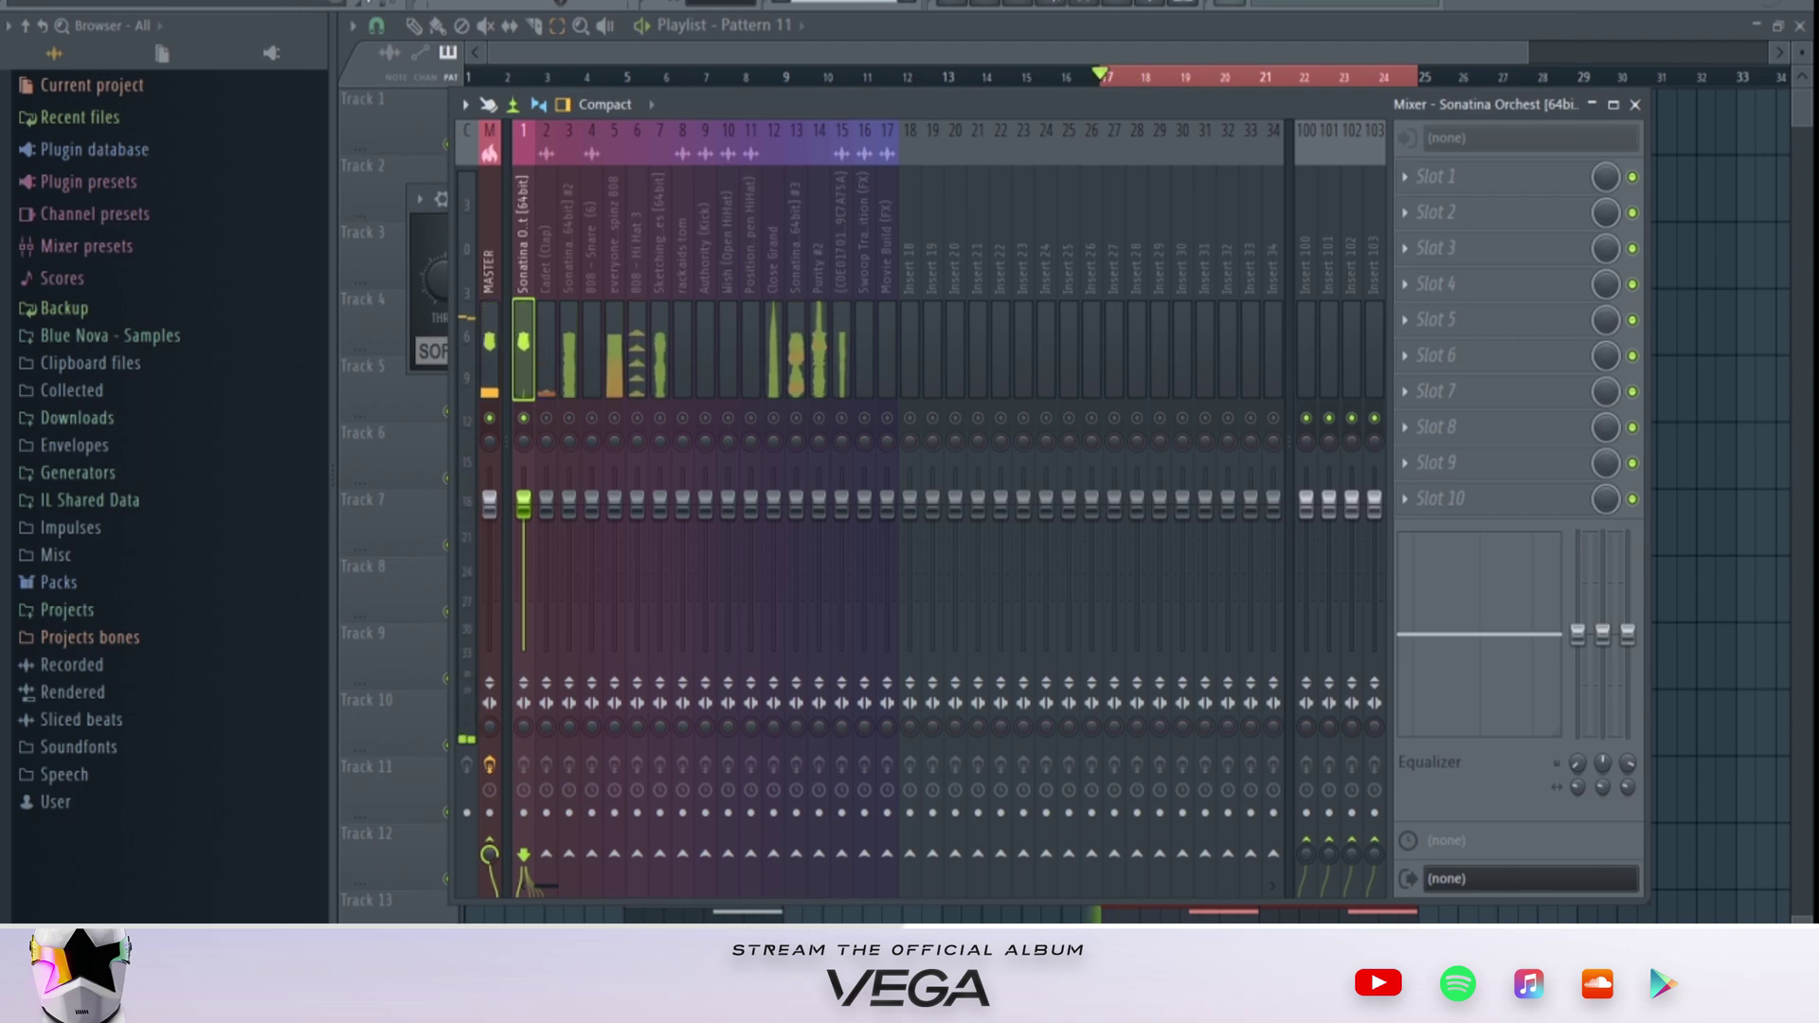
pyautogui.click(1488, 184)
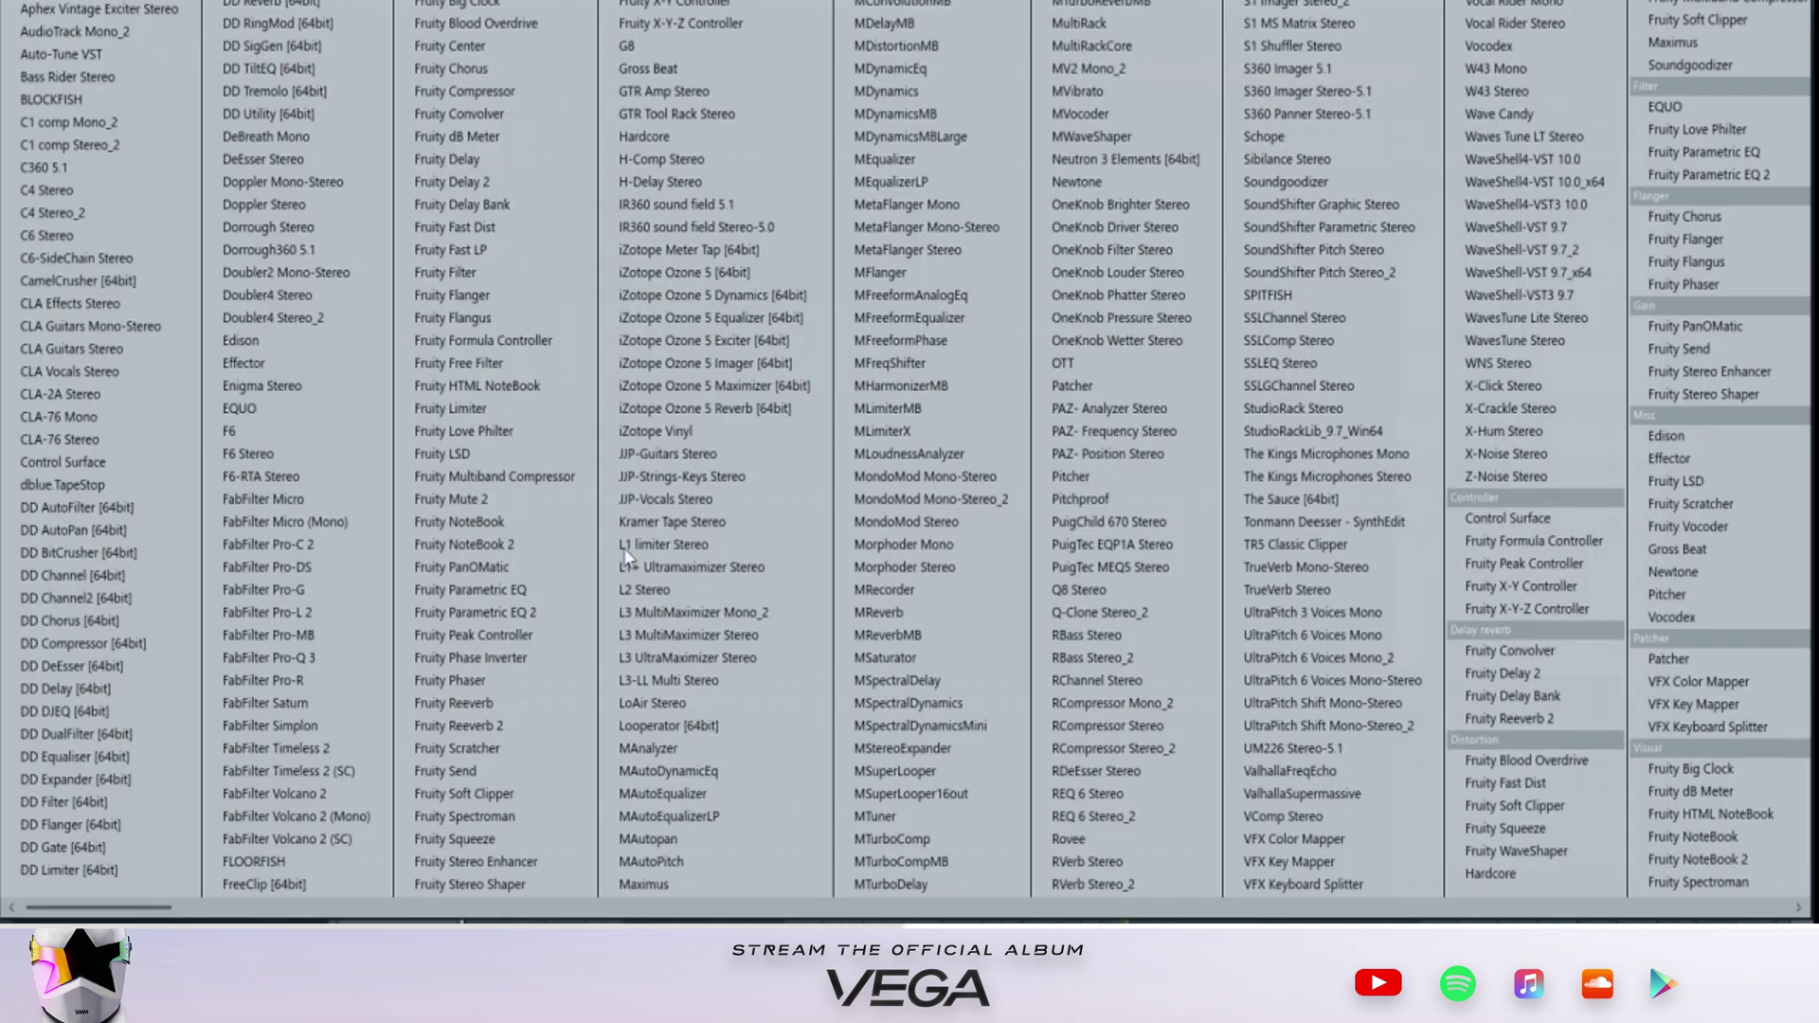
pyautogui.click(523, 612)
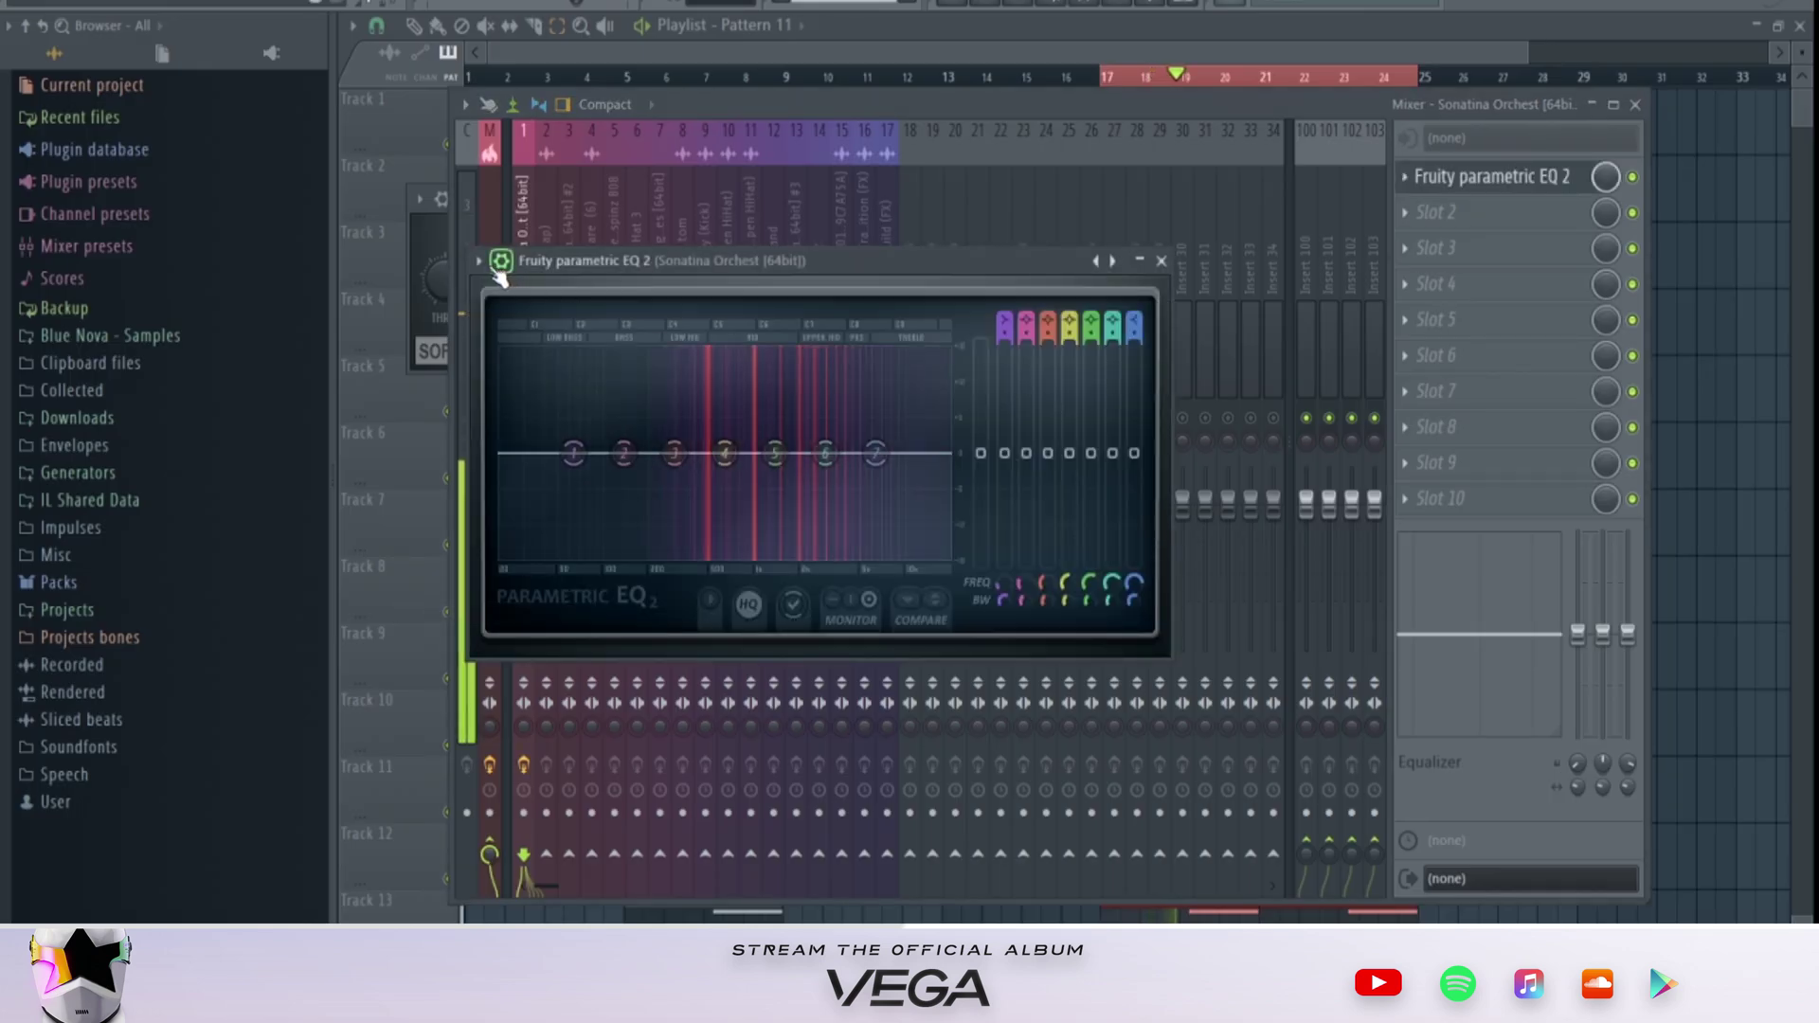
# Step: Load the 20Hz + 18kHz cut preset in the EQ, raise its low-cut frequency, and close the plugin
pyautogui.click(479, 261)
pyautogui.moveTo(519, 335)
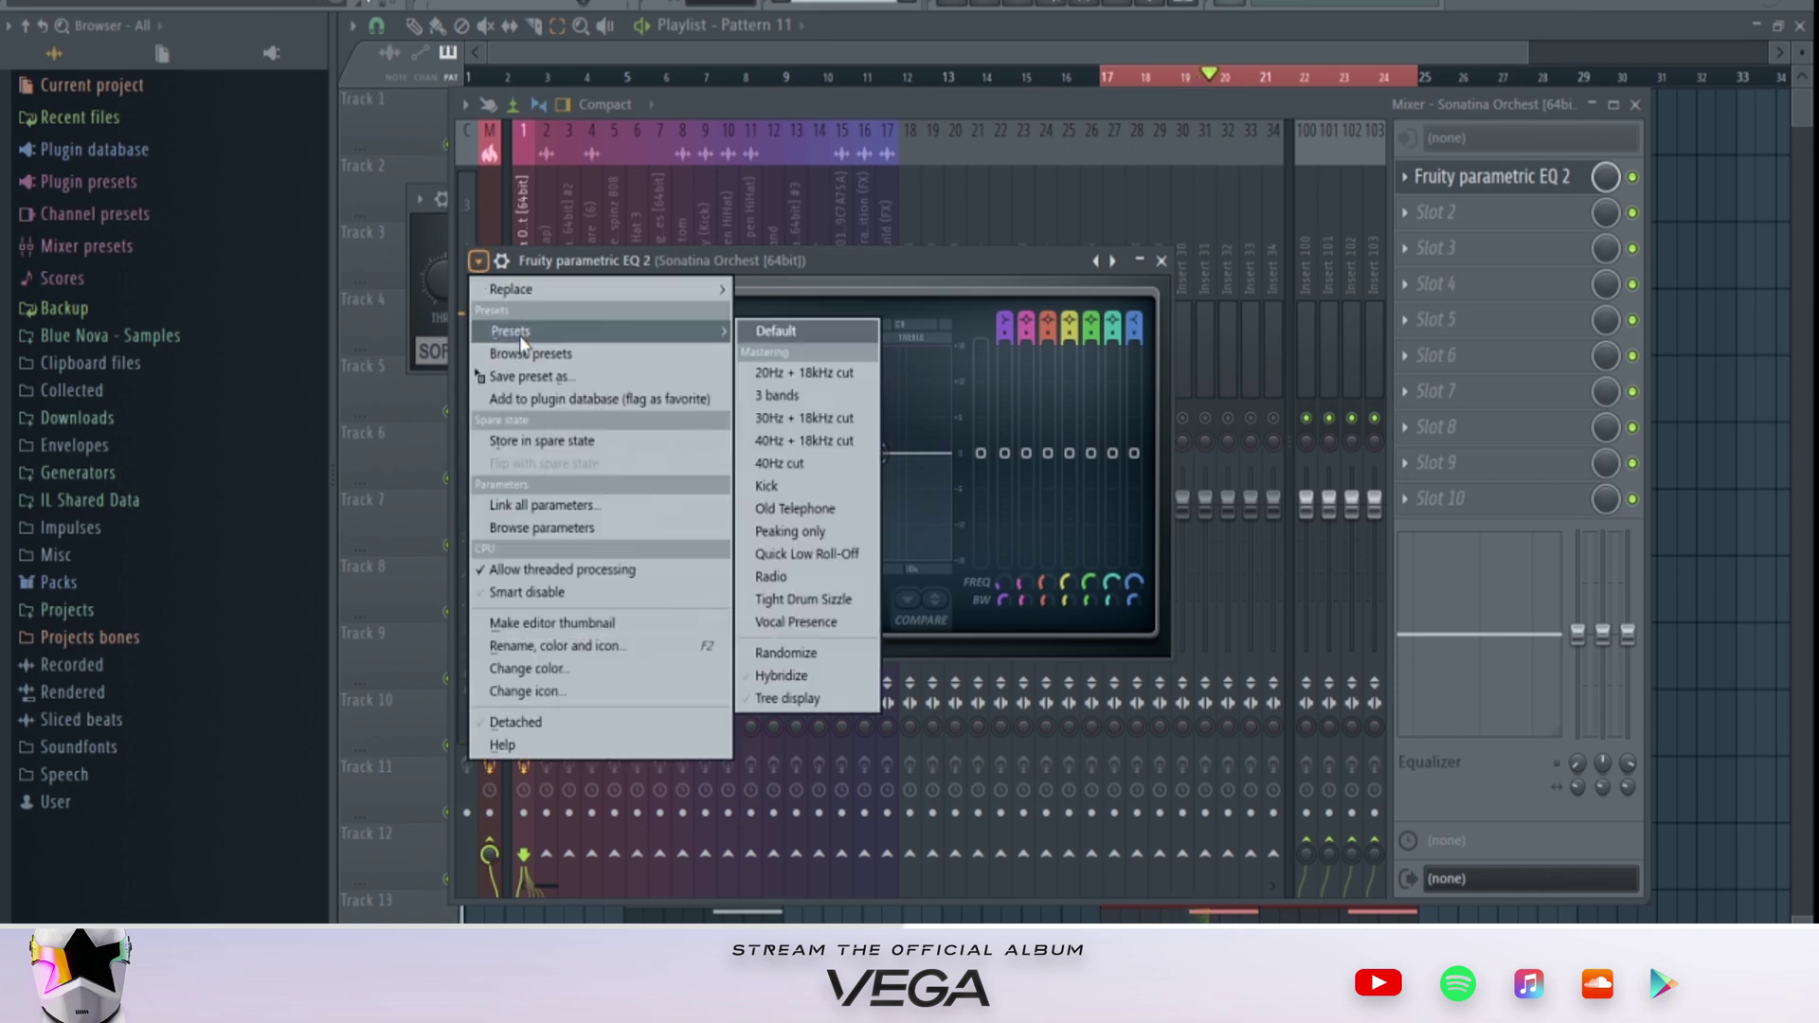
pyautogui.click(803, 371)
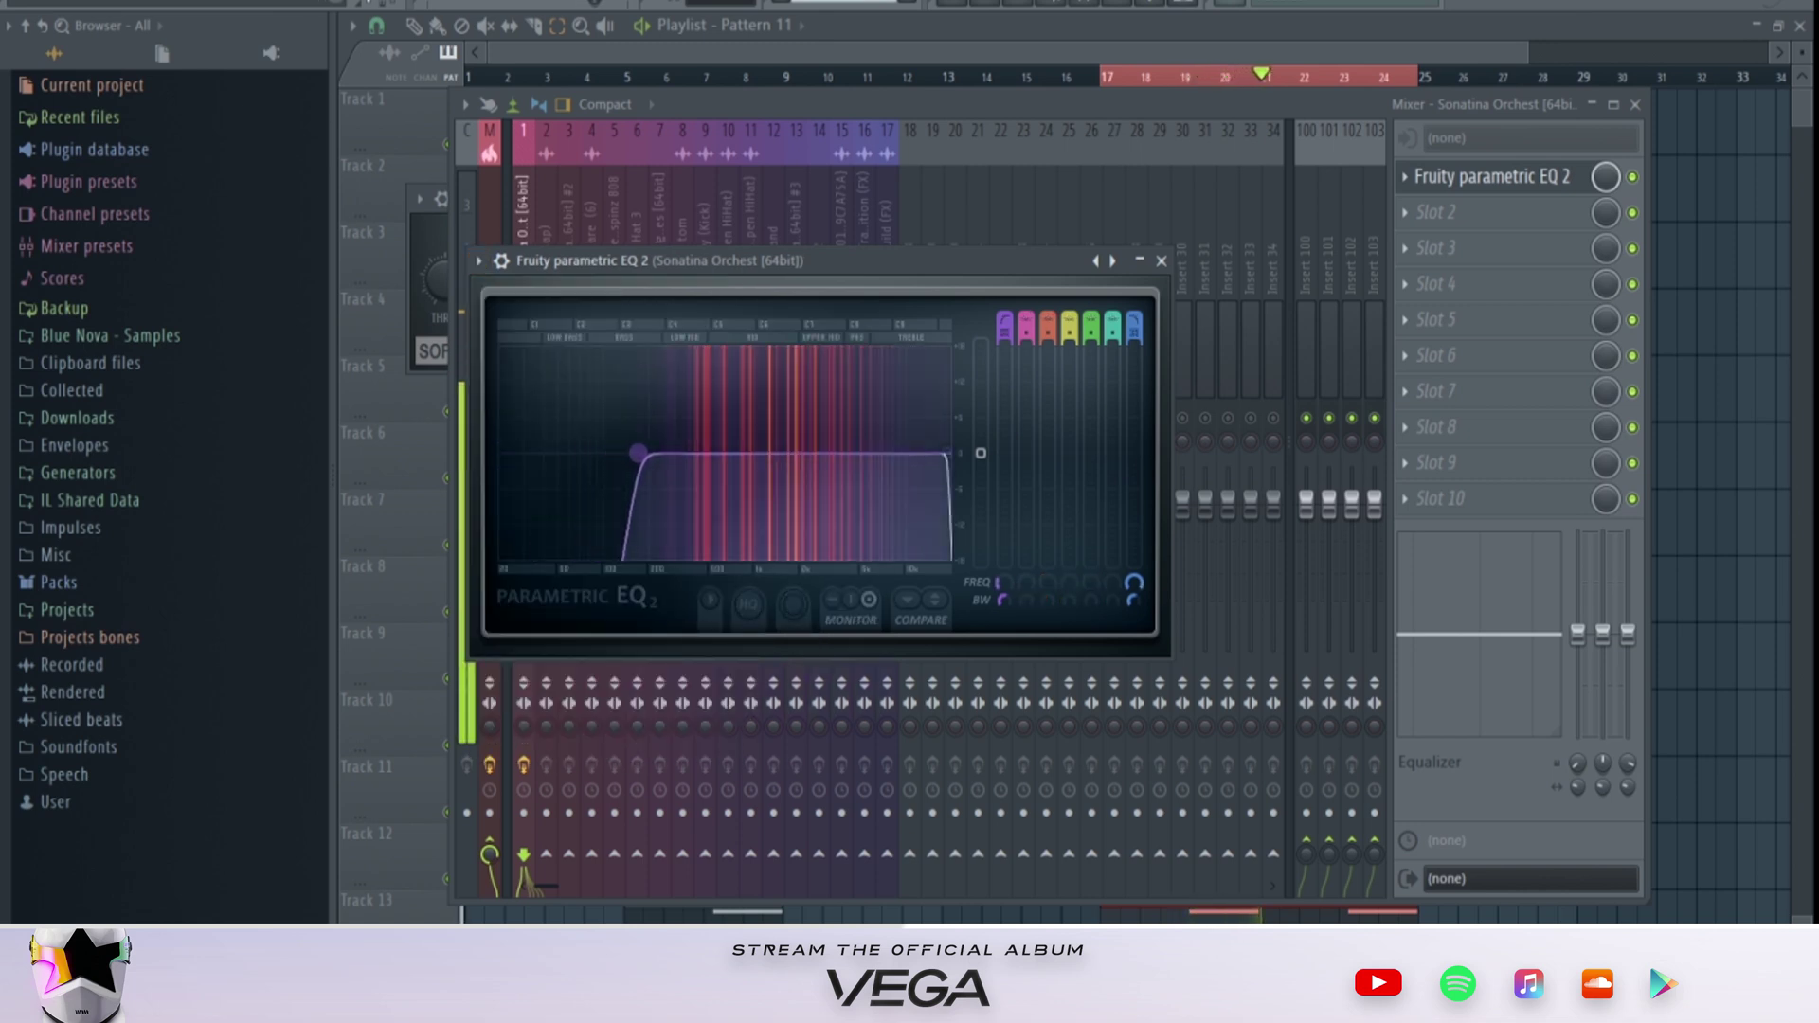
pyautogui.press('Escape')
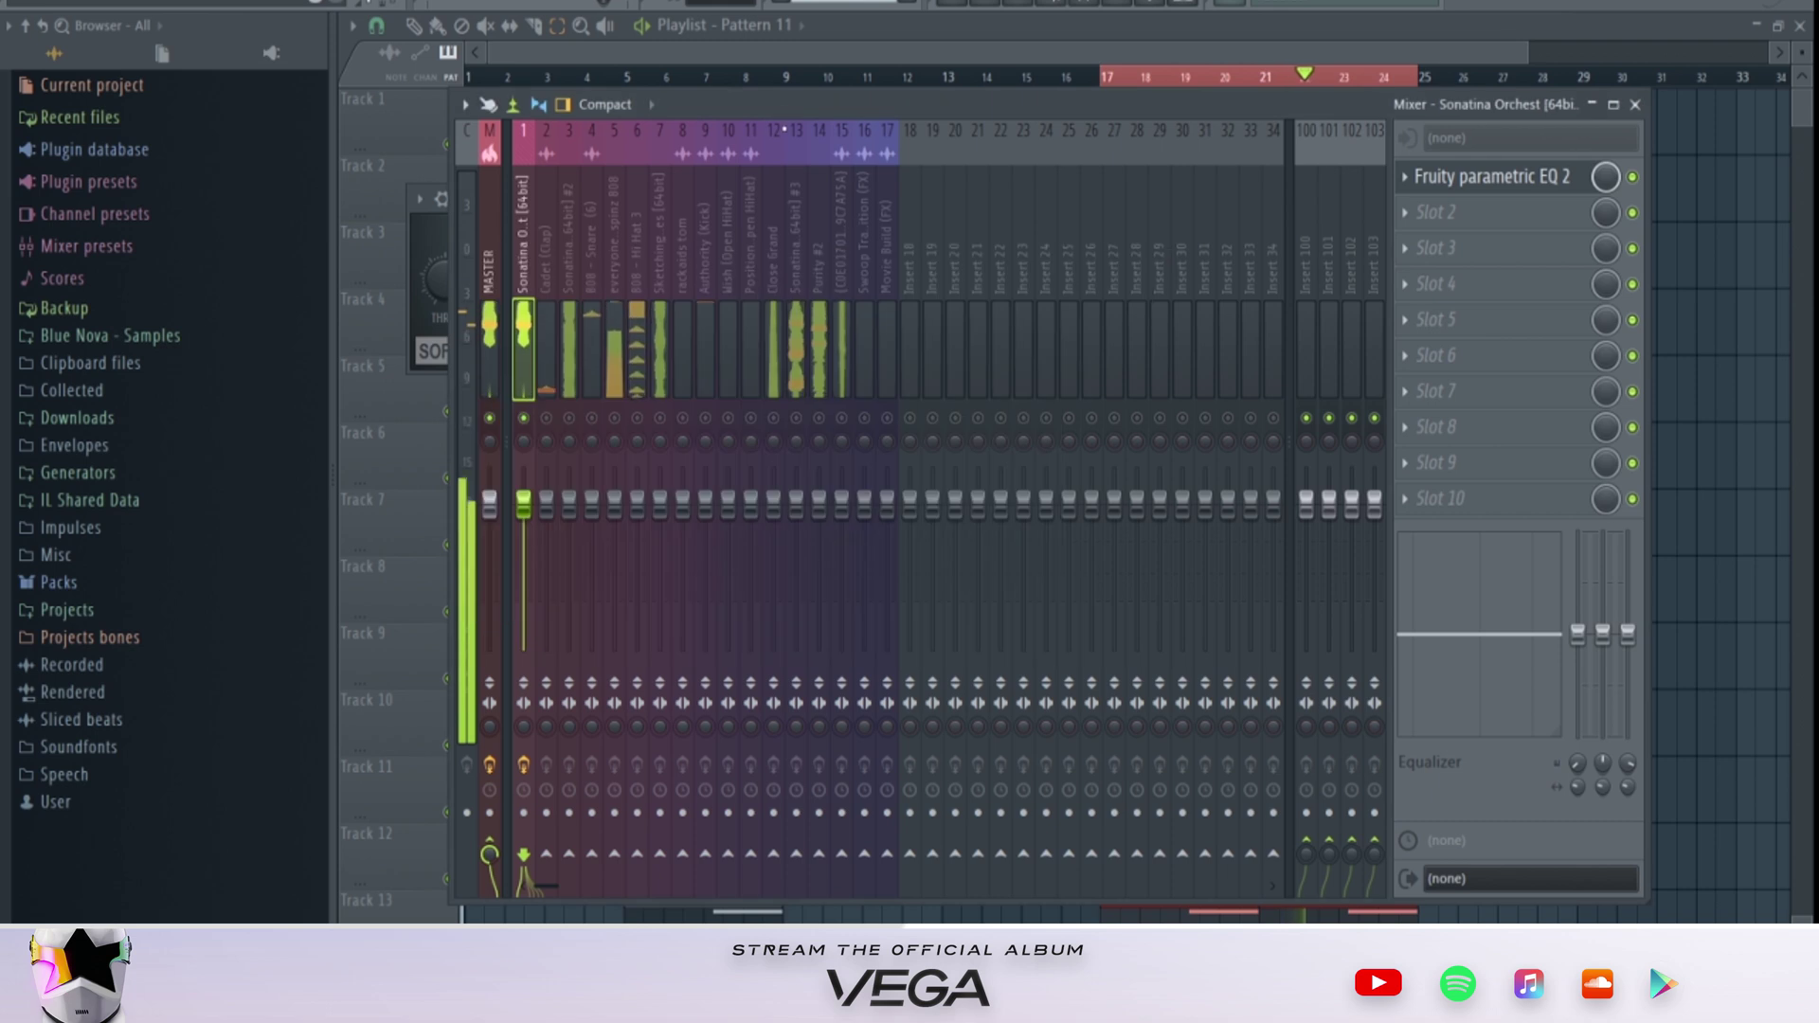
# Step: Lower the faders of mixer track 1 and the Sonatina #2 track, and solo Sonatina #2
pyautogui.moveTo(523, 502); pyautogui.dragTo(523, 540)
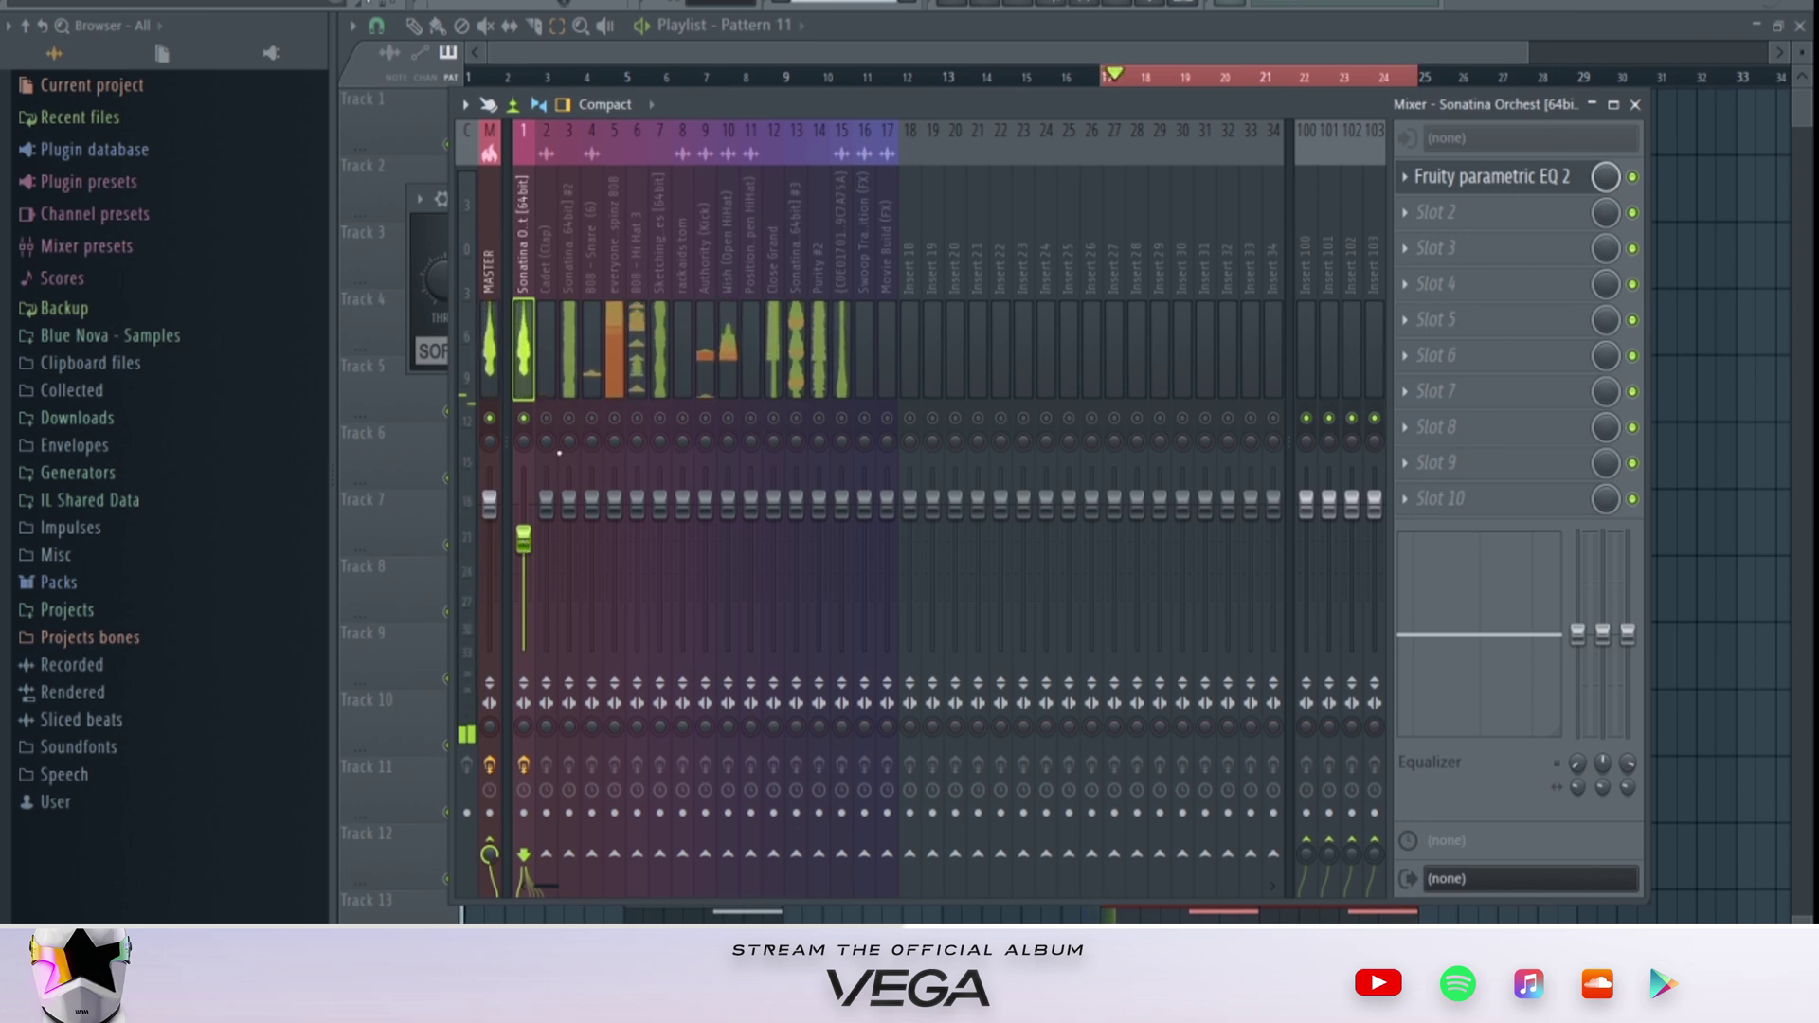
pyautogui.click(568, 527)
pyautogui.moveTo(567, 519); pyautogui.dragTo(568, 544)
pyautogui.rightClick(568, 419)
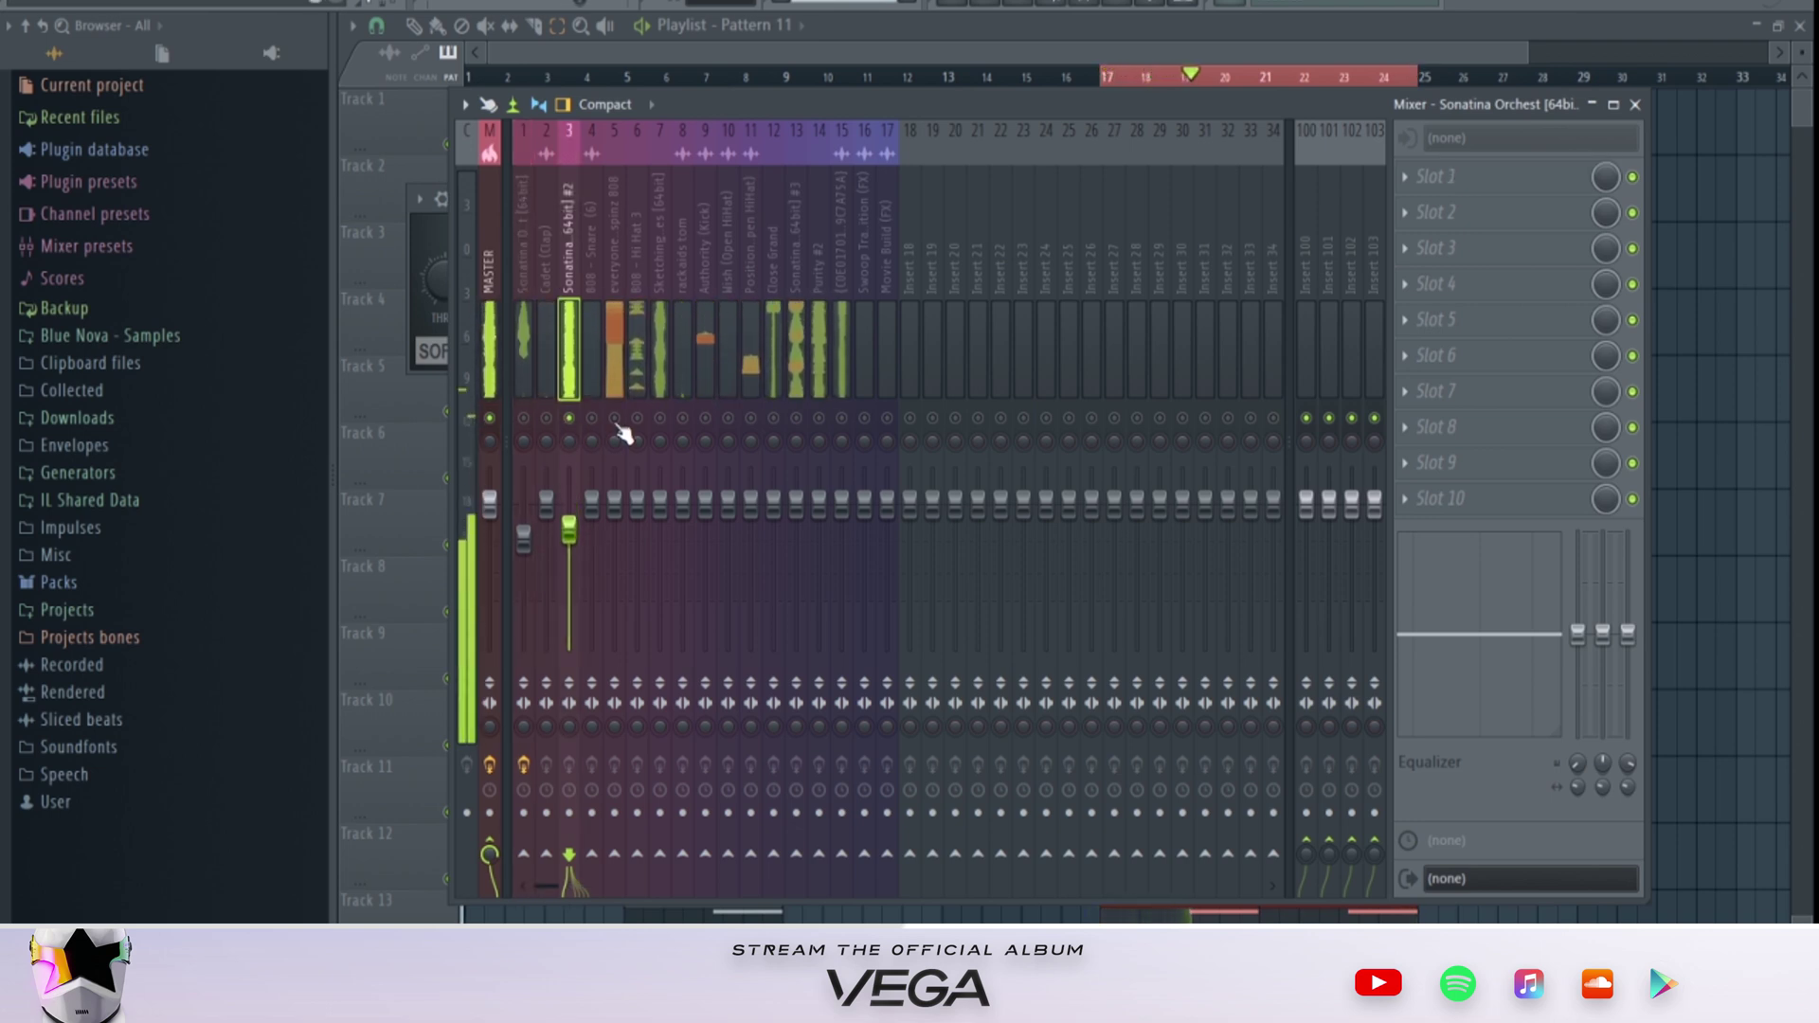
# Step: Add Fruity Parametric EQ 2 to the Sonatina #2 mixer track
pyautogui.click(1442, 224)
pyautogui.click(458, 607)
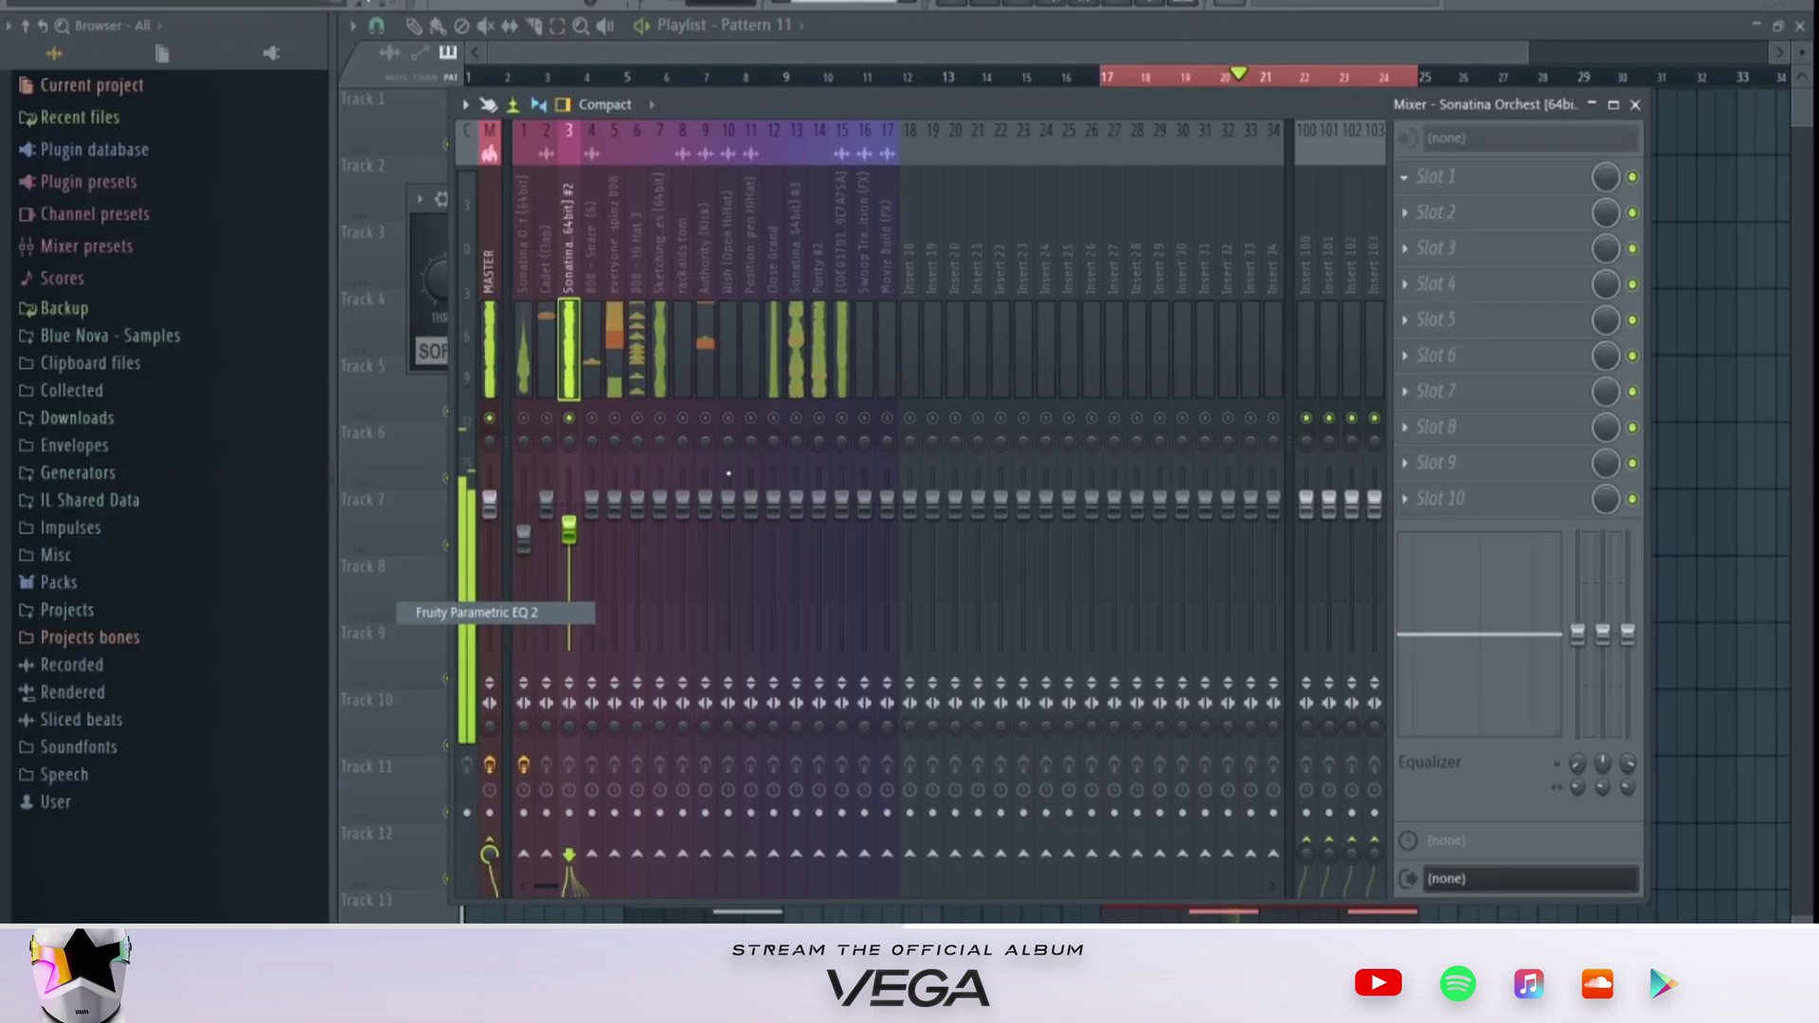
# Step: Load the 20Hz + 18kHz cut preset in the Sonatina #2 EQ, raise its low-cut frequency, and return to the mixer
pyautogui.click(389, 168)
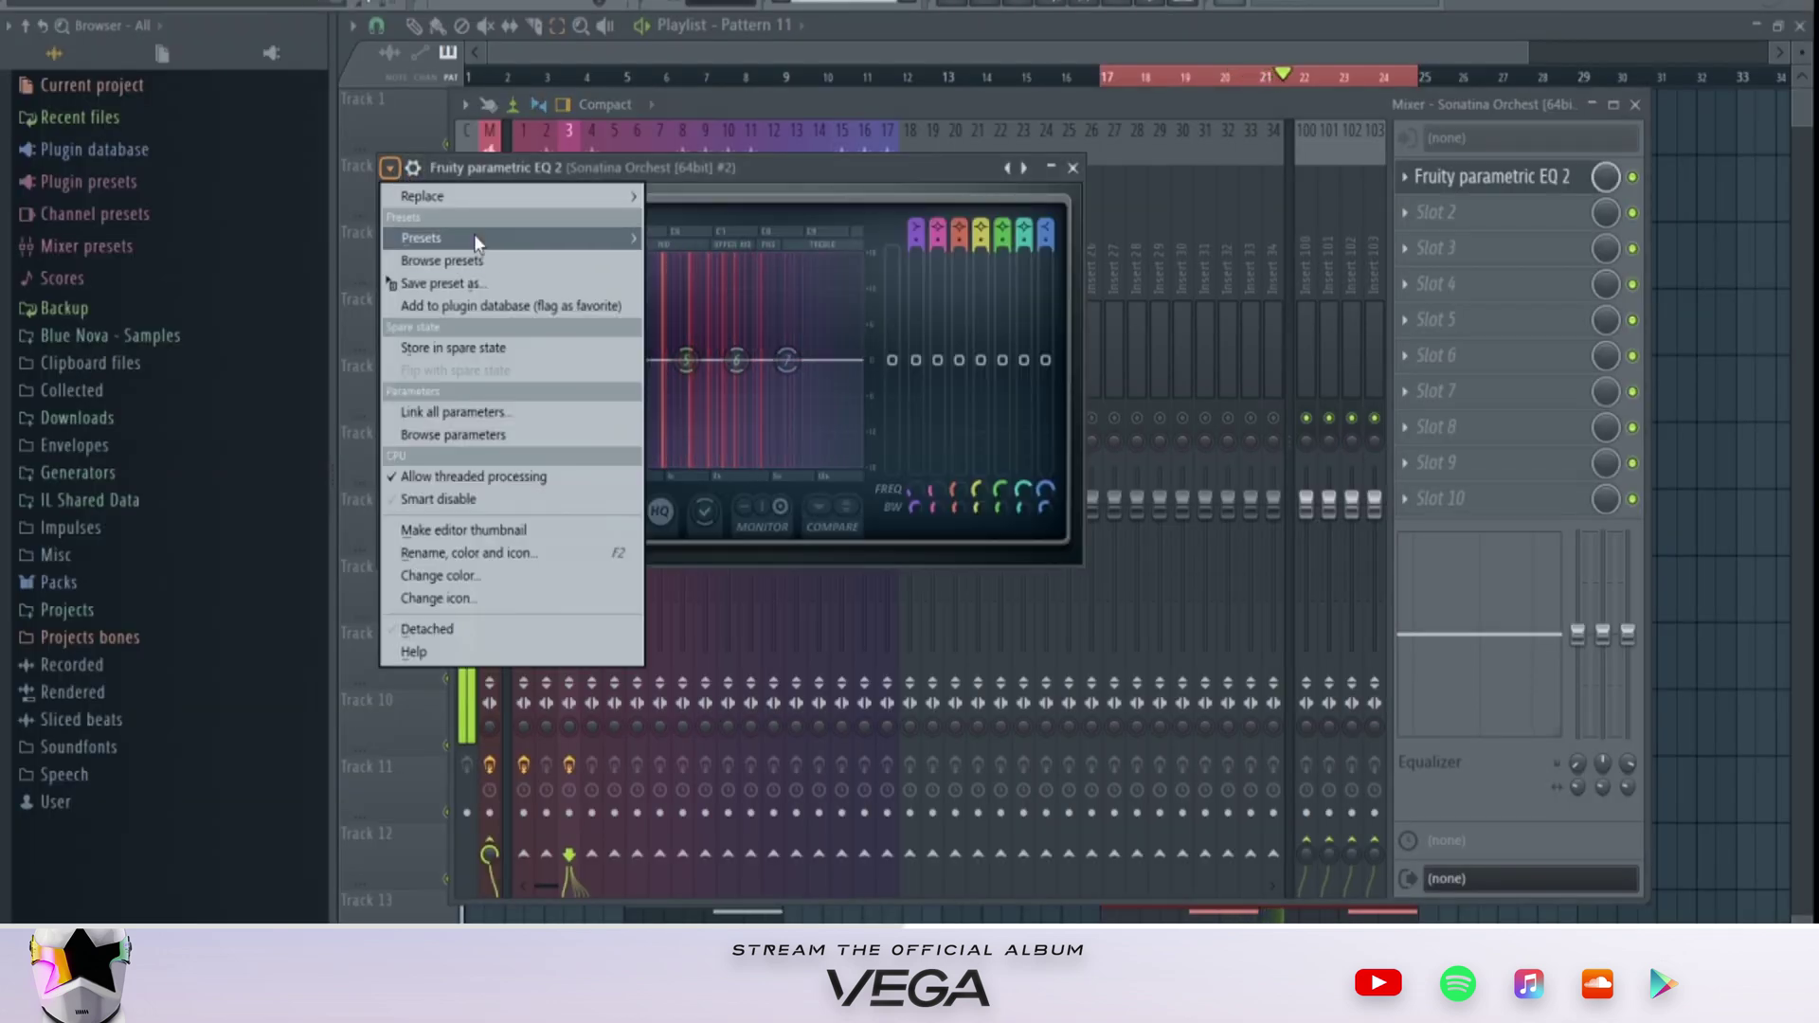
pyautogui.moveTo(474, 239)
pyautogui.click(707, 271)
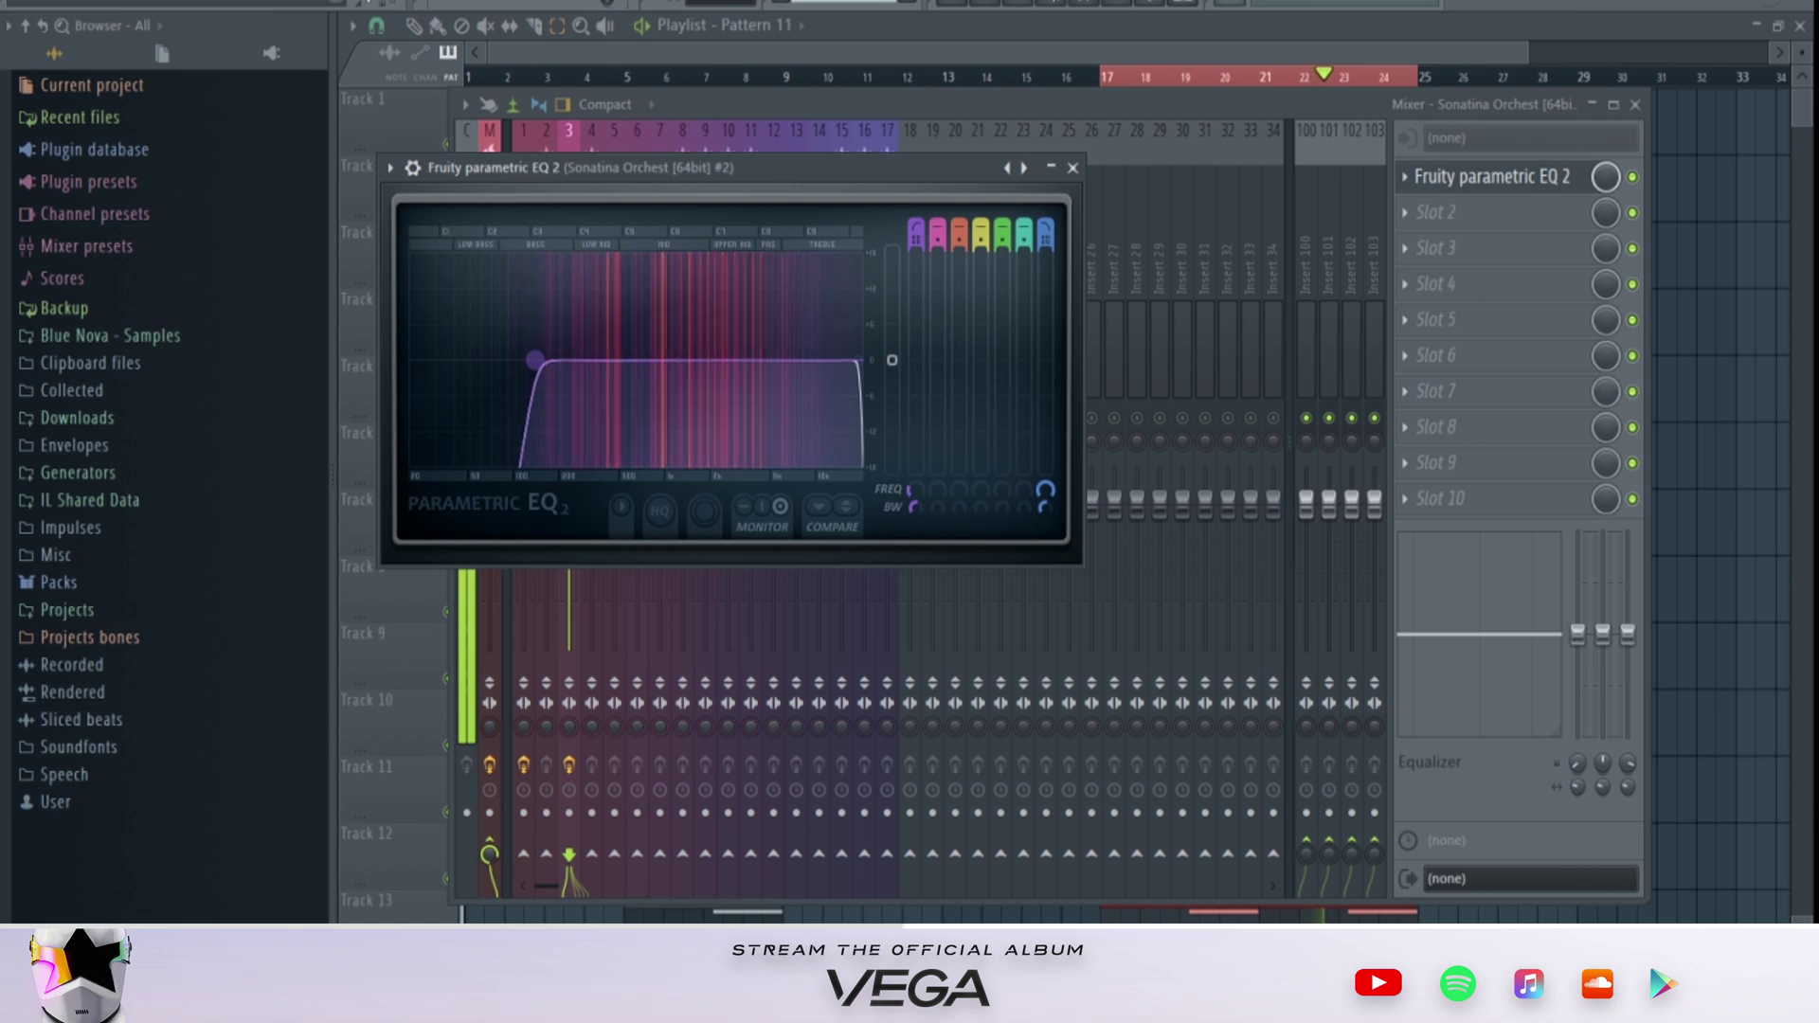
pyautogui.moveTo(536, 360); pyautogui.dragTo(552, 360)
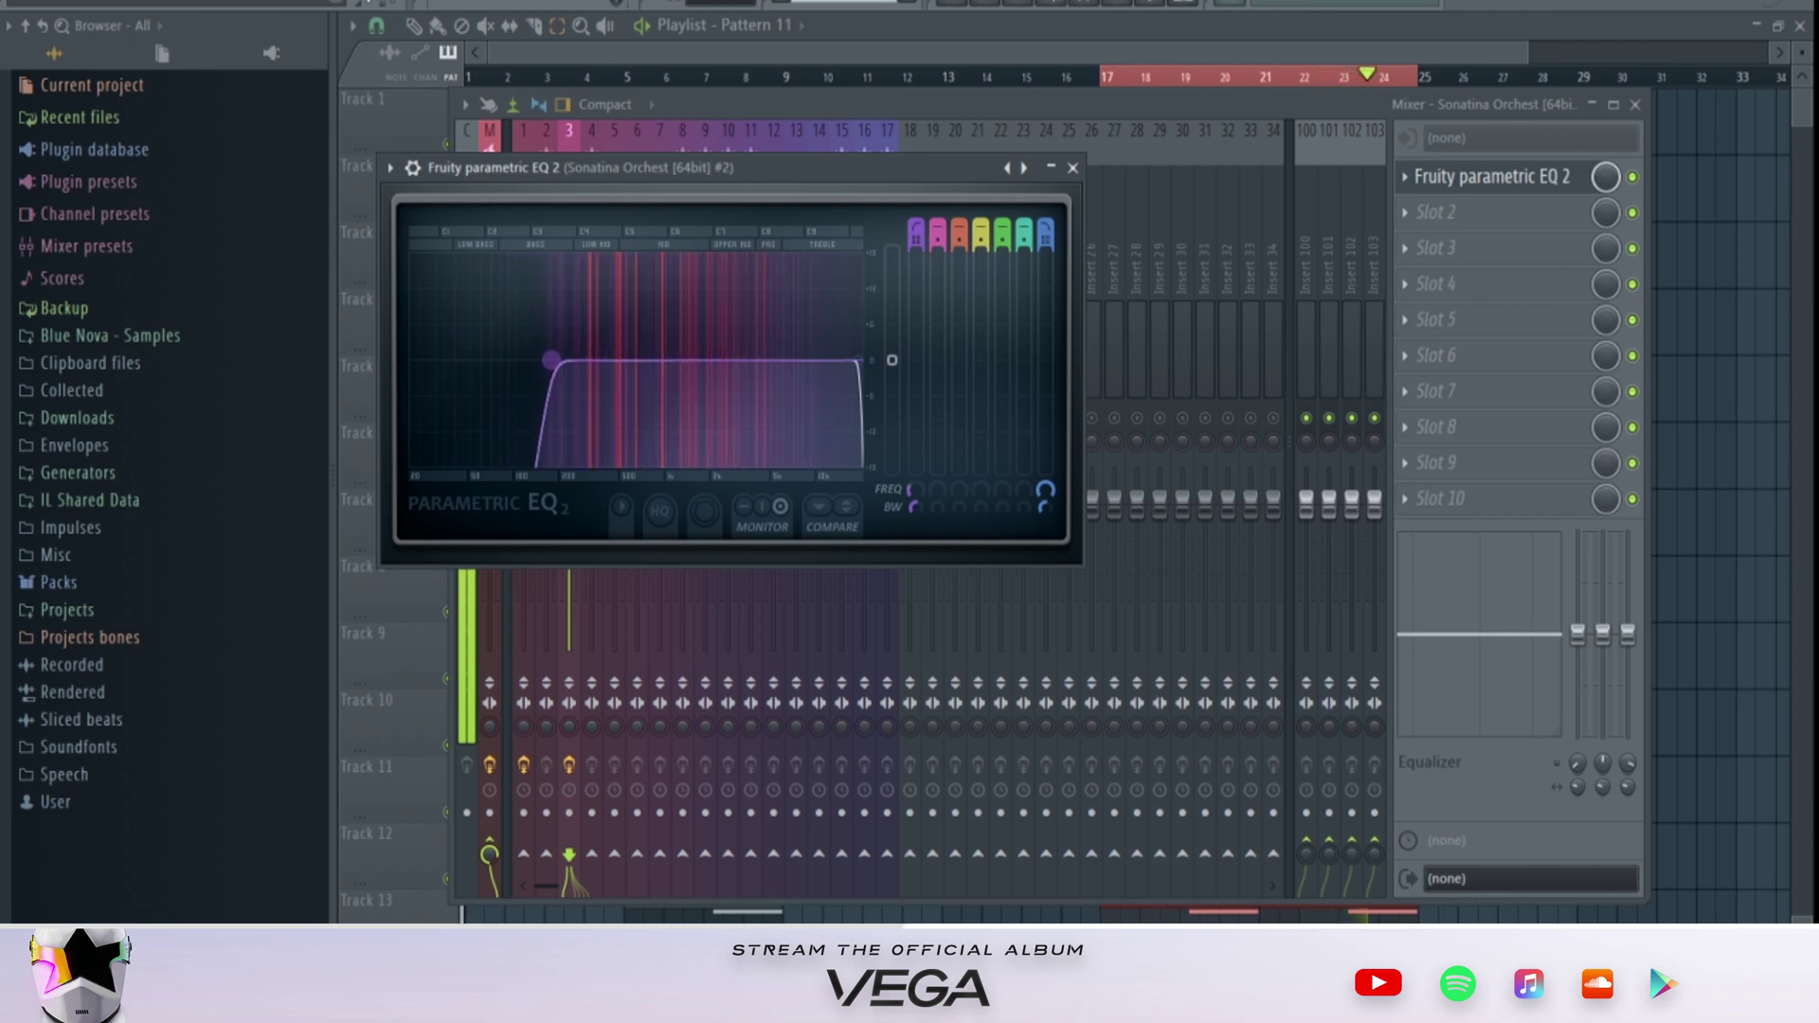
pyautogui.click(674, 104)
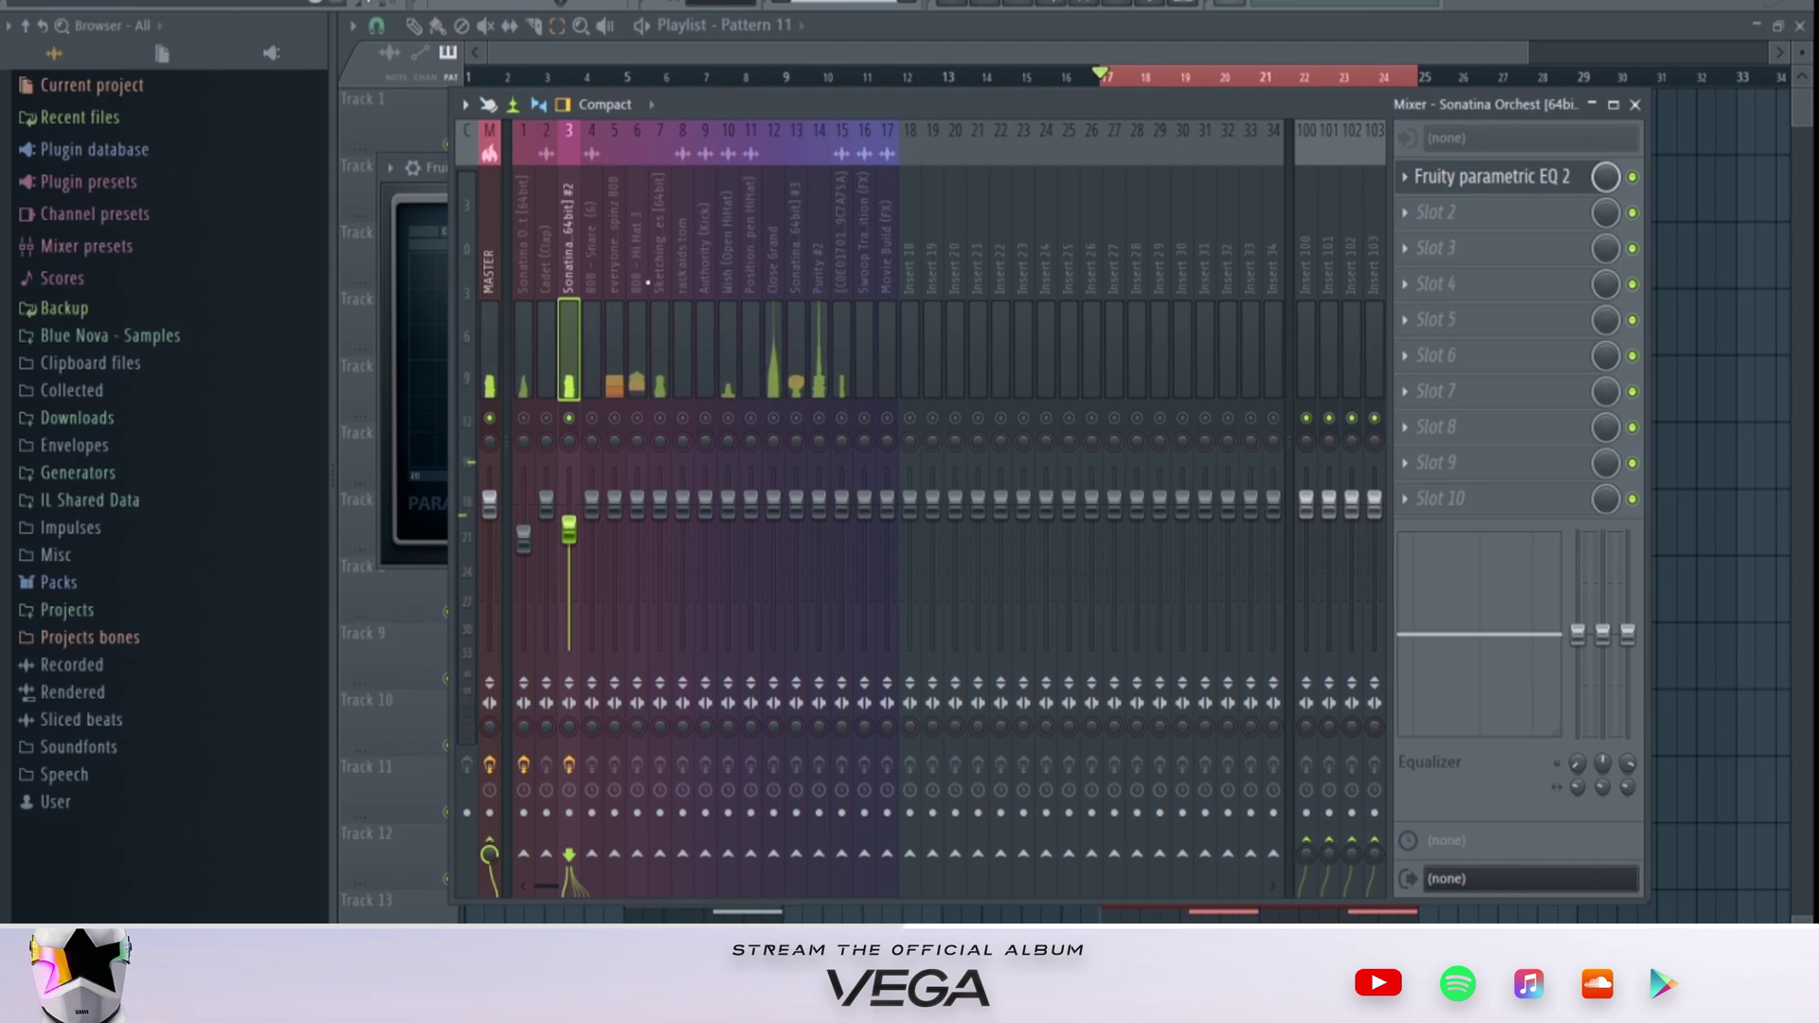
pyautogui.click(589, 321)
# Step: Add Fruity Parametric EQ 2 to the Cadet (Clap) track with the 20Hz + 18kHz cut preset and a raised low-cut frequency
pyautogui.click(542, 257)
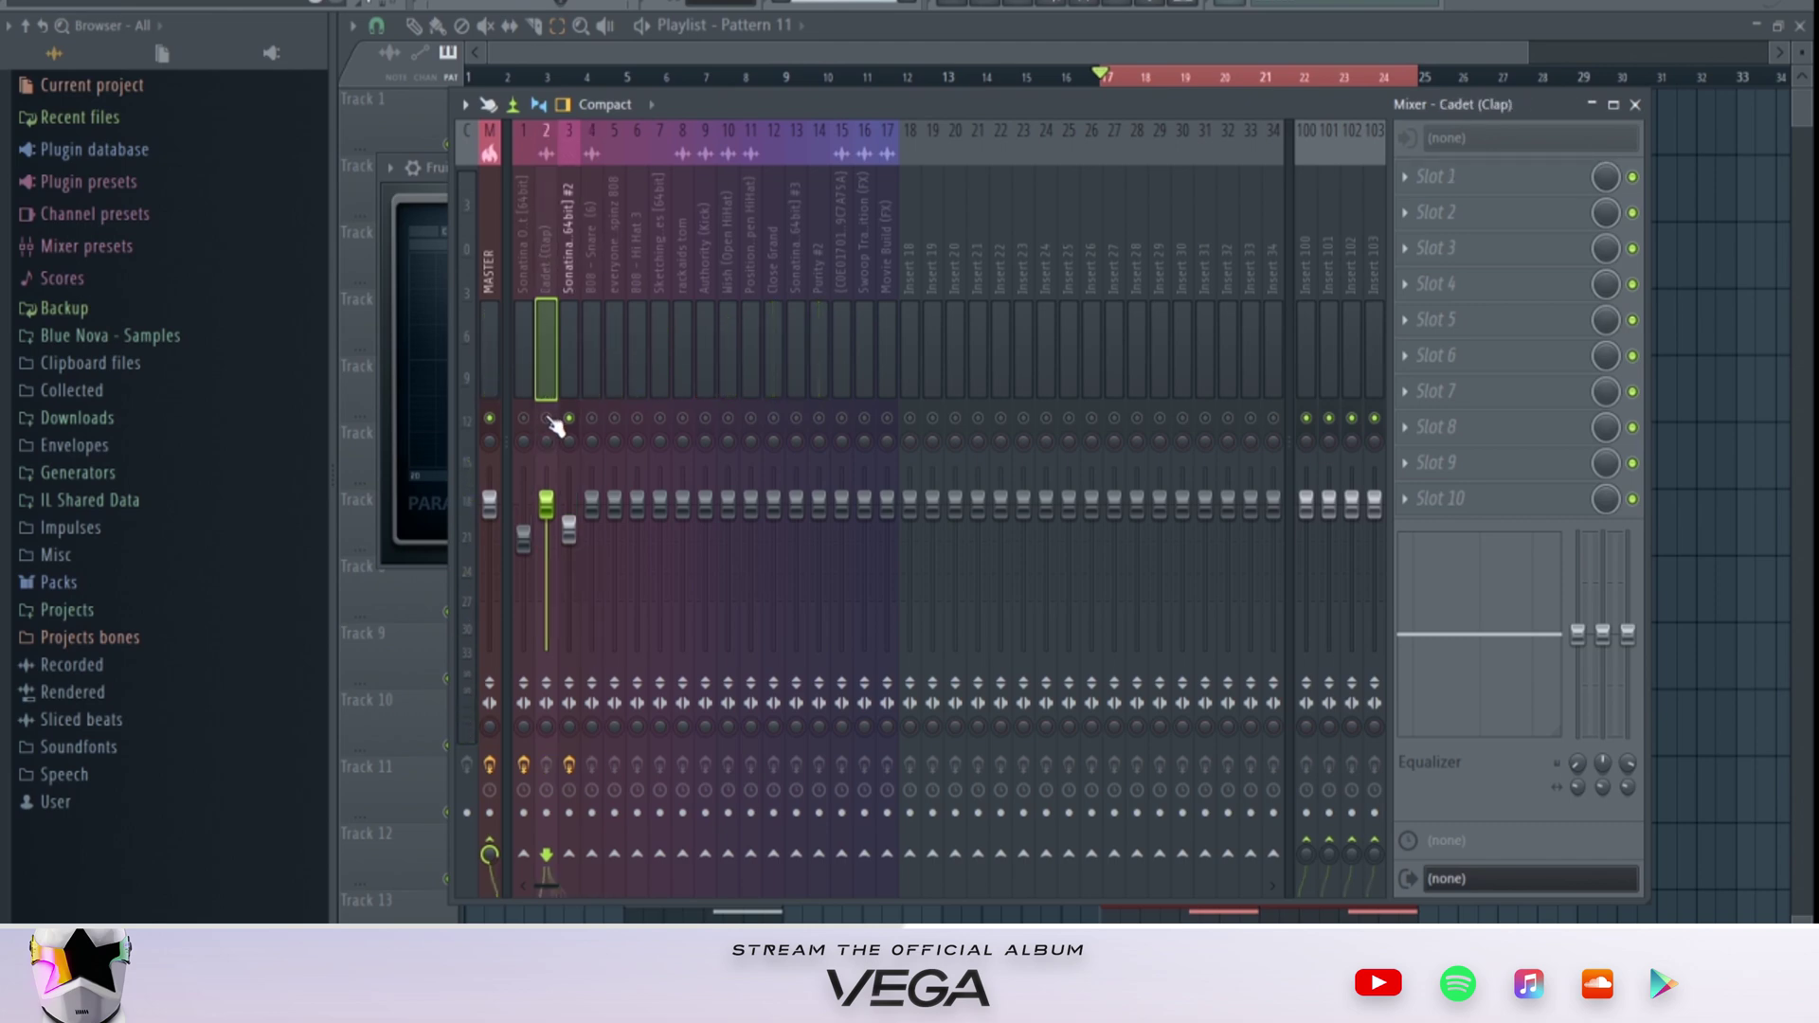
pyautogui.click(1436, 176)
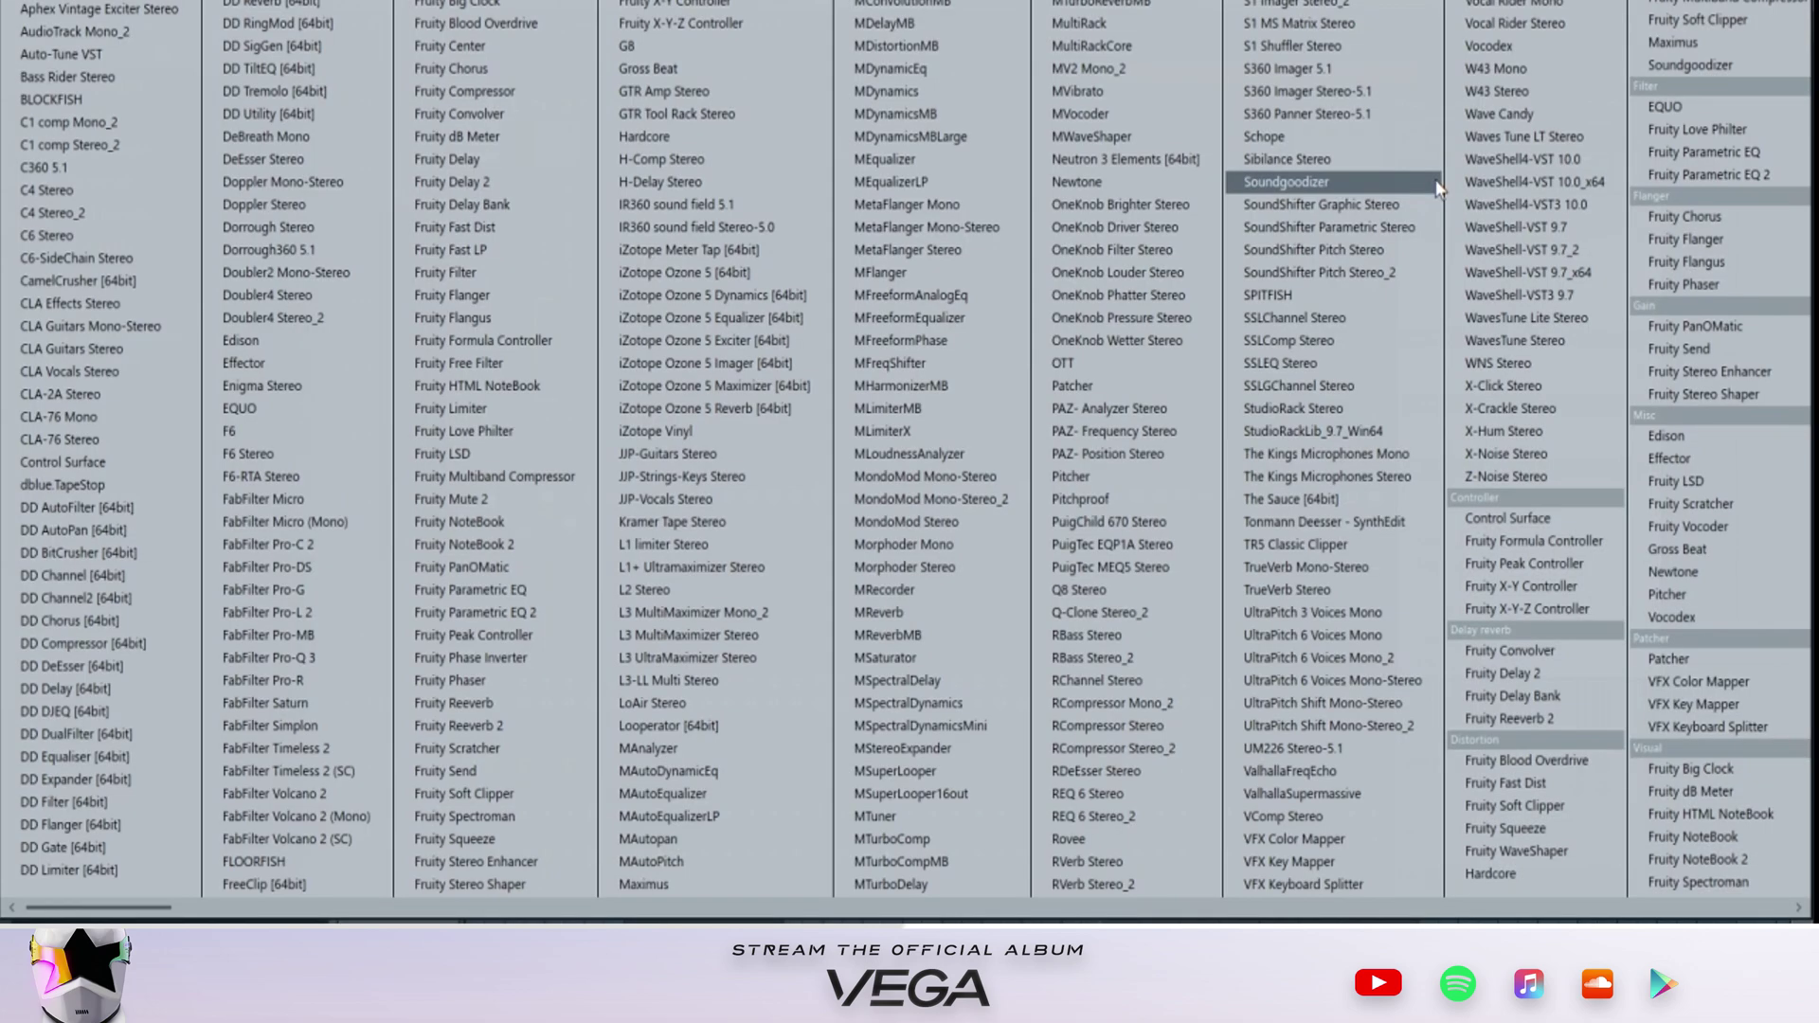
pyautogui.click(464, 612)
pyautogui.click(396, 168)
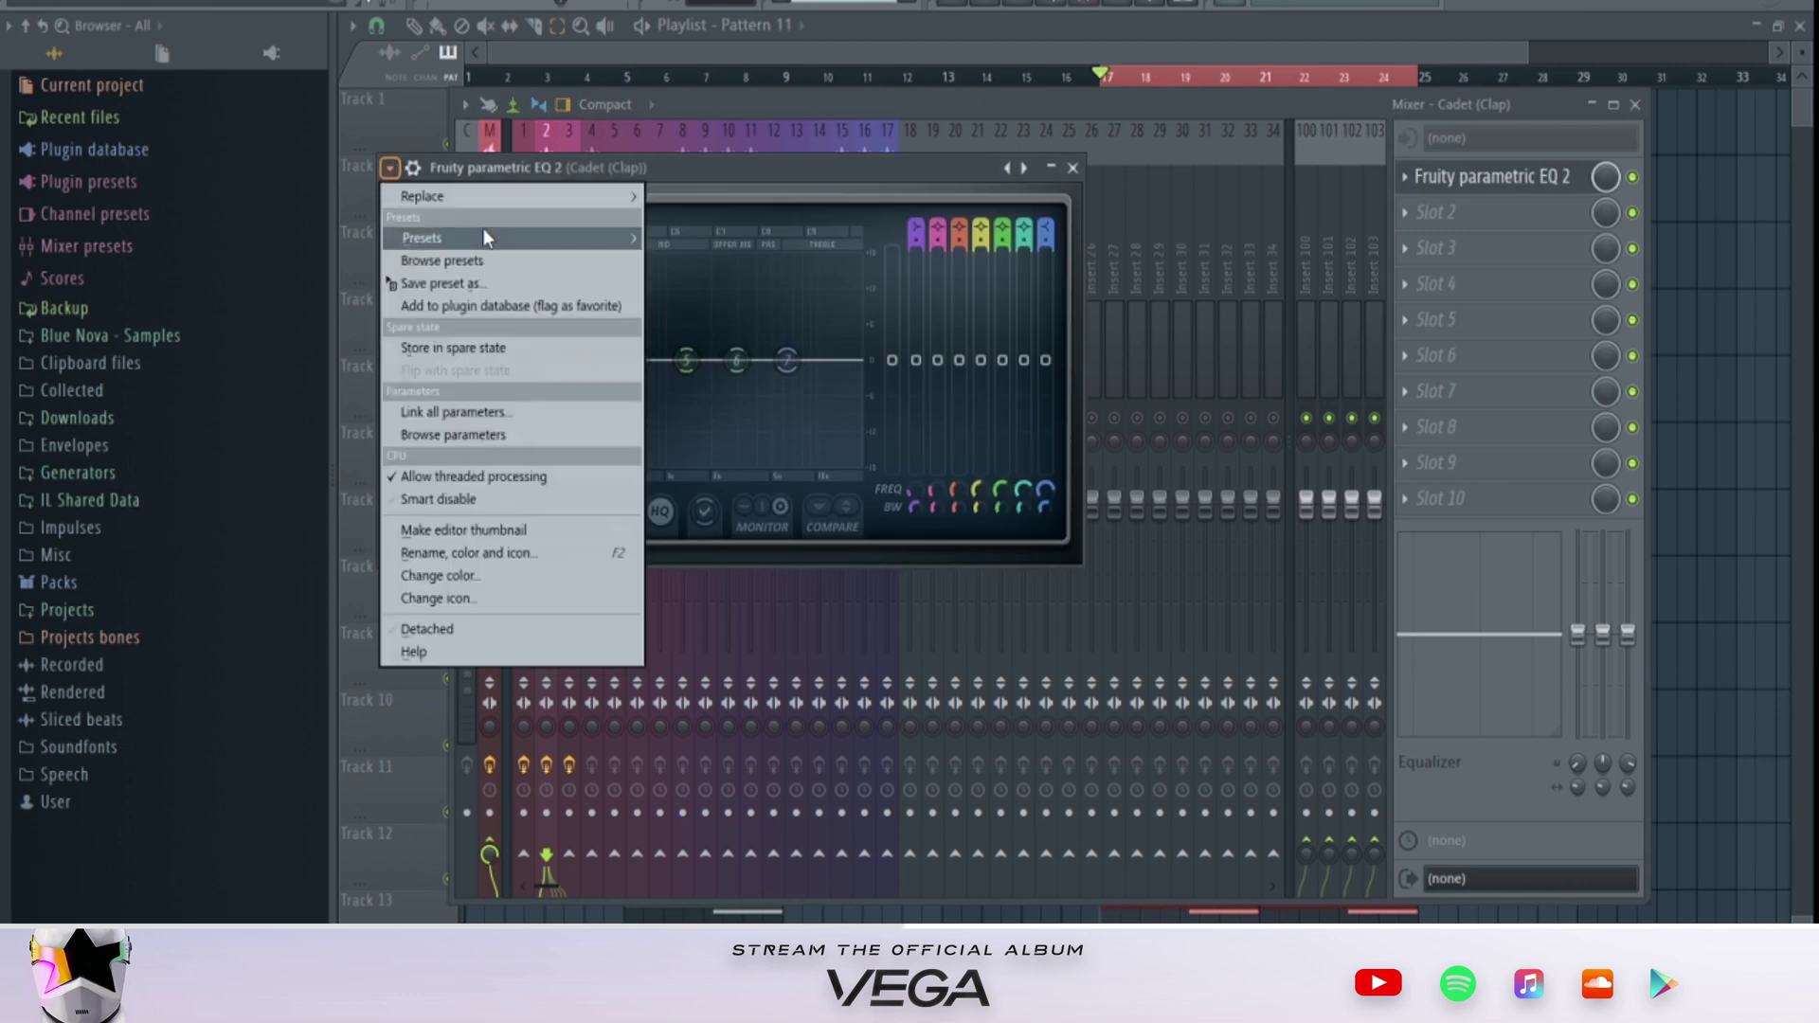
pyautogui.moveTo(484, 235)
pyautogui.click(699, 283)
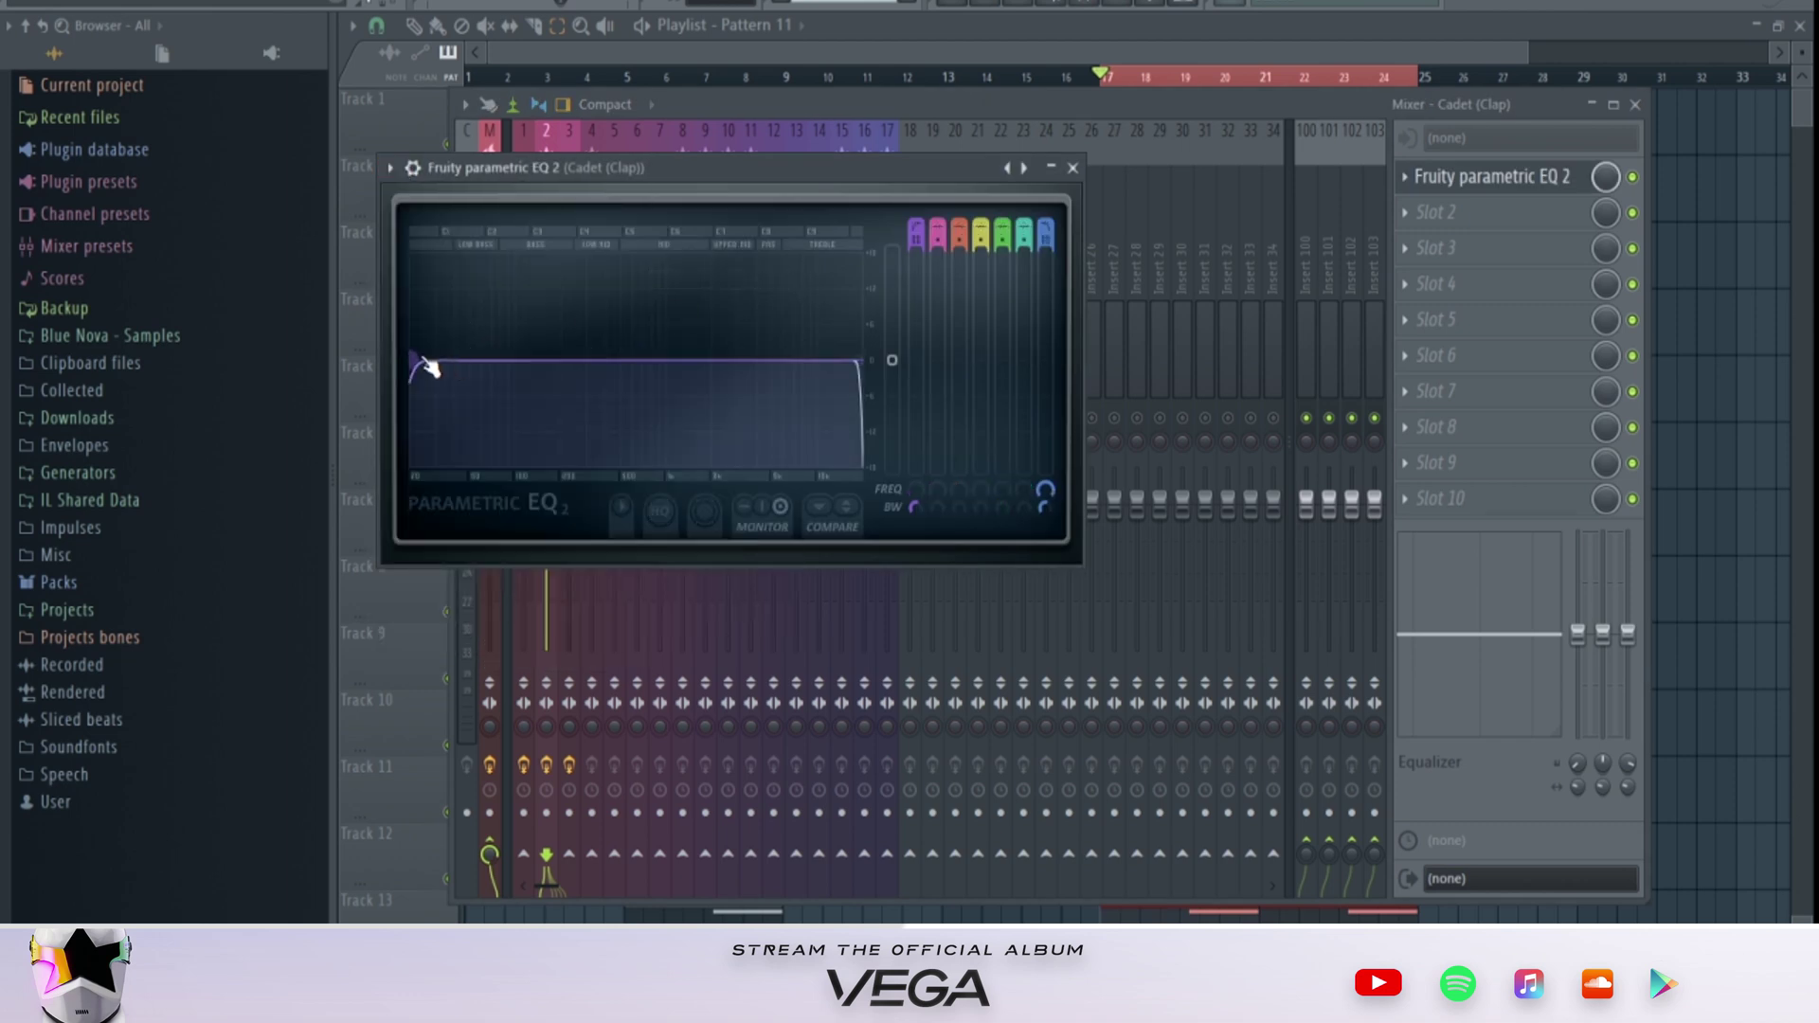
pyautogui.moveTo(531, 360); pyautogui.dragTo(554, 361)
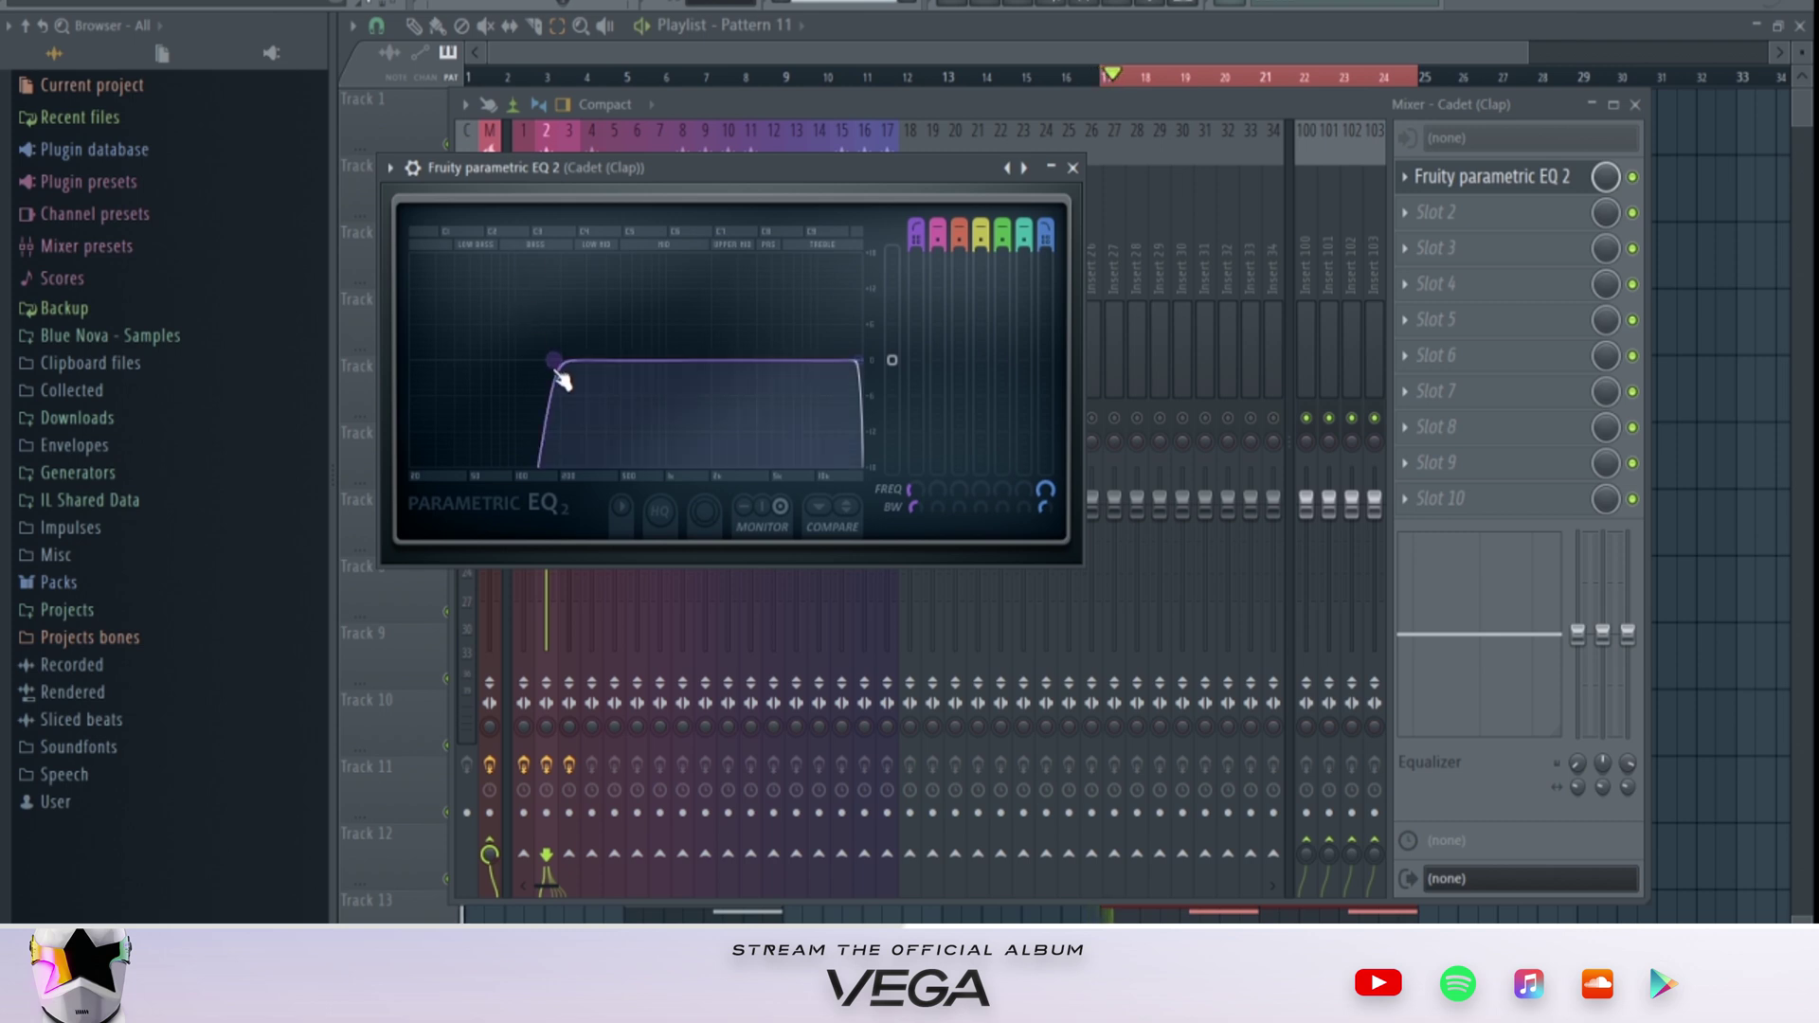
# Step: Solo the Cadet (Clap) track during playback, adjust its stereo separation, and lower its fader
pyautogui.click(547, 606)
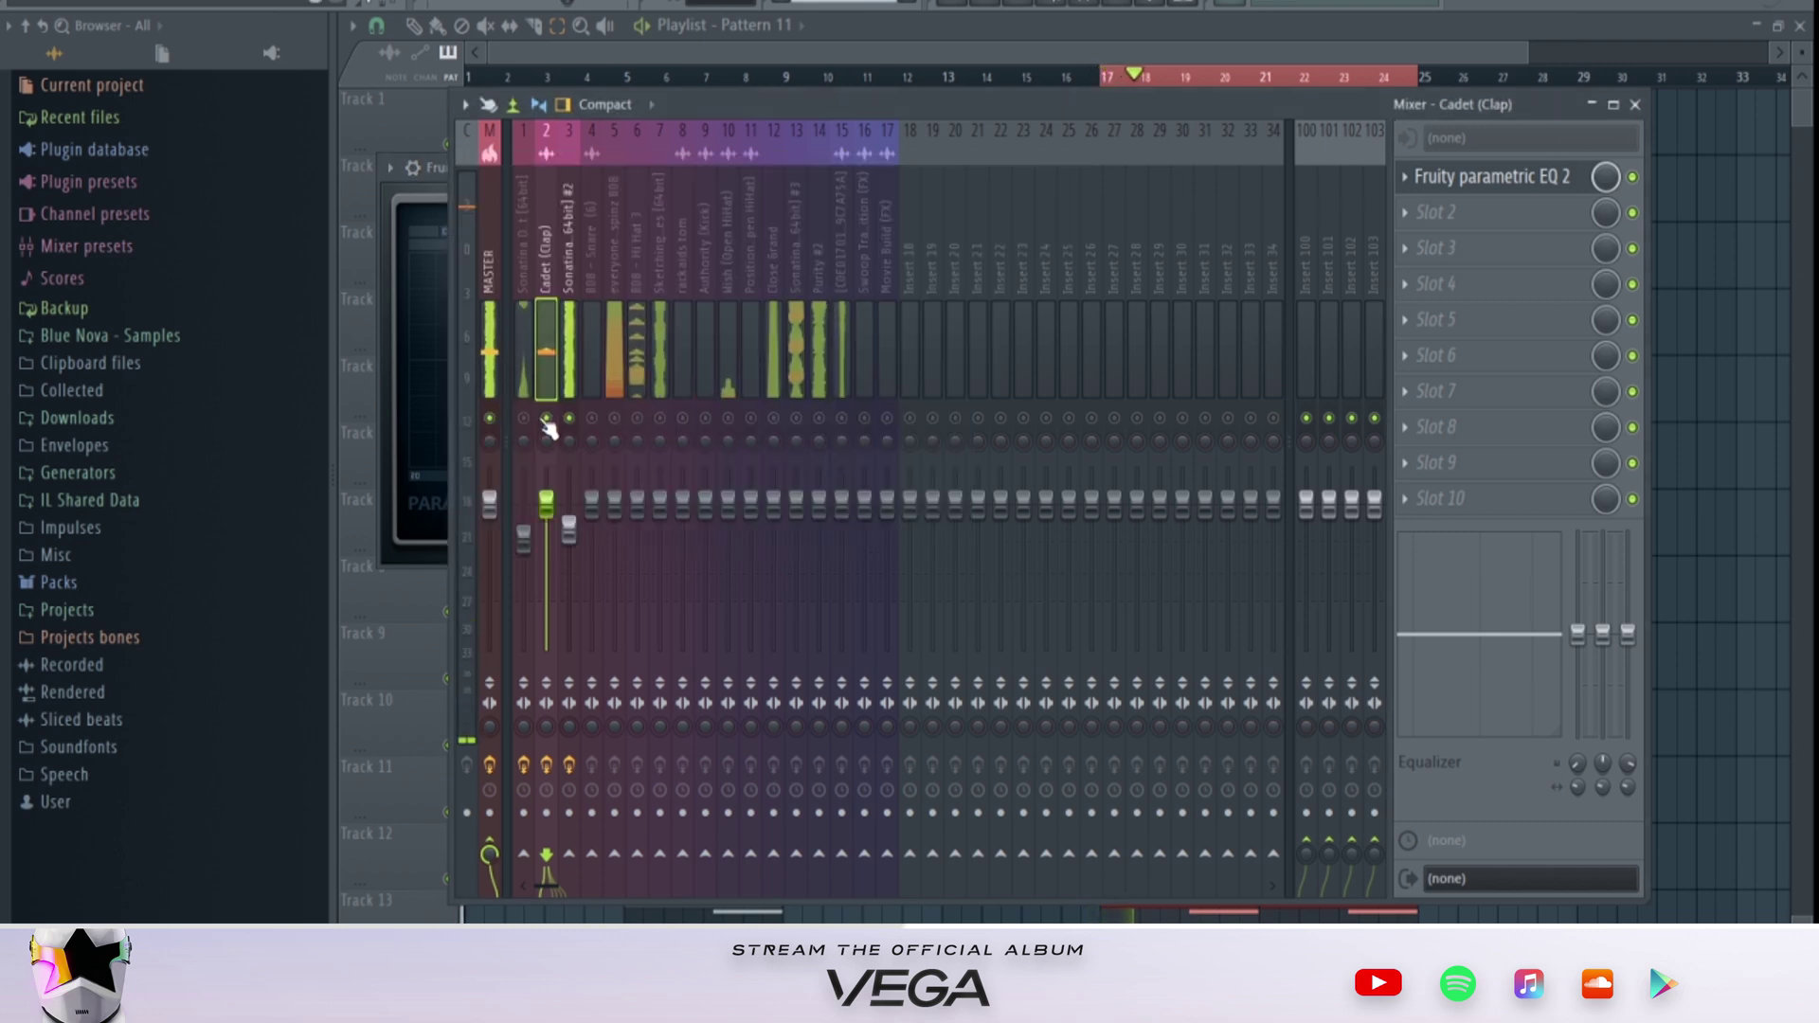
pyautogui.click(1521, 182)
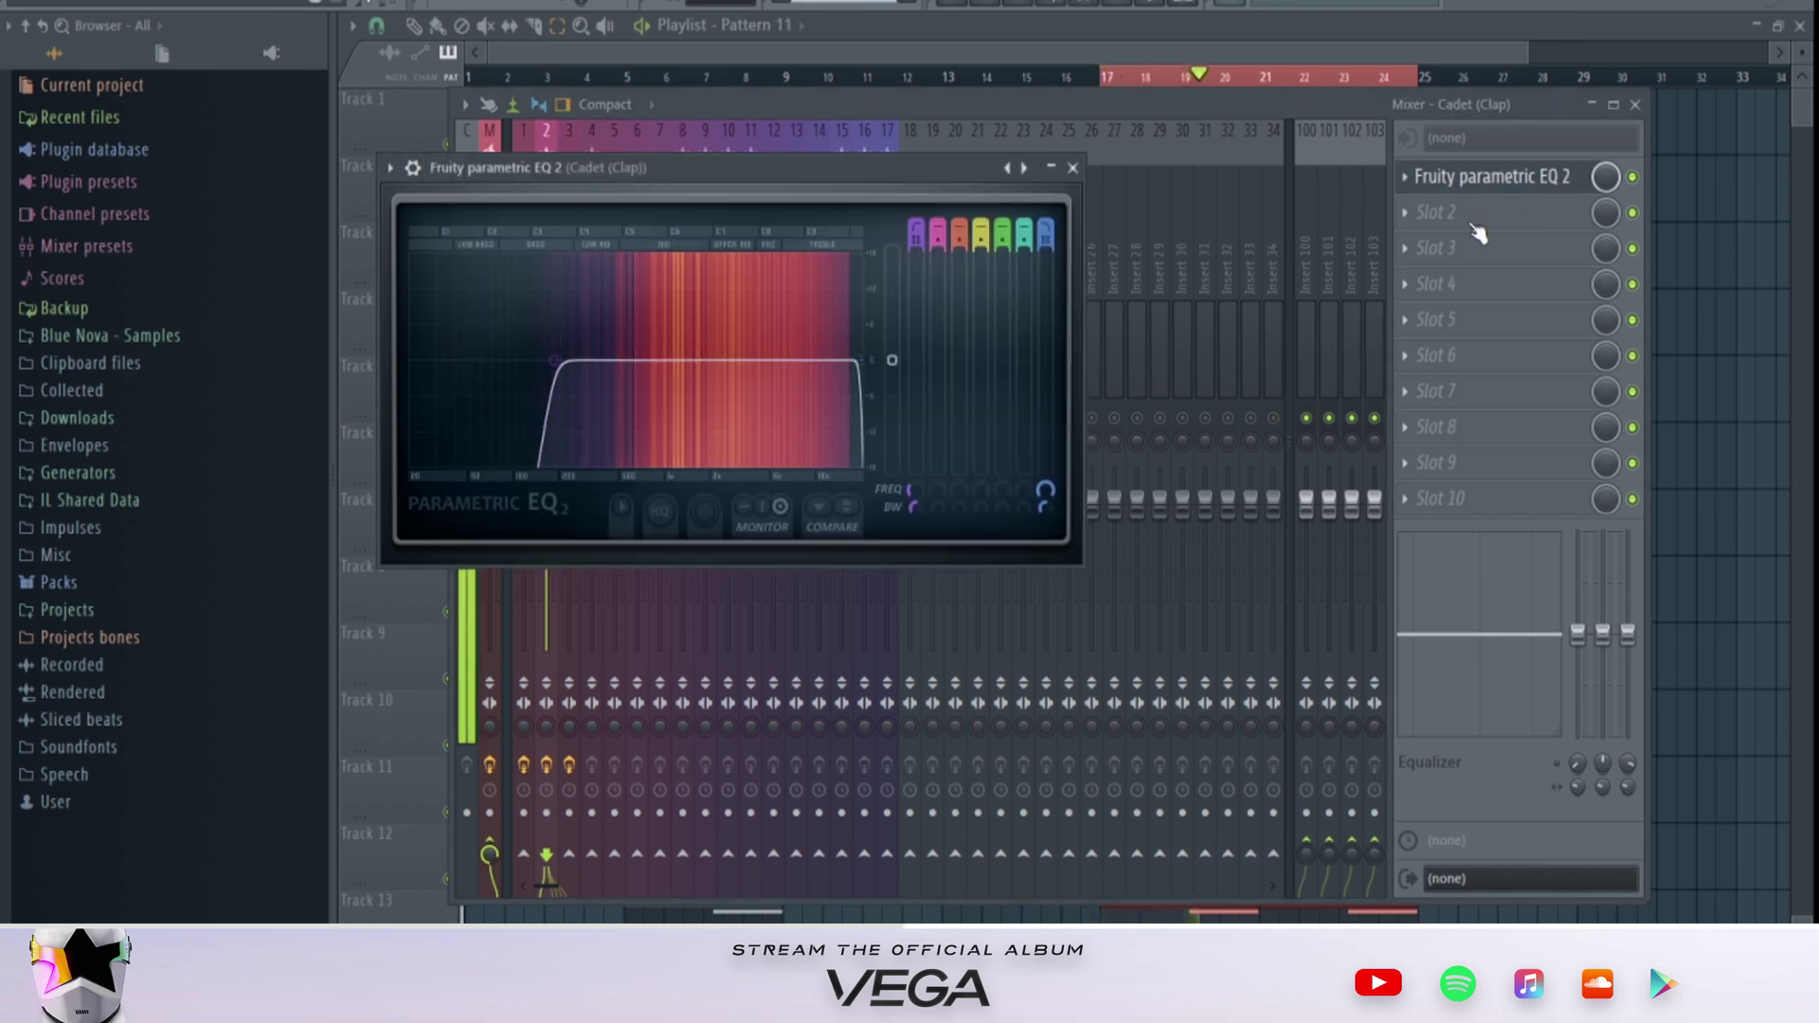
pyautogui.click(565, 732)
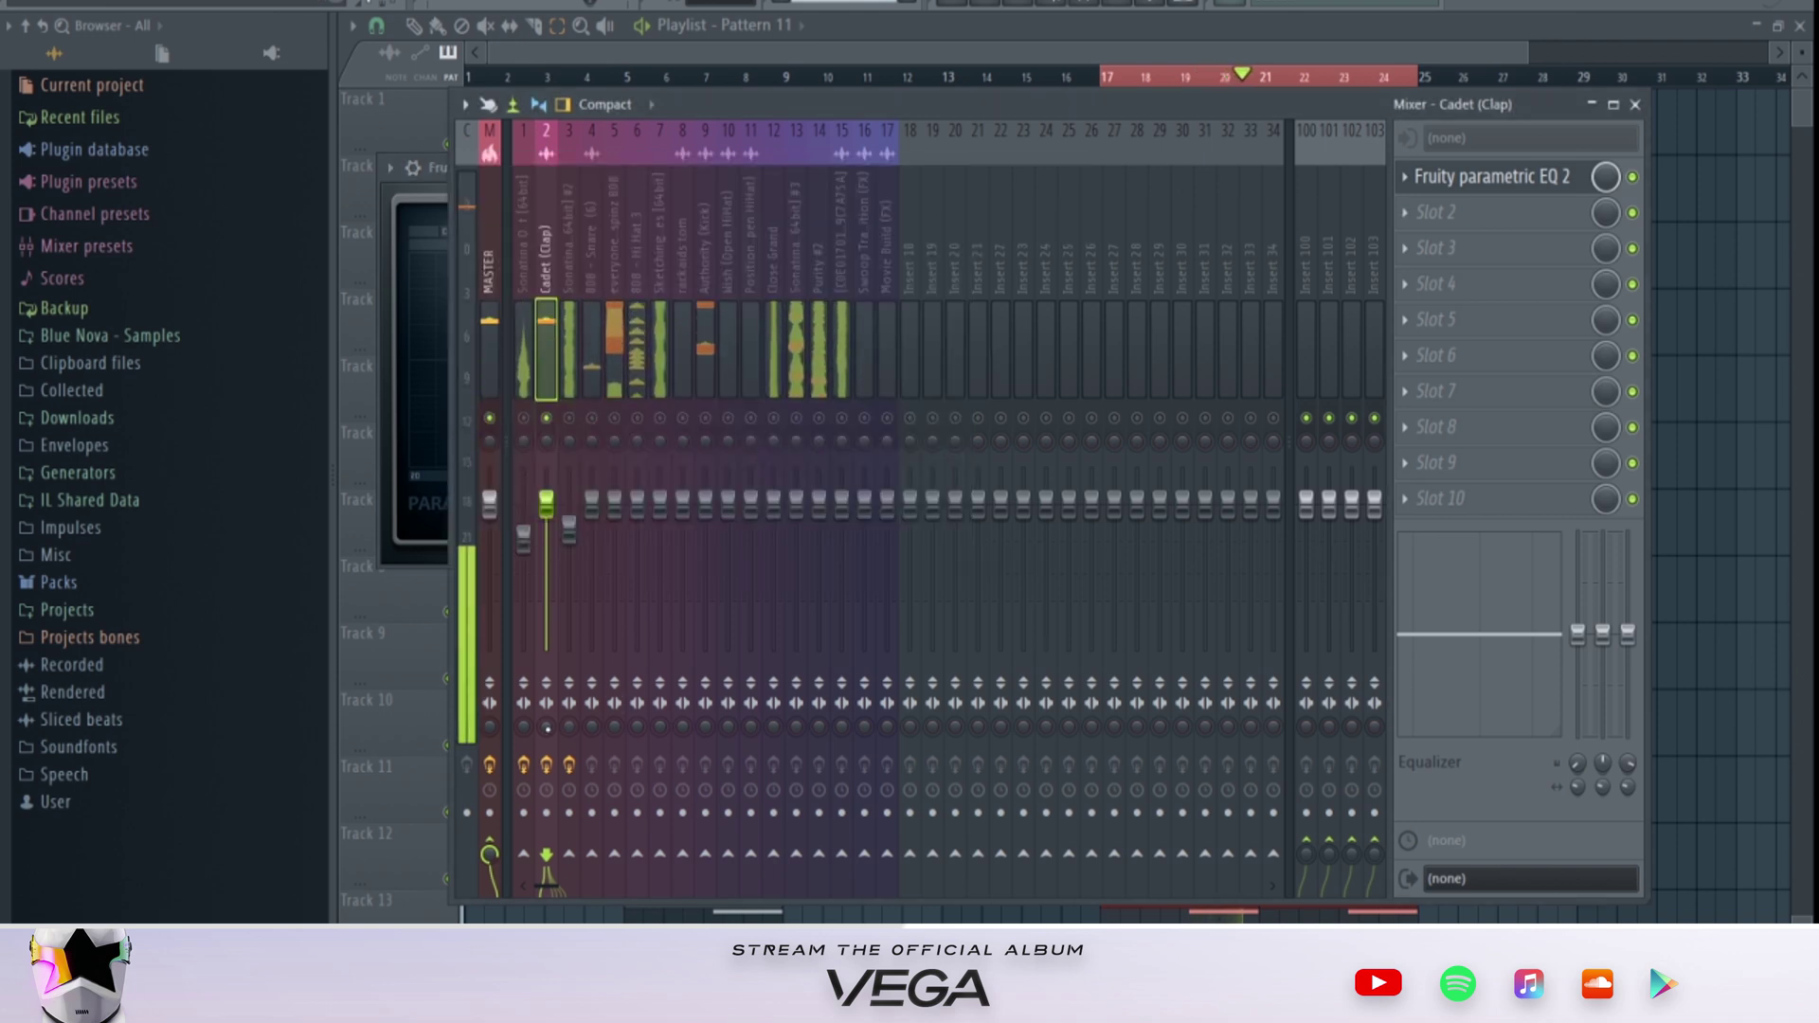
pyautogui.moveTo(546, 502); pyautogui.dragTo(545, 536)
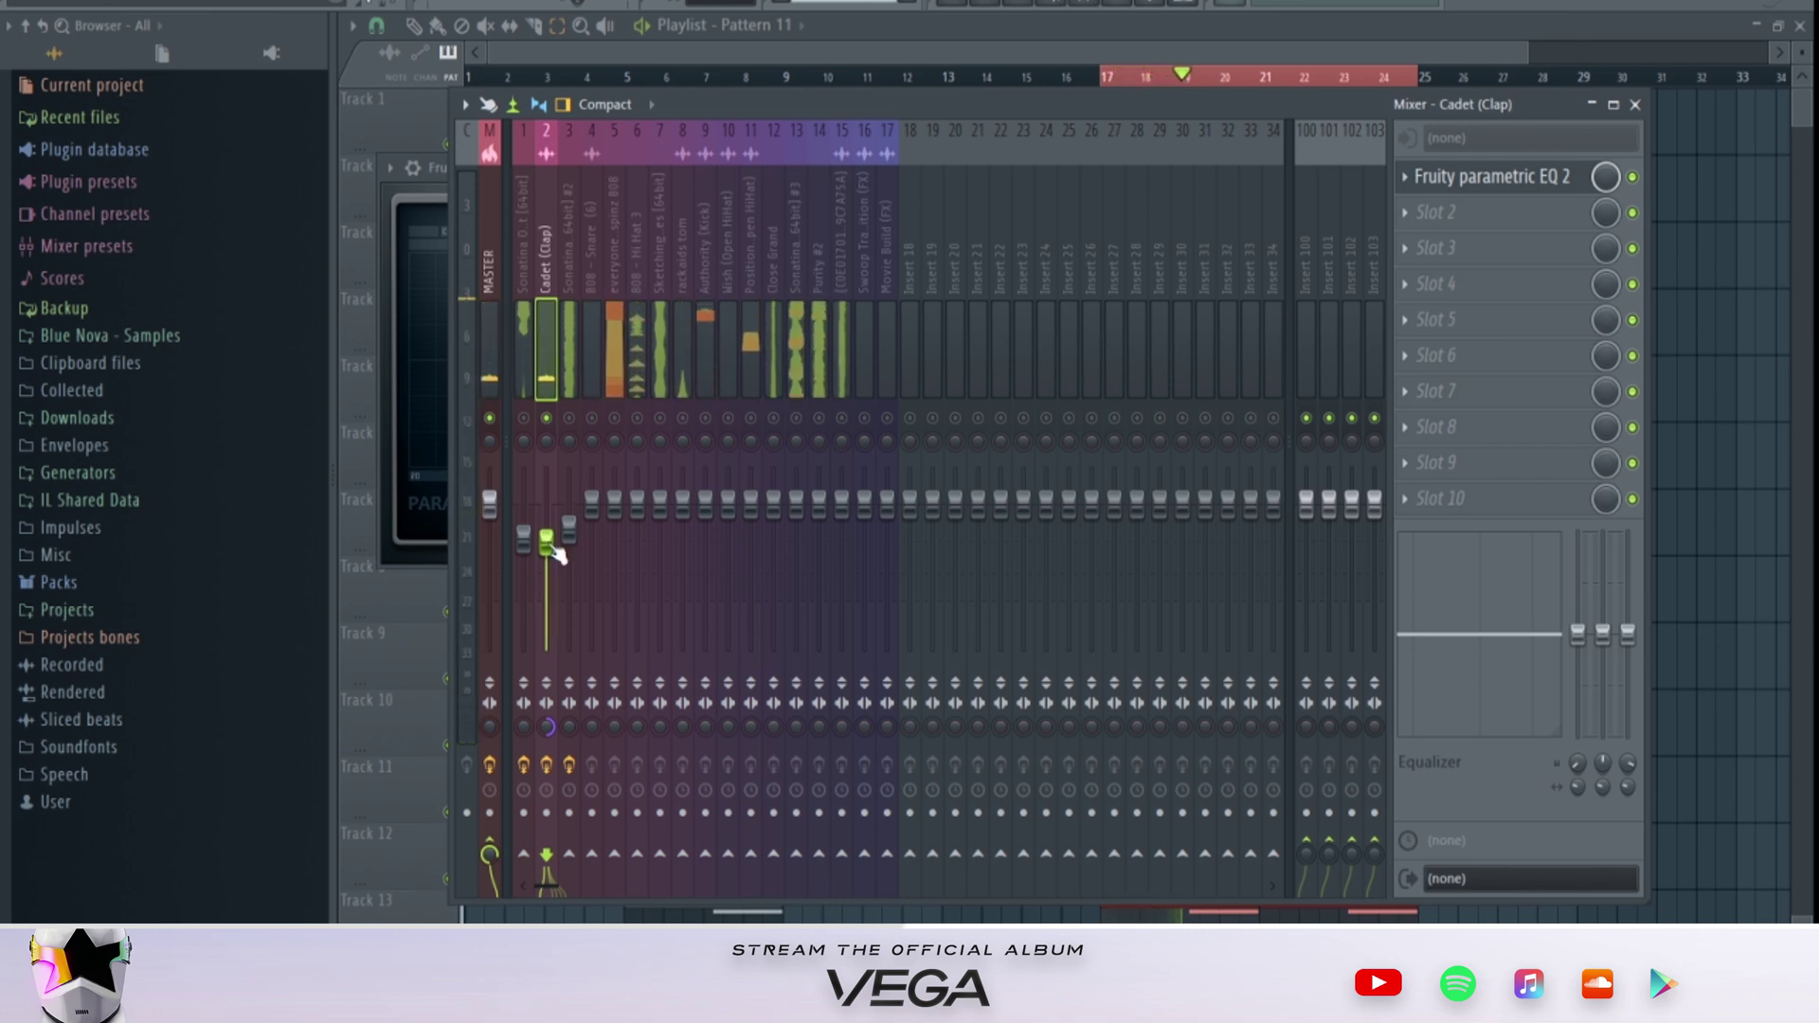
# Step: Lower the Sonatina #2 fader further, balancing it by ear against mixer track 1, and stop playback
pyautogui.click(569, 337)
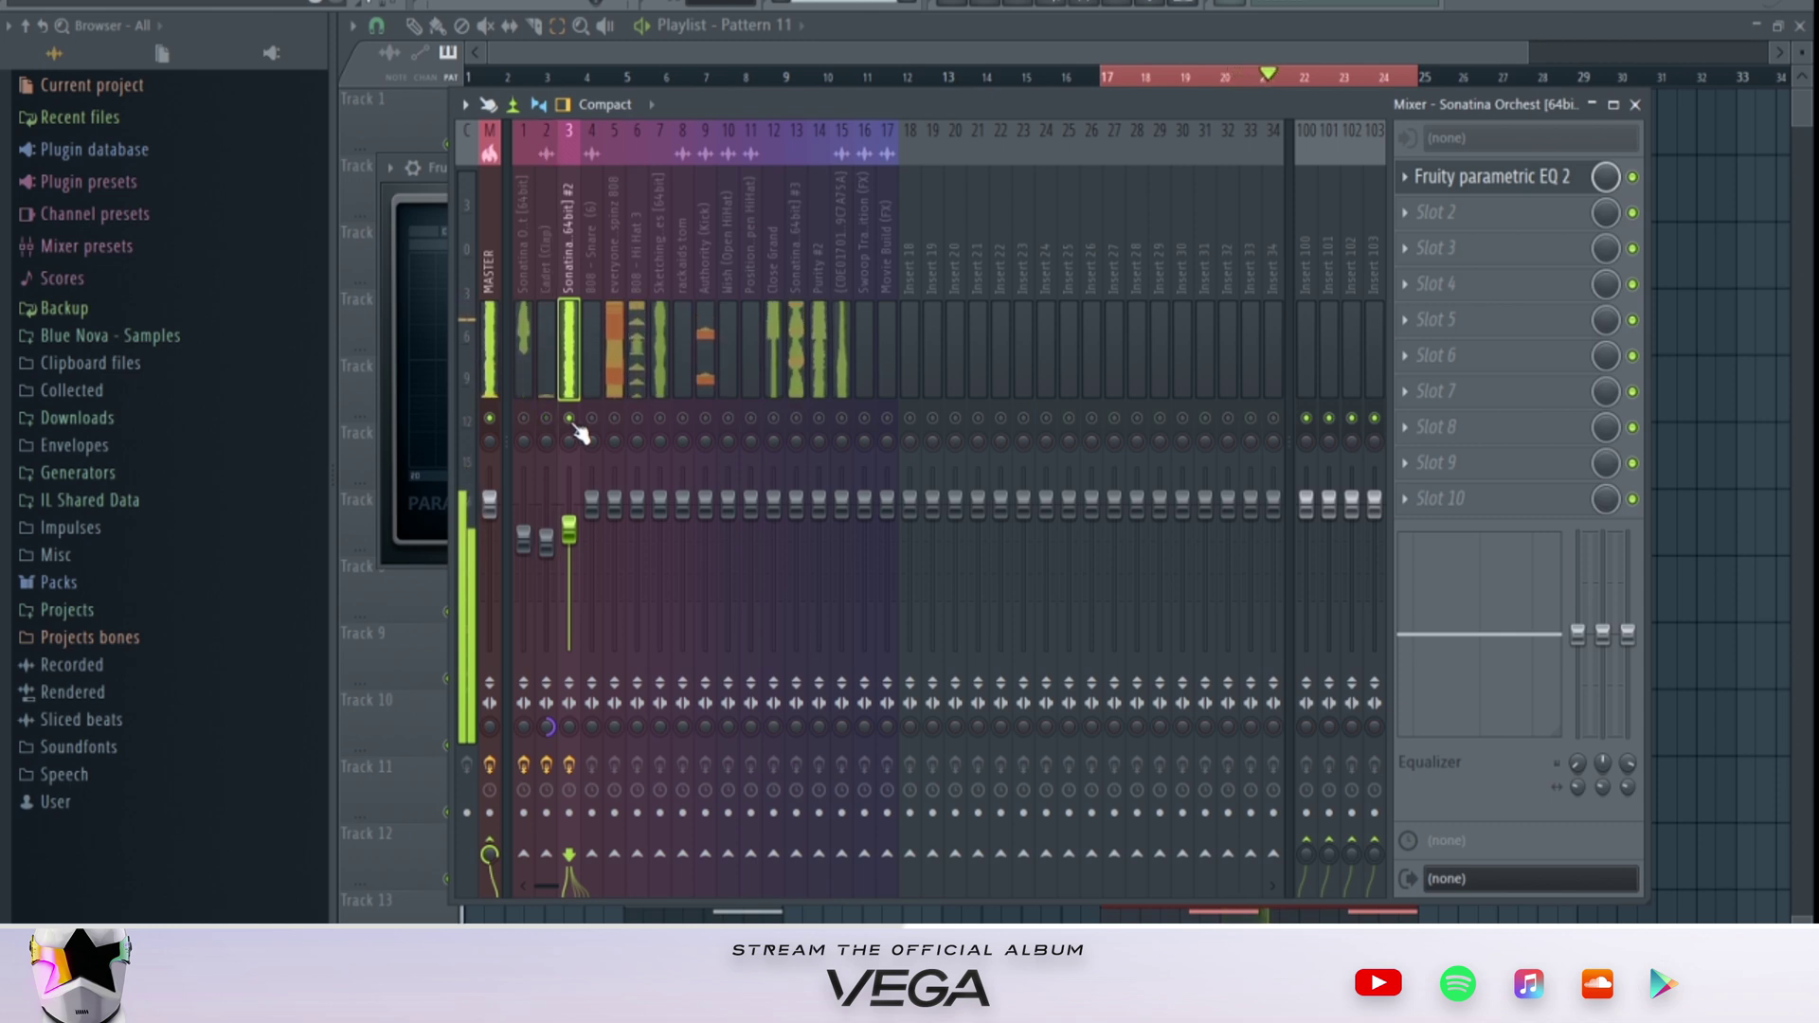
pyautogui.moveTo(570, 536); pyautogui.dragTo(570, 540)
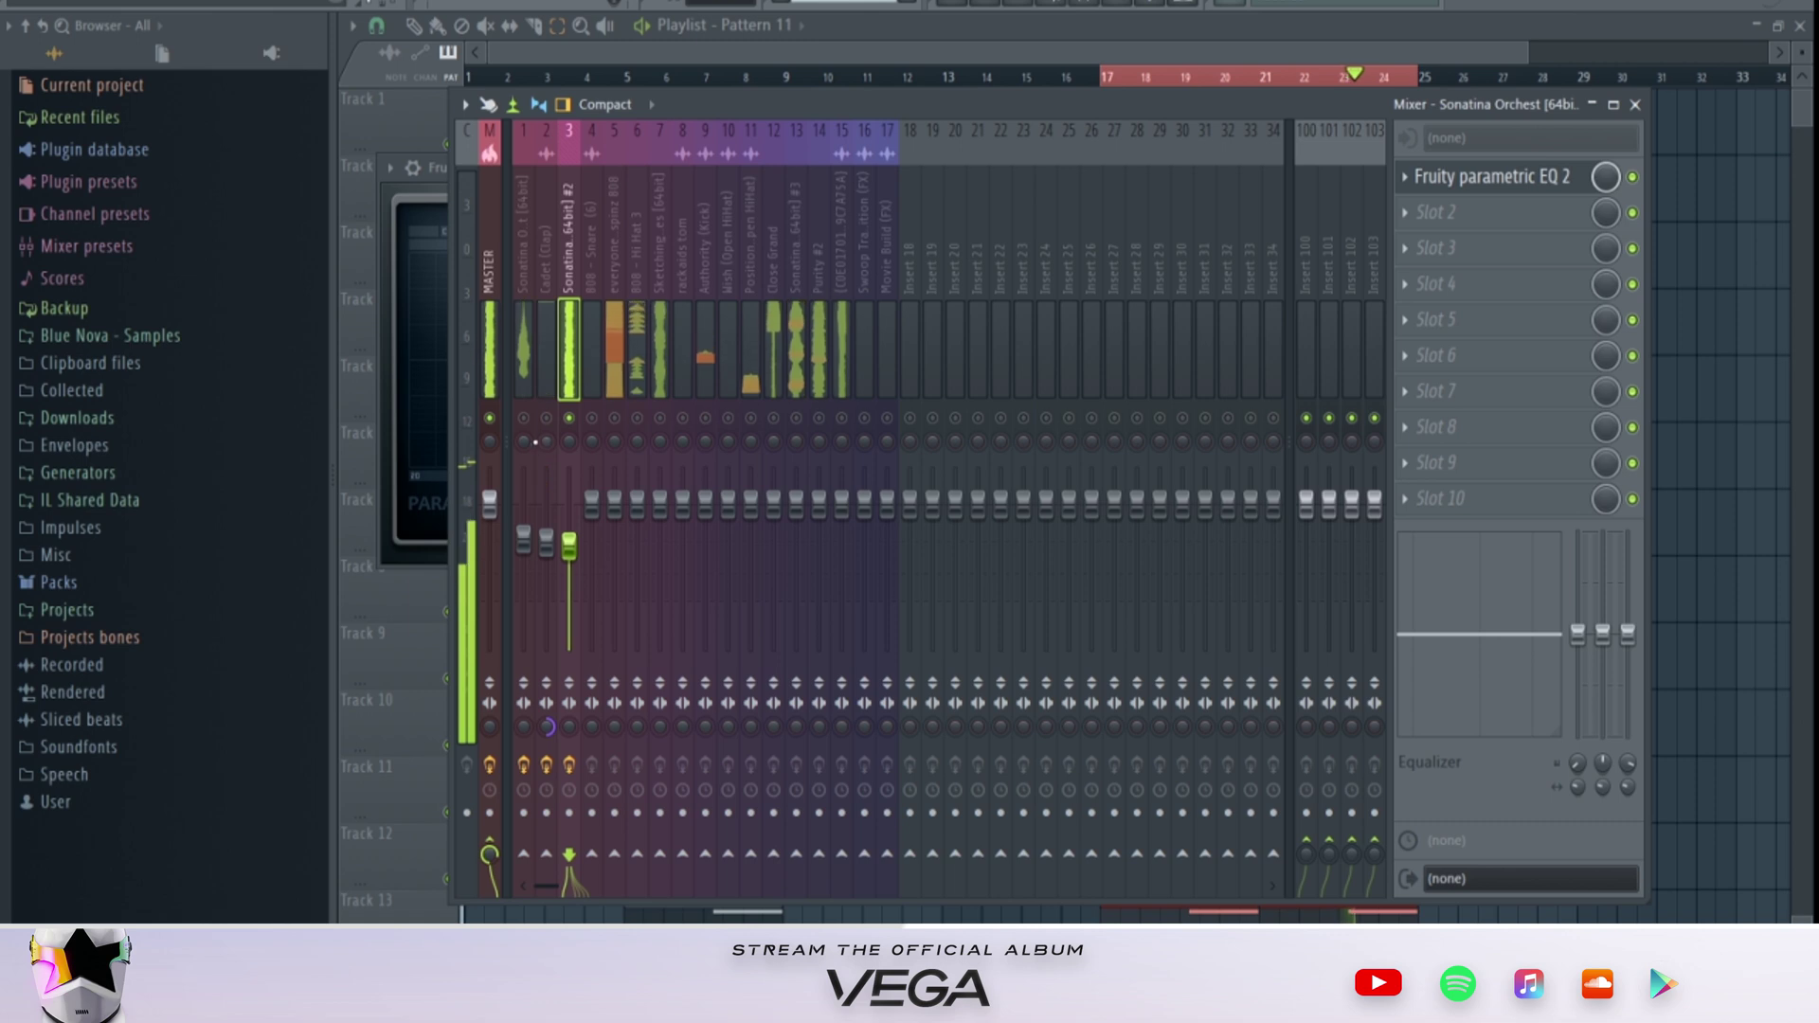
pyautogui.moveTo(569, 545); pyautogui.dragTo(569, 568)
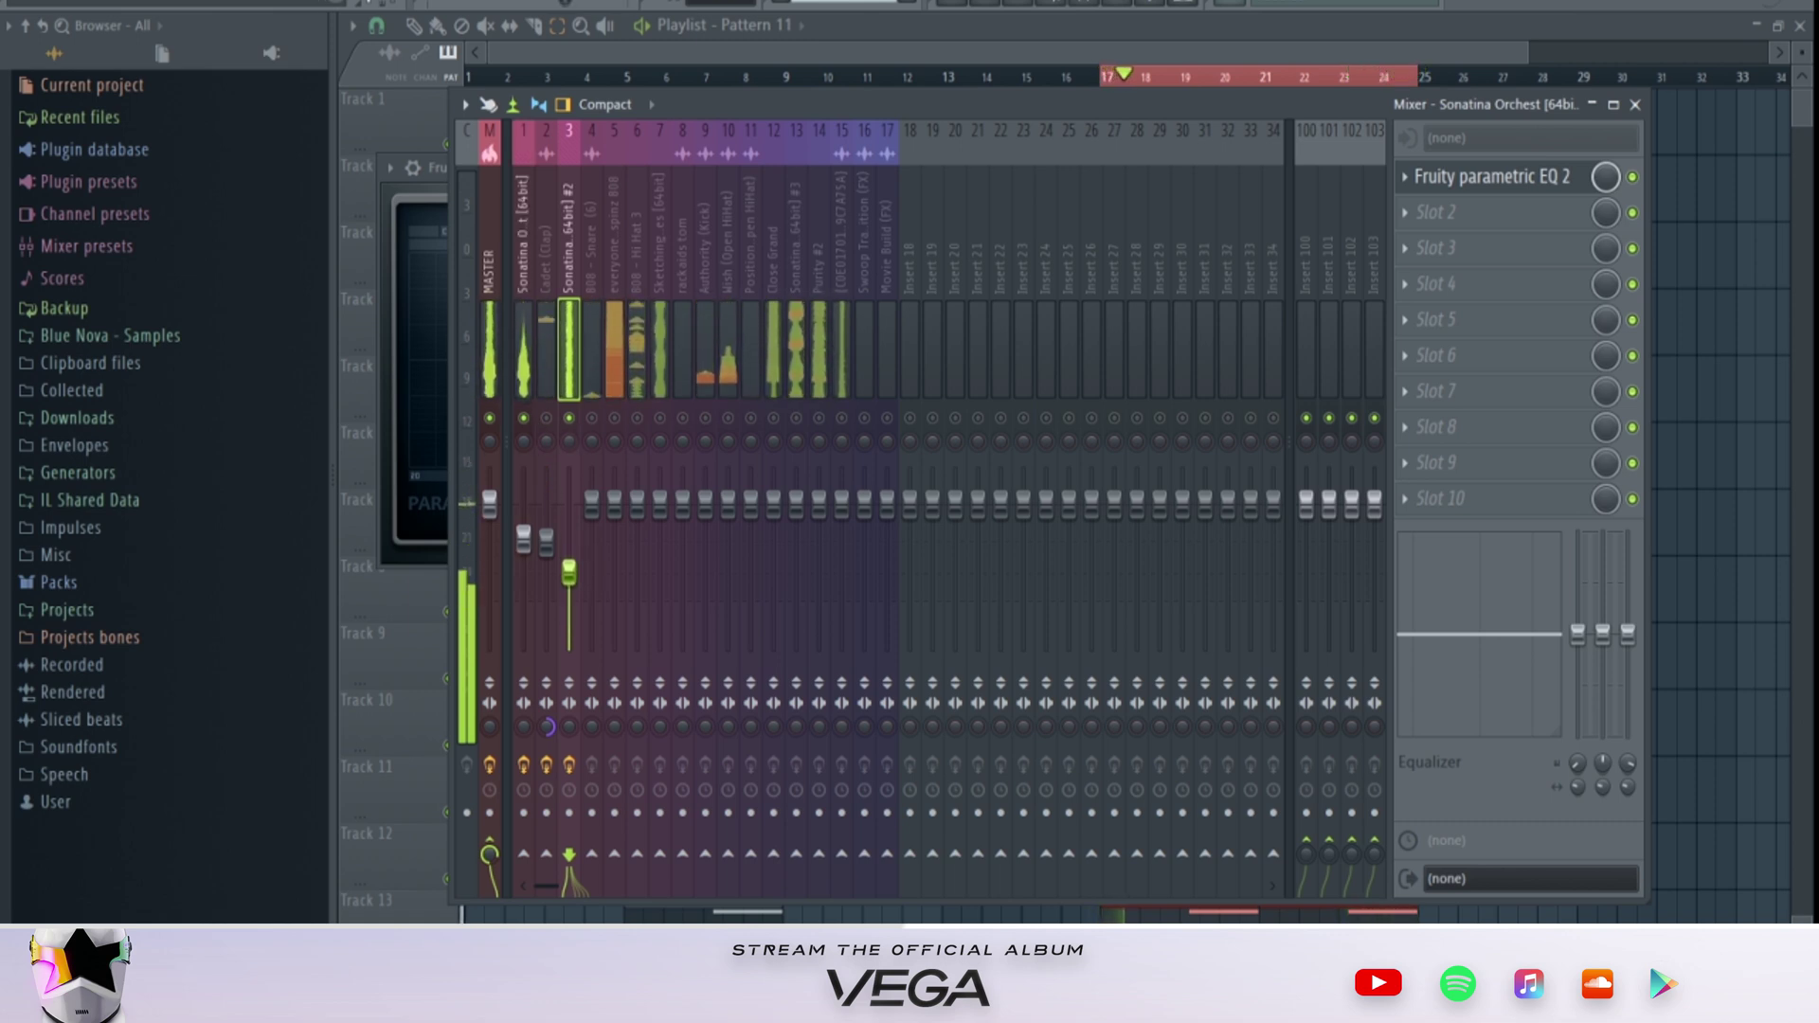
pyautogui.moveTo(568, 573); pyautogui.dragTo(568, 559)
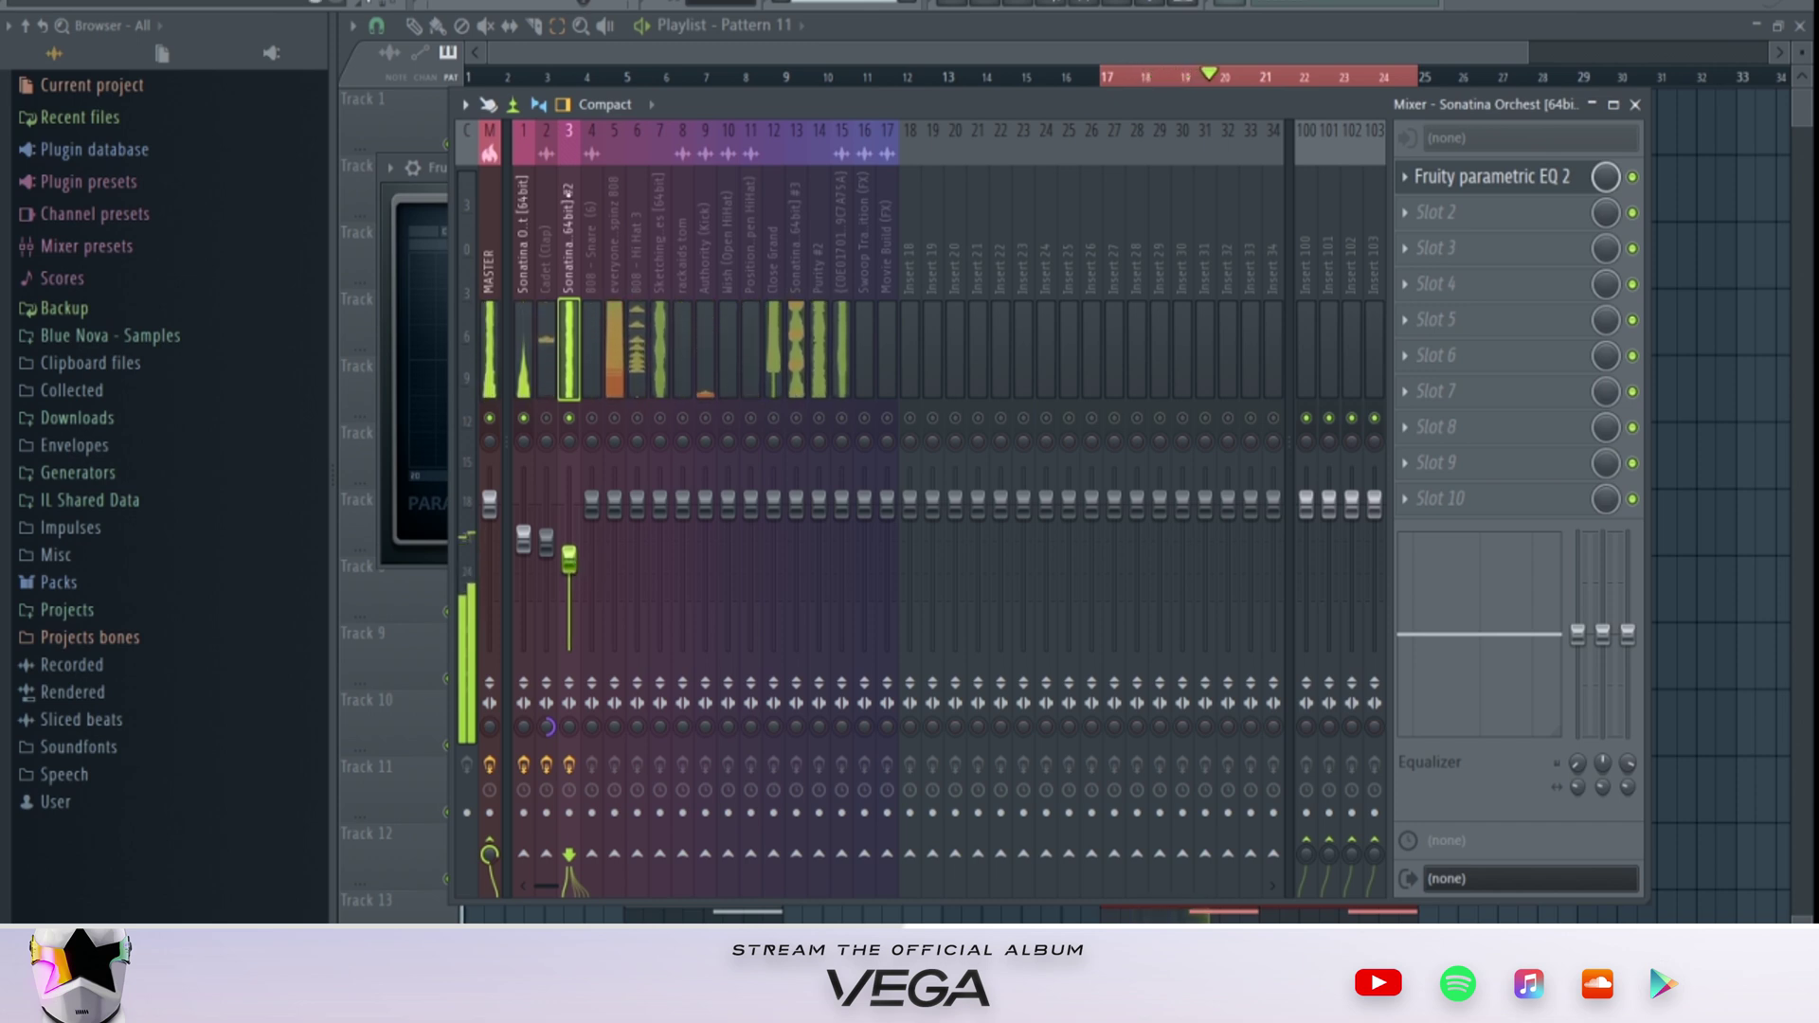
pyautogui.press('space')
# Step: Solo the 808 - Snare (6) track and add Fruity Parametric EQ 2 with the 20Hz + 18kHz cut preset and a raised low cut
pyautogui.rightClick(593, 417)
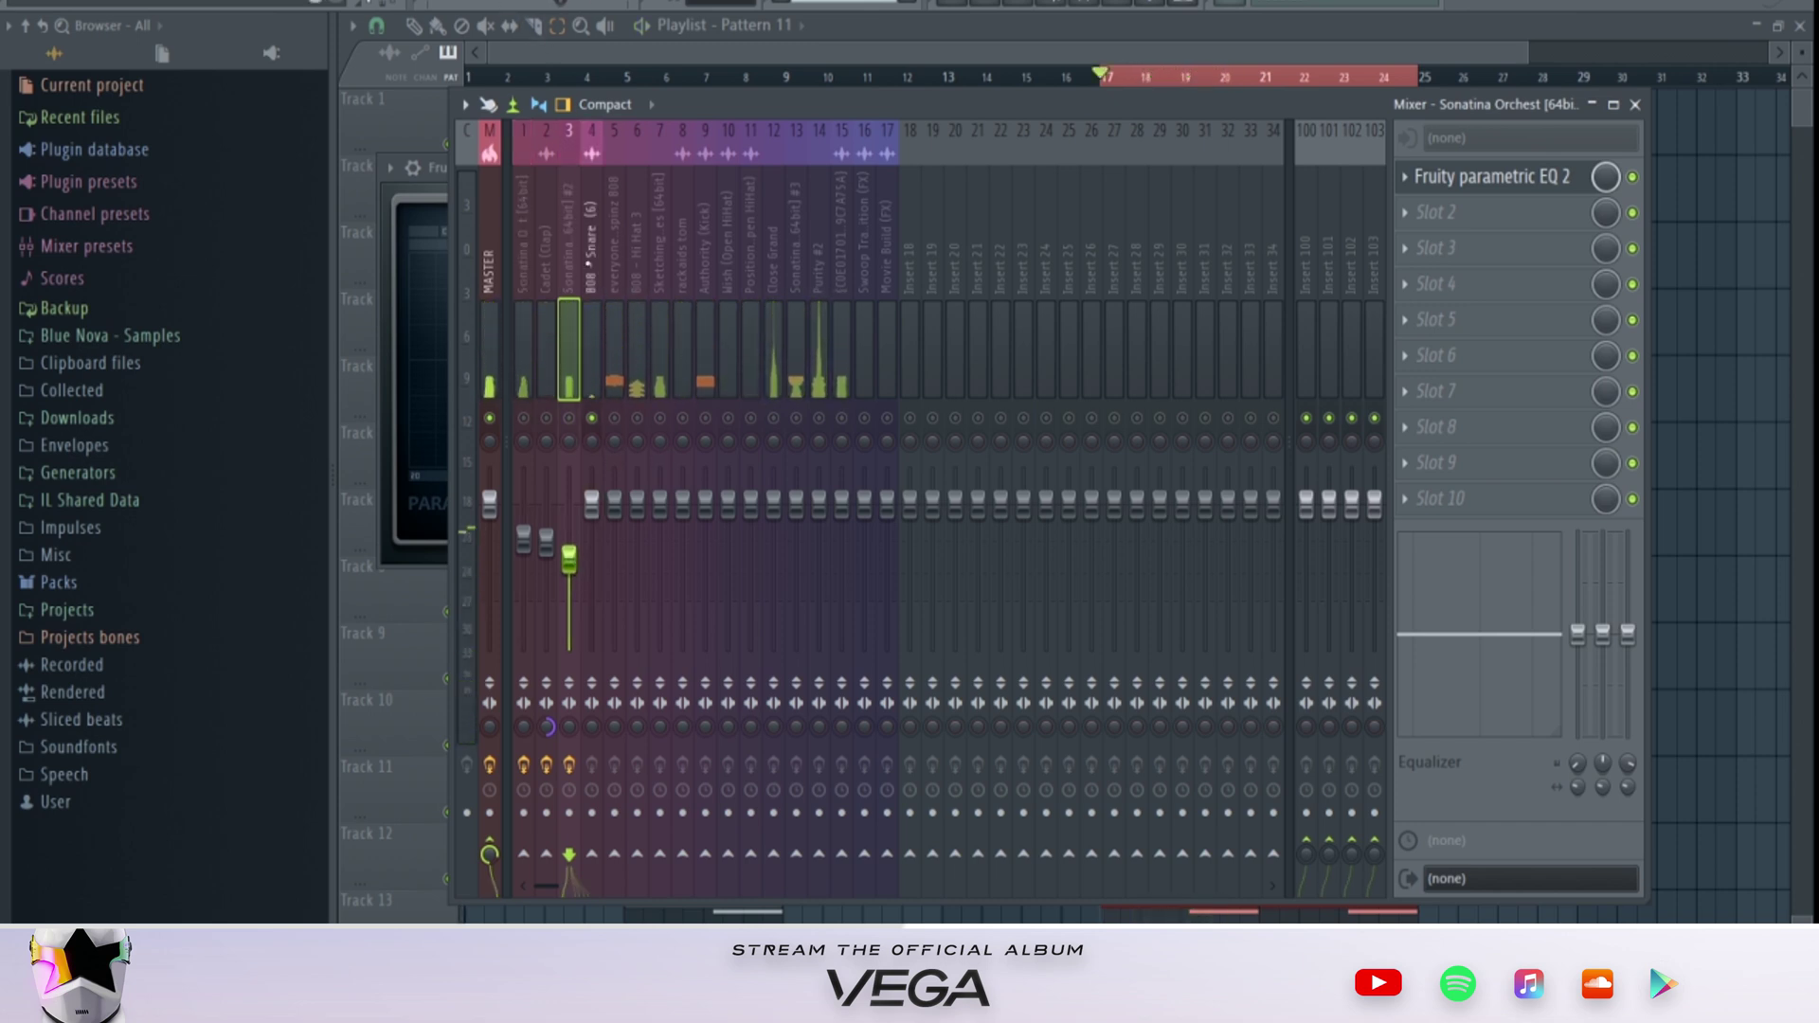
pyautogui.click(593, 503)
pyautogui.click(1476, 189)
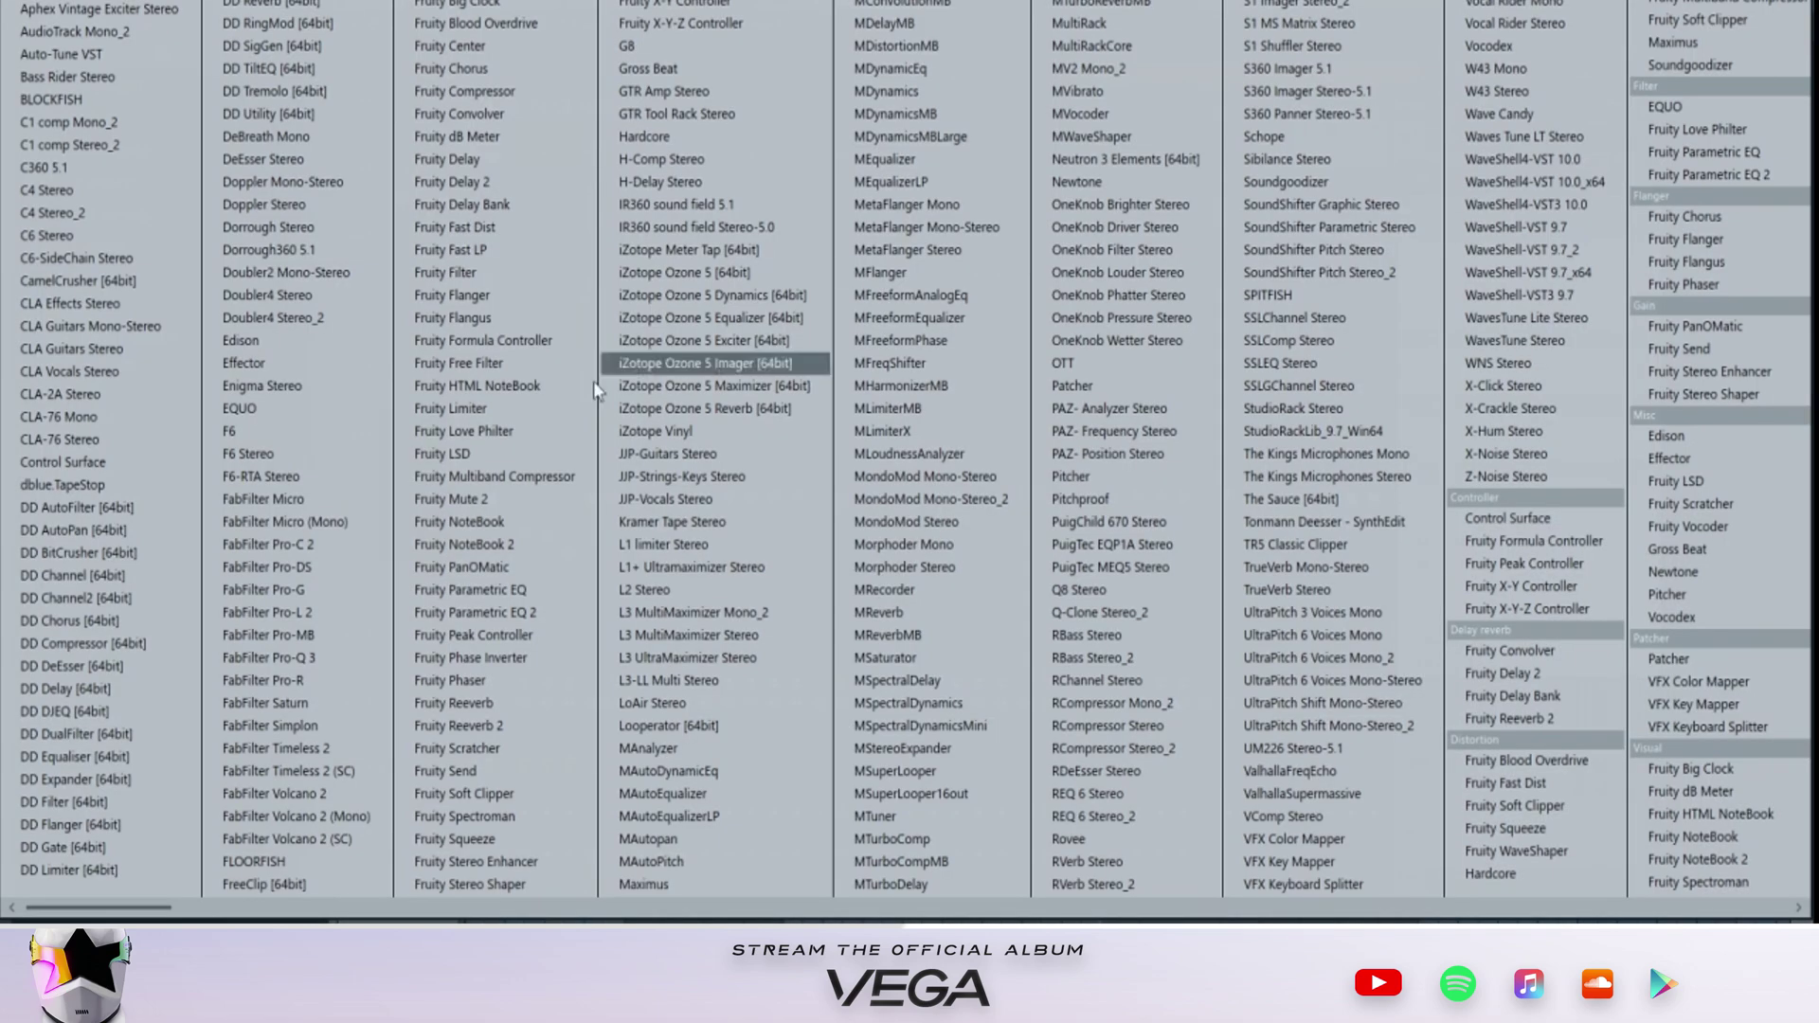
pyautogui.click(480, 618)
pyautogui.click(418, 201)
pyautogui.moveTo(467, 261)
pyautogui.click(753, 307)
pyautogui.moveTo(505, 390); pyautogui.dragTo(590, 391)
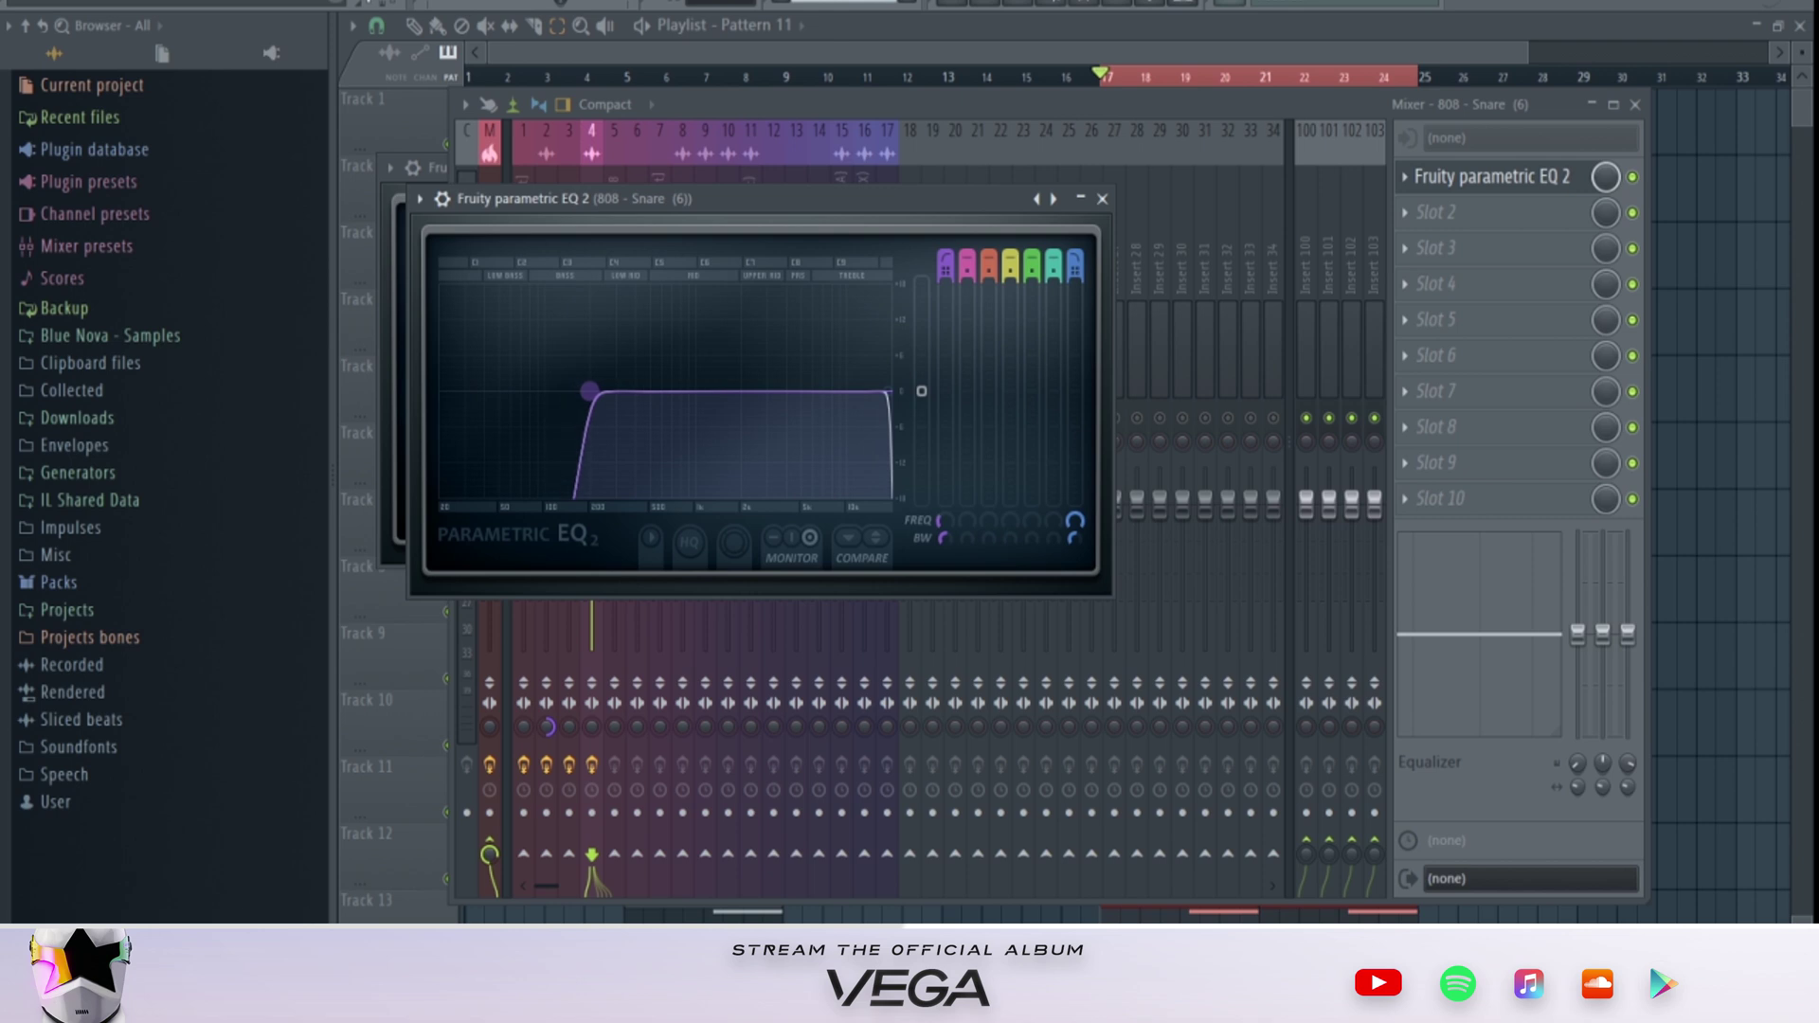
# Step: Play the loop and lower the 808 - Snare (6) fader to roughly the level of the Sonatina #2 fader
pyautogui.press('space')
pyautogui.click(871, 108)
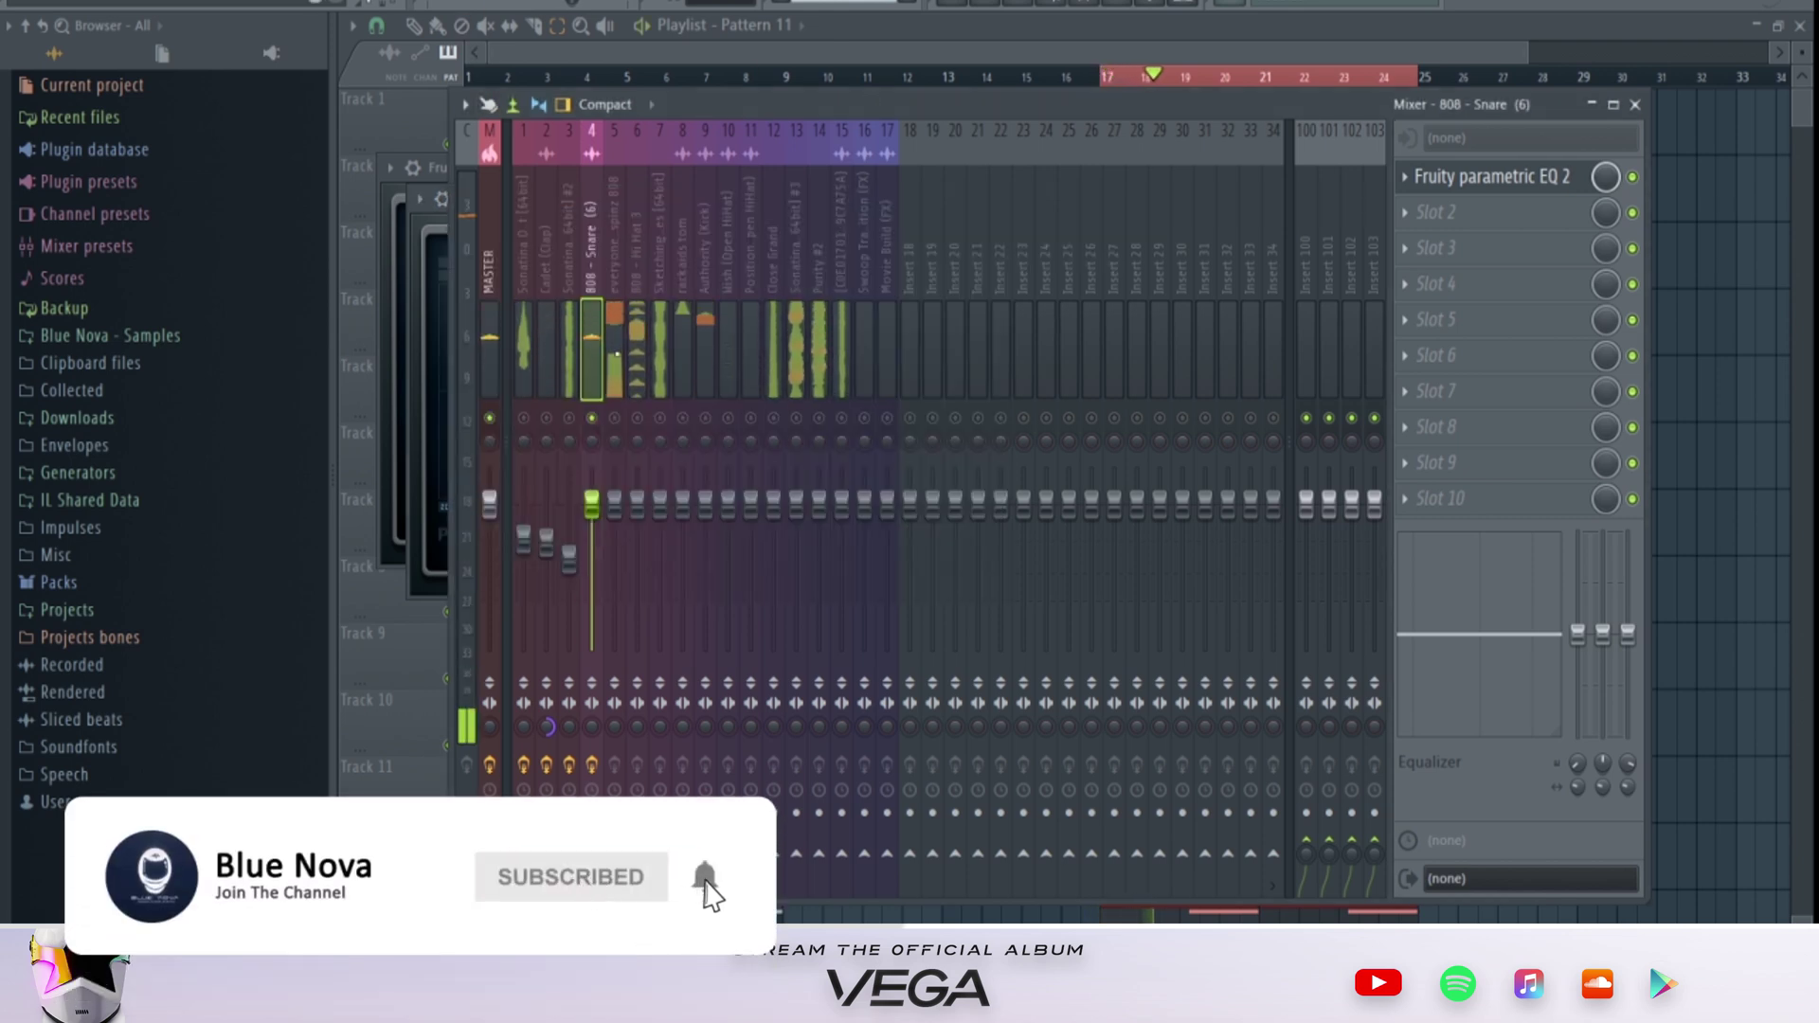
pyautogui.moveTo(578, 509); pyautogui.dragTo(578, 567)
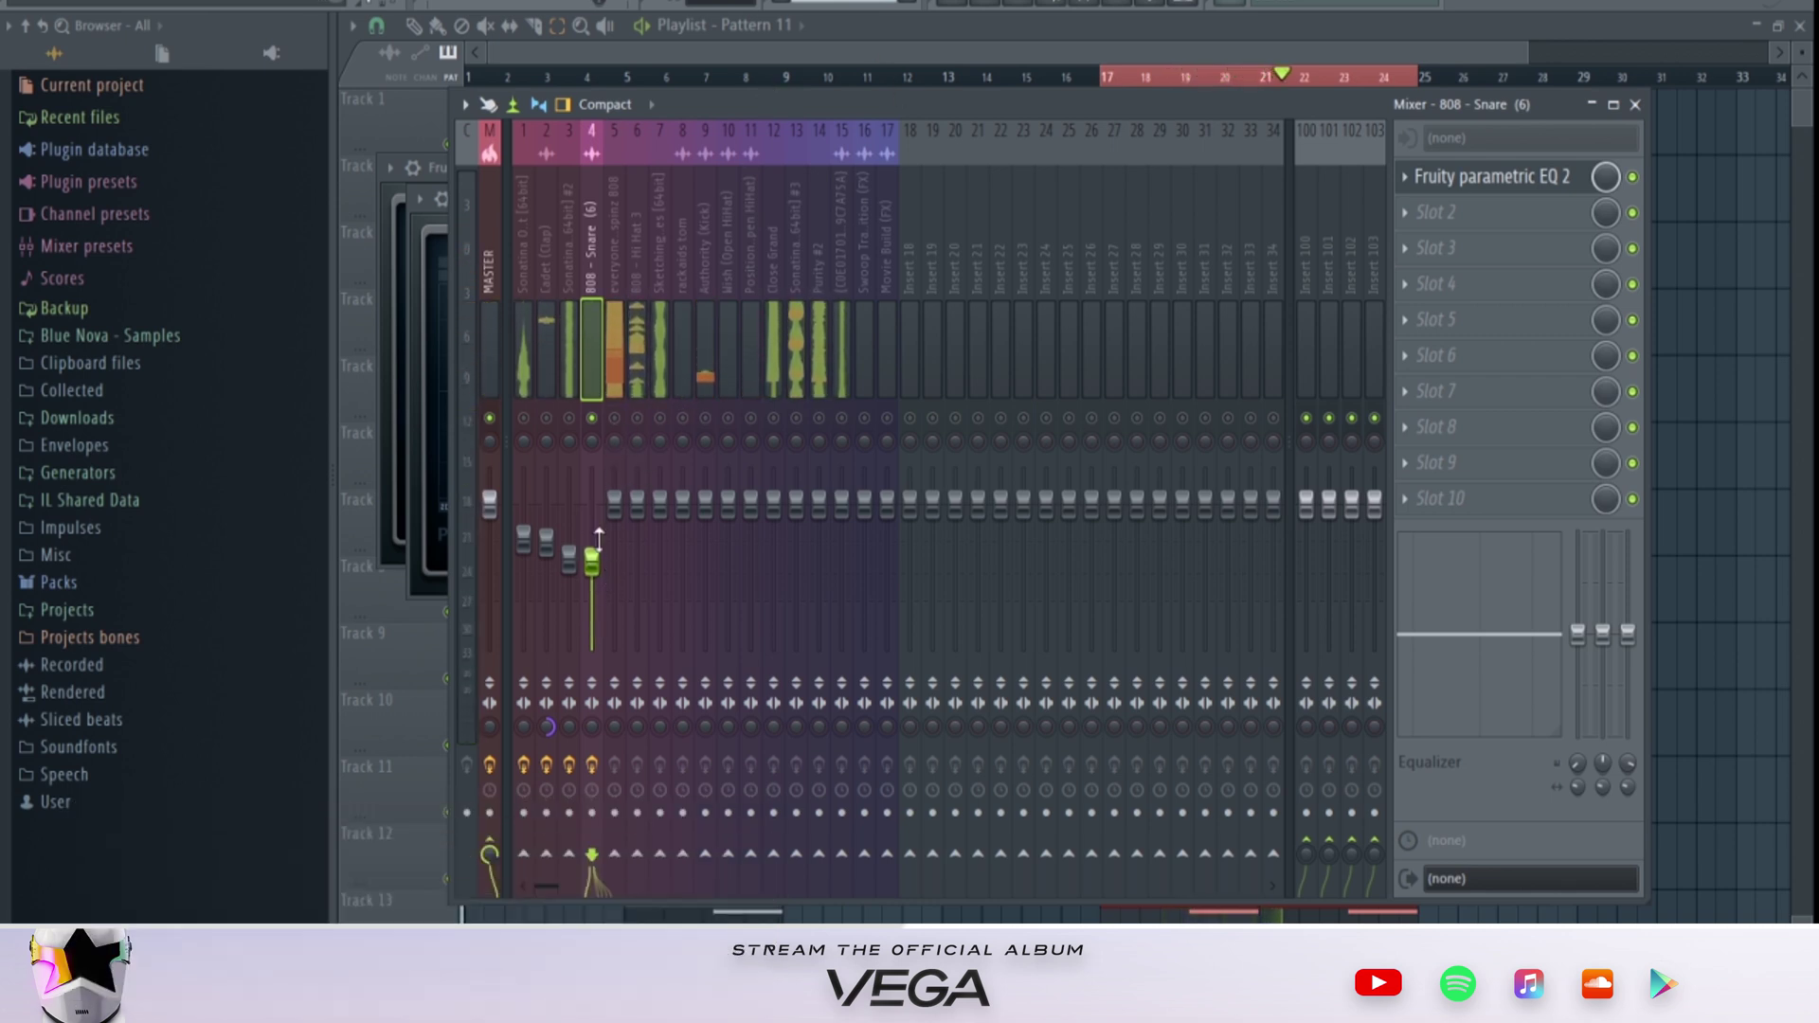
pyautogui.moveTo(594, 563); pyautogui.dragTo(594, 557)
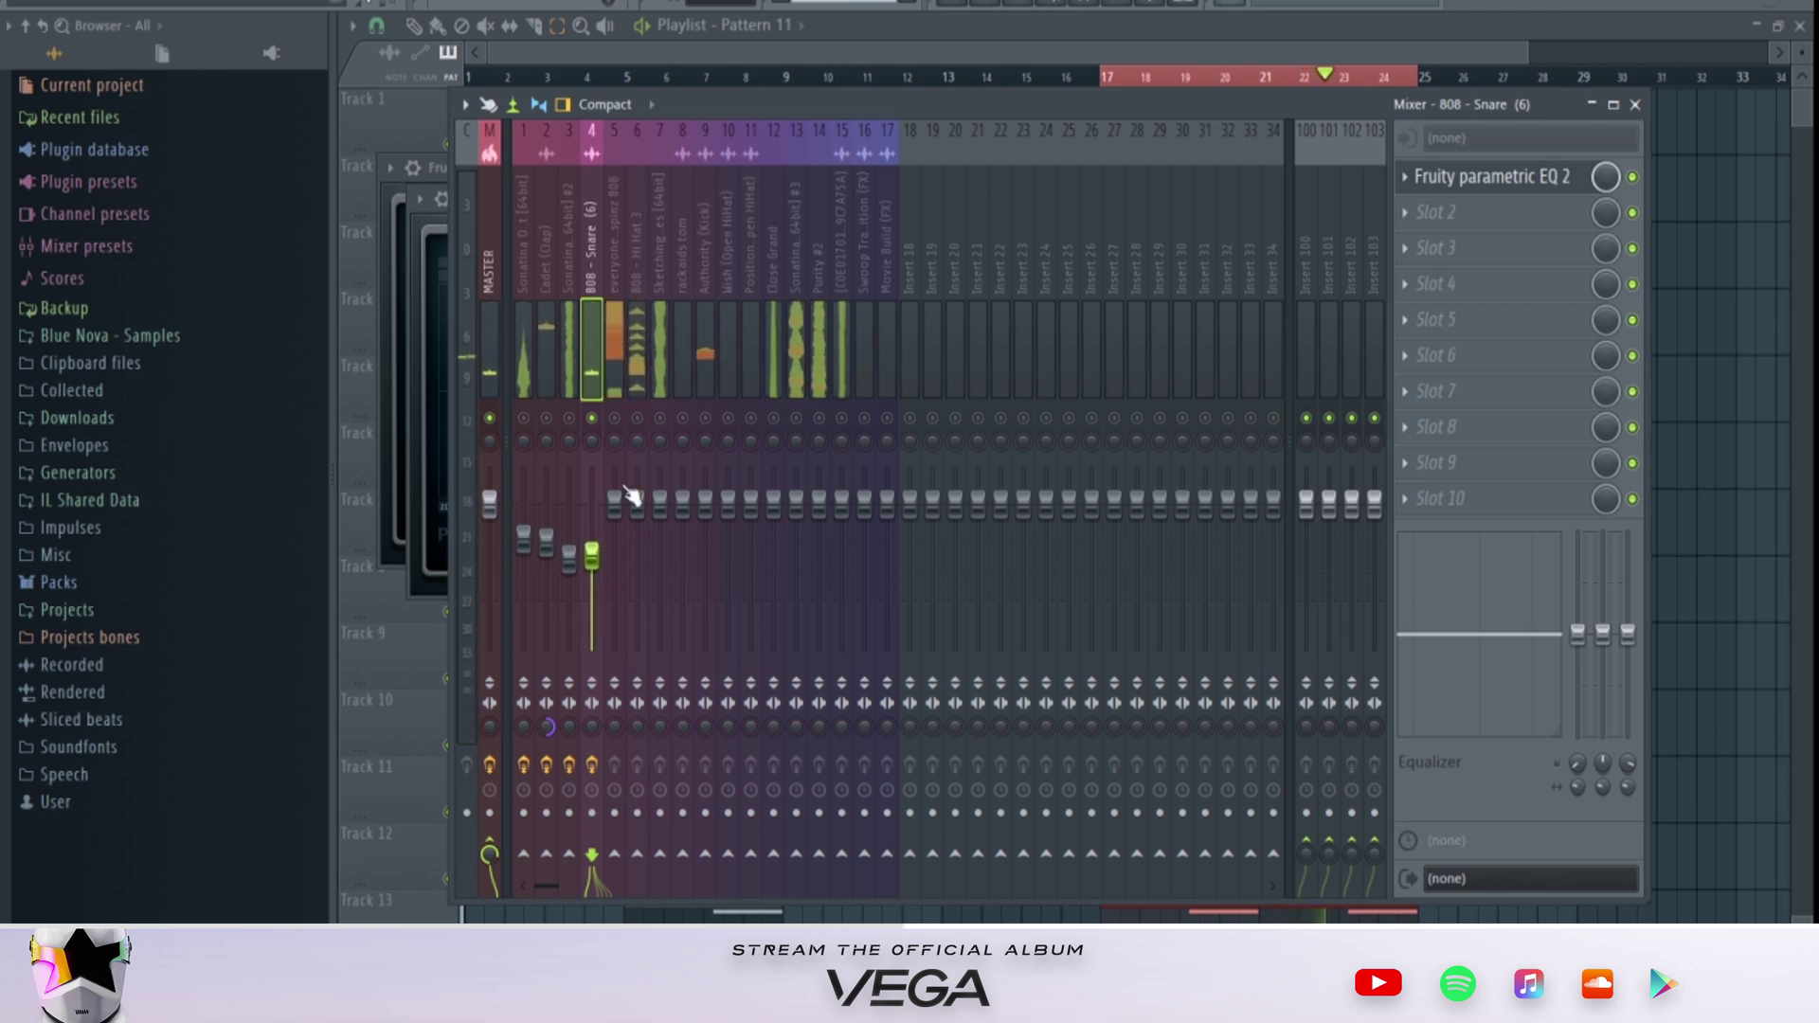
# Step: Solo the spinz 808 track on mixer track 5 and add Fruity Limiter to its first effect slot
pyautogui.click(618, 379)
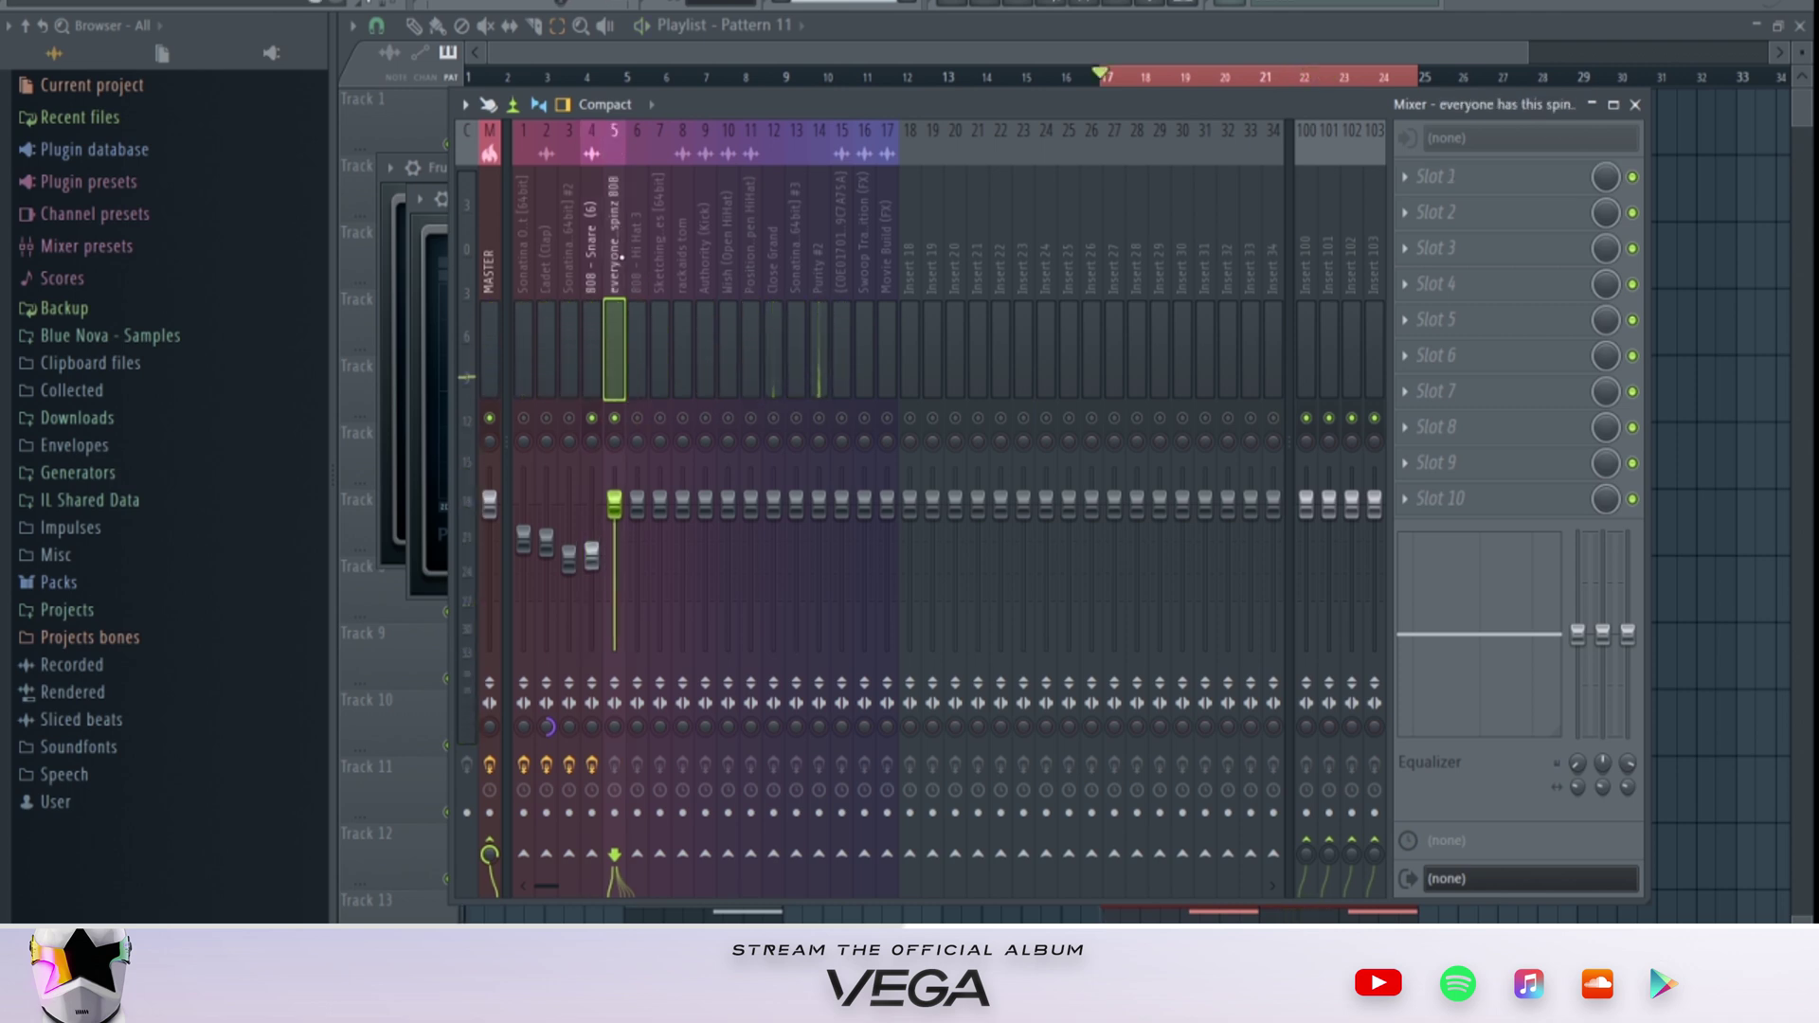
pyautogui.click(1494, 184)
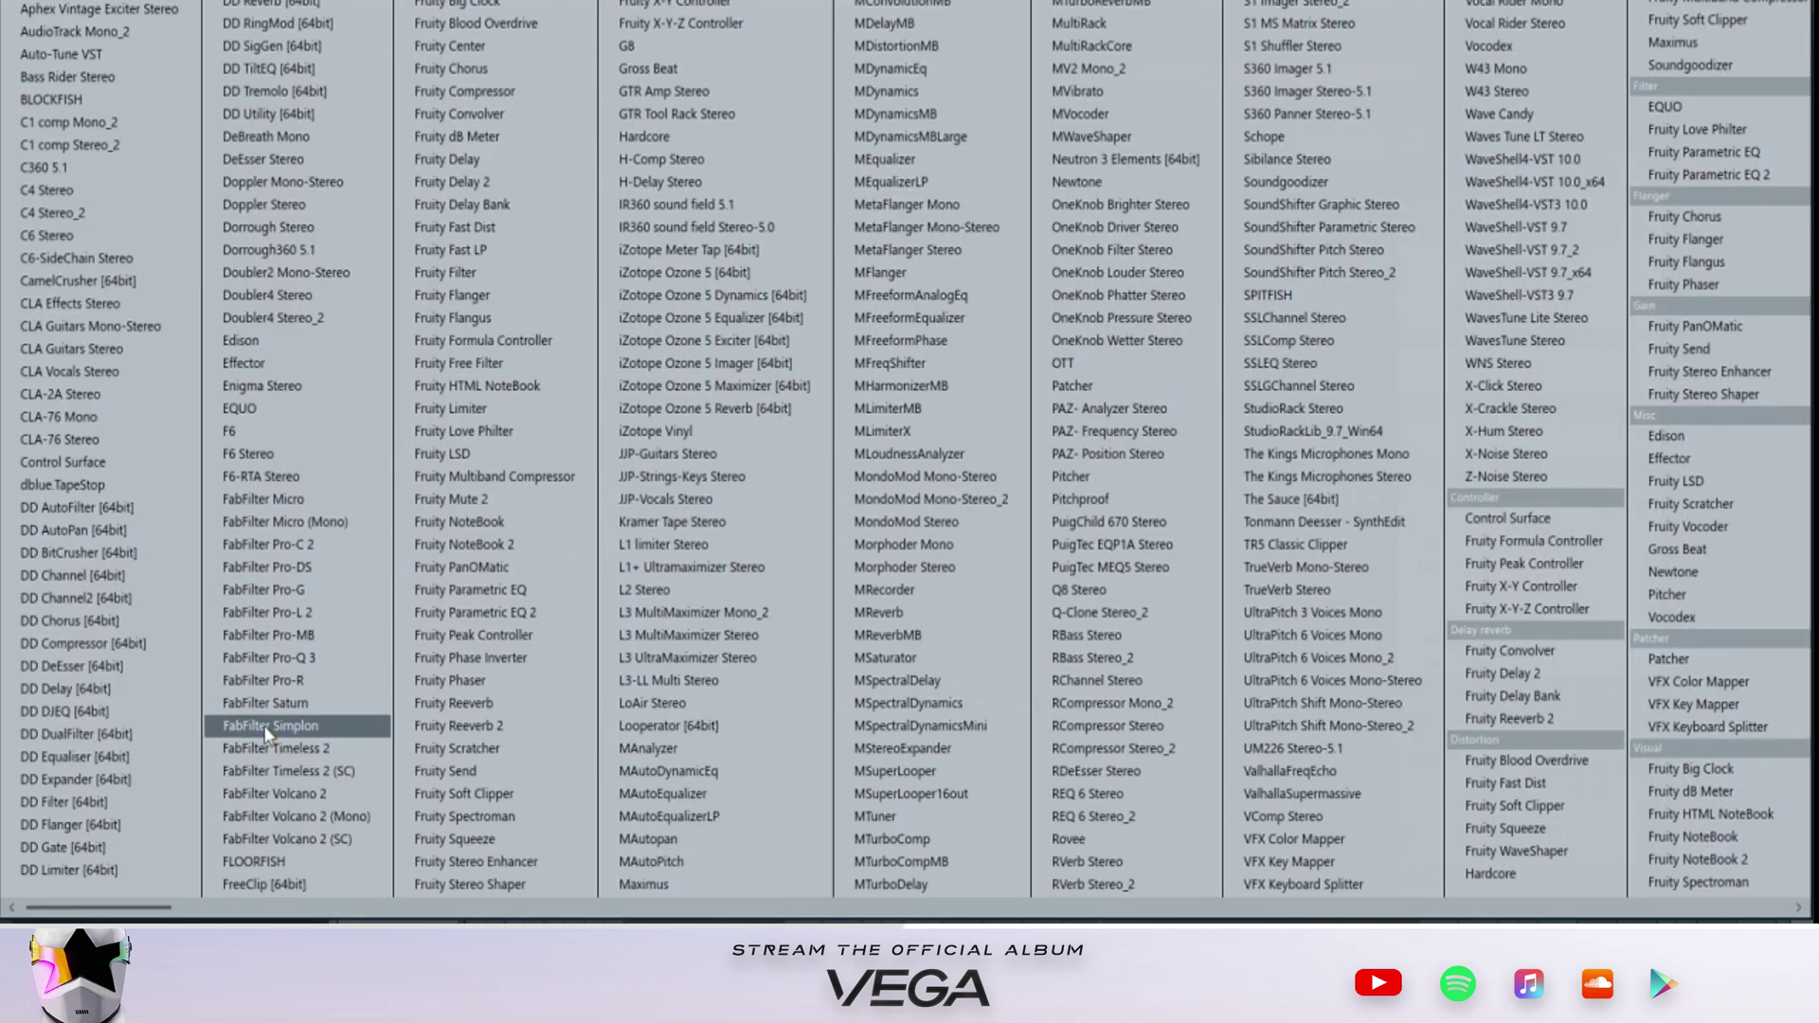
pyautogui.click(498, 414)
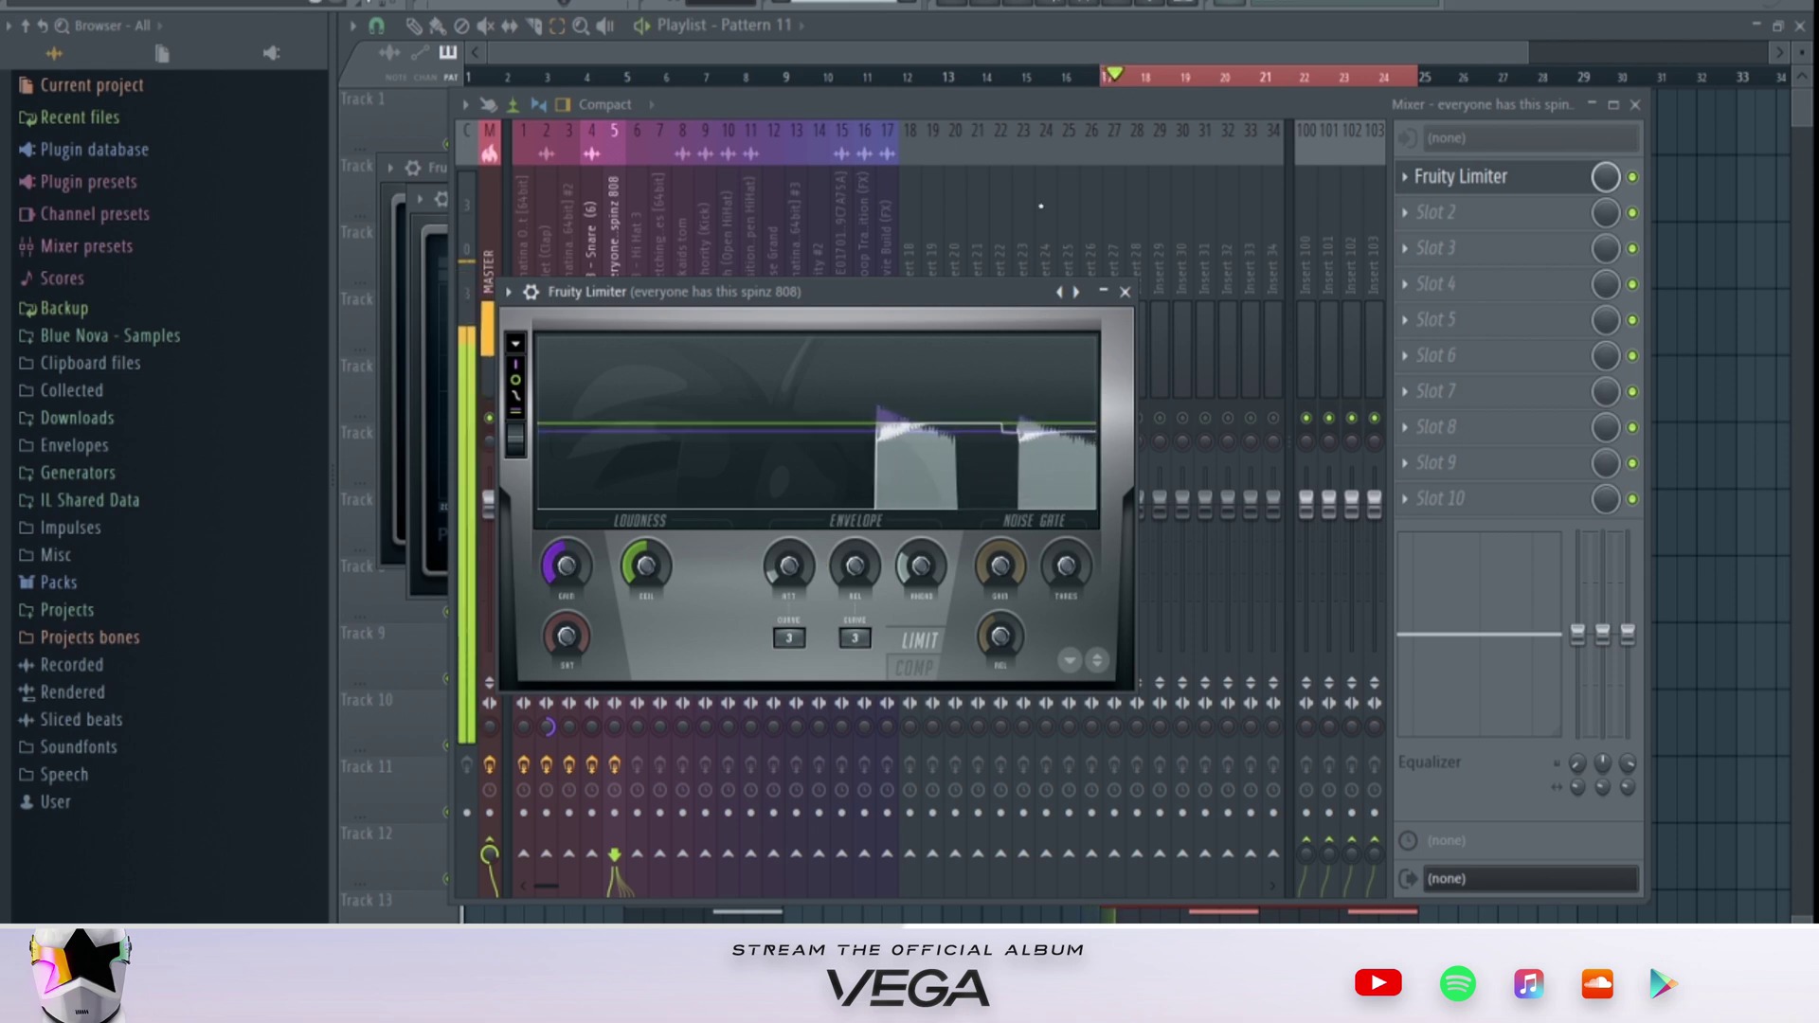
pyautogui.press('Escape')
# Step: Adjust the stereo separation of the spinz 808 track and lower its fader
pyautogui.moveTo(614, 727); pyautogui.dragTo(613, 691)
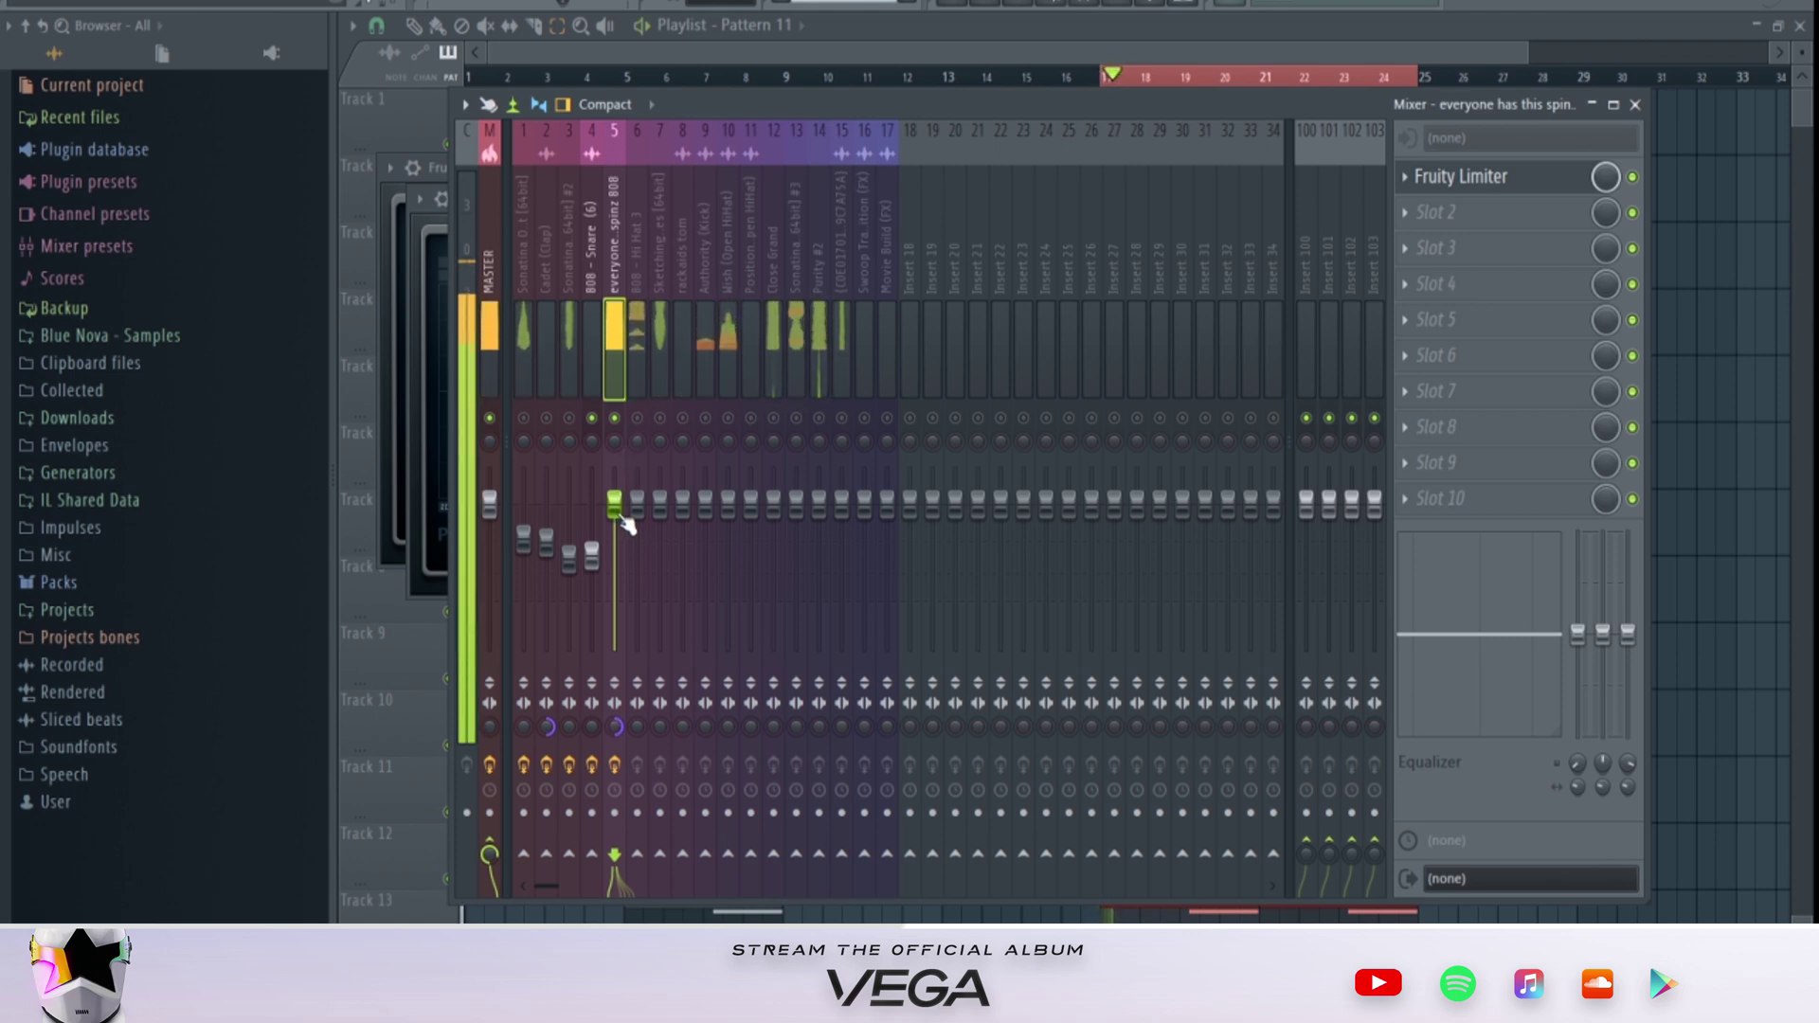
pyautogui.moveTo(614, 502); pyautogui.dragTo(614, 535)
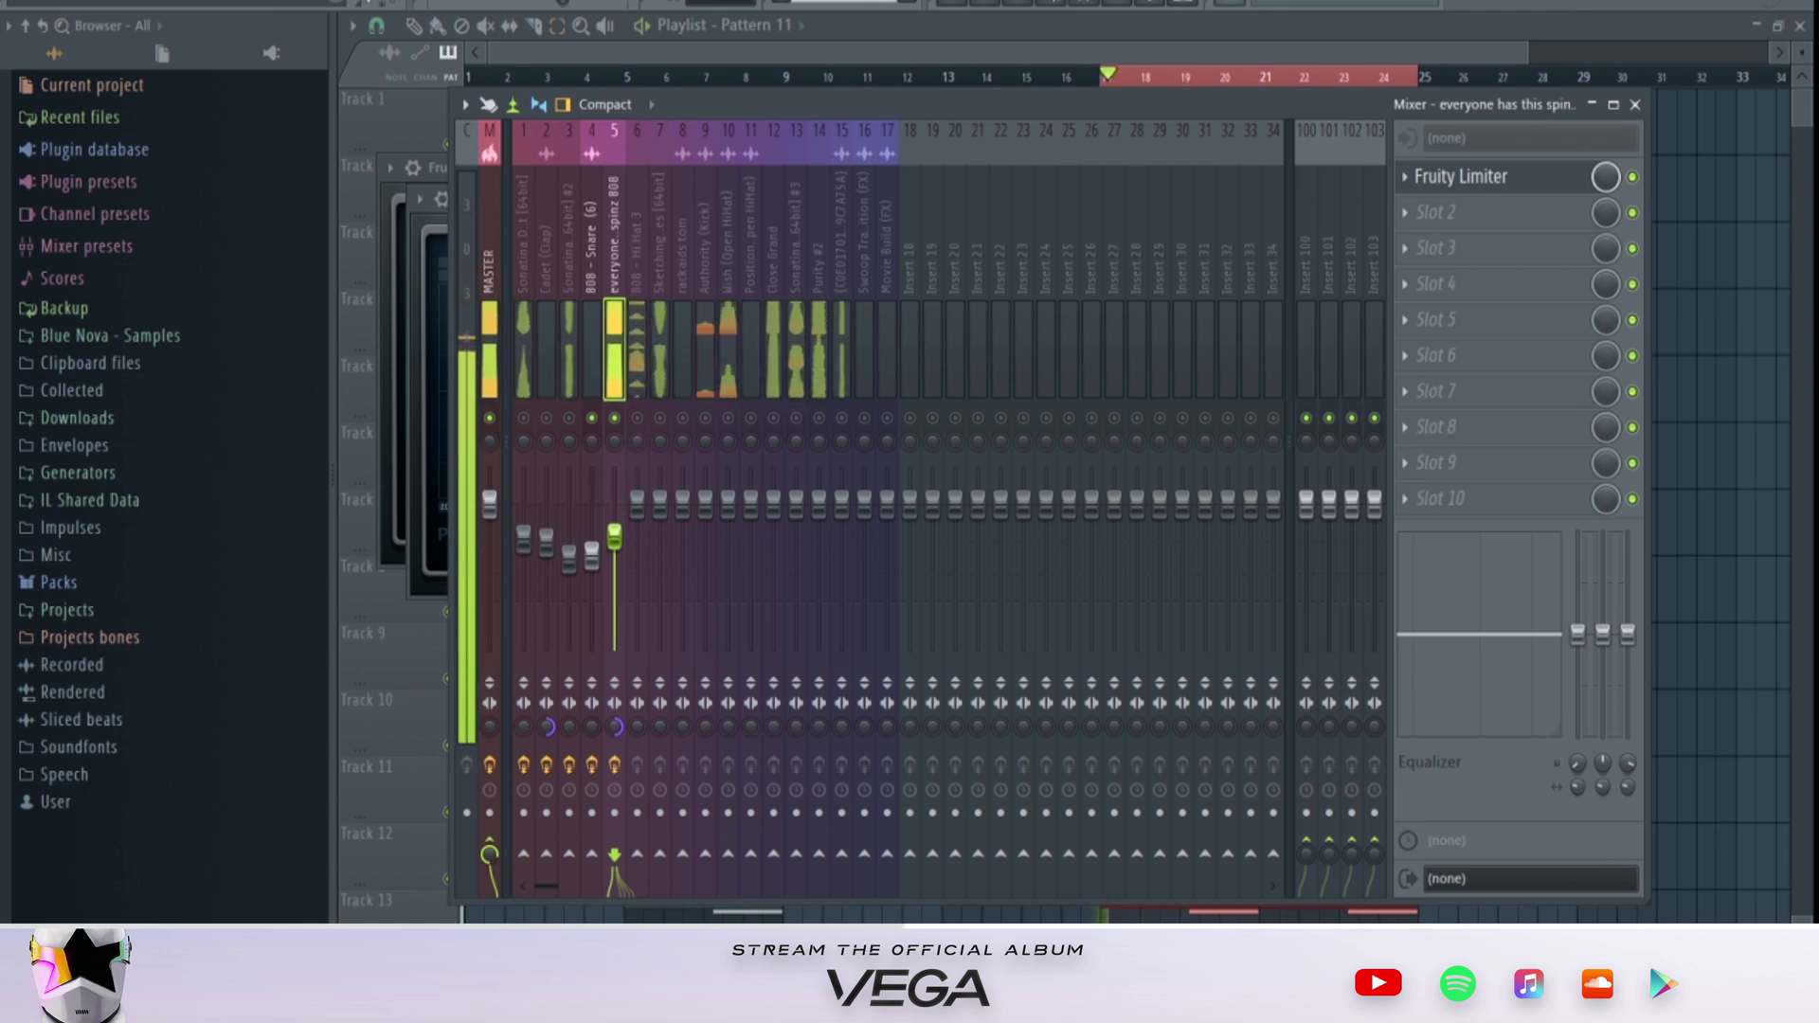
# Step: Solo 808 - Hi Hat 3 and add Fruity Parametric EQ 2 with the 20Hz + 18kHz cut preset, raising the low cut into the mids
pyautogui.click(647, 433)
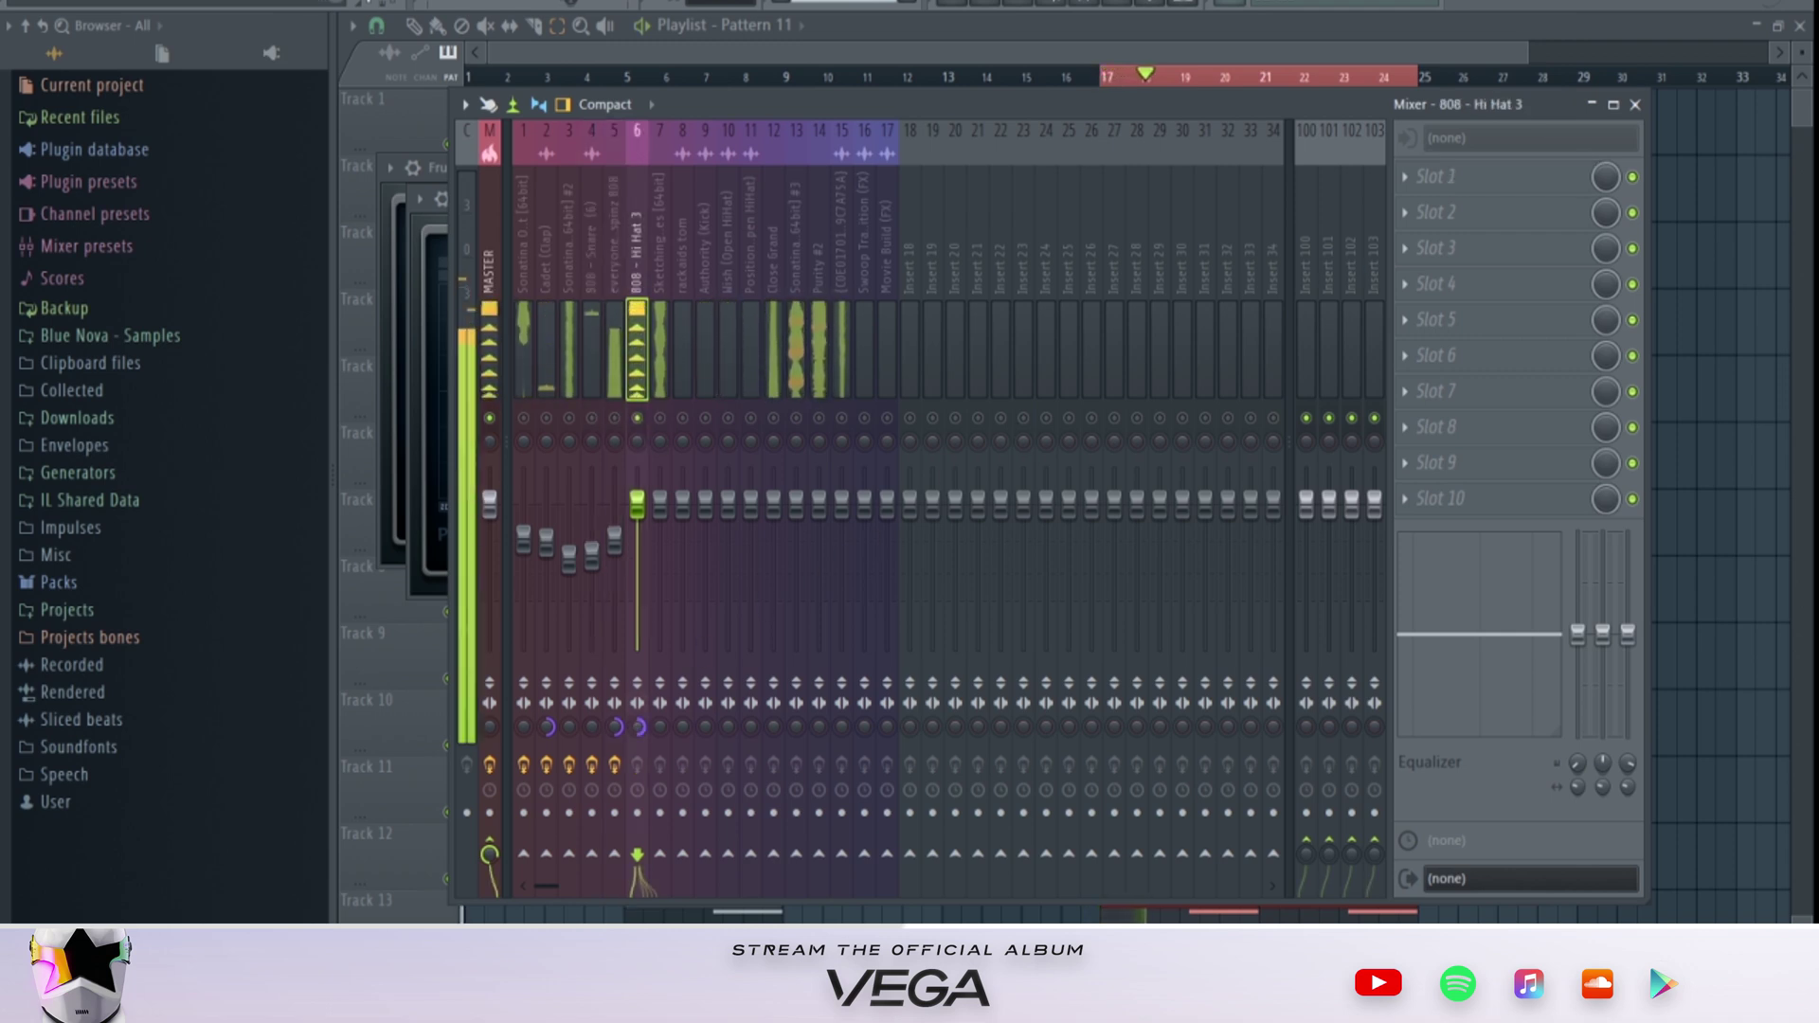
pyautogui.click(1463, 185)
pyautogui.click(475, 612)
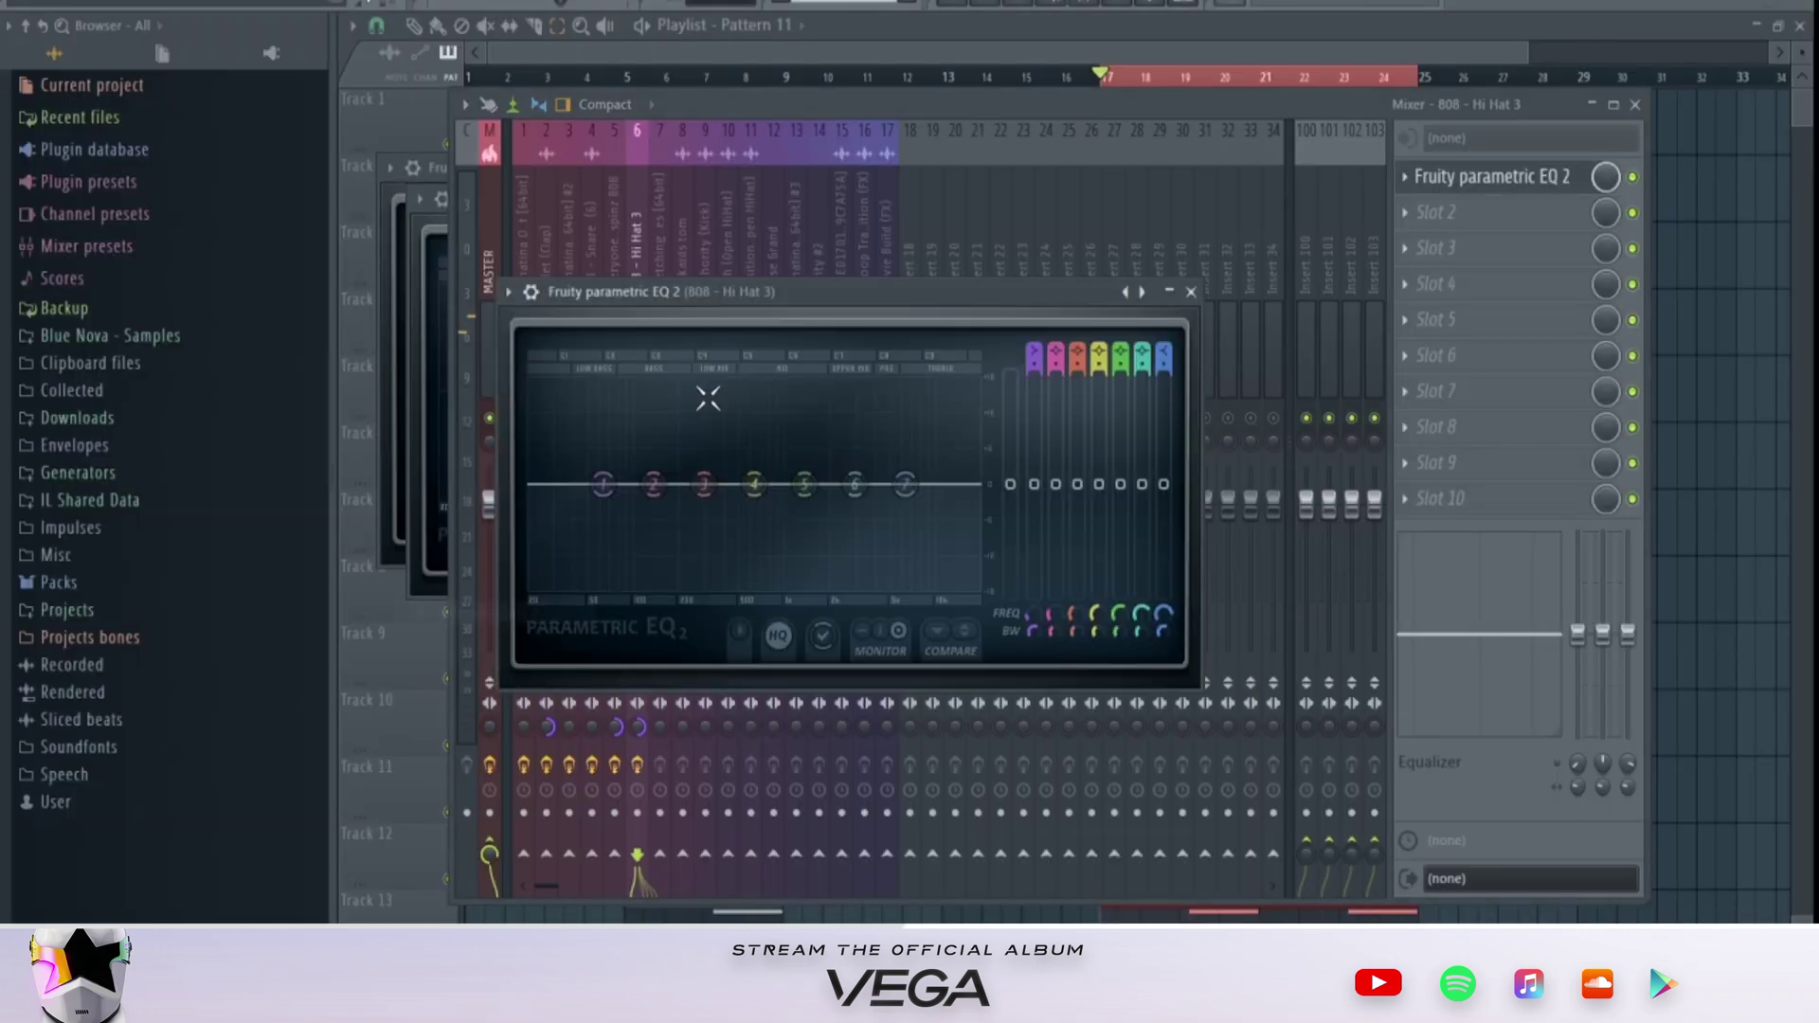
pyautogui.click(530, 293)
pyautogui.moveTo(578, 364)
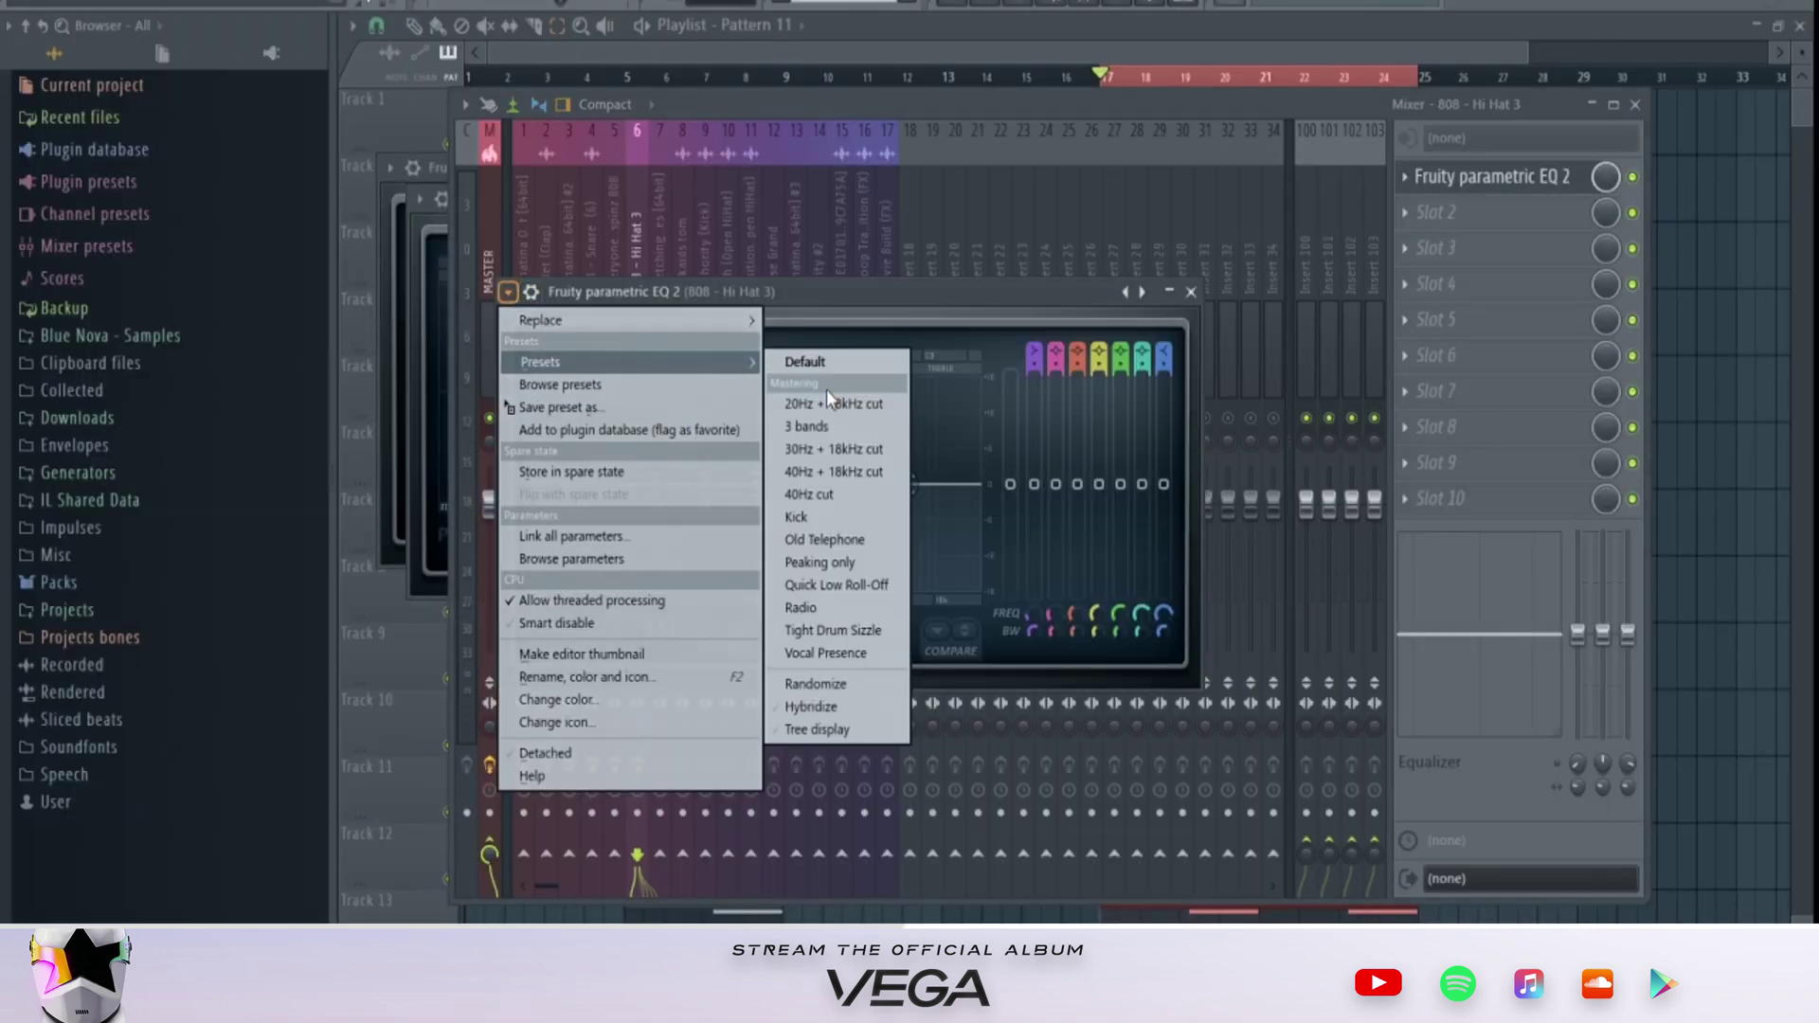
pyautogui.click(828, 403)
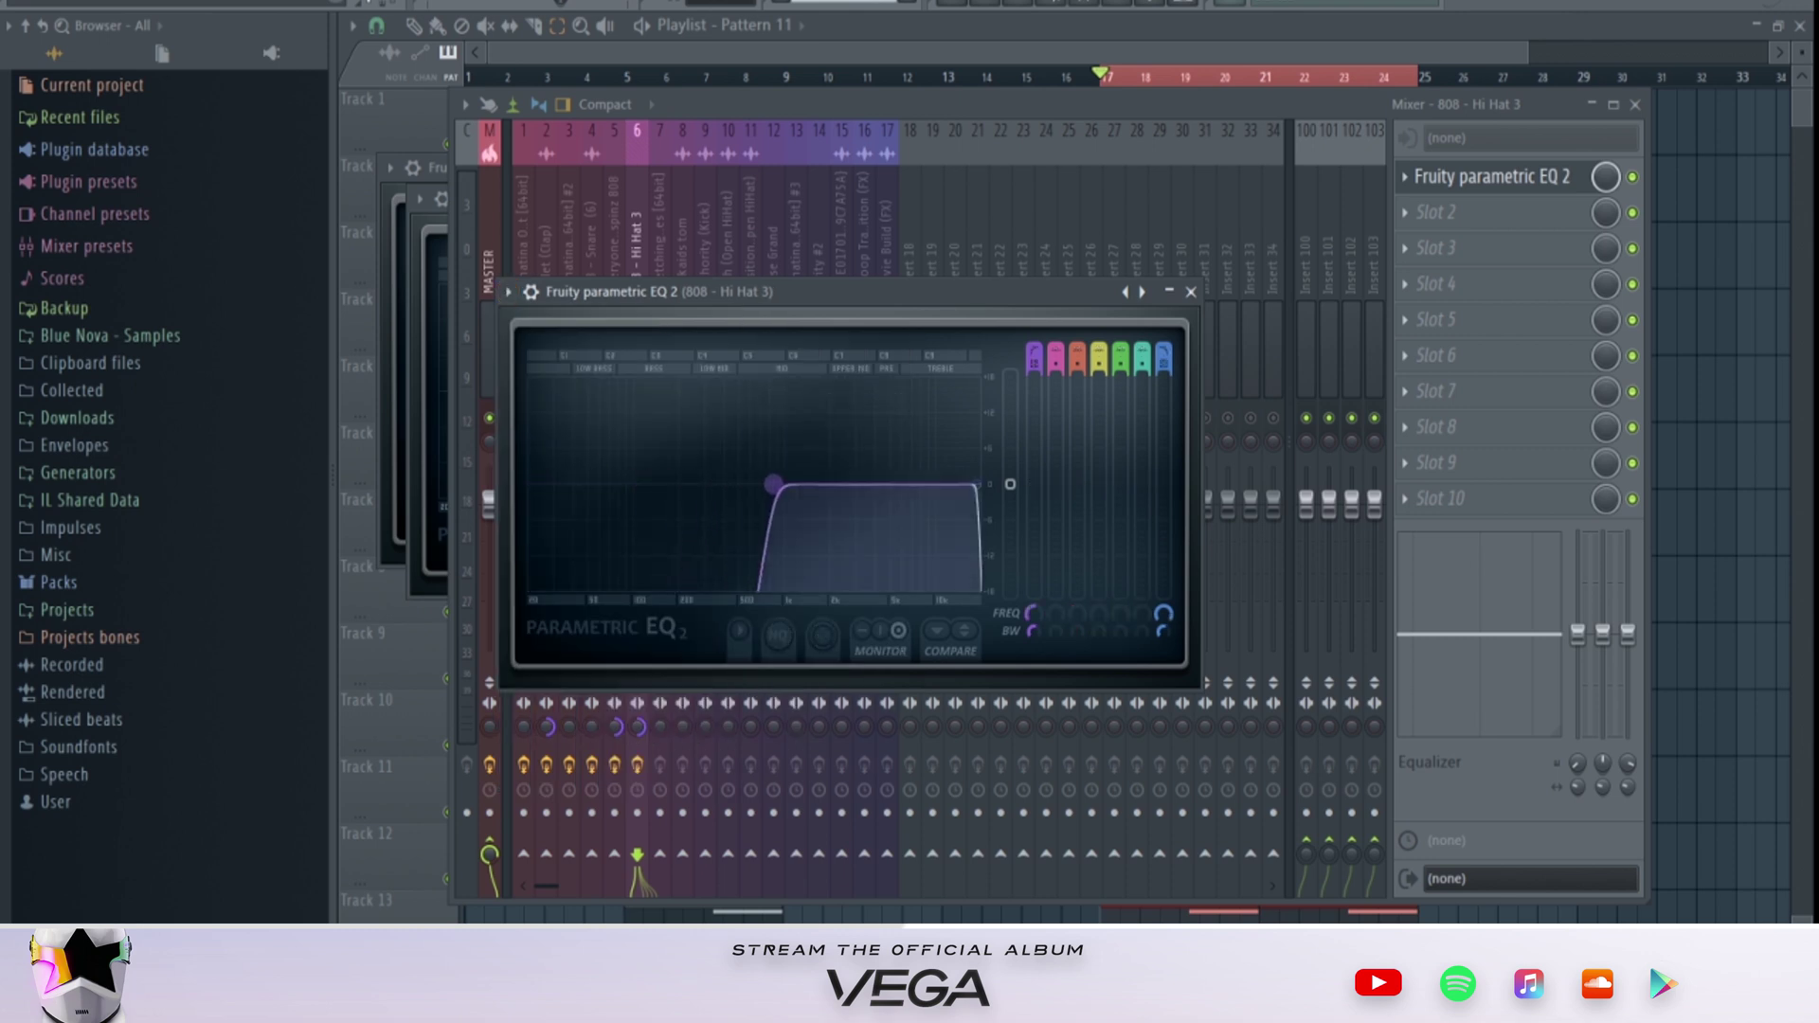
# Step: Lower the 808 - Hi Hat 3 fader to about the level of the spinz 808 fader and play the loop
pyautogui.click(906, 106)
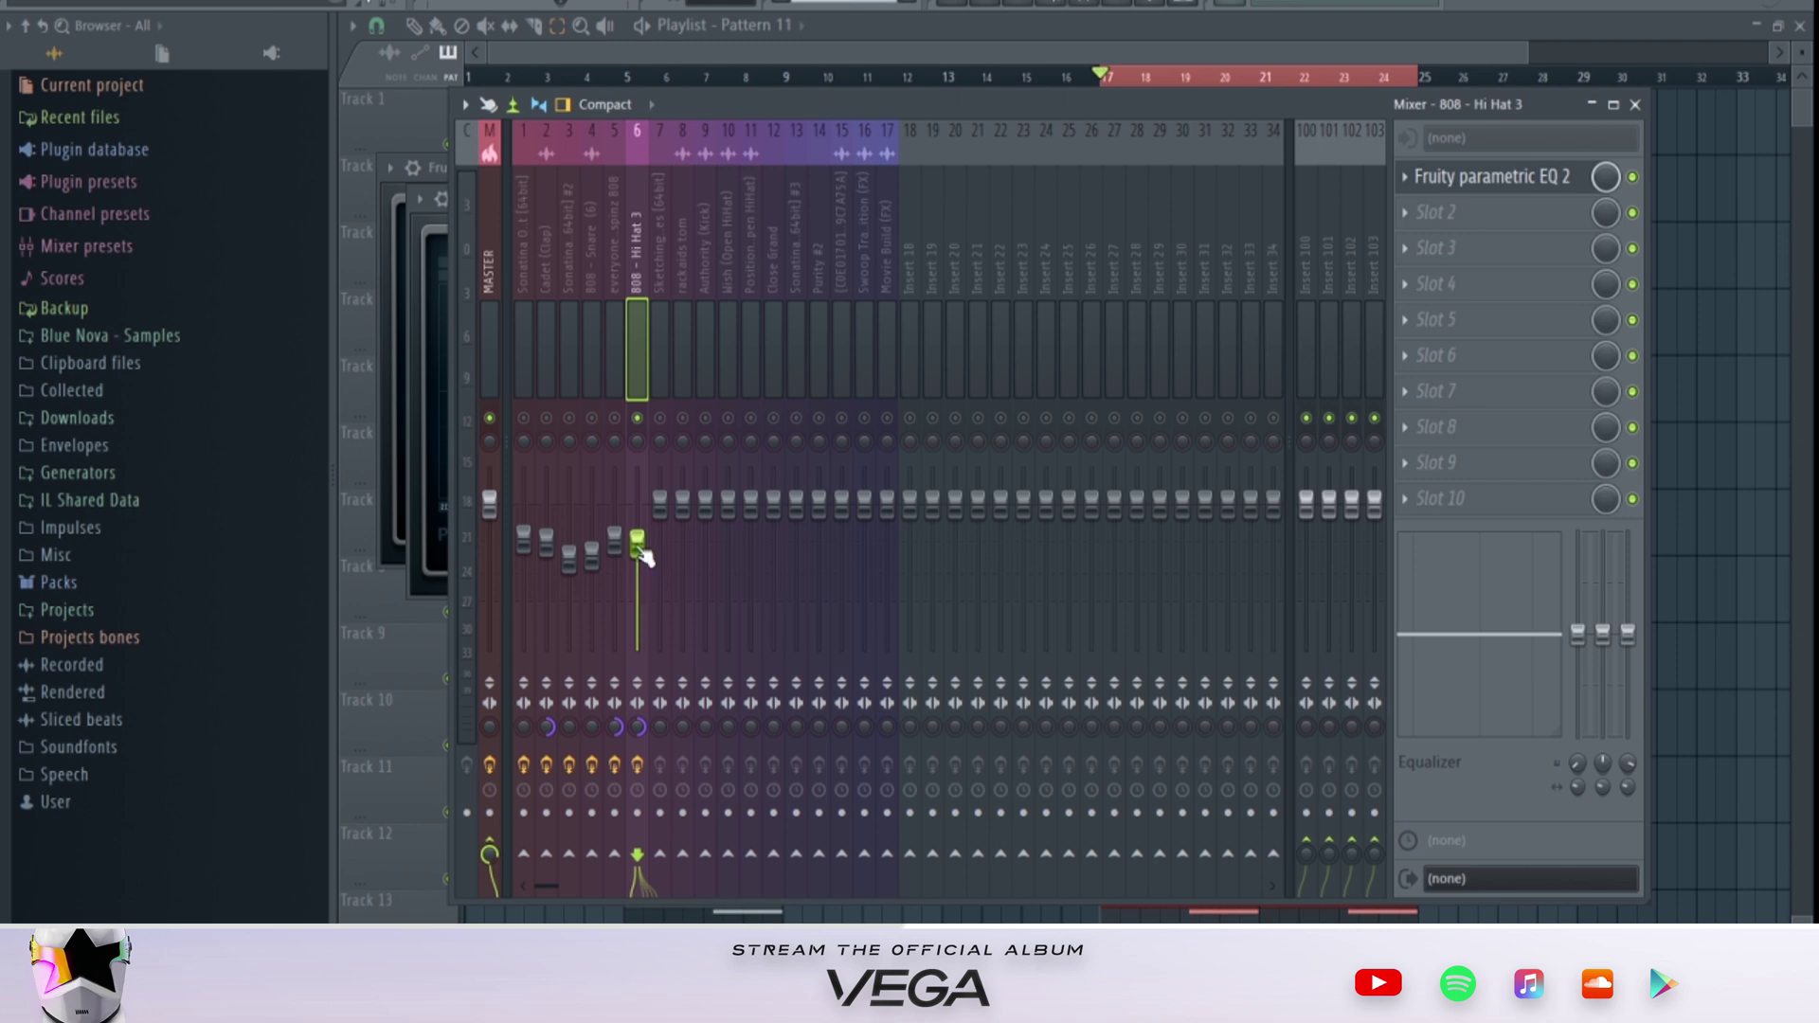
pyautogui.press('space')
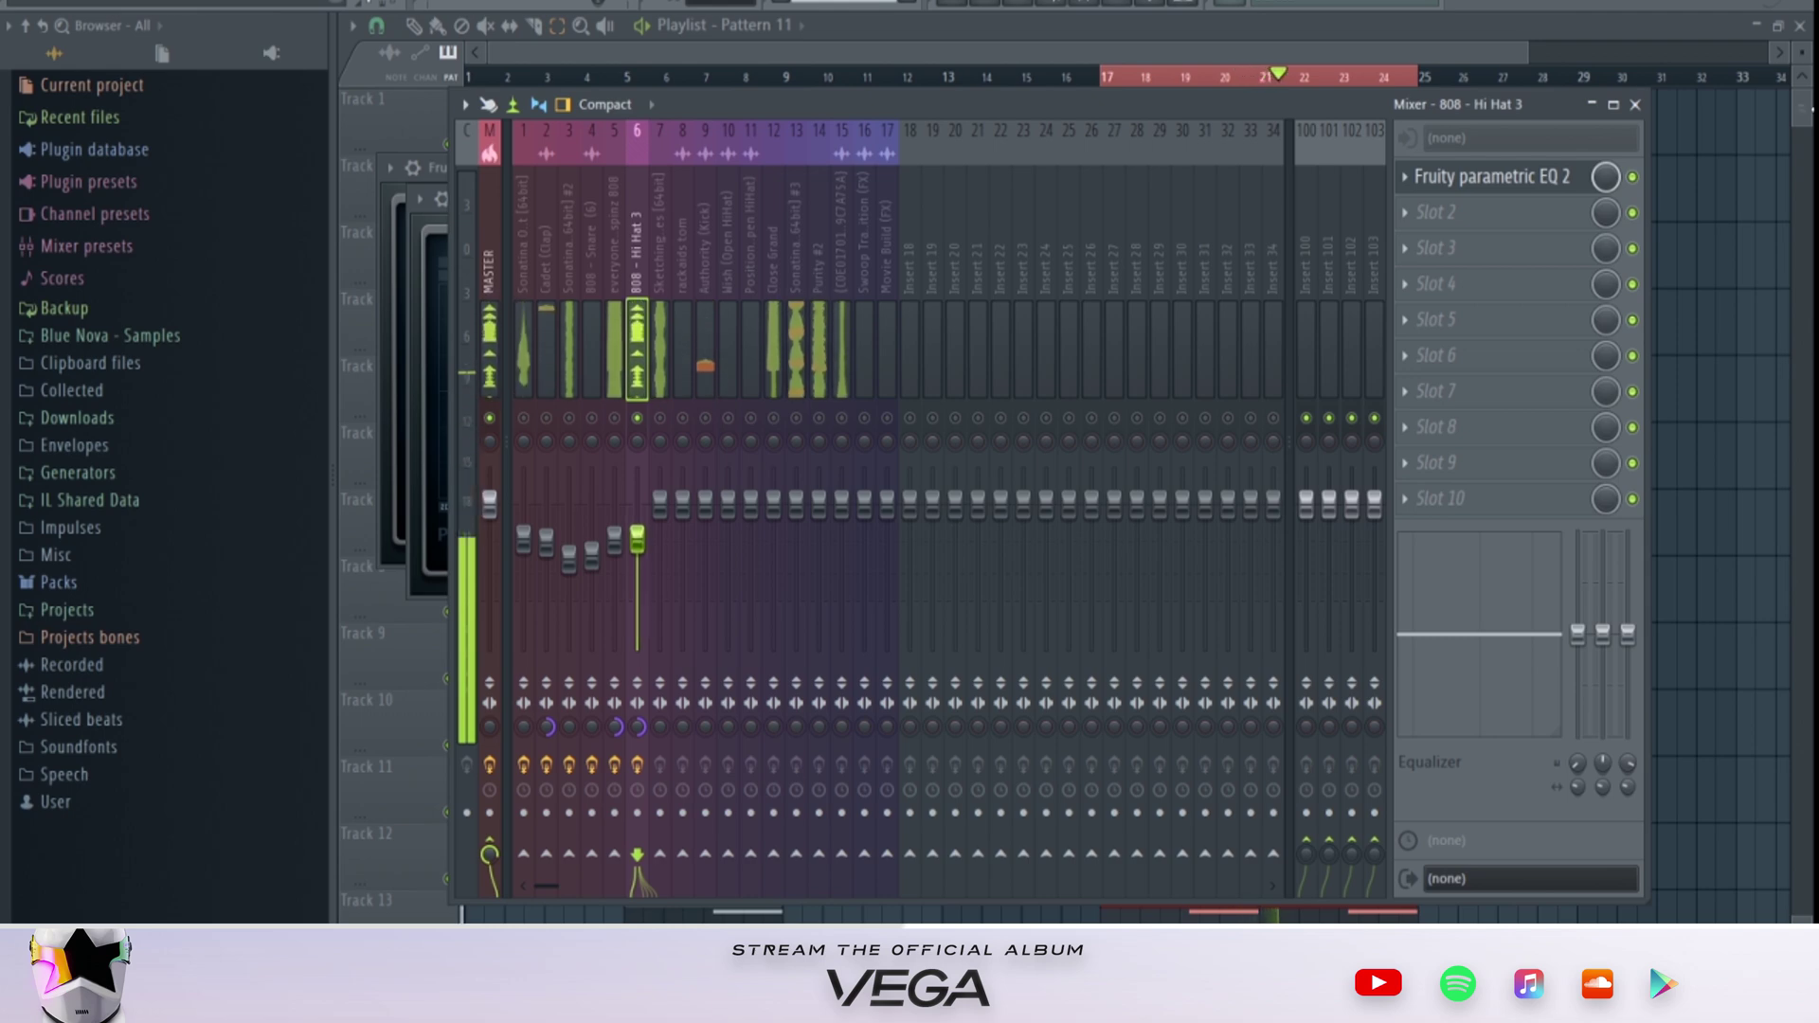
# Step: Close the mixer, stop playback, and place a one-bar pattern clip on playlist Track 5 just past bar 26
pyautogui.press('F9')
pyautogui.press('space')
pyautogui.click(1480, 365)
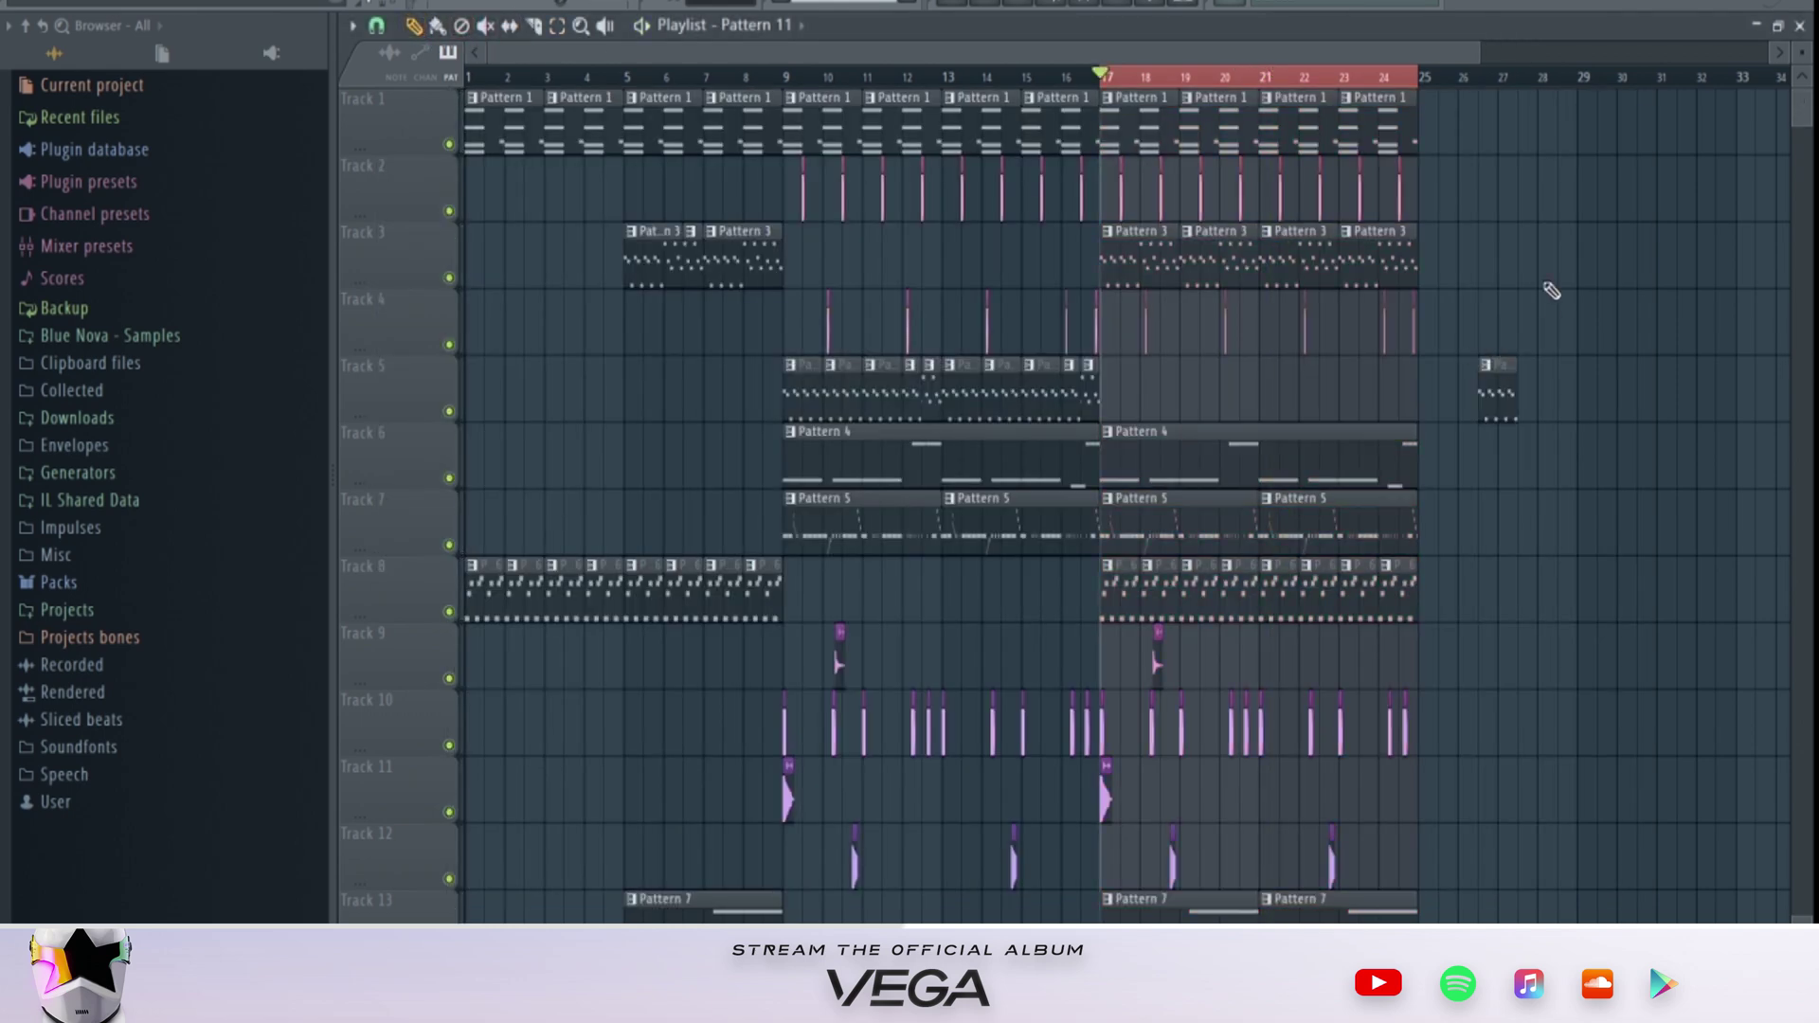
# Step: Open the 808 - Hi Hat 3 notes and lower the velocities of the fast rolls in bars 1 and 2, checking by playback
pyautogui.doubleClick(1185, 509)
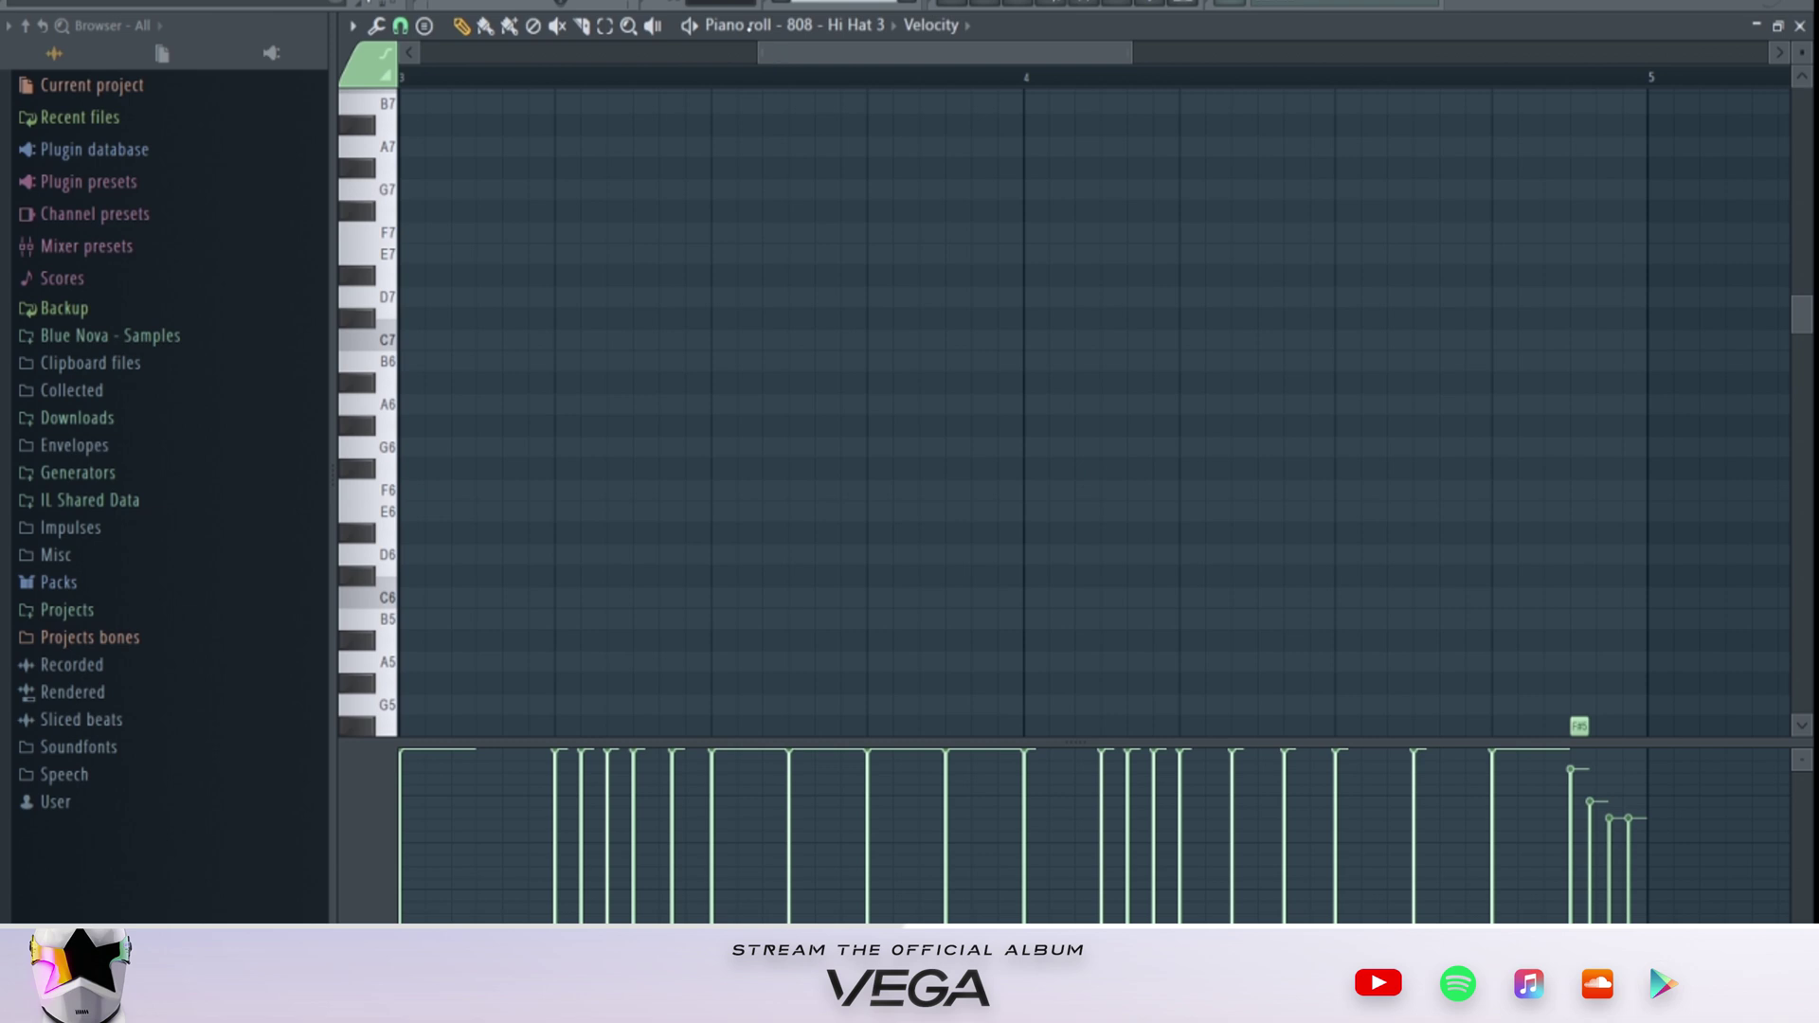
pyautogui.moveTo(801, 53); pyautogui.dragTo(456, 55)
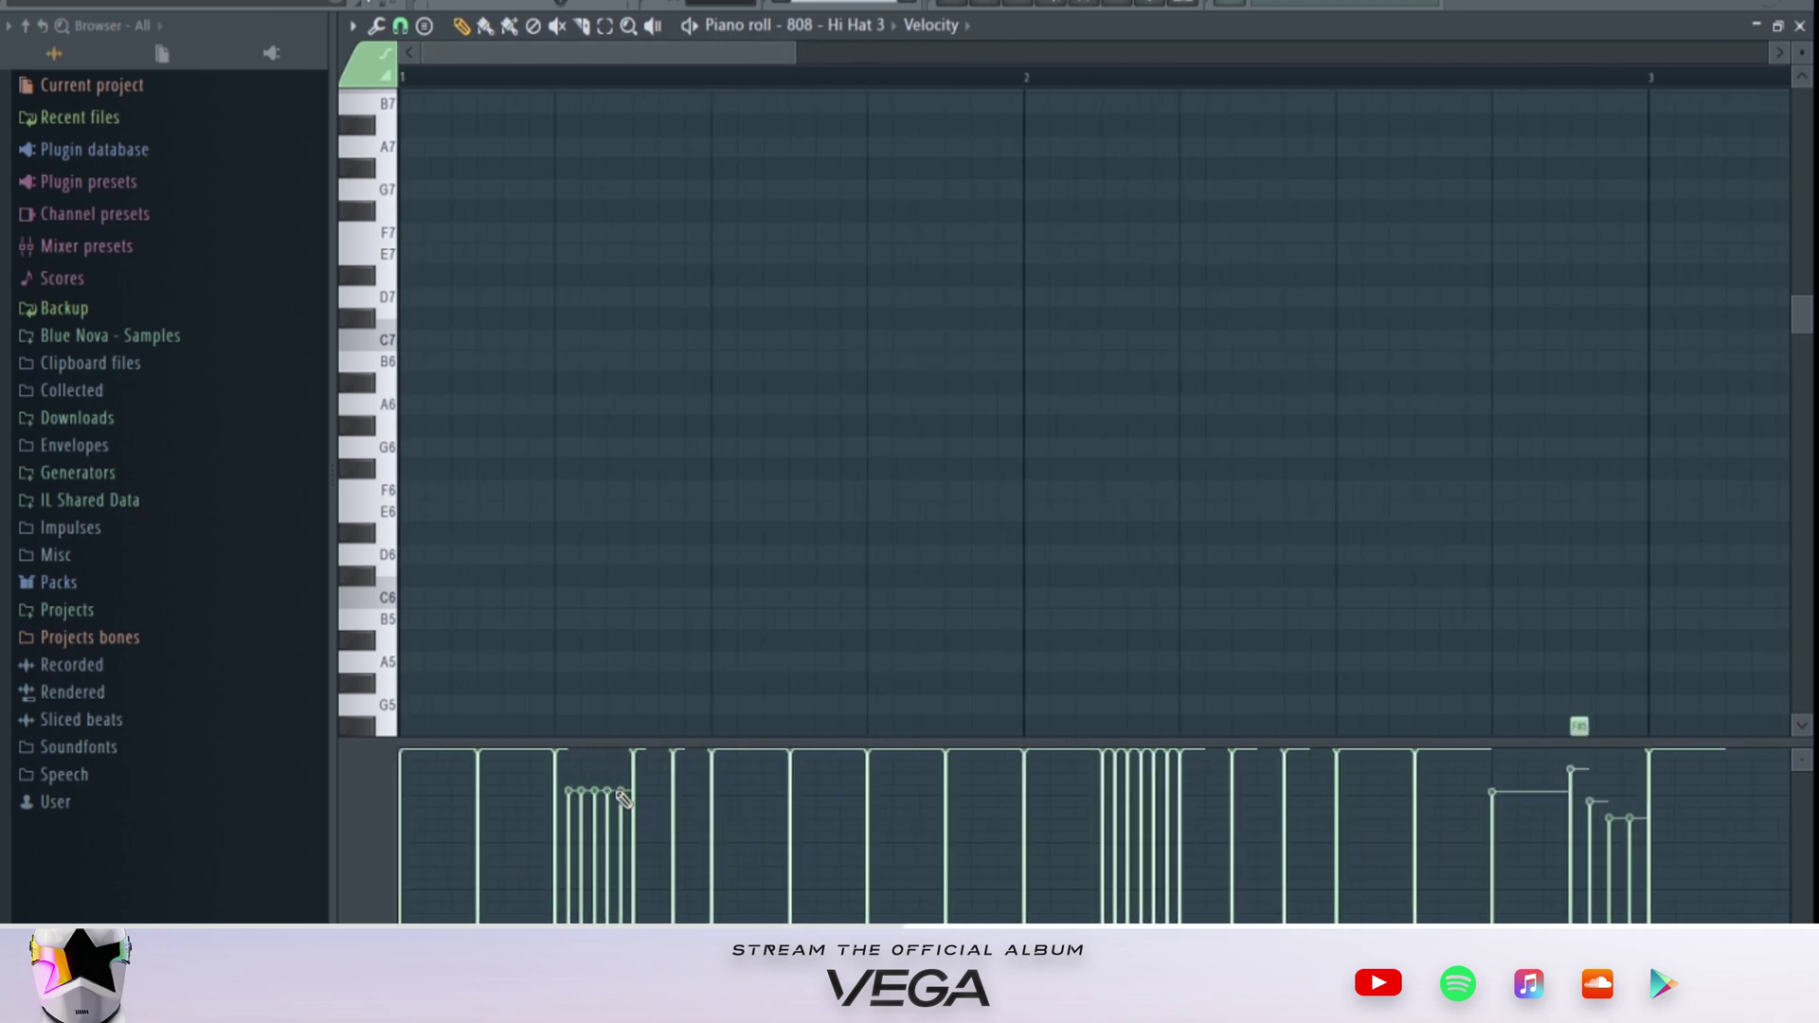
pyautogui.moveTo(792, 50); pyautogui.dragTo(964, 52)
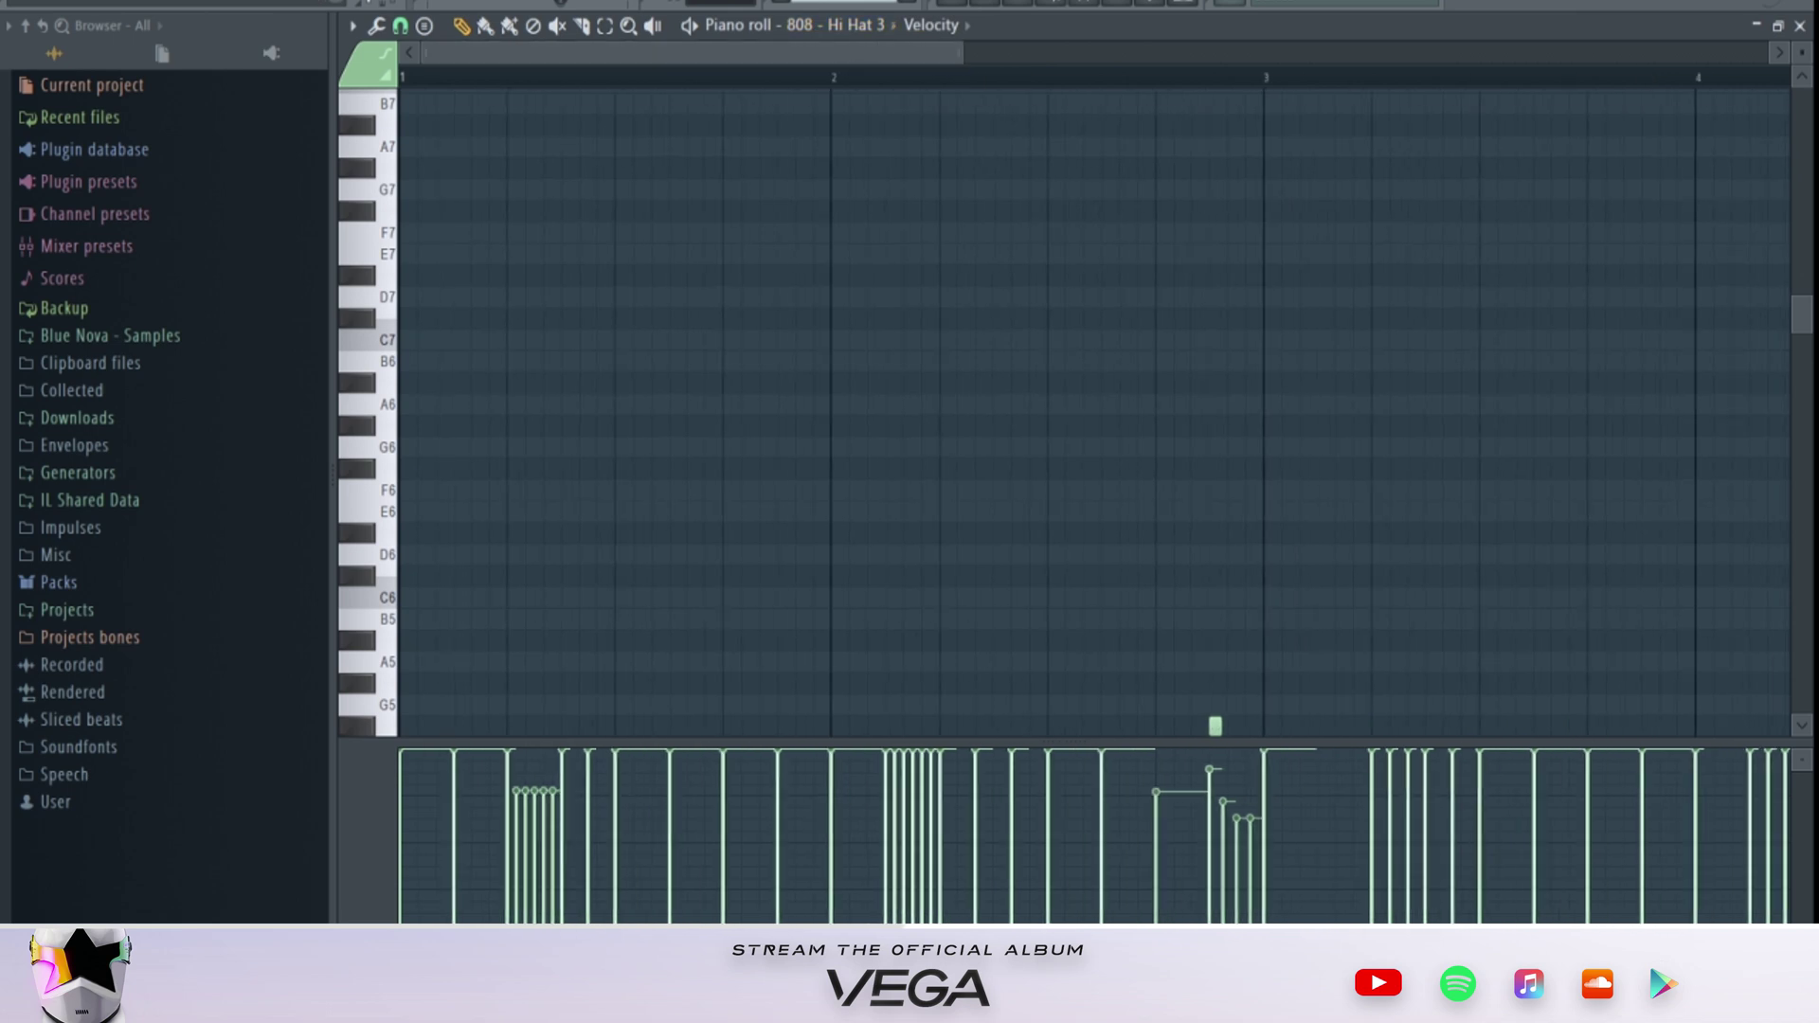
pyautogui.scroll(-1, 743, 377)
pyautogui.press('space')
pyautogui.scroll(-4, 743, 379)
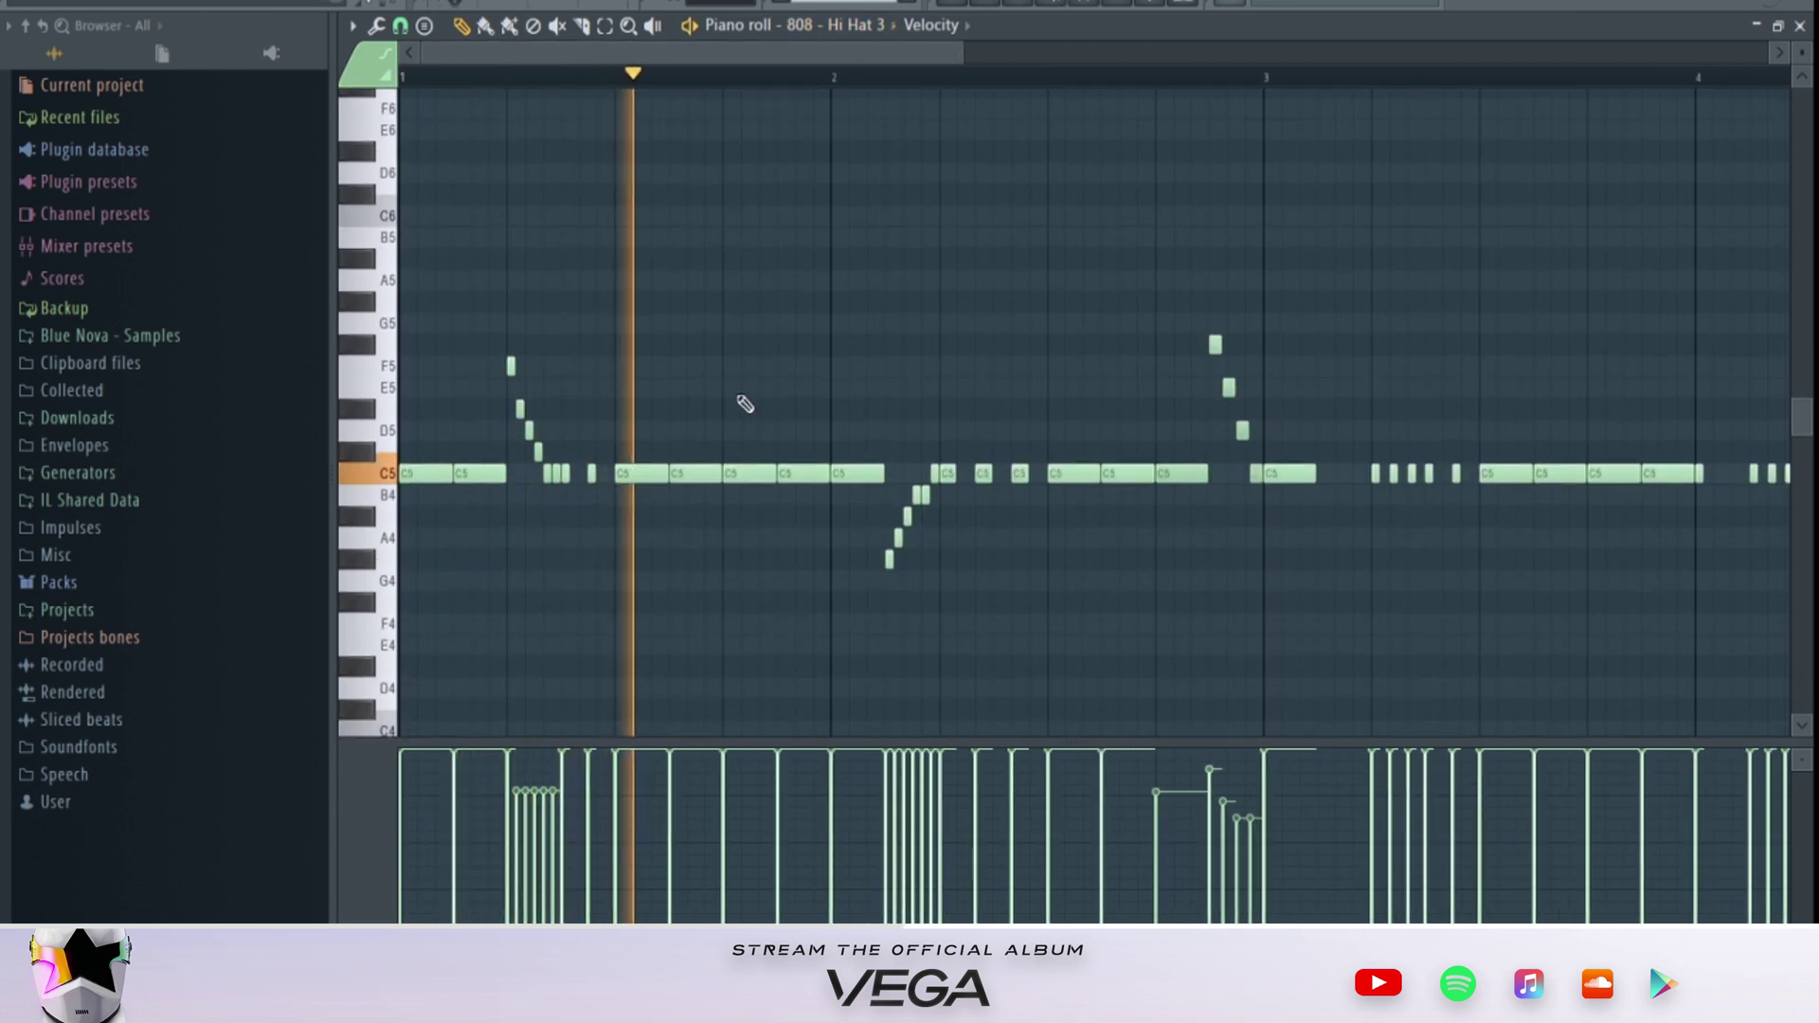
pyautogui.press('space')
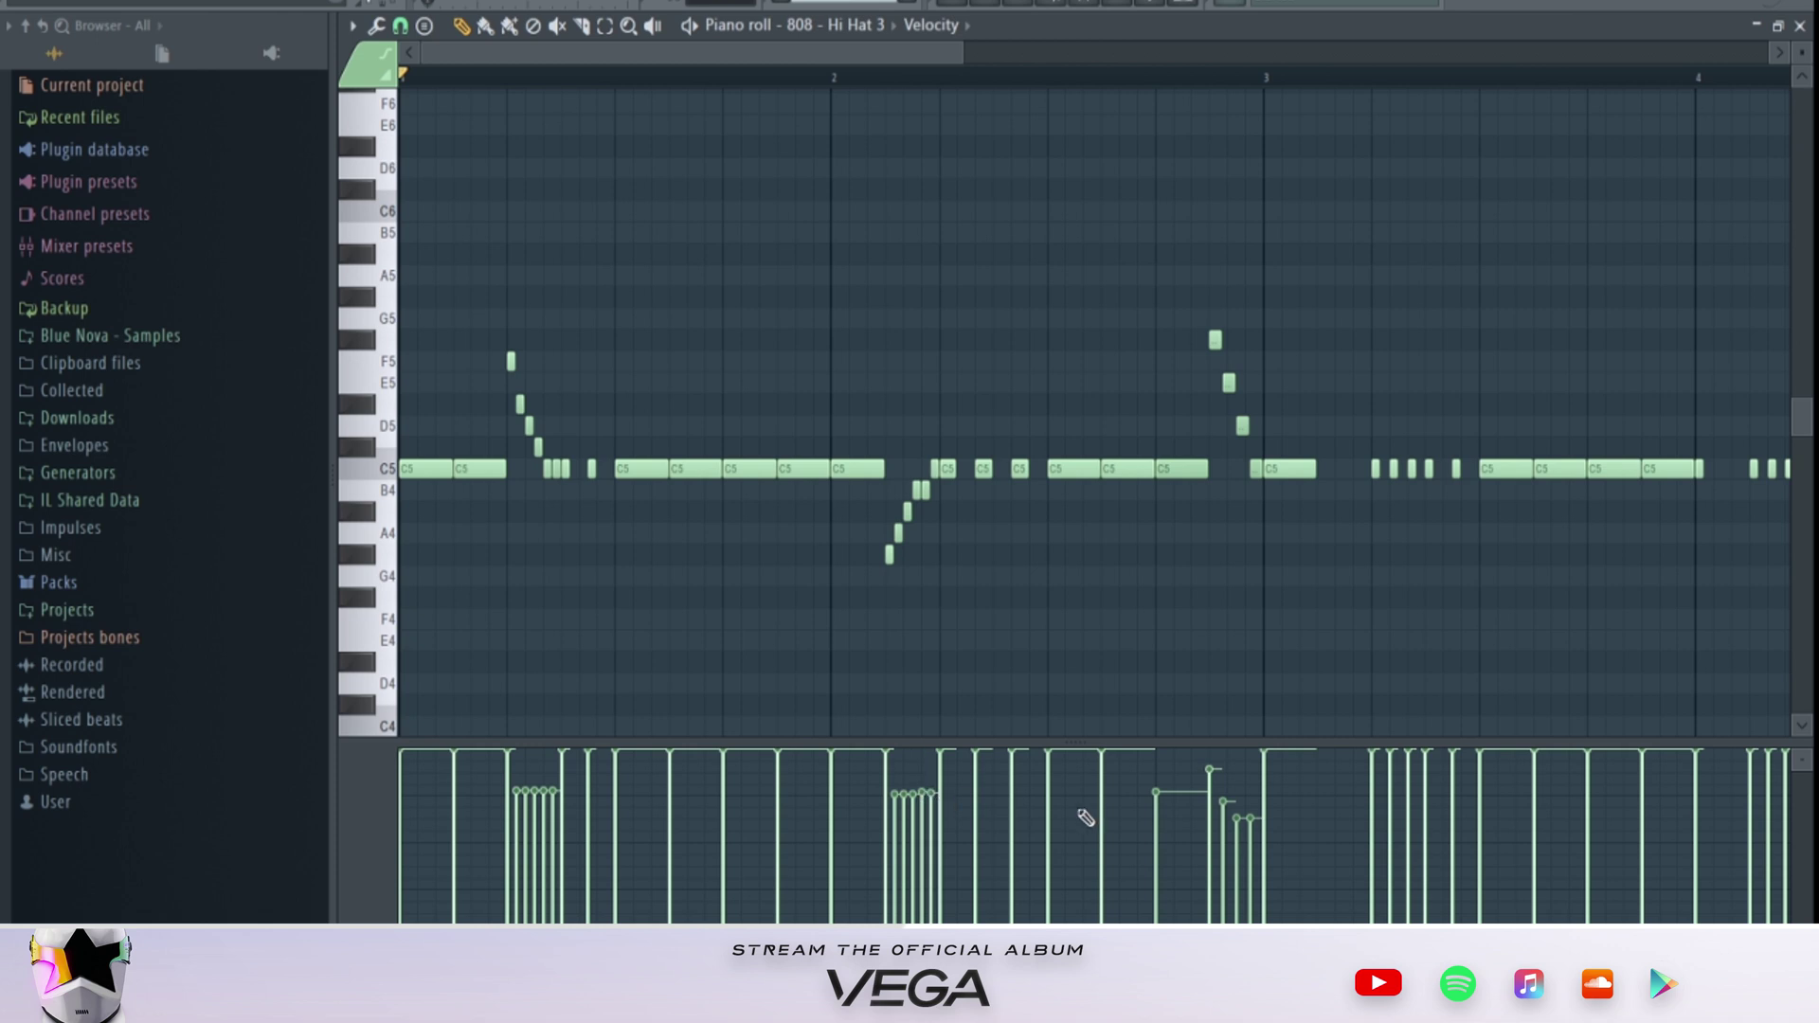
pyautogui.press('space')
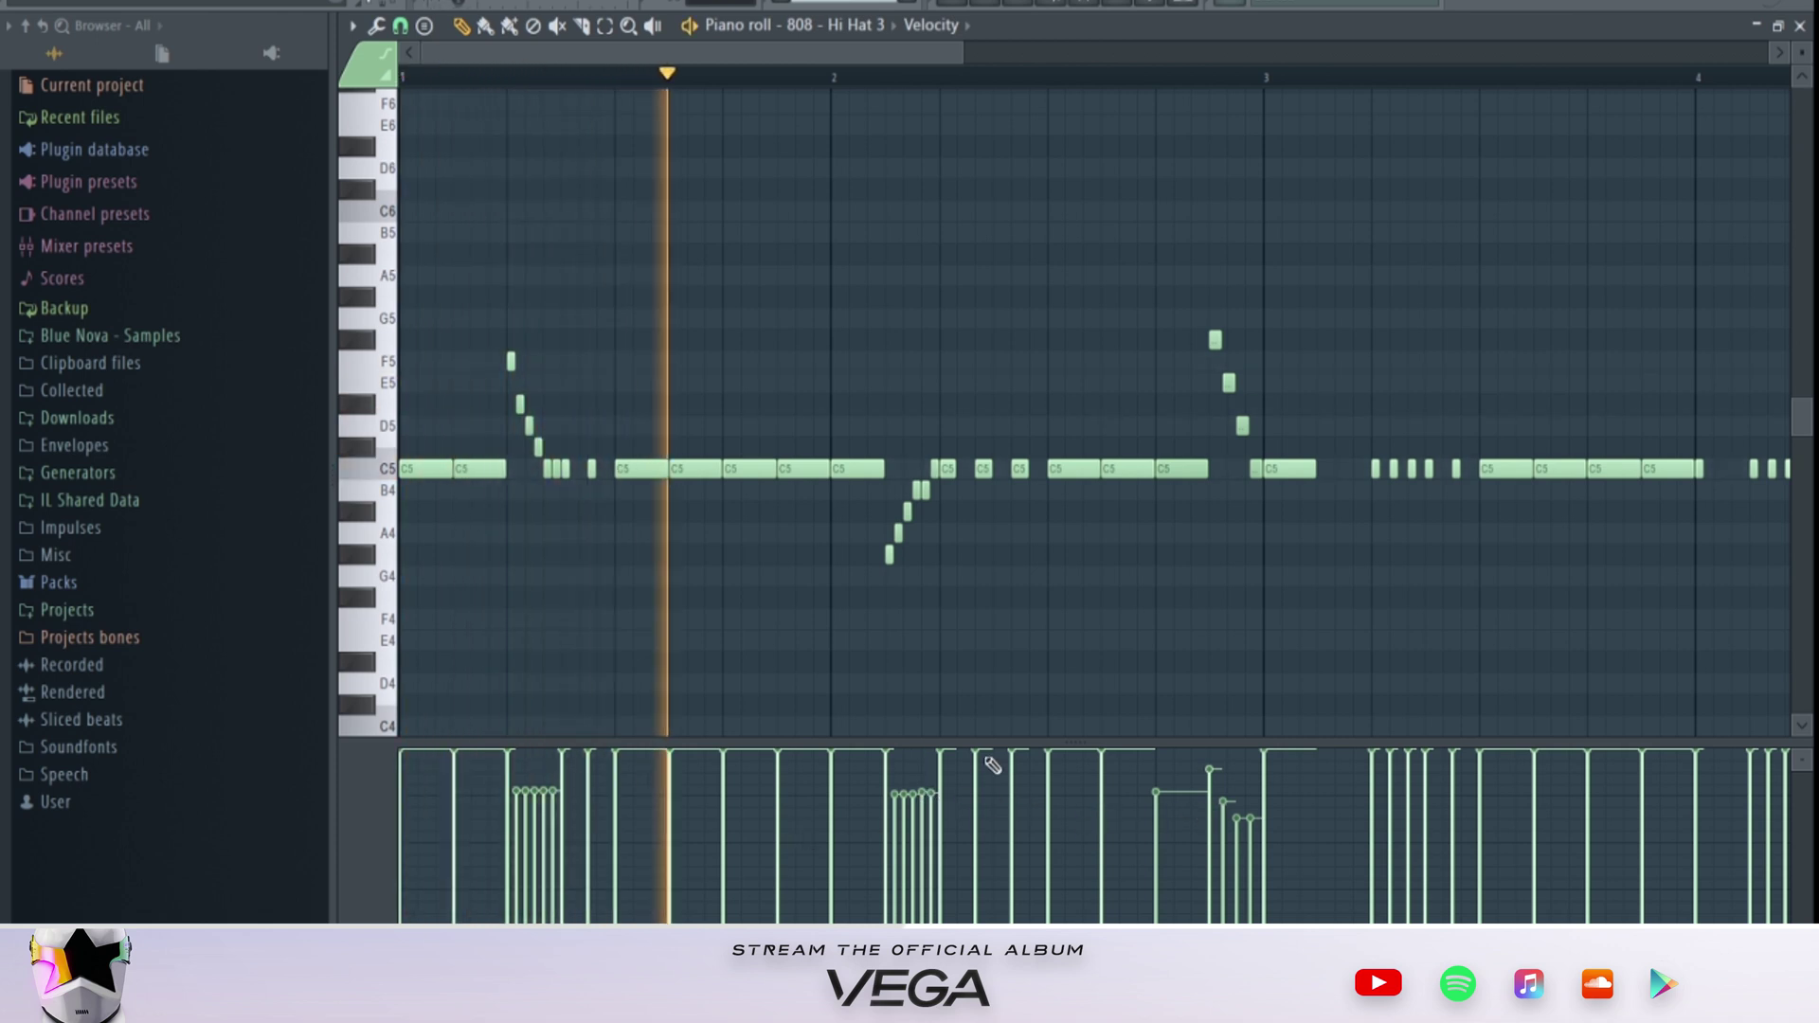
# Step: Lower the velocities of selected short hi-hat notes in bars 3 and 4 to vary the rolls
pyautogui.moveTo(933, 54); pyautogui.dragTo(1084, 54)
pyautogui.press('space')
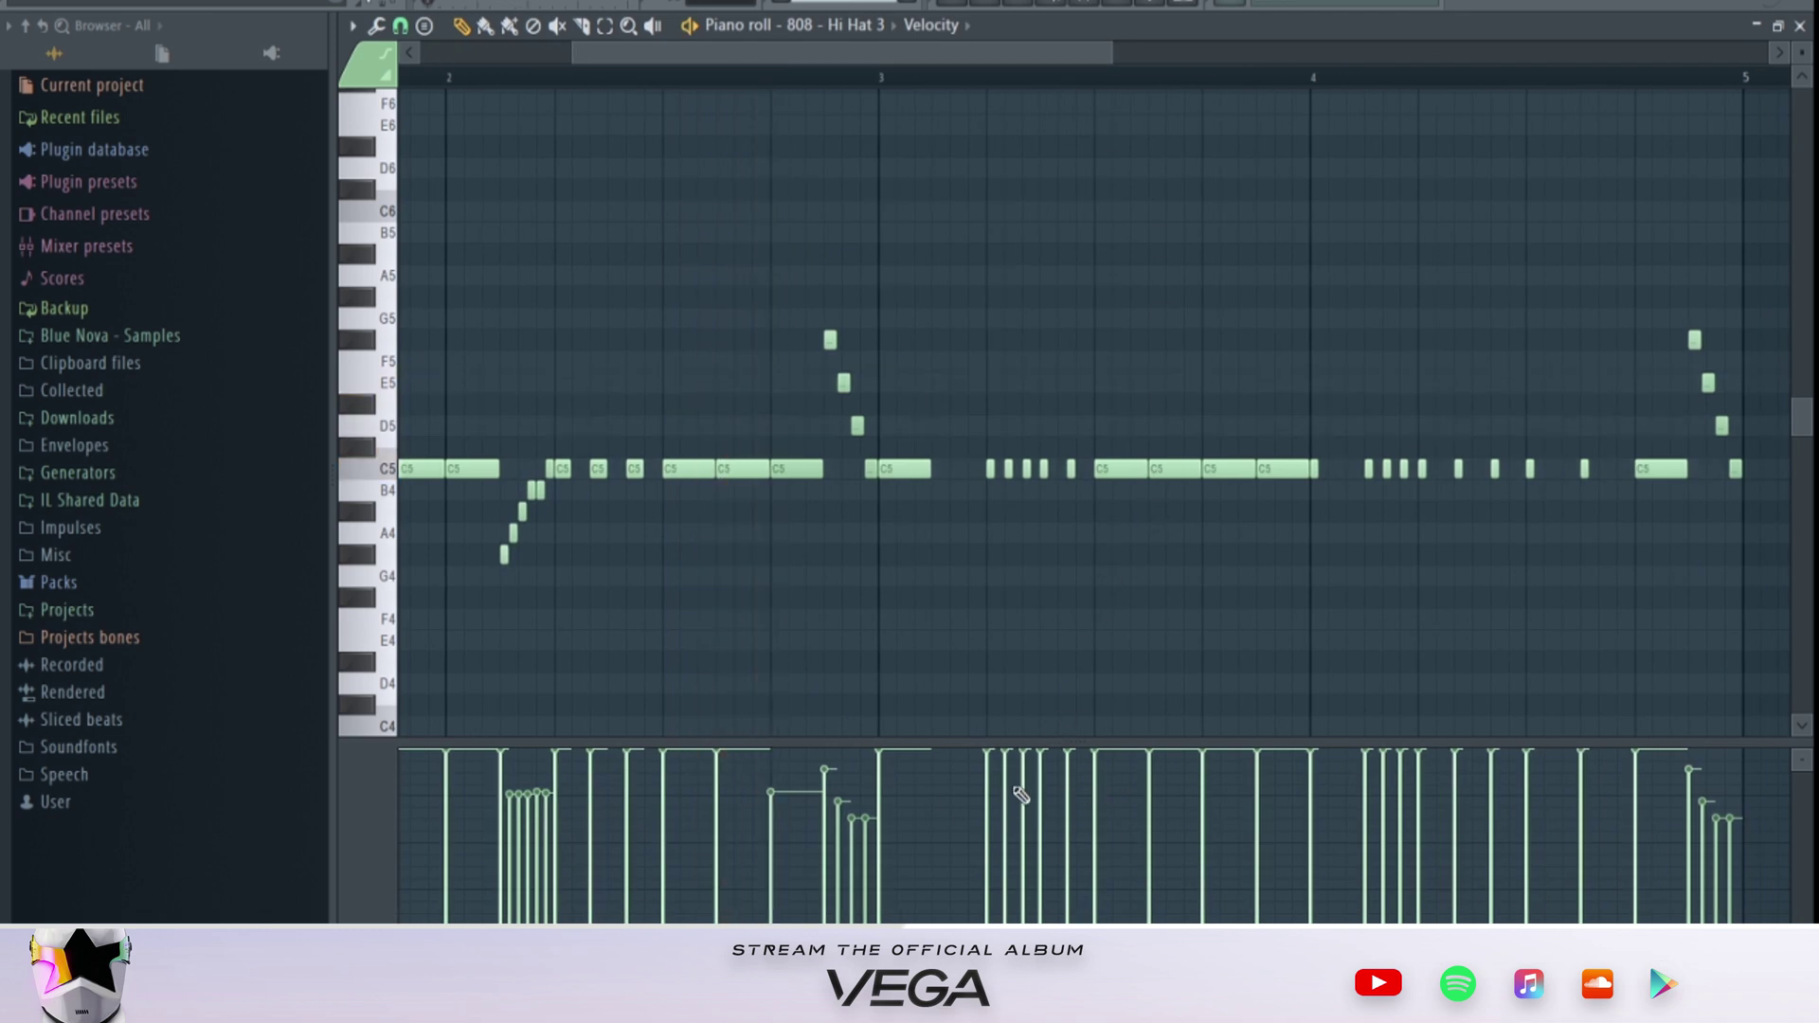
pyautogui.press('space')
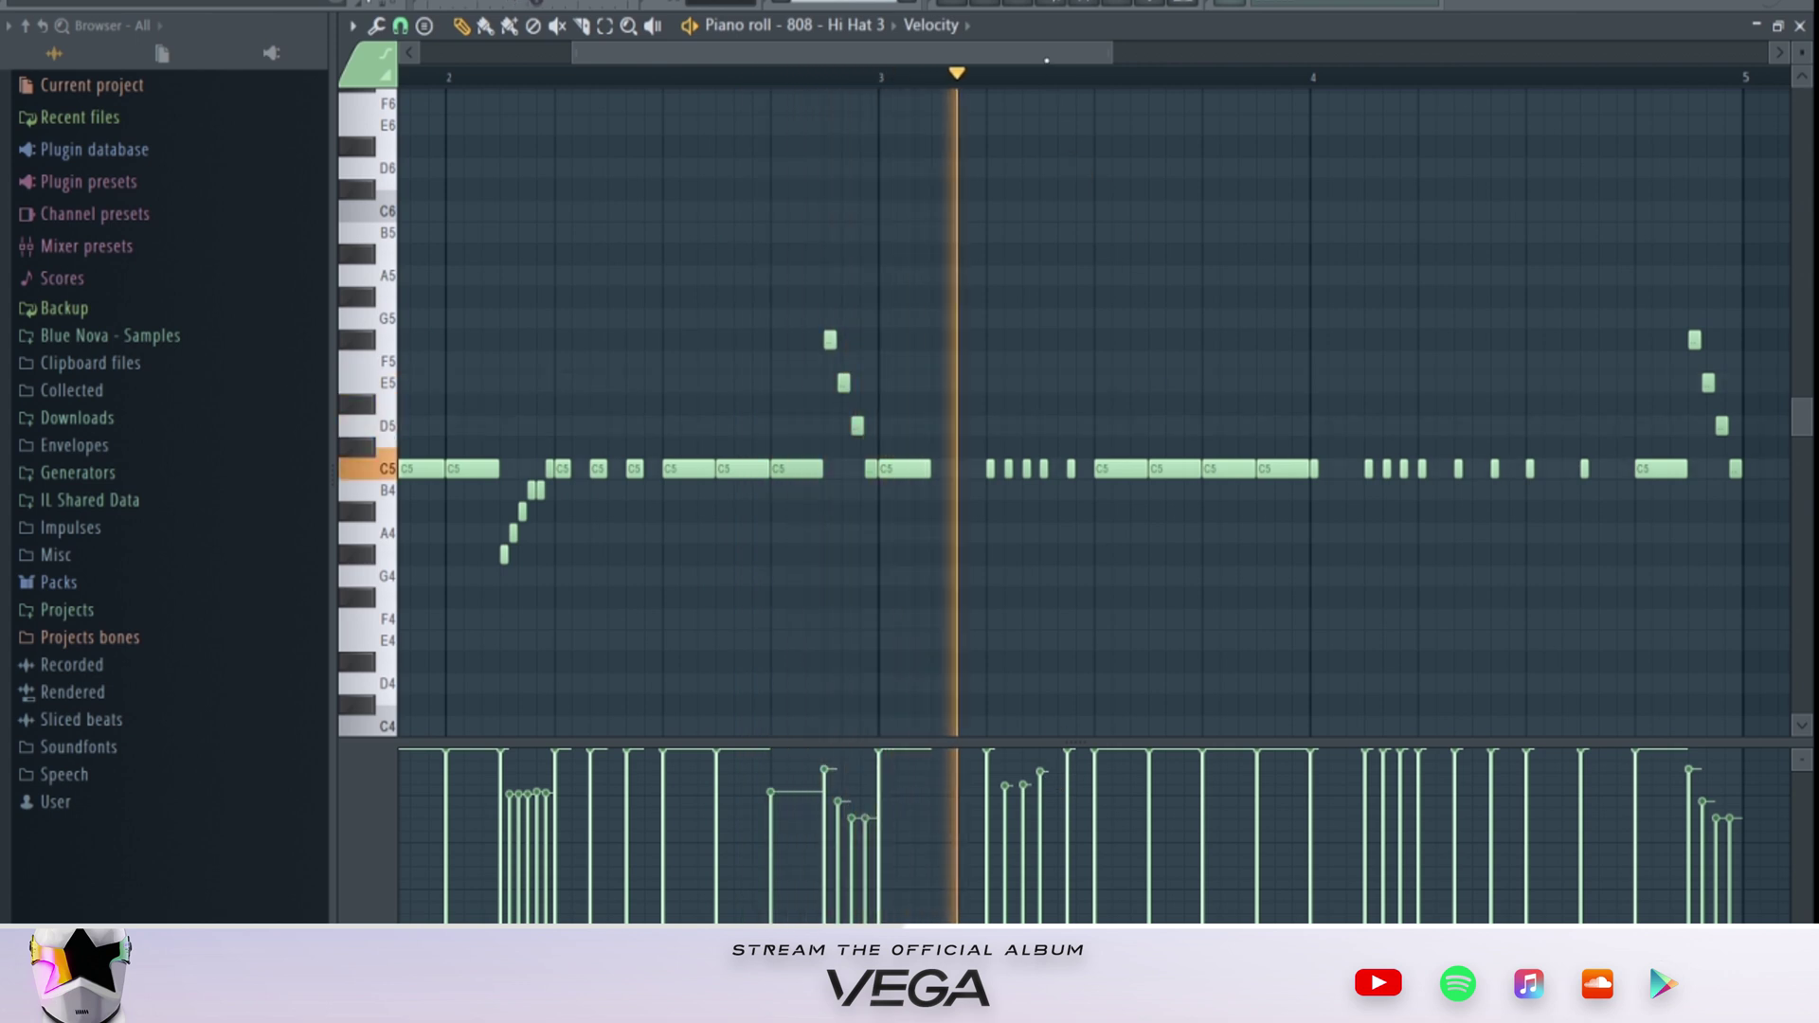
pyautogui.moveTo(1291, 794); pyautogui.dragTo(1330, 796)
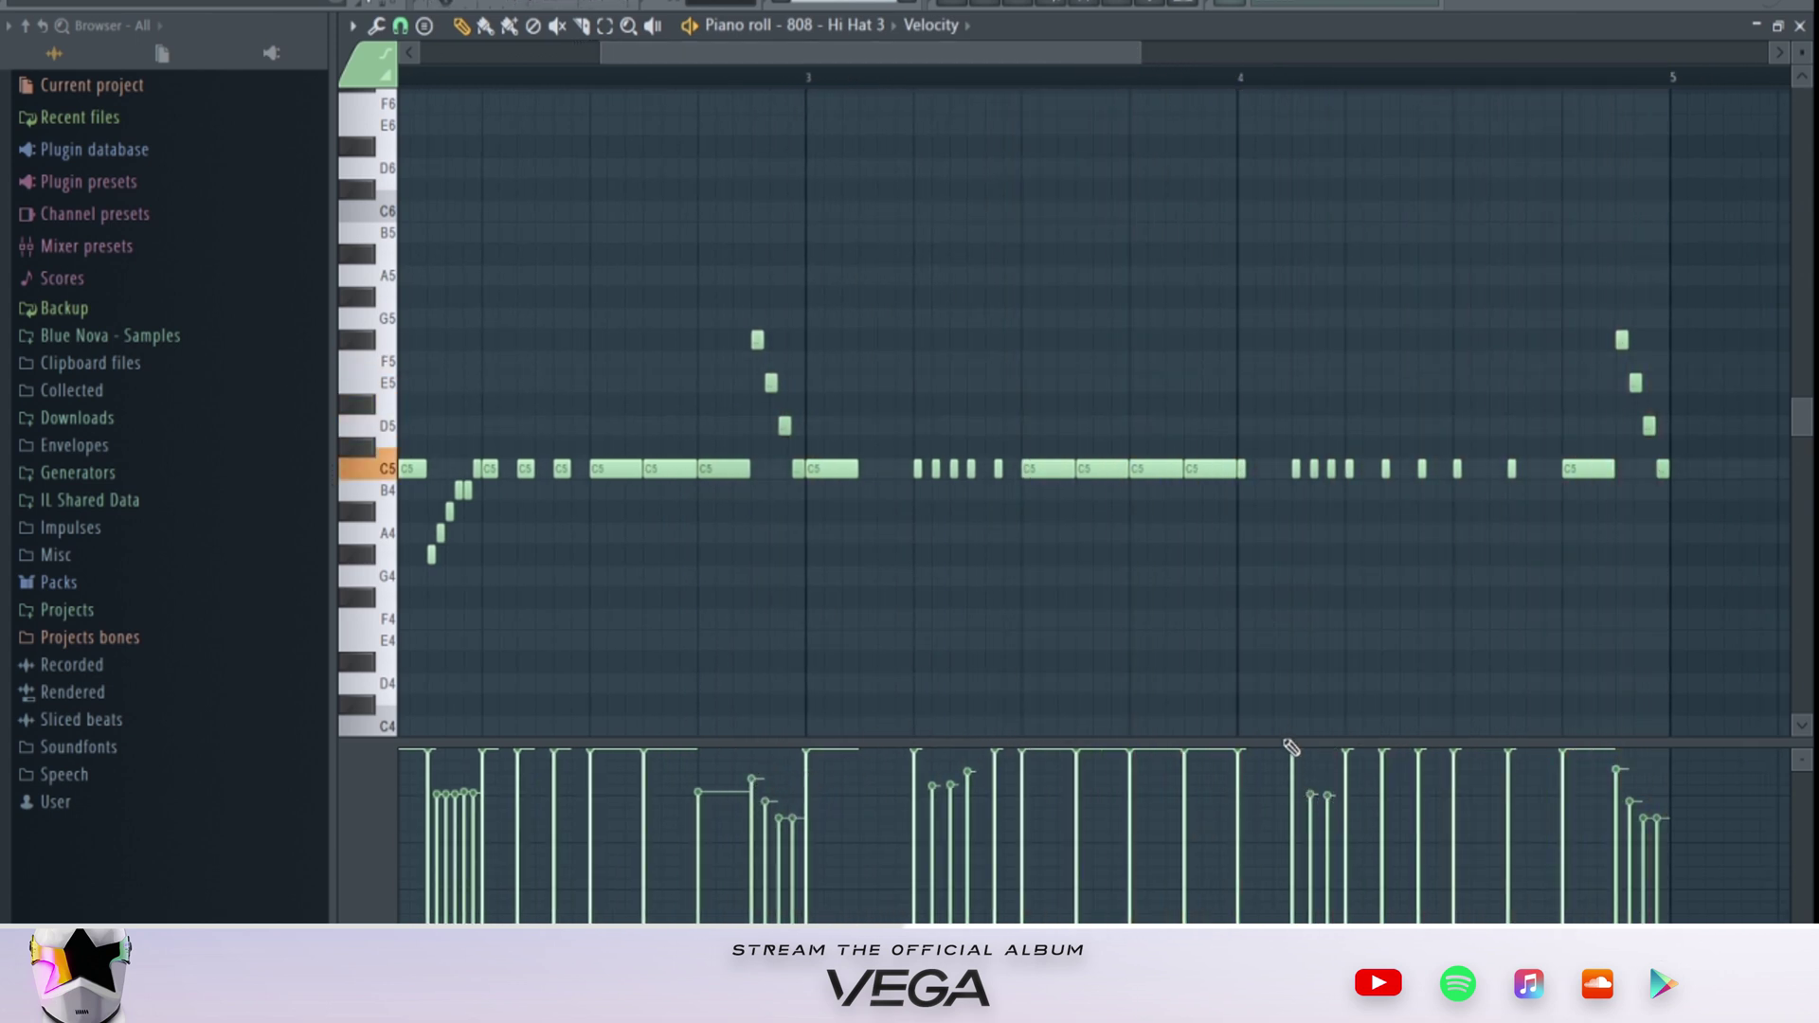
pyautogui.click(1383, 770)
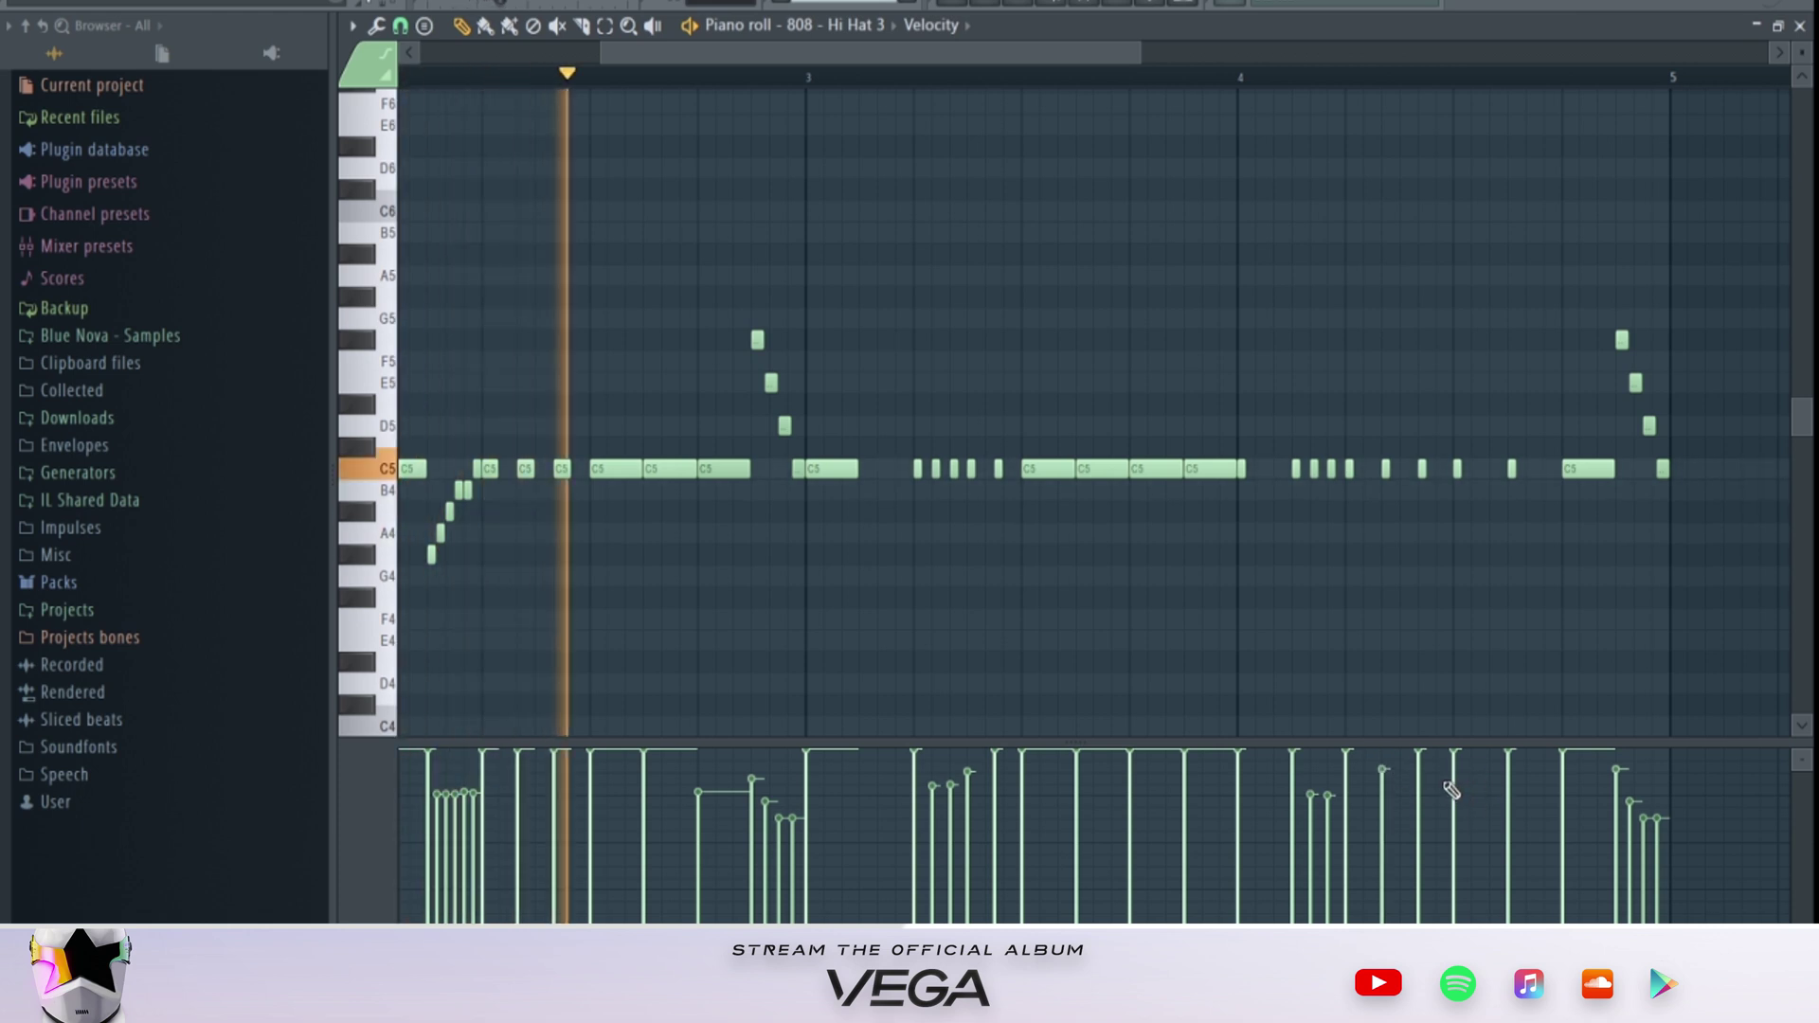
pyautogui.click(1454, 777)
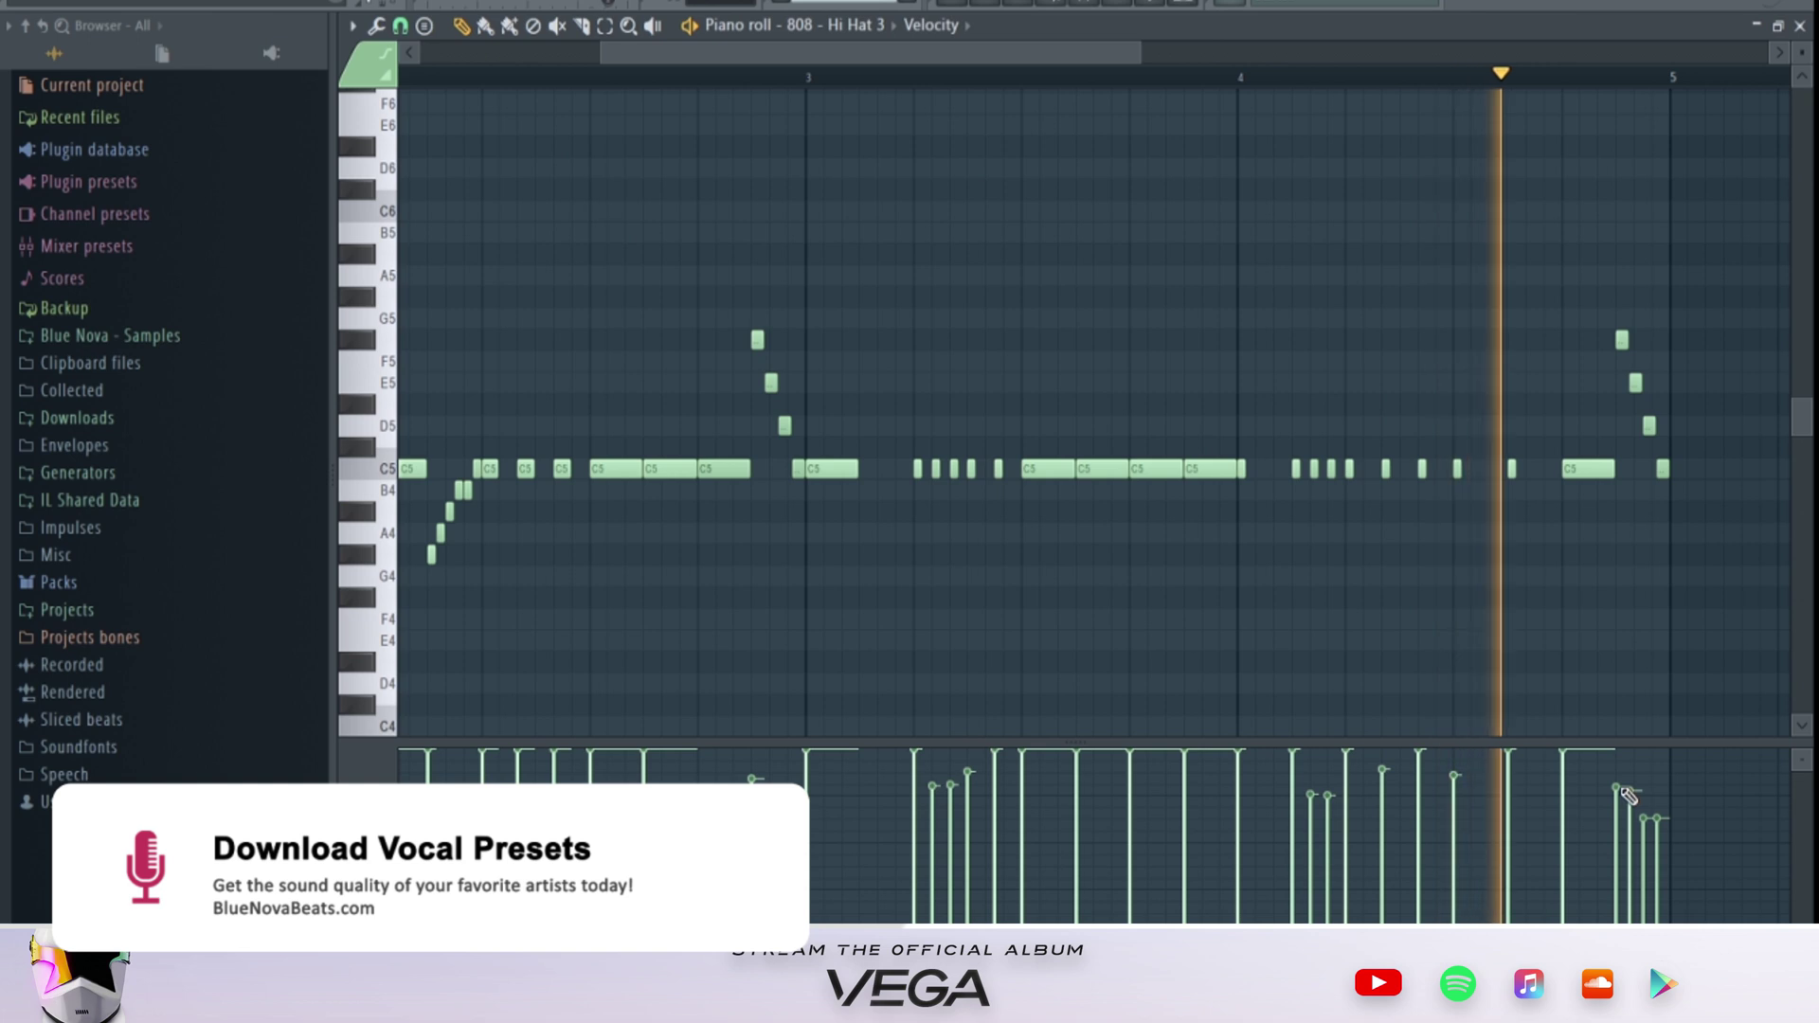
# Step: Add Fruity Parametric EQ 2 to the Sketching Orches mixer track with the 20Hz + 18kHz cut preset, raising the low cut into the bass range
pyautogui.press('F9')
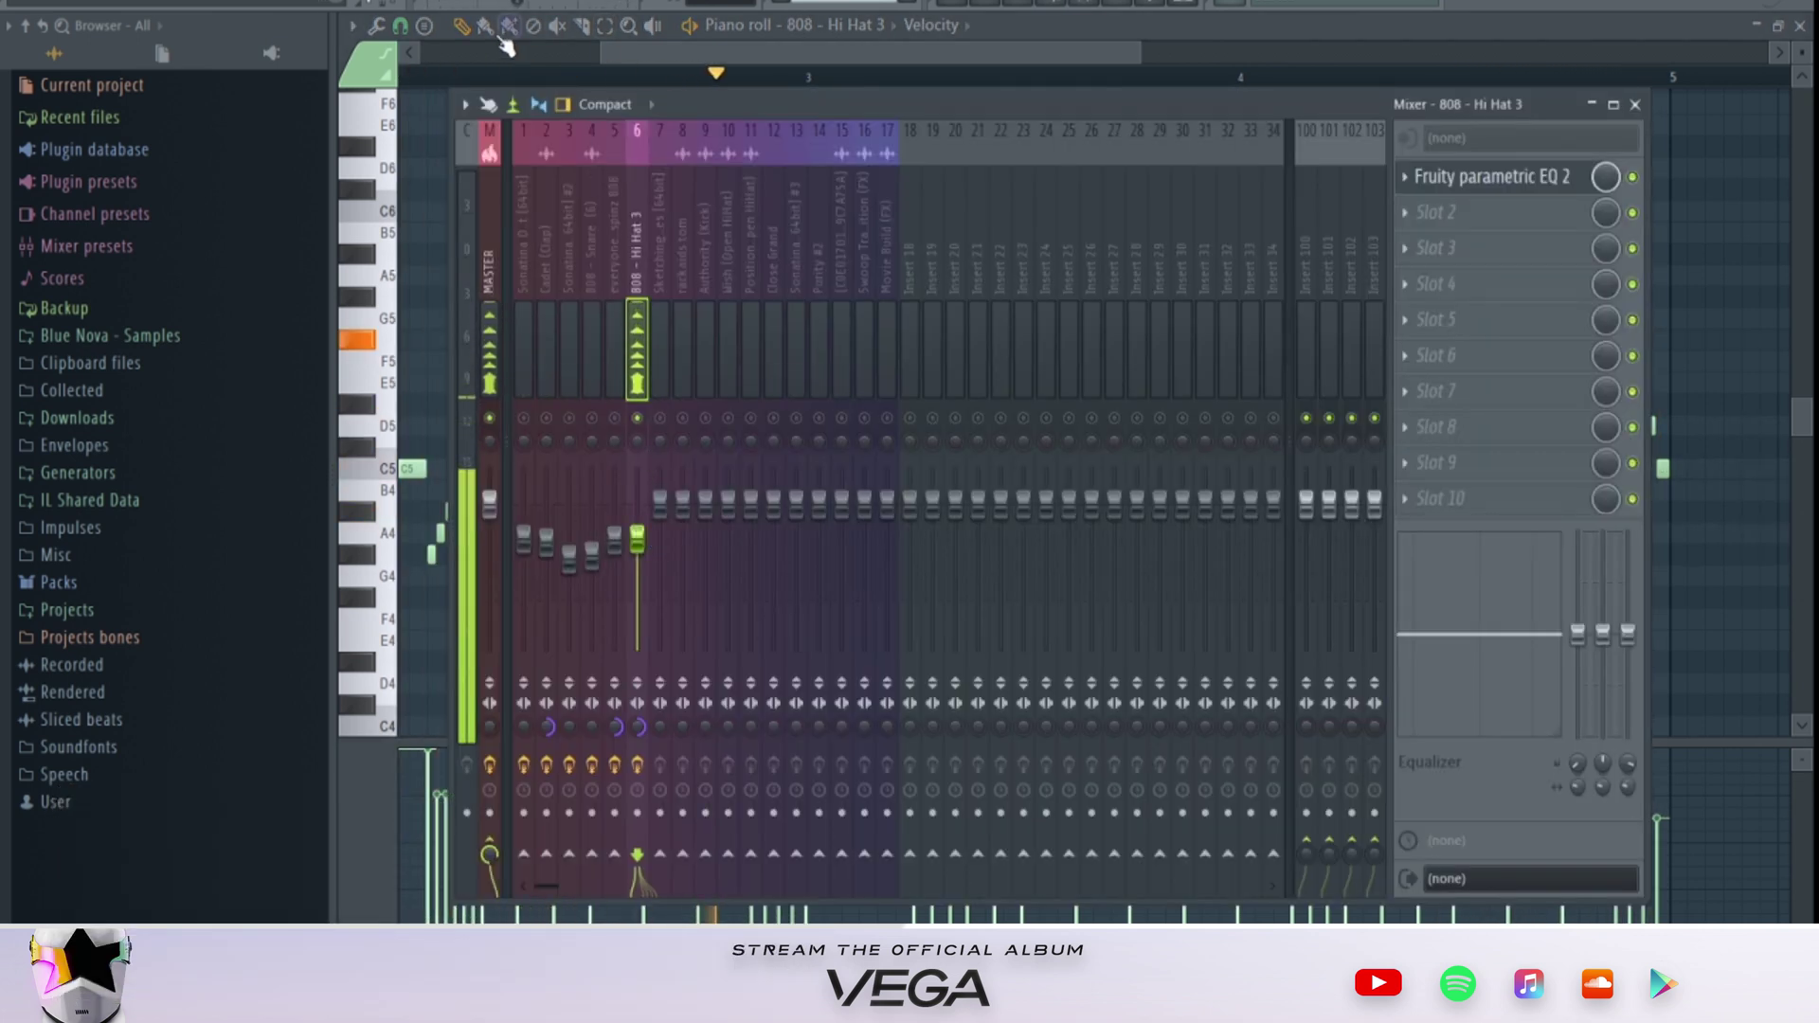
pyautogui.click(663, 425)
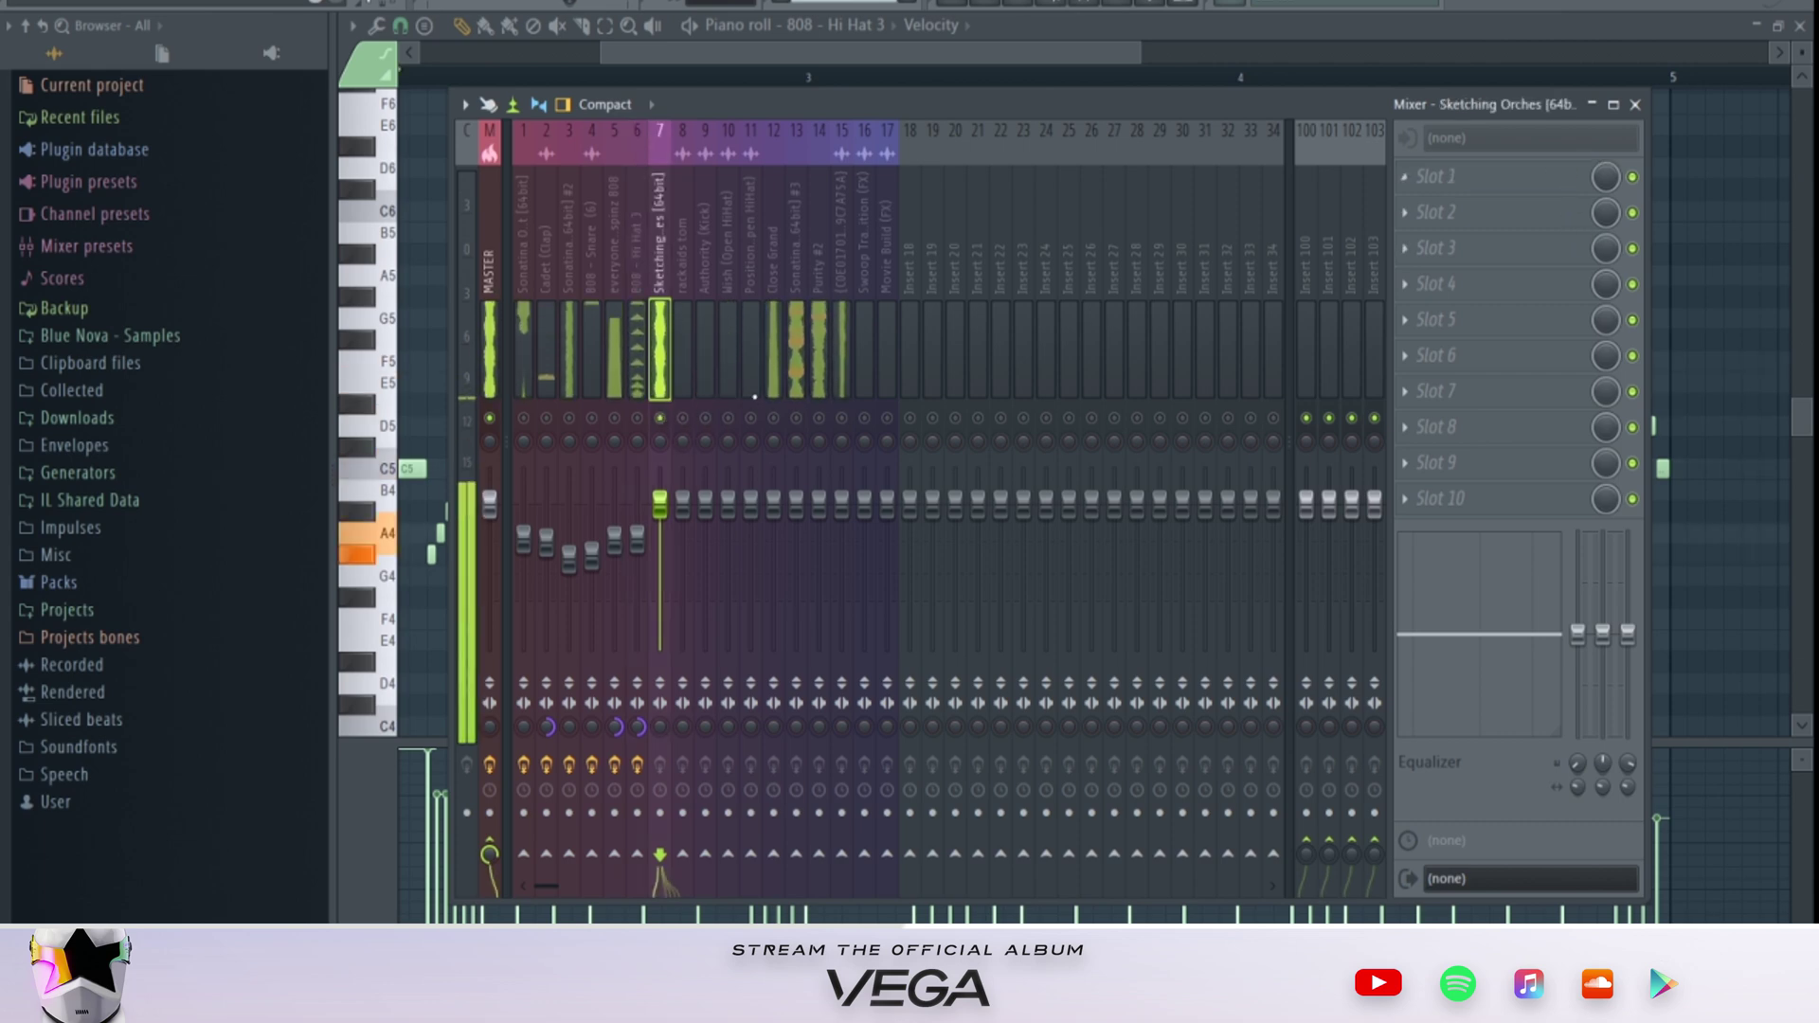
pyautogui.click(1561, 197)
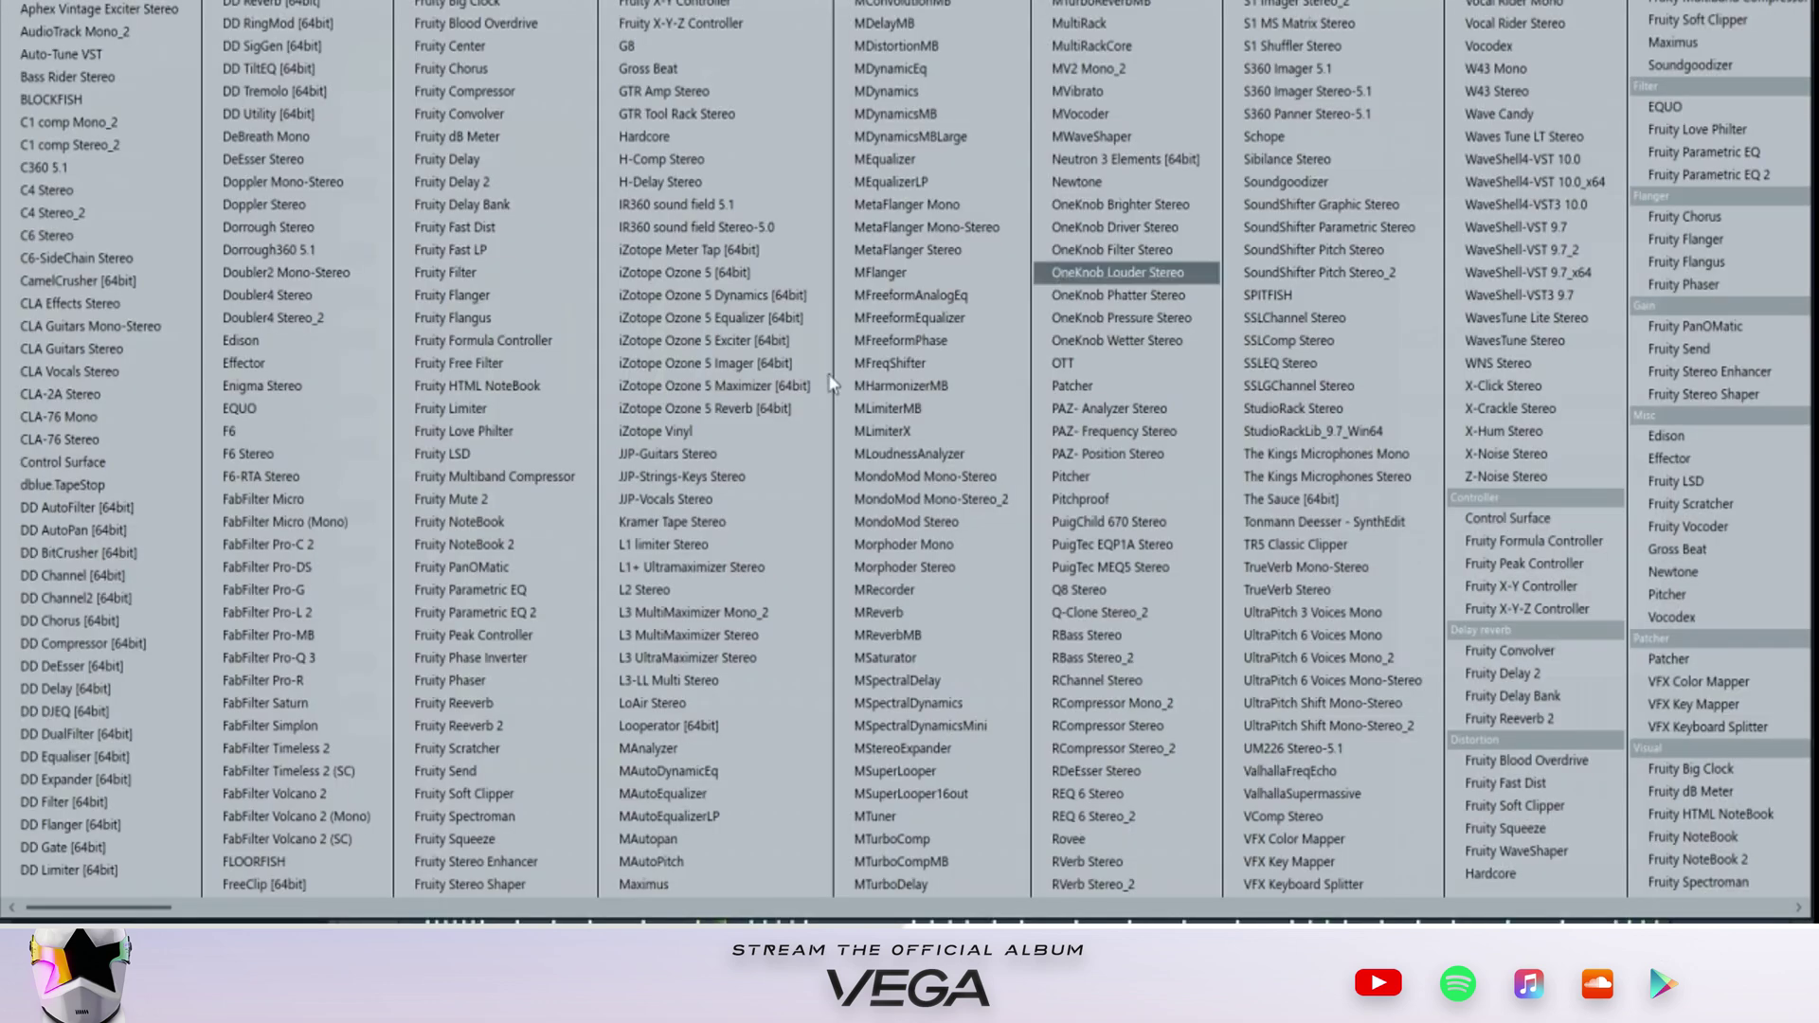
pyautogui.click(481, 618)
pyautogui.click(389, 167)
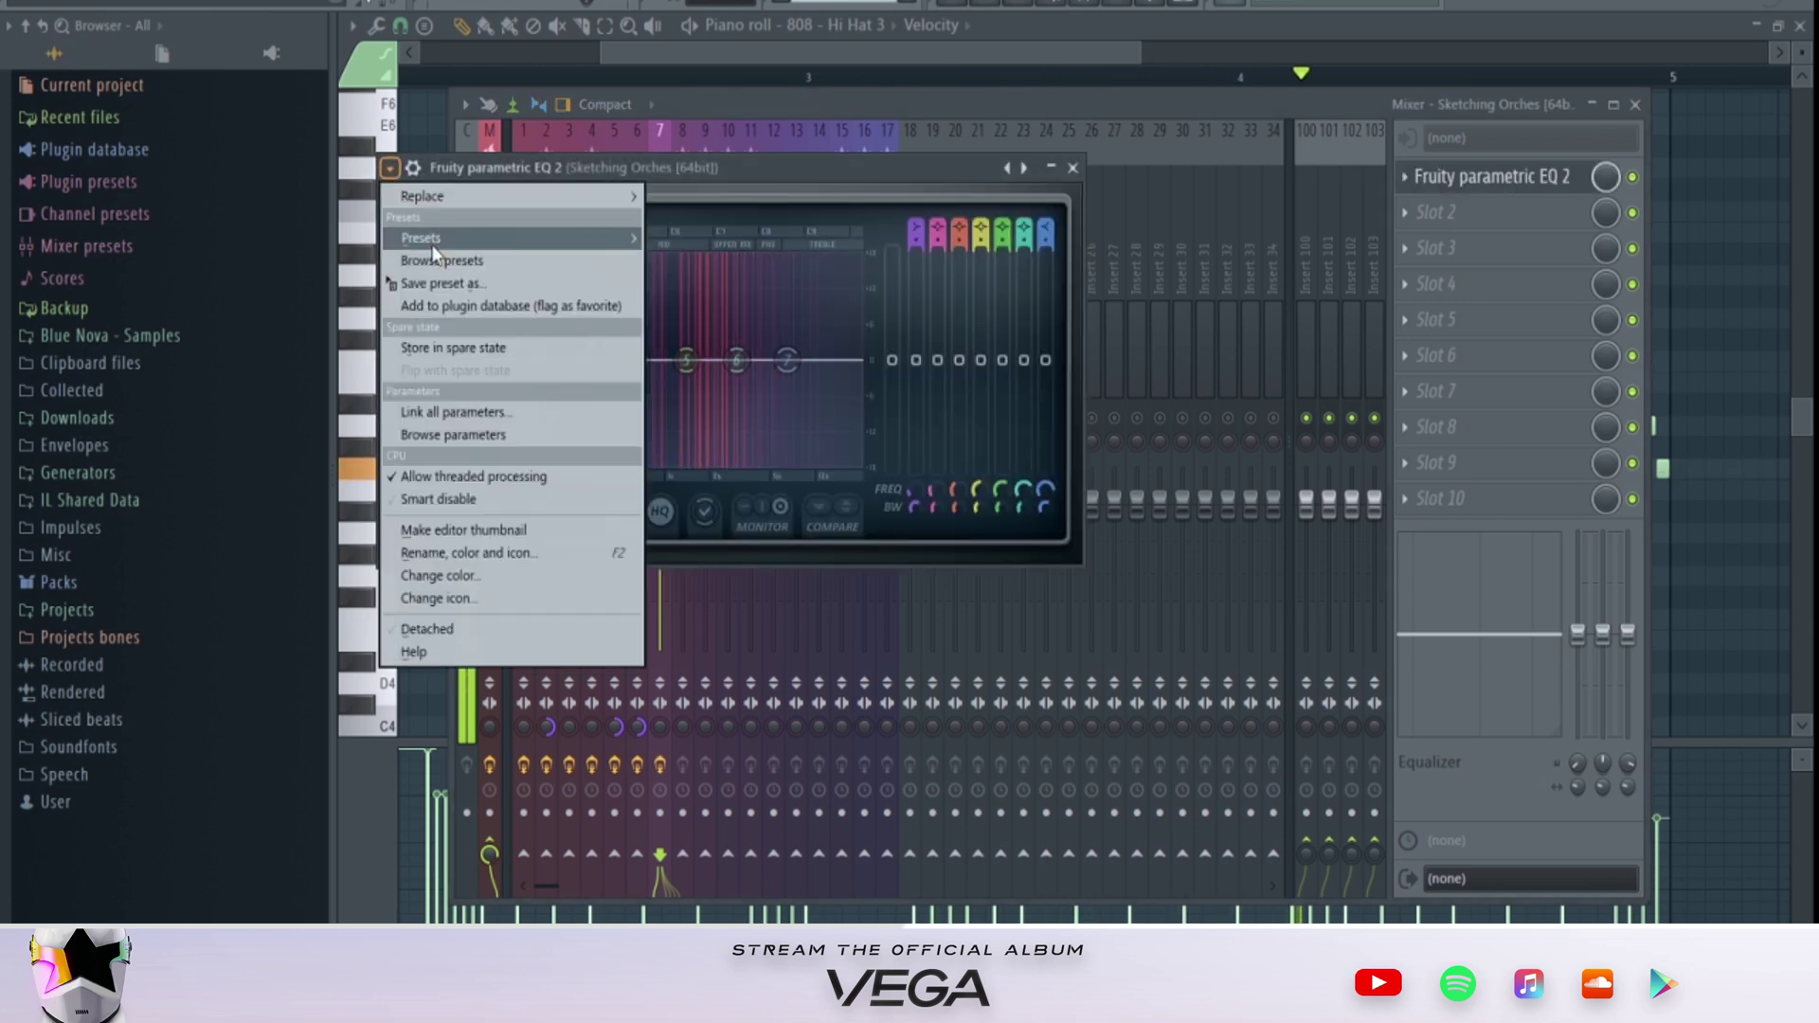
pyautogui.moveTo(427, 236)
pyautogui.click(758, 281)
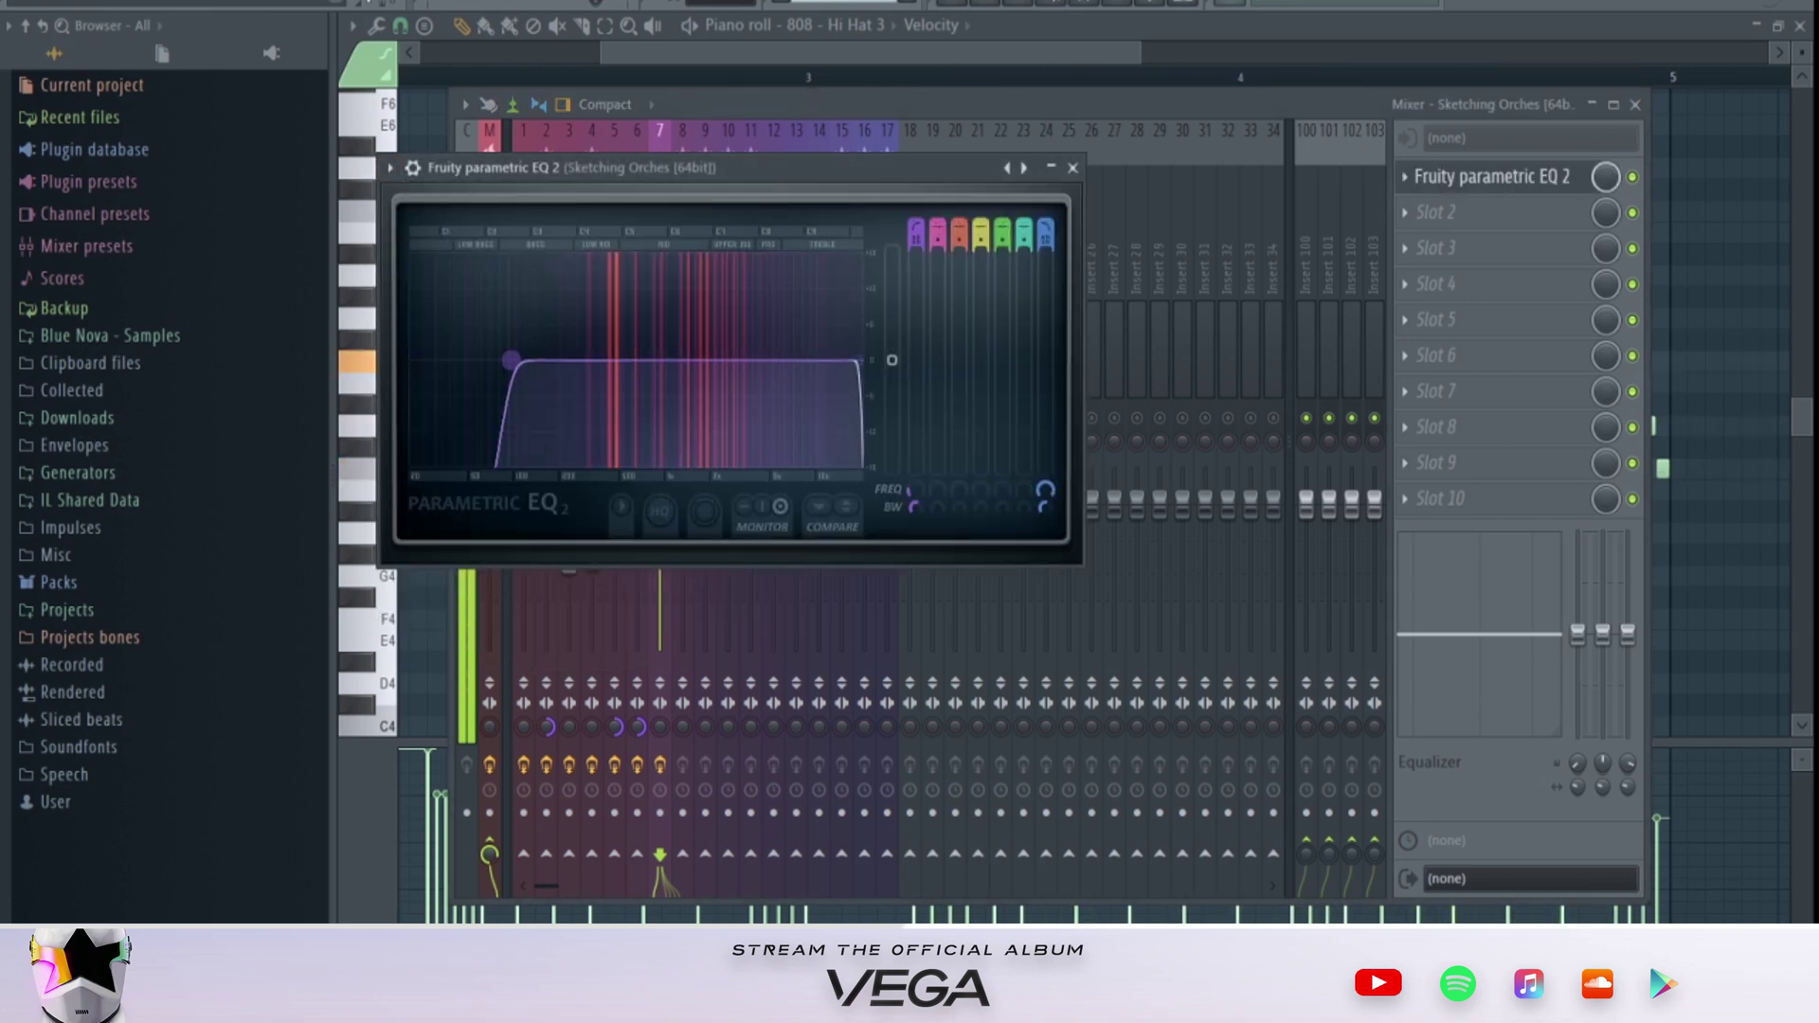
pyautogui.click(1084, 103)
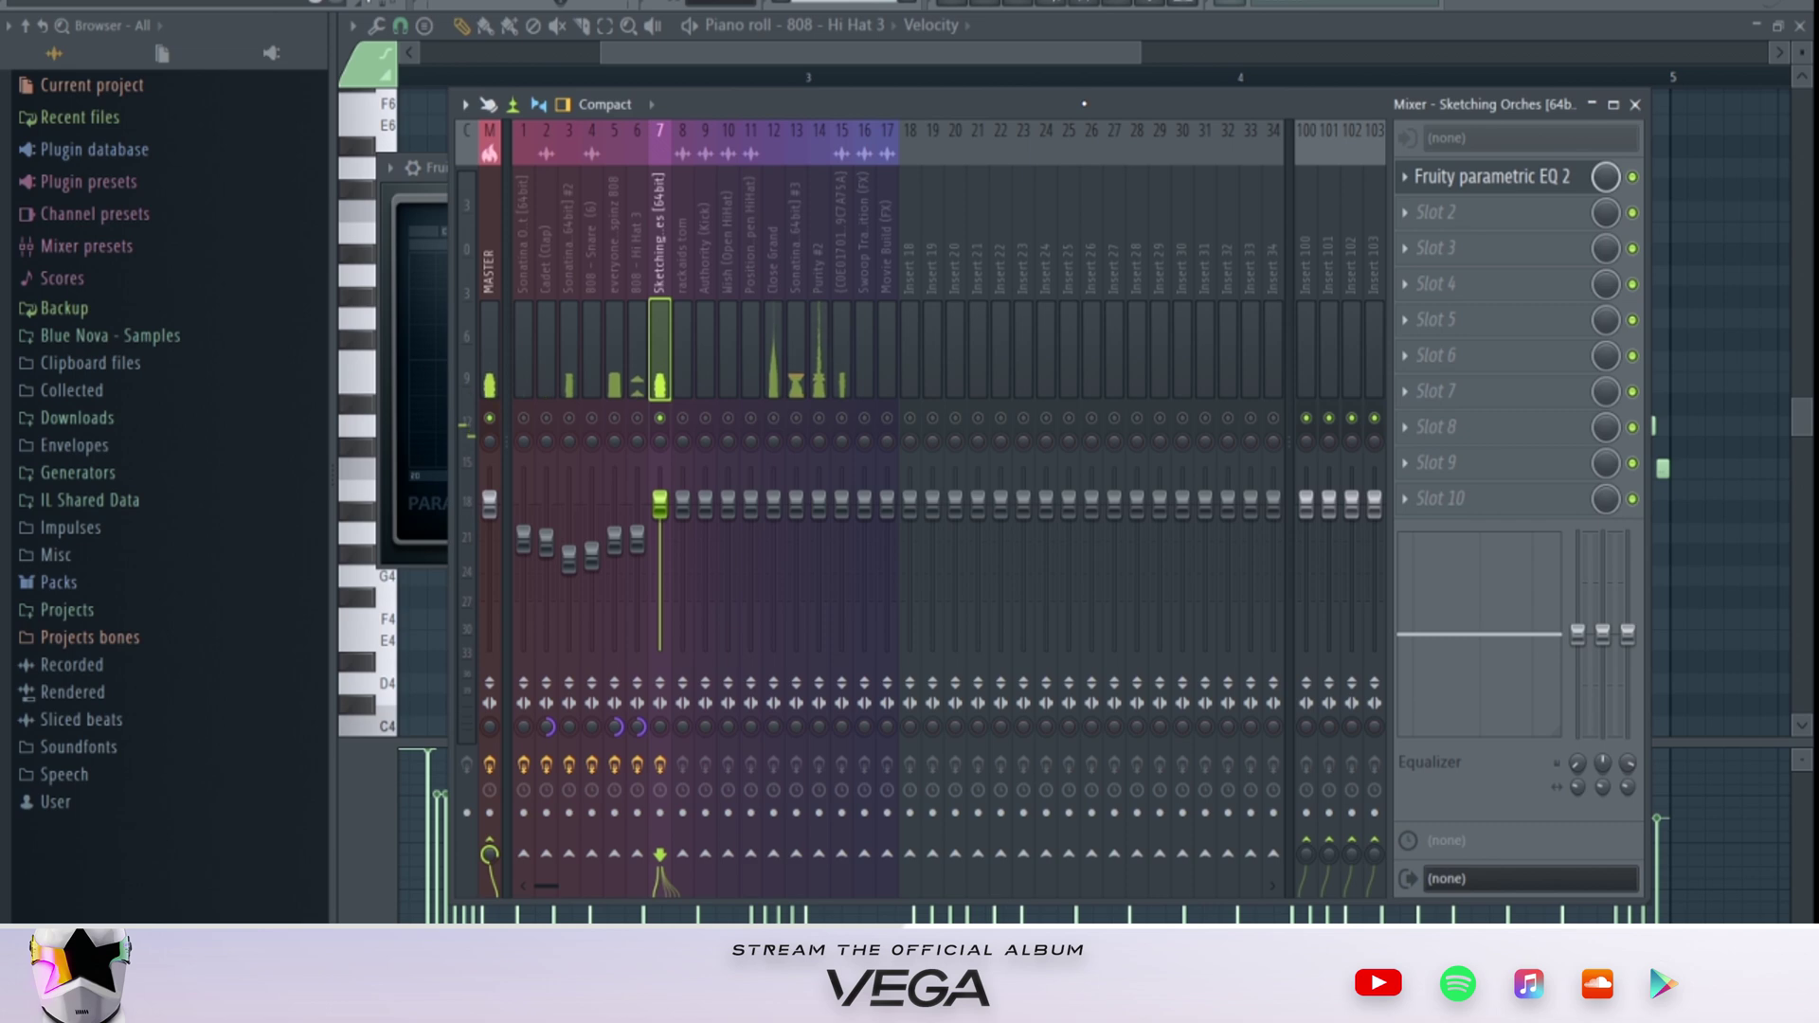
# Step: Try iZotope Ozone 5 Imager on the Sketching Orches track's second slot, play the loop, and remove the effect
pyautogui.click(1488, 216)
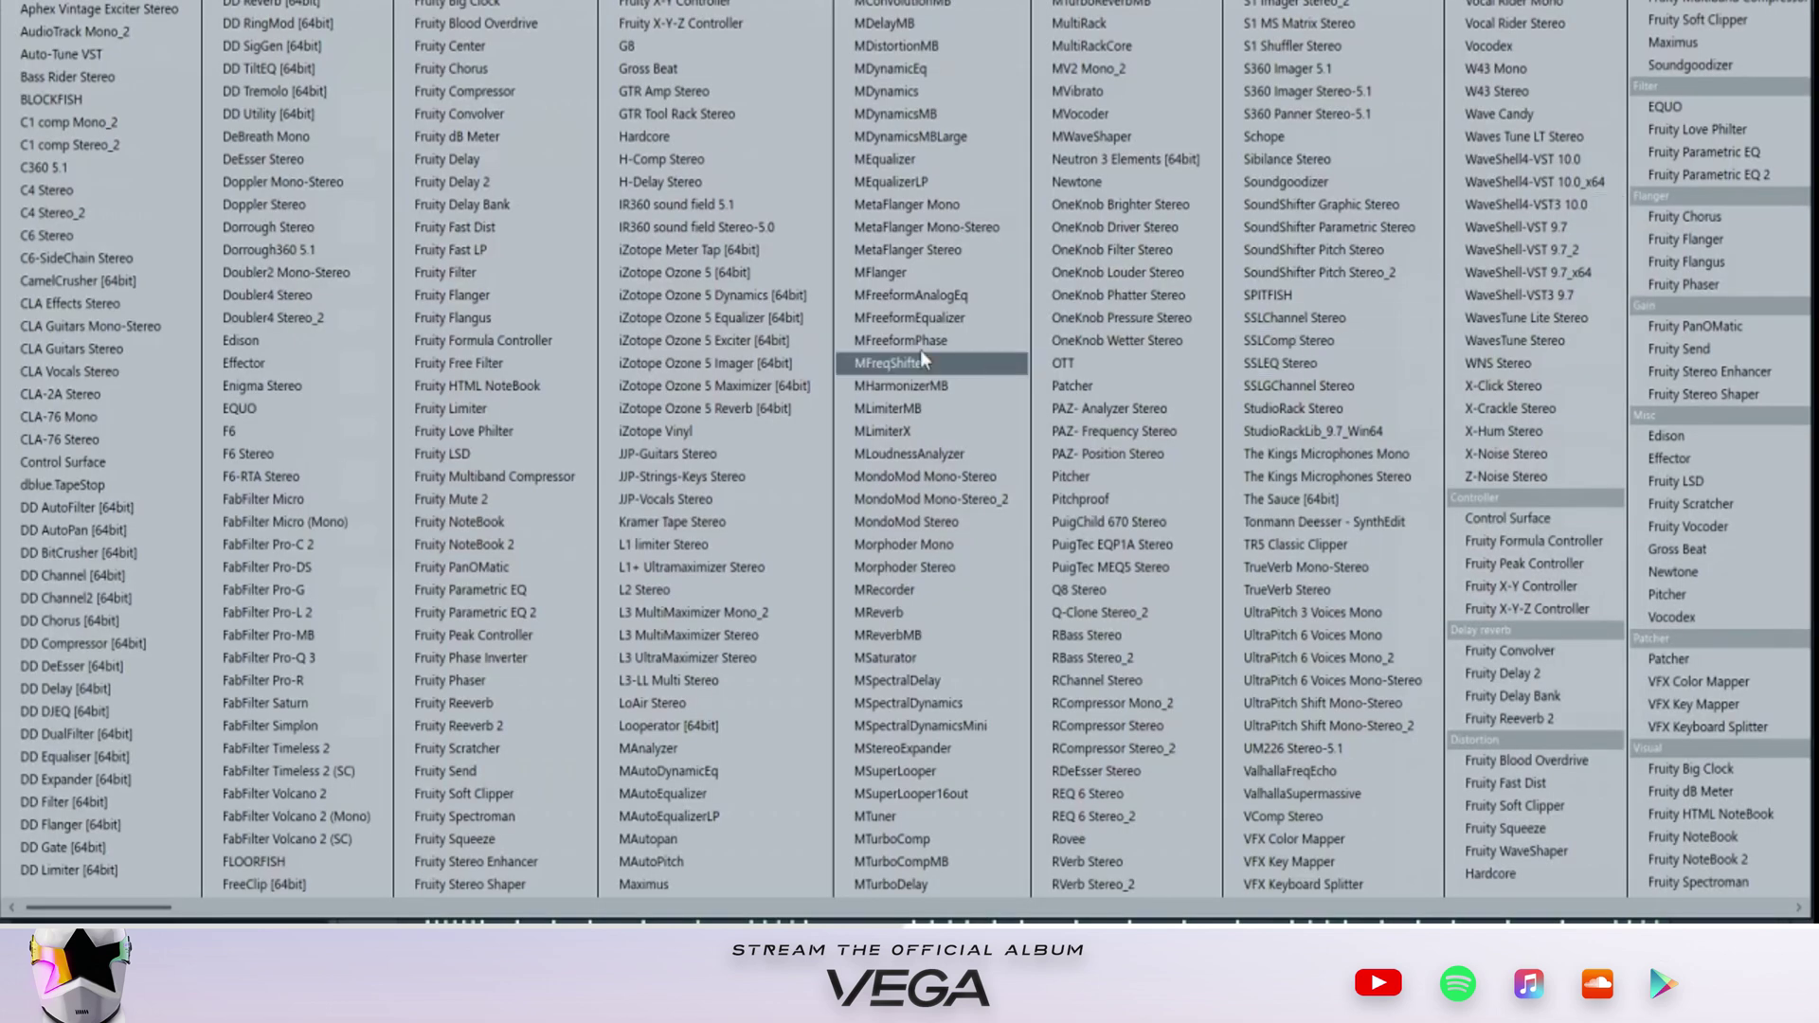
pyautogui.click(775, 362)
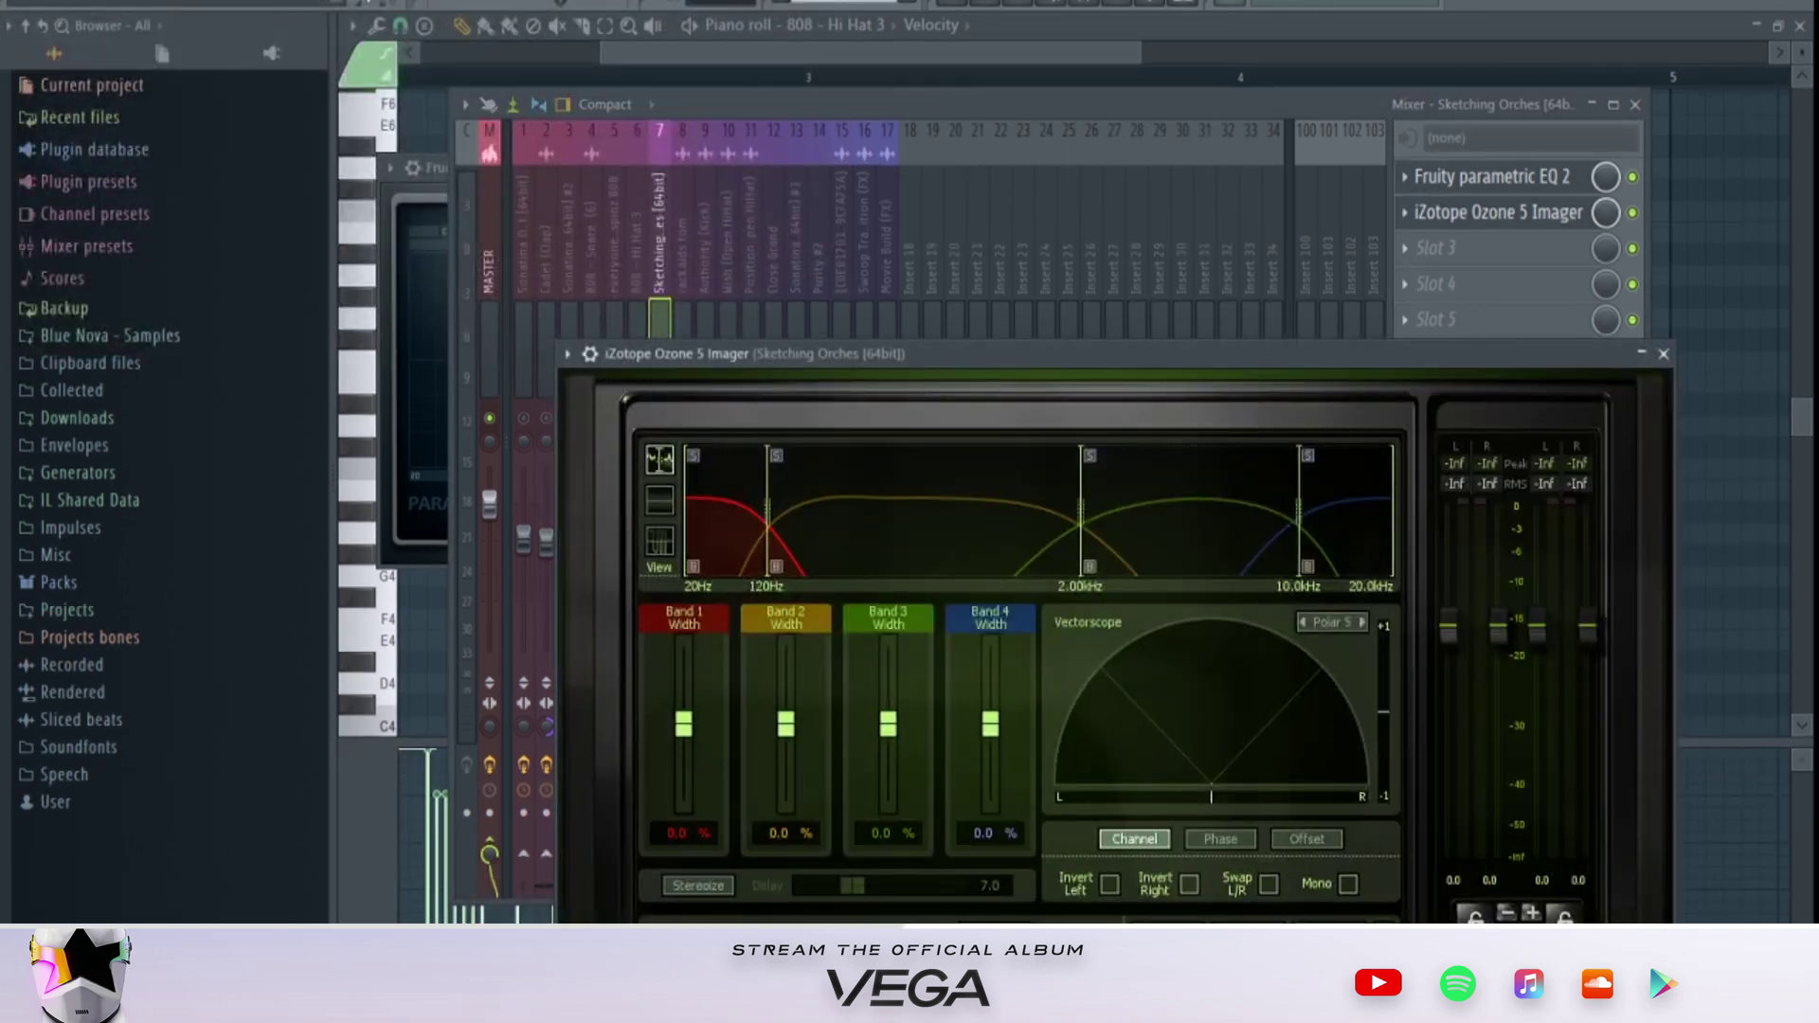
pyautogui.press('space')
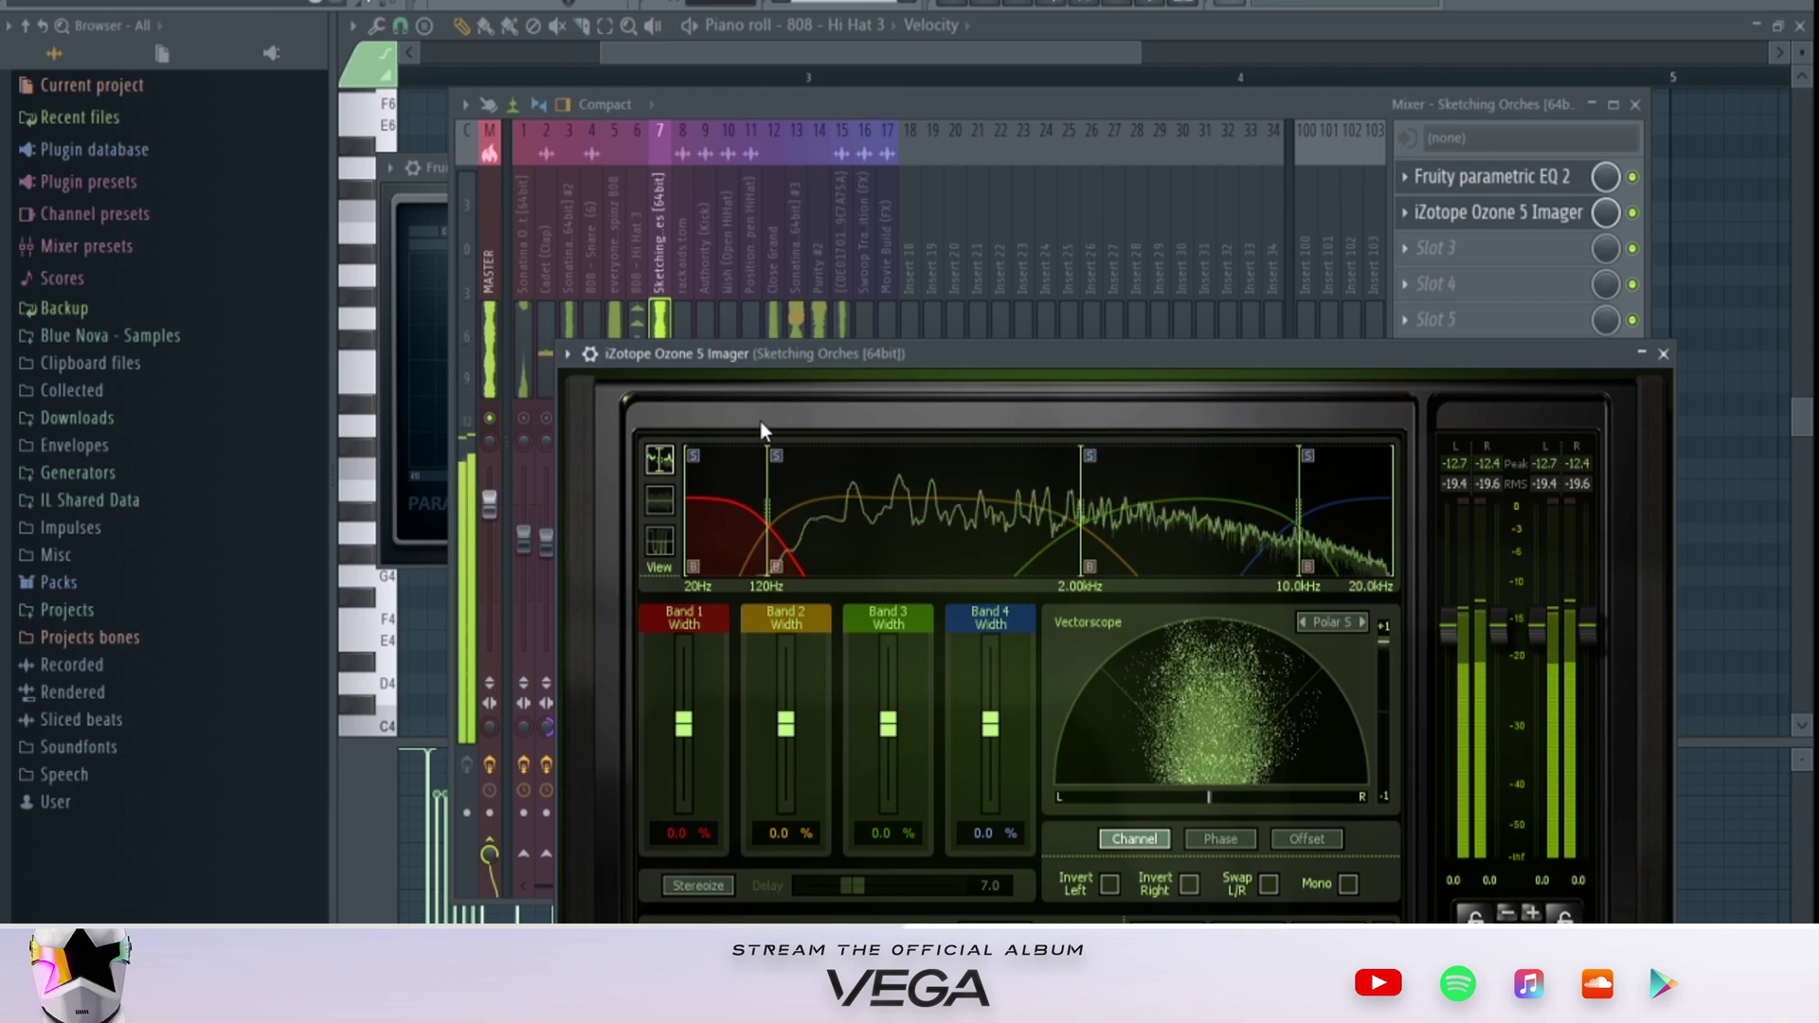
pyautogui.press('space')
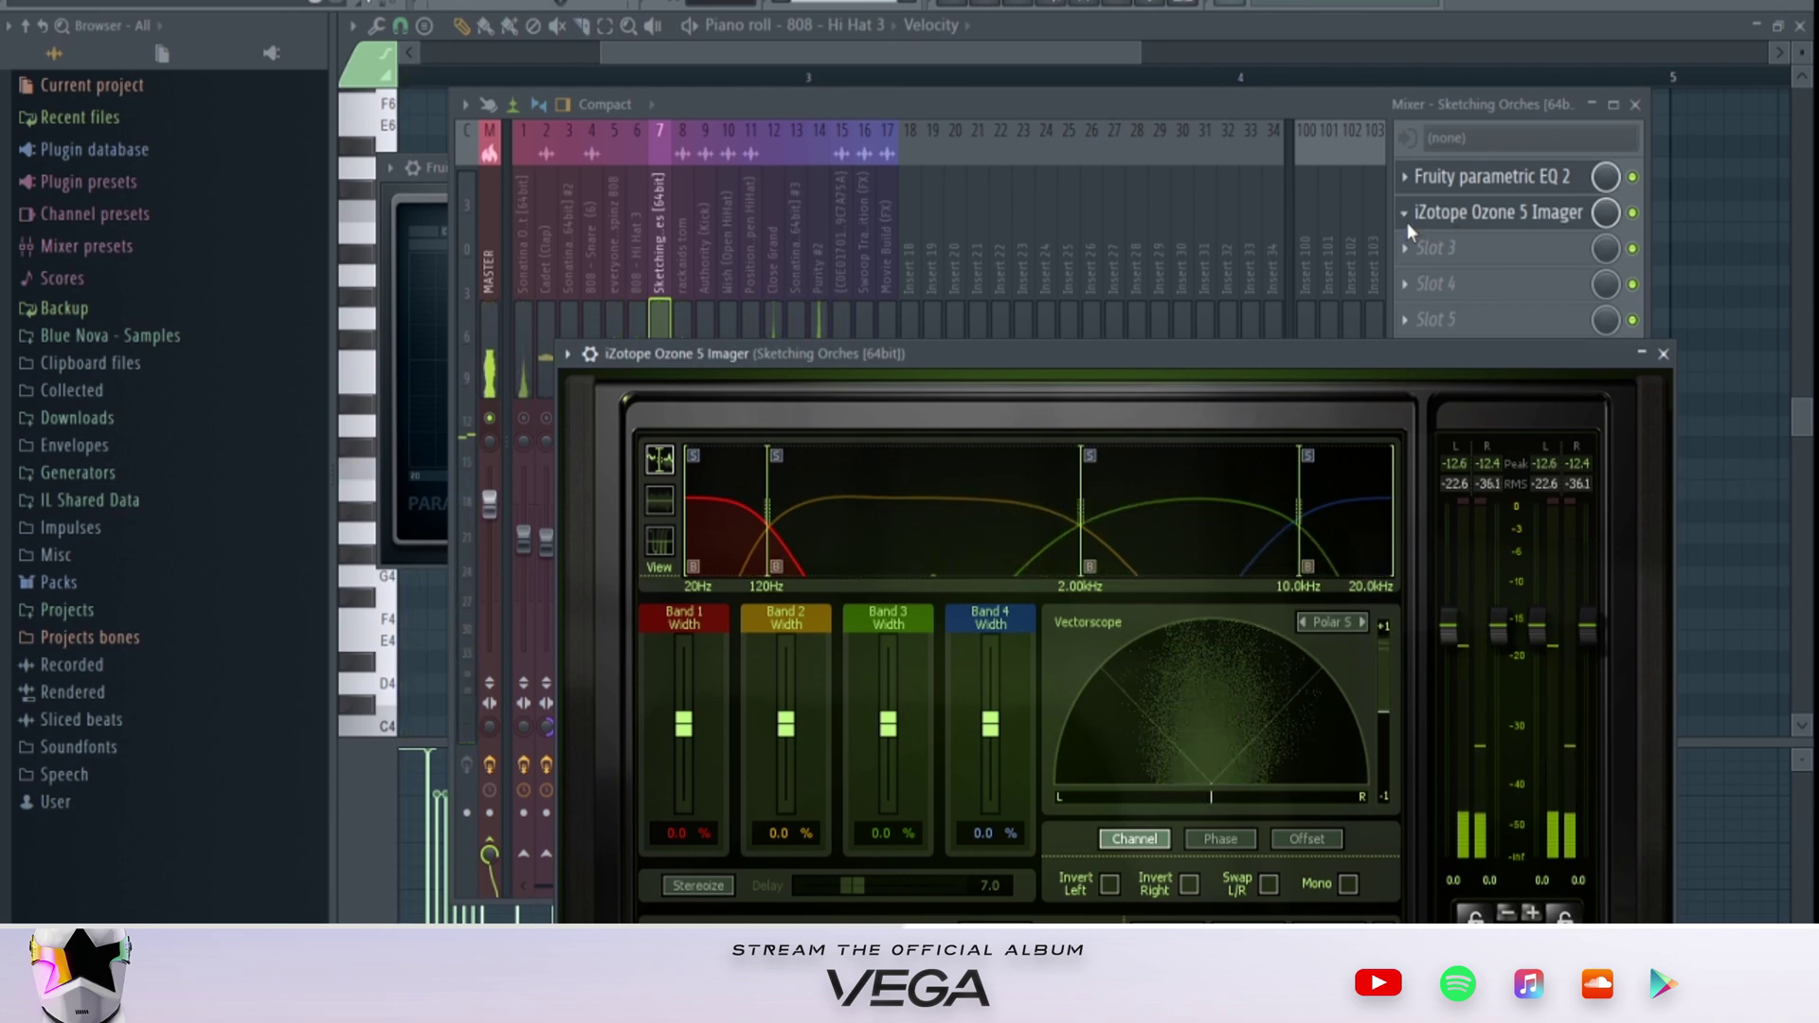
pyautogui.click(1406, 223)
pyautogui.moveTo(1428, 243)
pyautogui.click(38, 2)
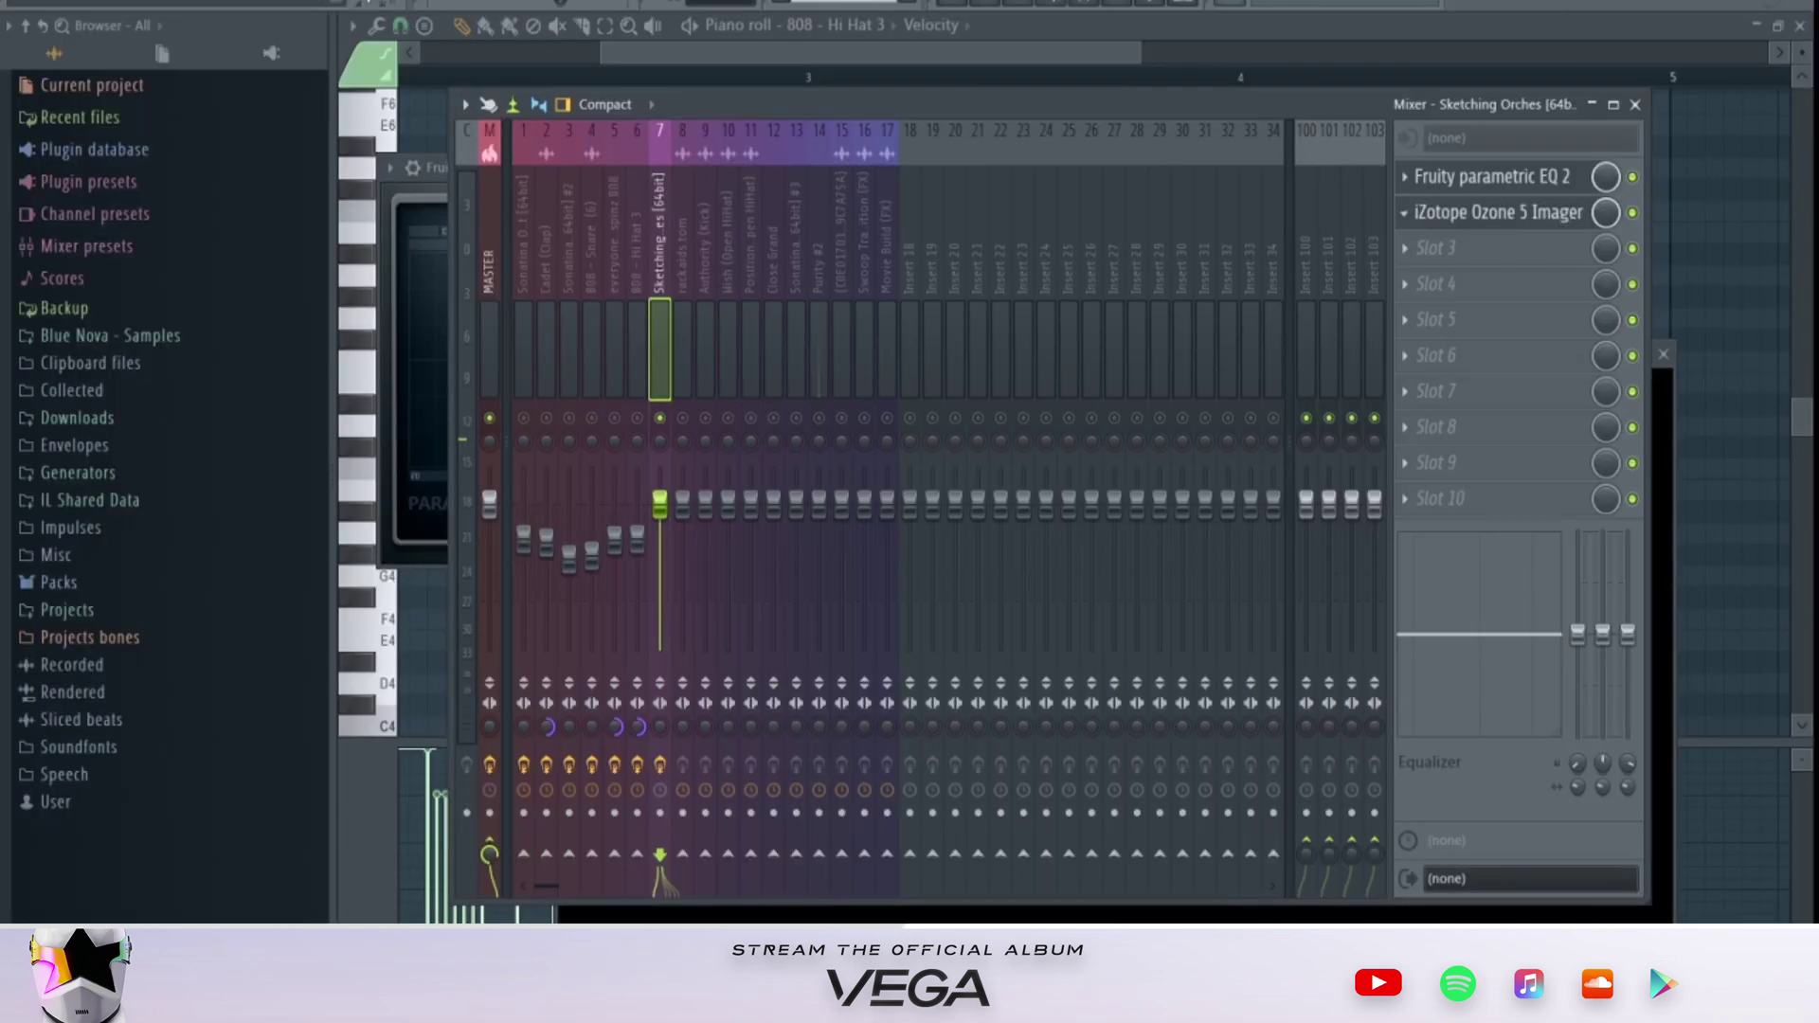
# Step: Play the loop and lower the faders of the Sketching Orches track slightly and the Sonatina Orchest #3 track further
pyautogui.press('space')
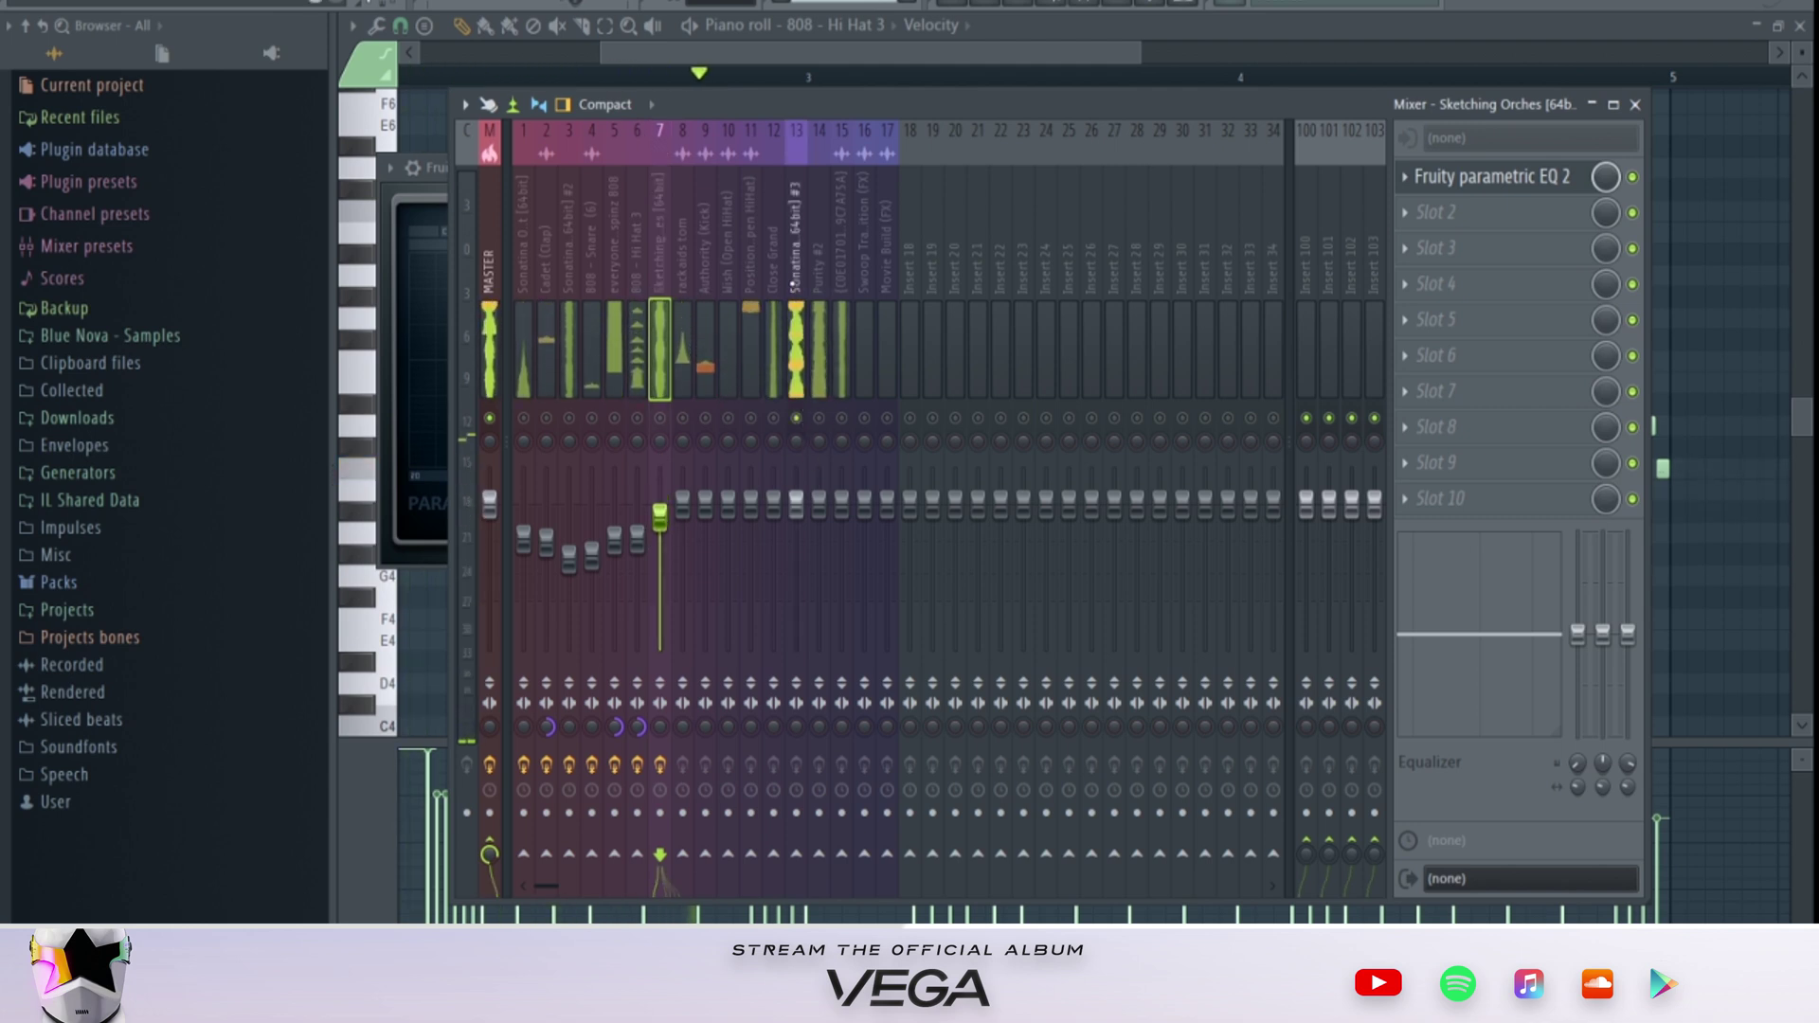
pyautogui.click(786, 525)
pyautogui.moveTo(778, 533); pyautogui.dragTo(779, 584)
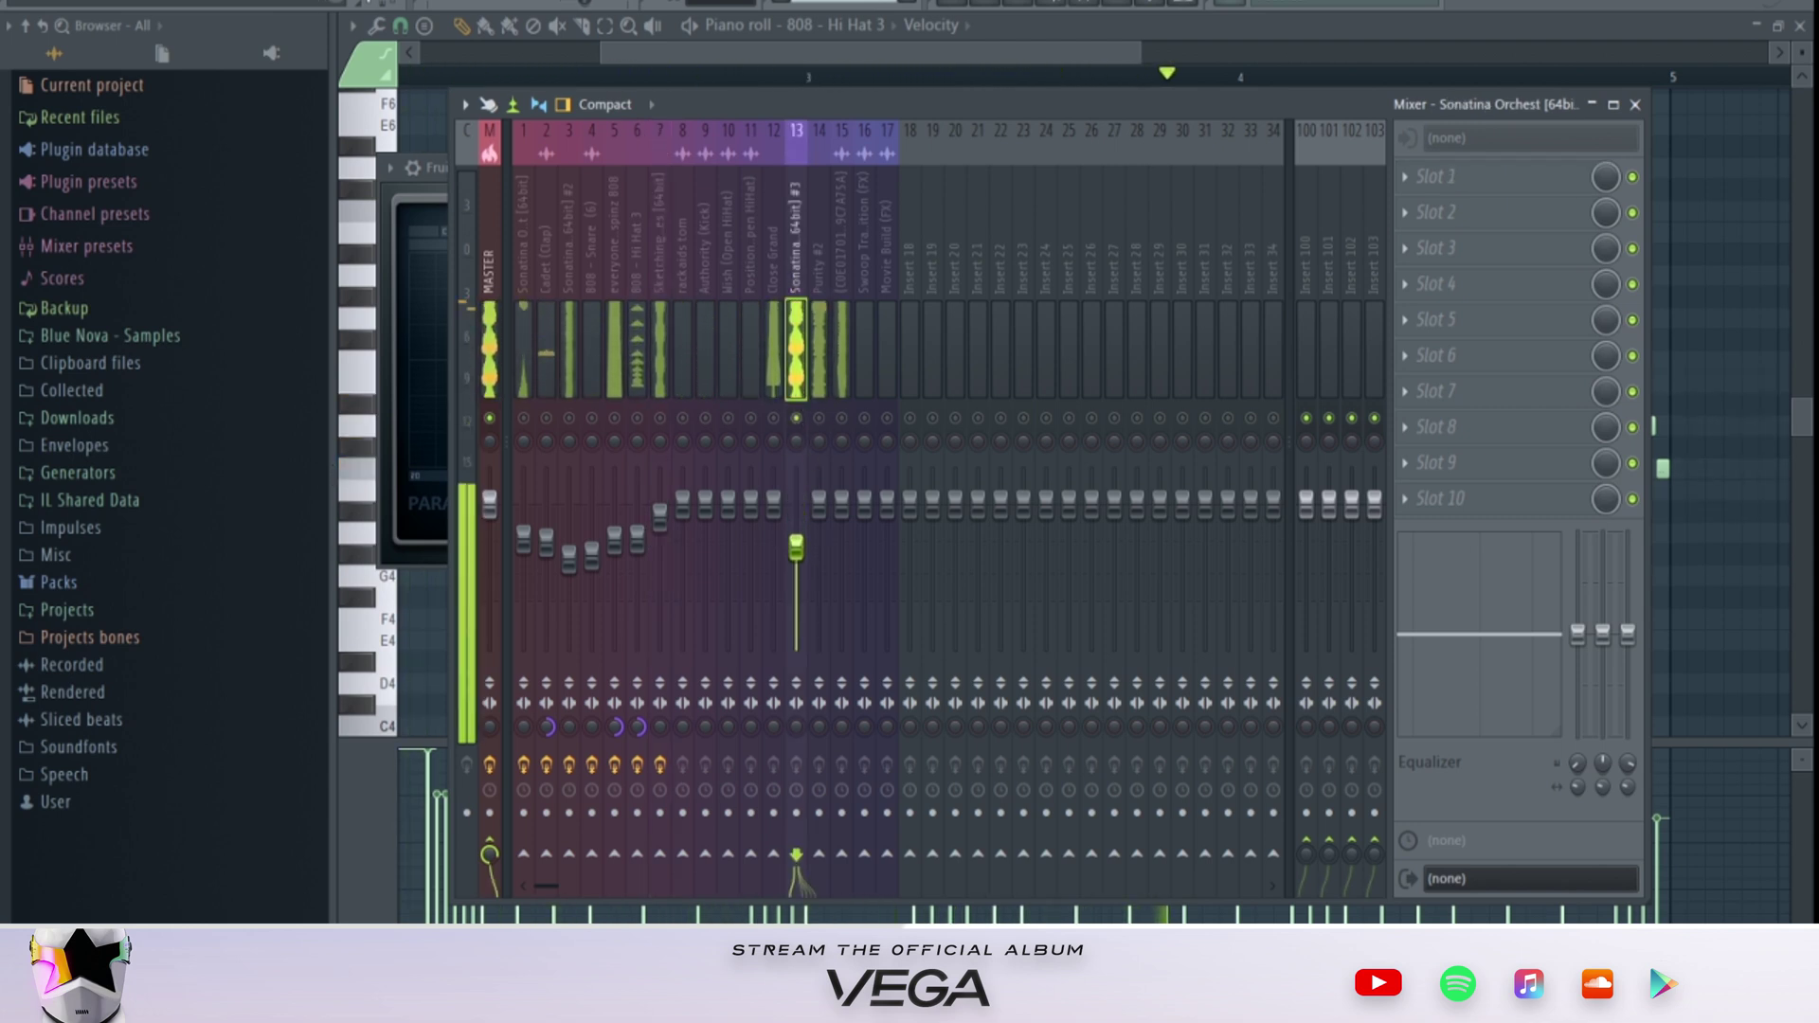
# Step: Add Fruity Parametric EQ 2 to Sonatina Orchest #3 with the 20Hz + 18kHz cut preset, raise the low cut, and lower the fader further
pyautogui.click(1535, 208)
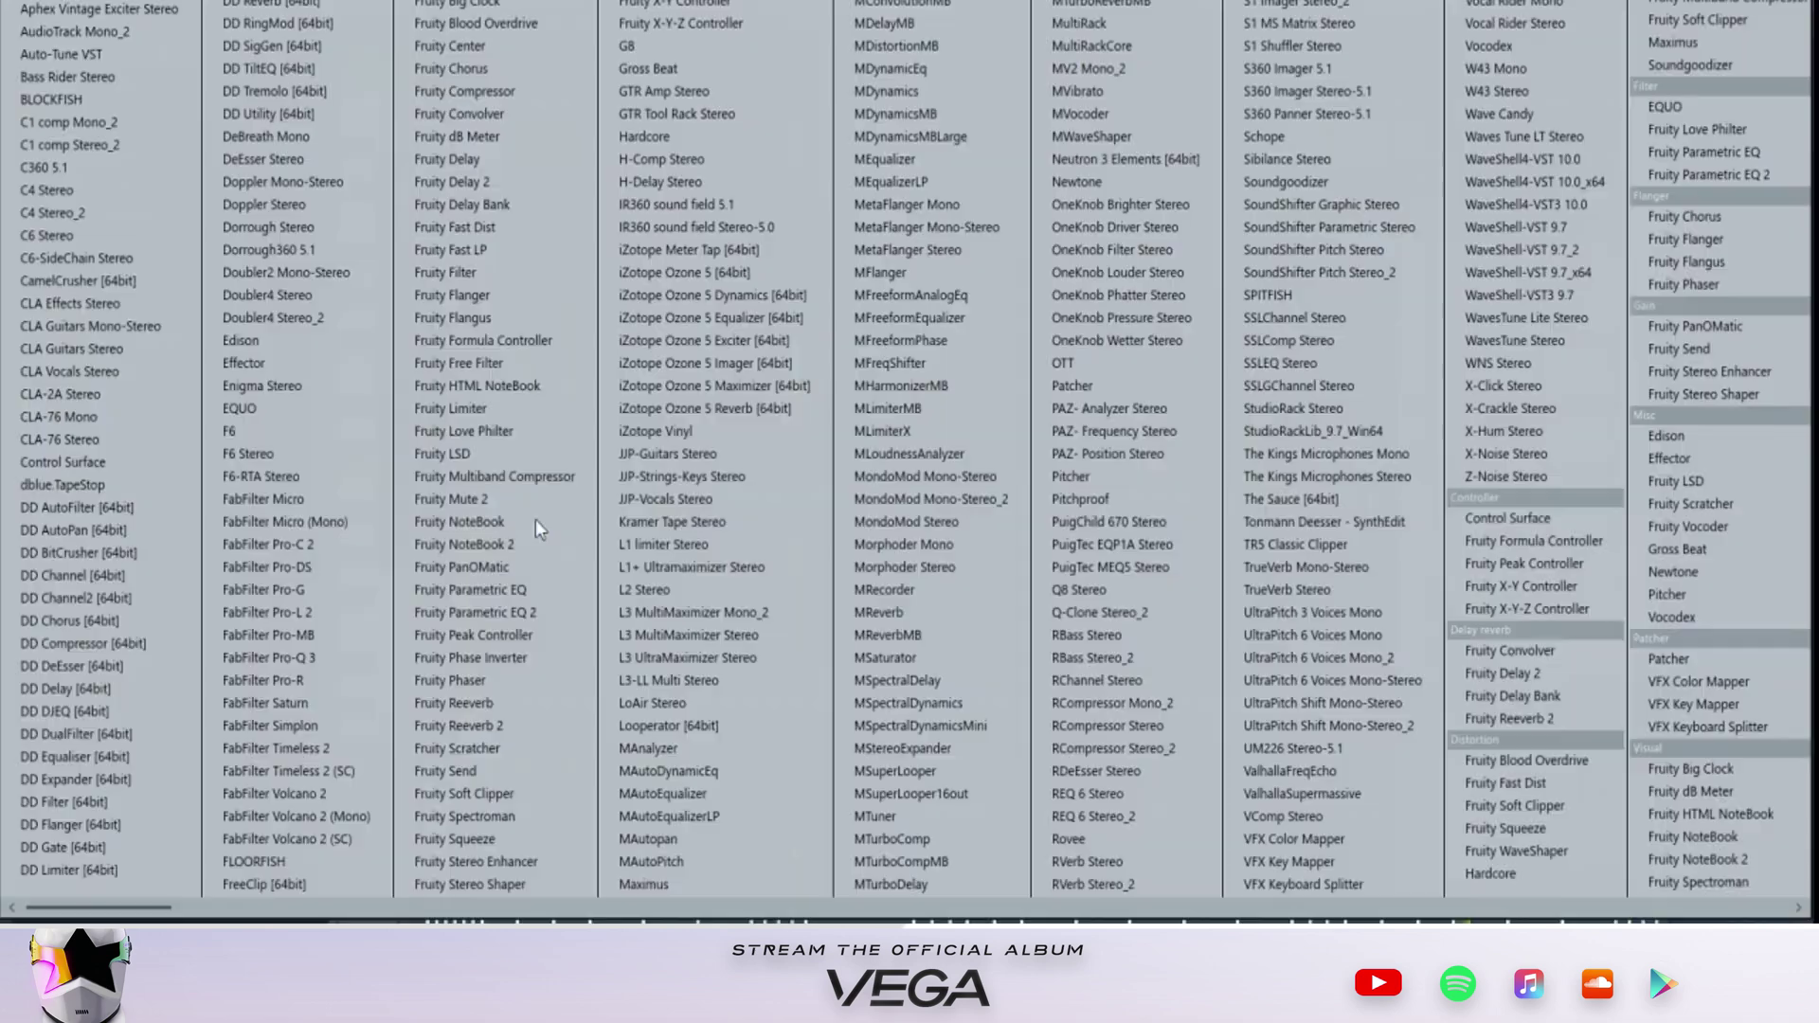
pyautogui.click(473, 616)
pyautogui.click(360, 137)
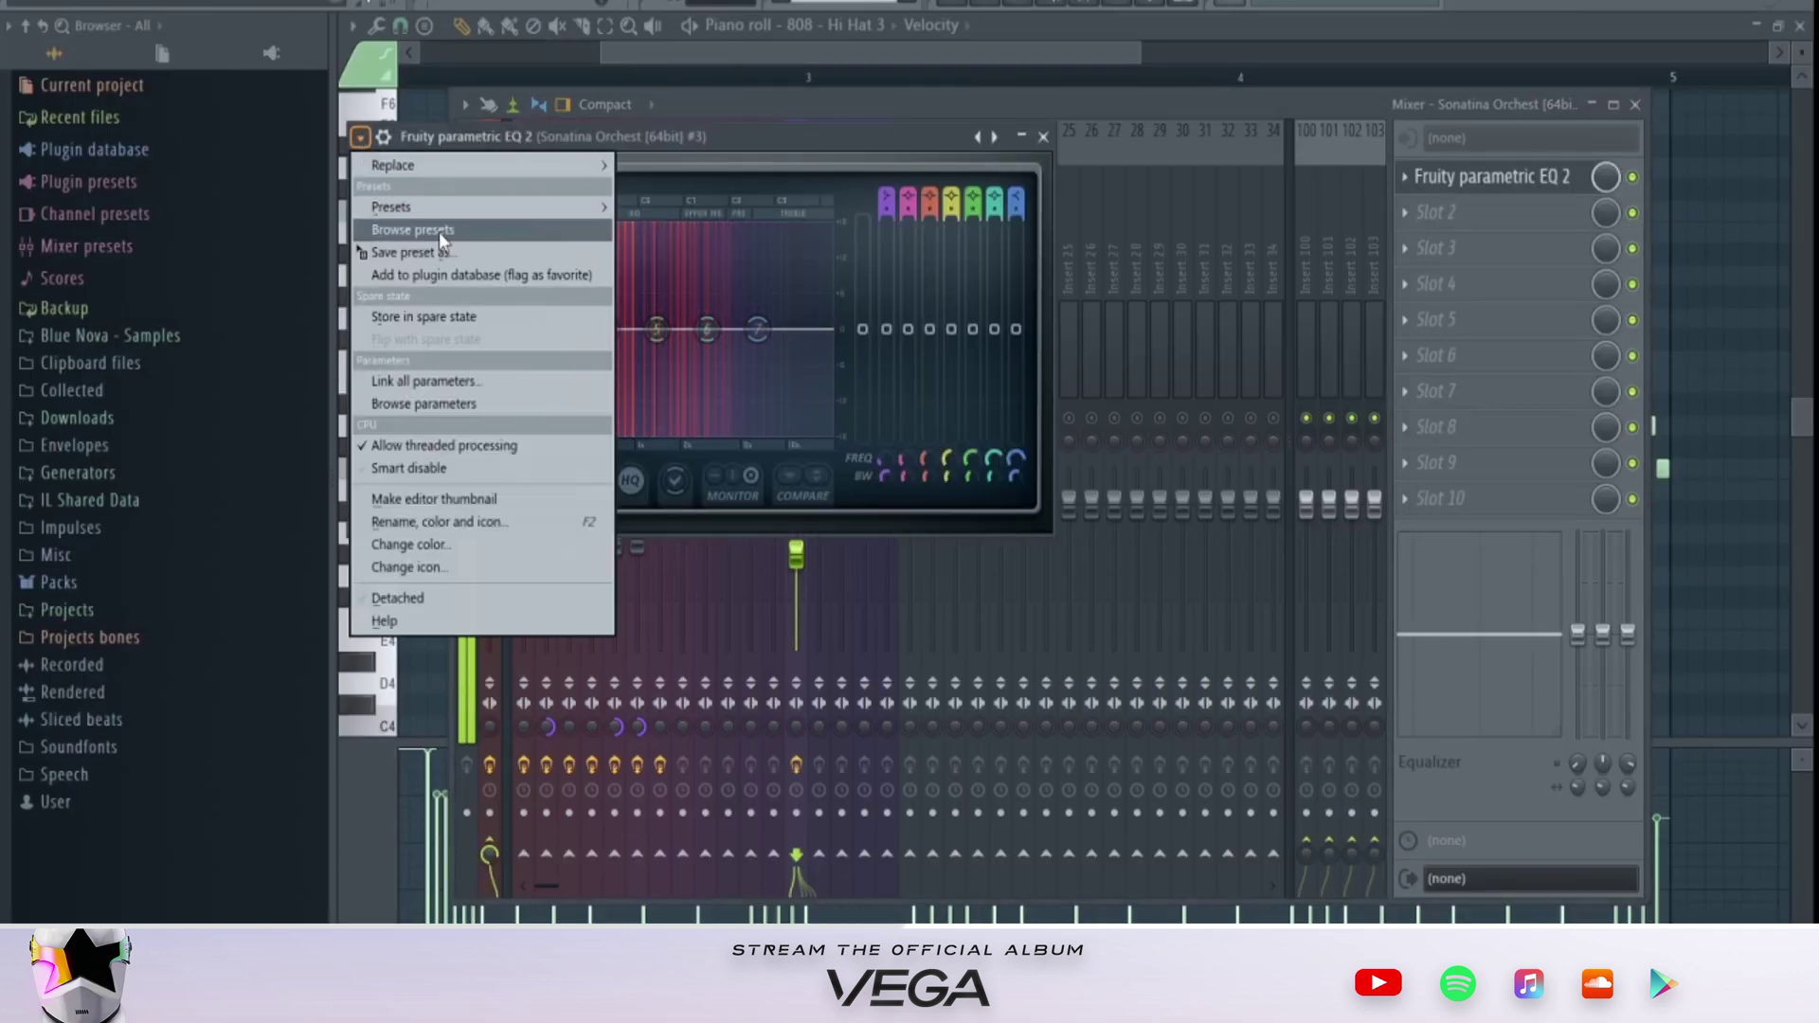
pyautogui.moveTo(440, 210)
pyautogui.click(652, 246)
pyautogui.moveTo(400, 329); pyautogui.dragTo(510, 328)
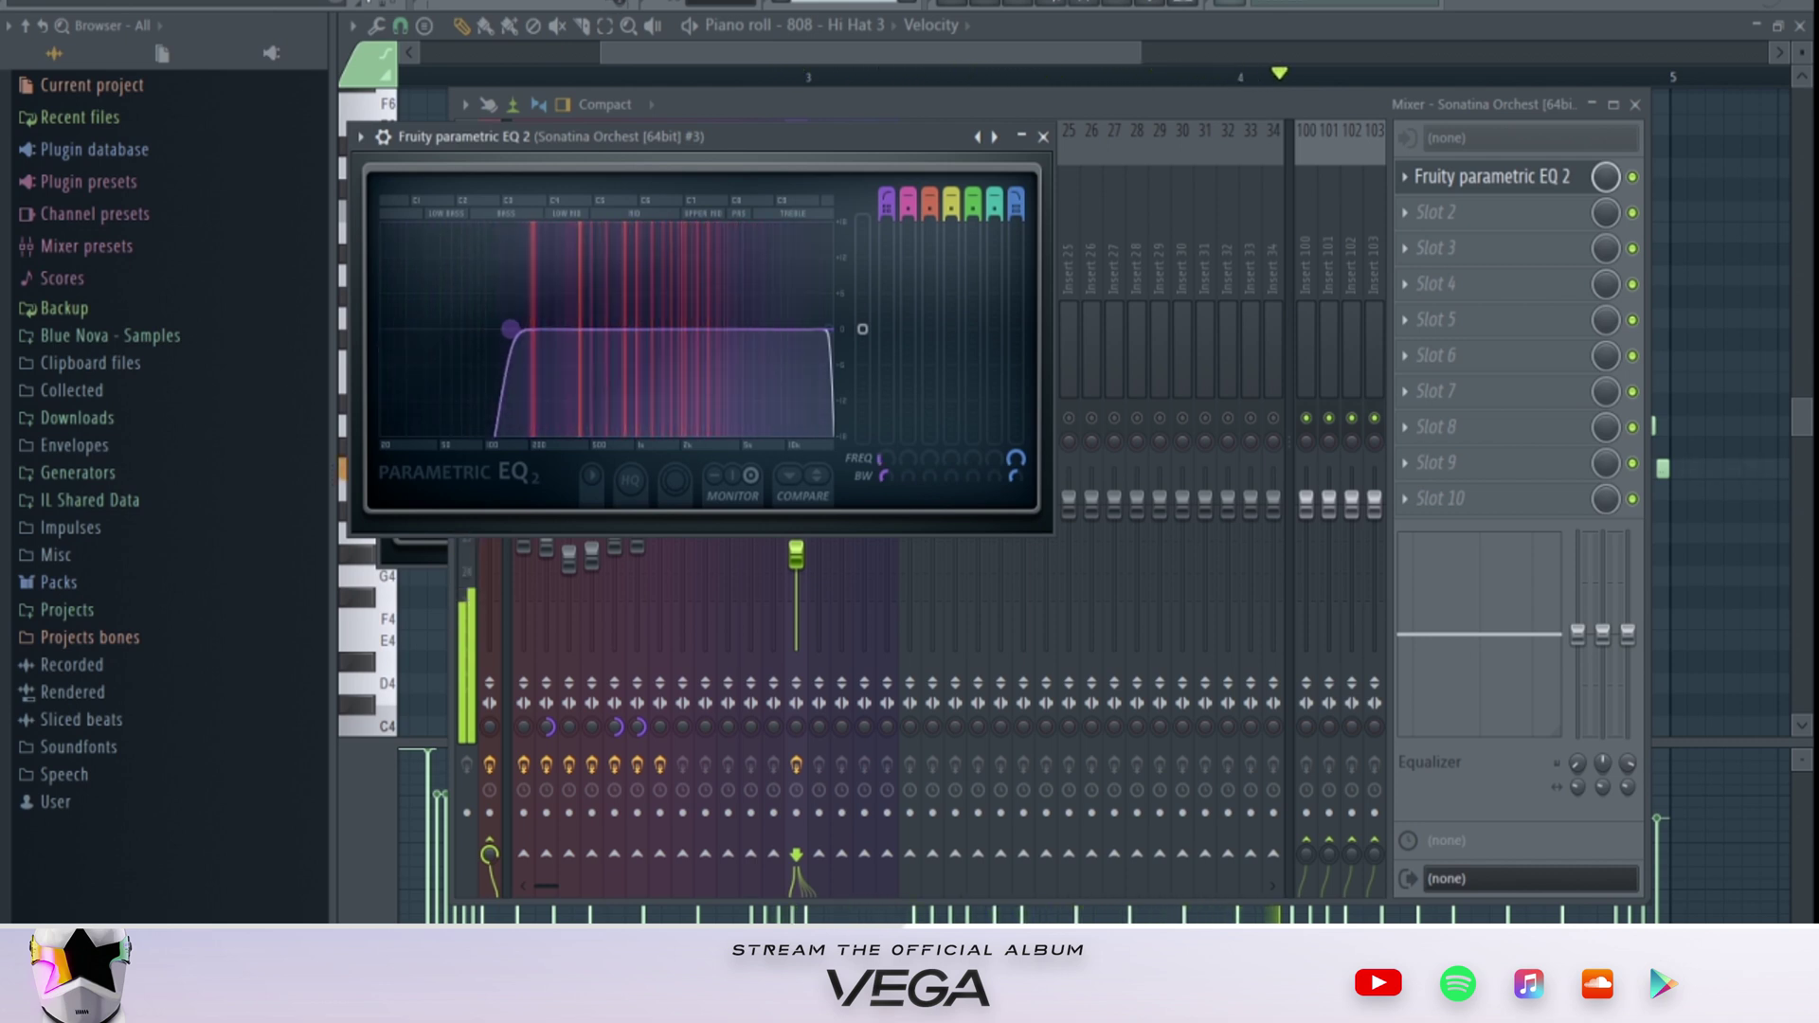
pyautogui.click(894, 105)
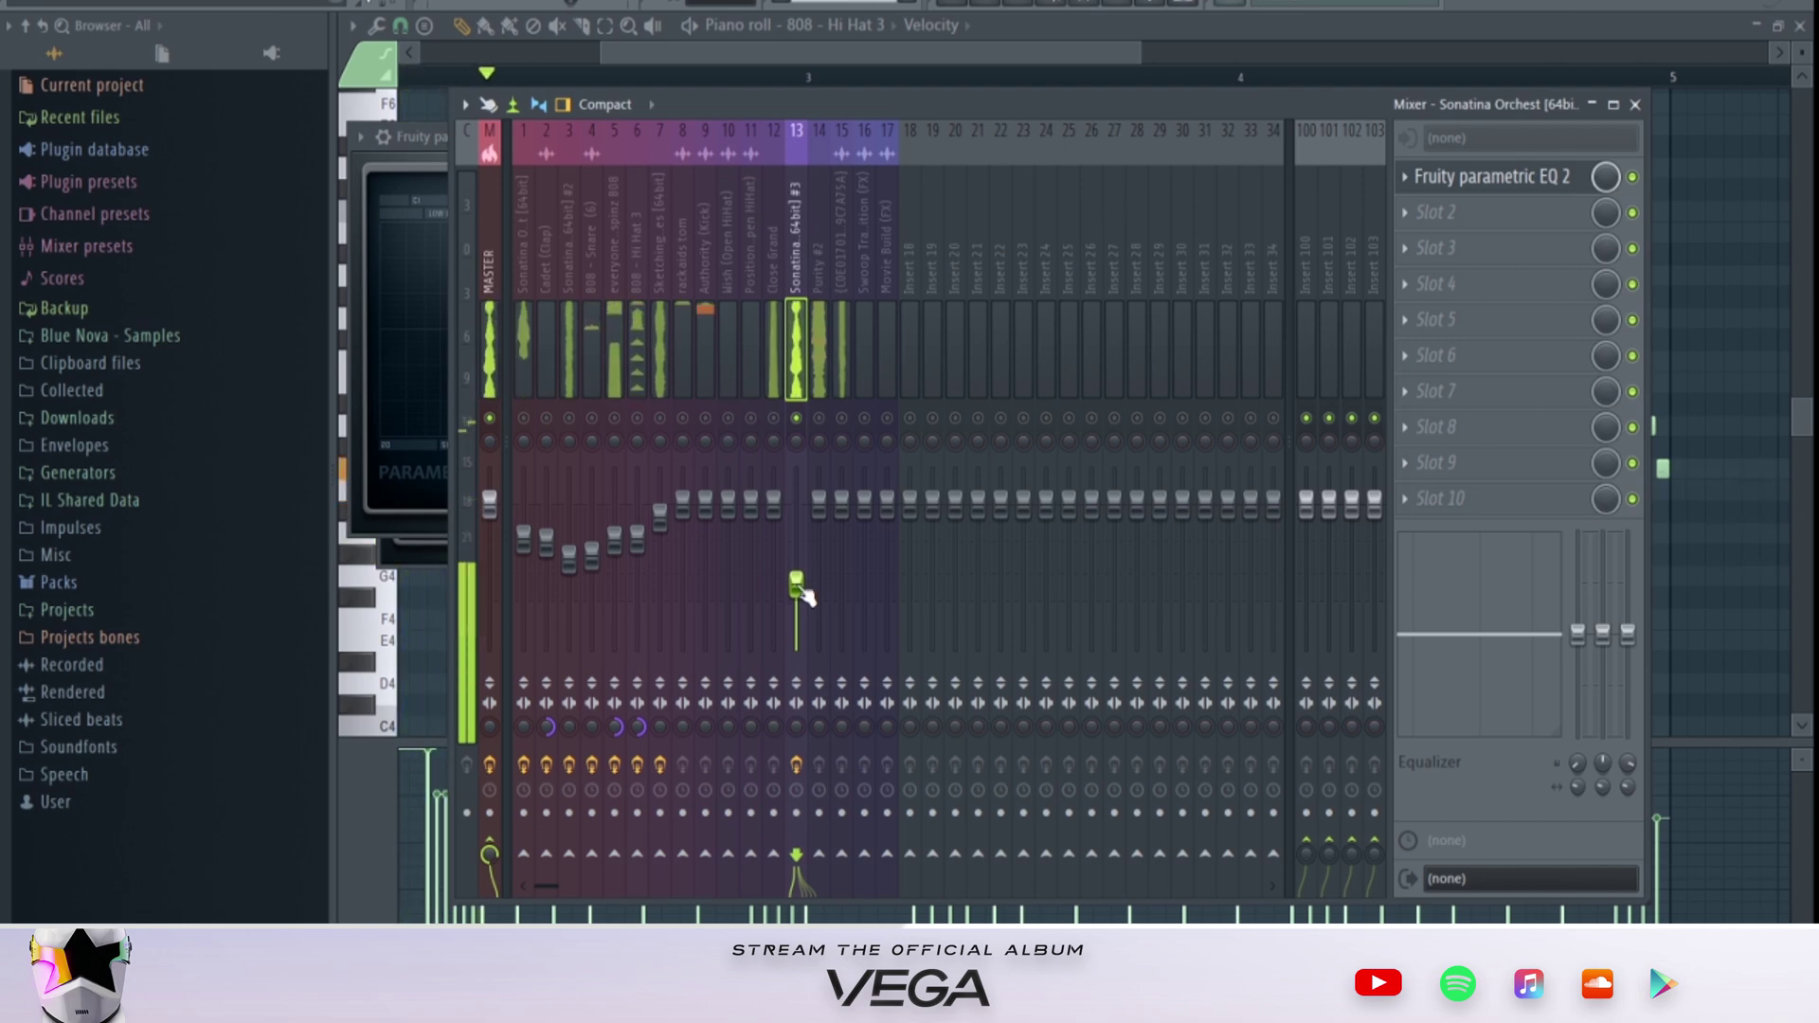
# Step: Add Fruity Parametric EQ 2 to Purity #2 with the 20Hz + 18kHz cut preset, raise the low cut, and lower the track's fader
pyautogui.click(820, 275)
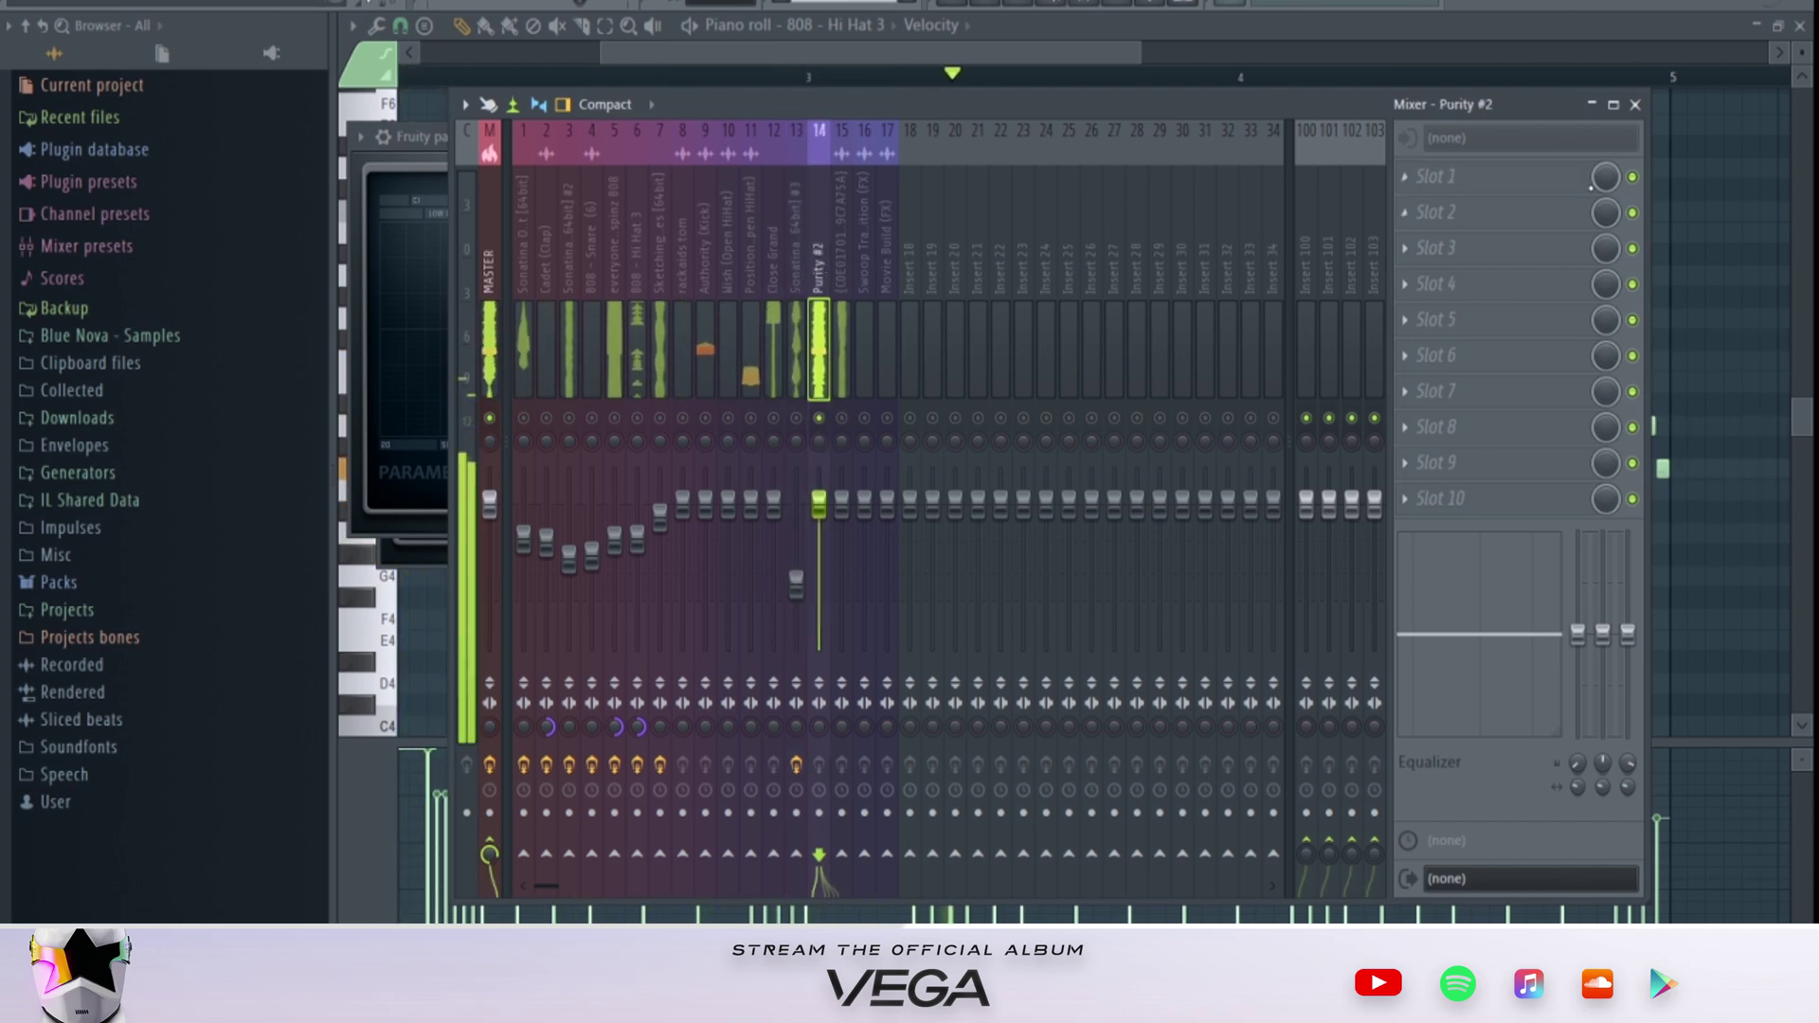
pyautogui.click(1535, 178)
pyautogui.click(482, 613)
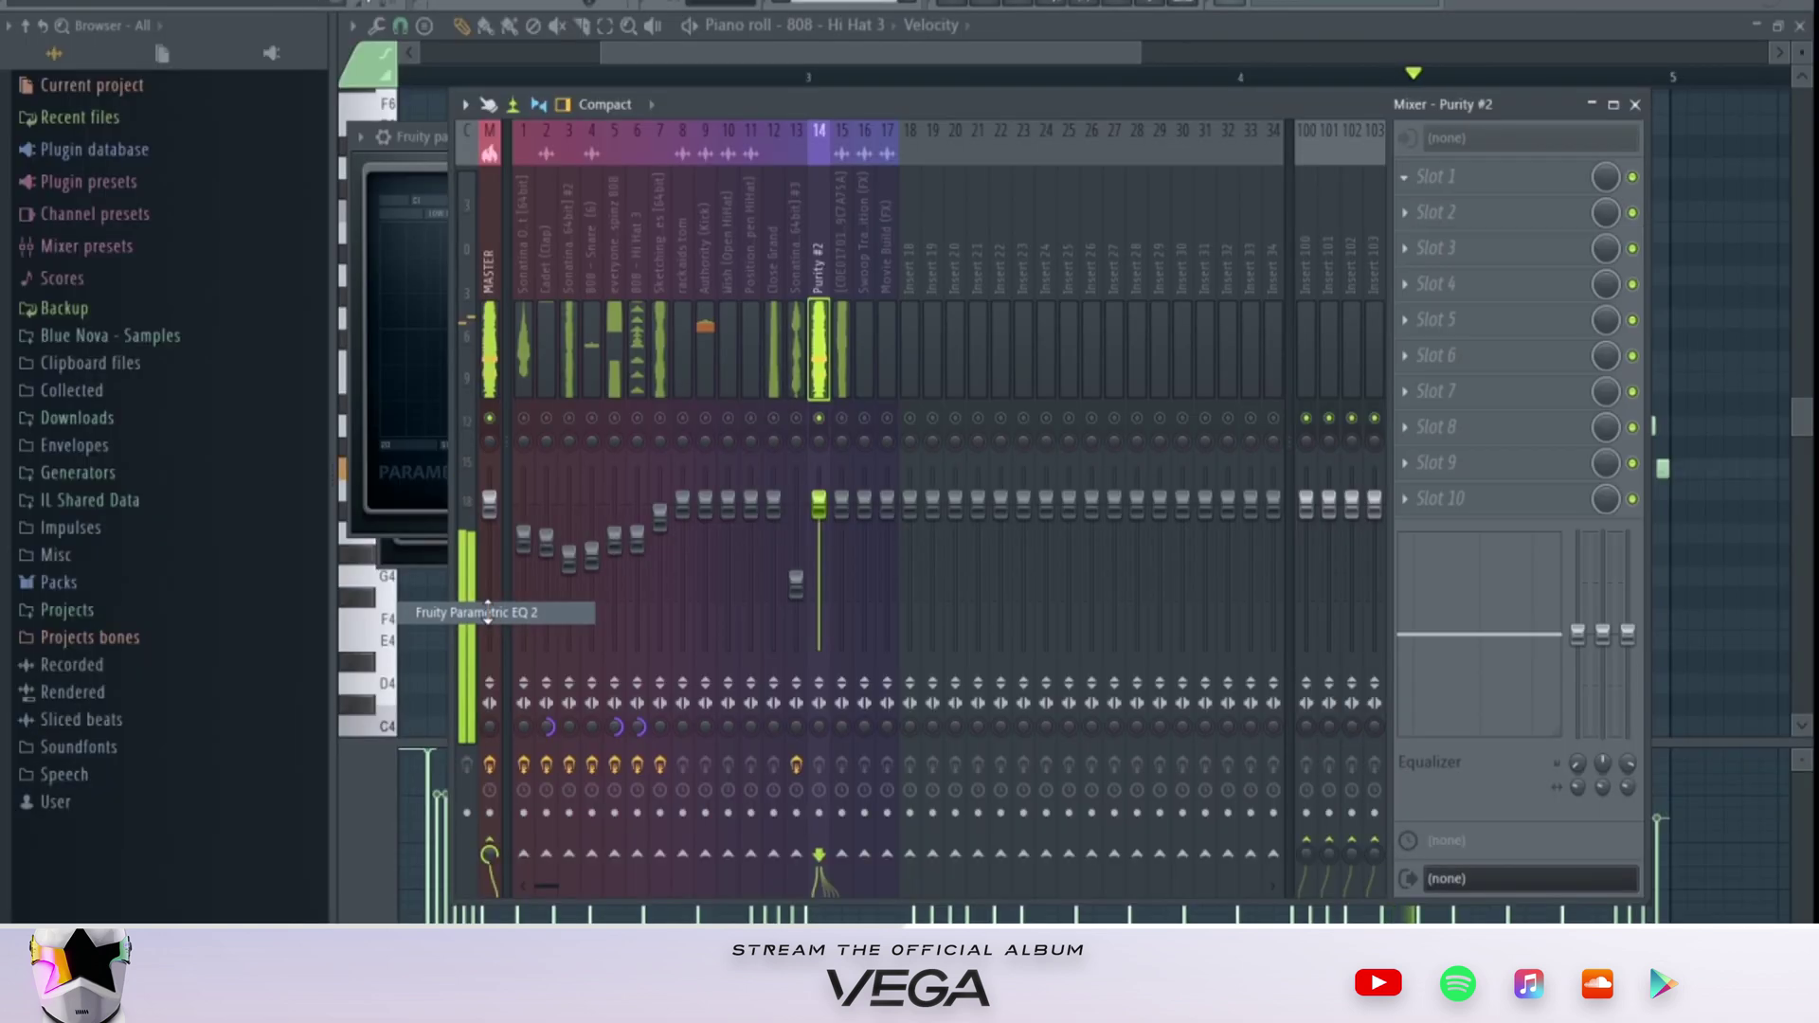
pyautogui.click(535, 137)
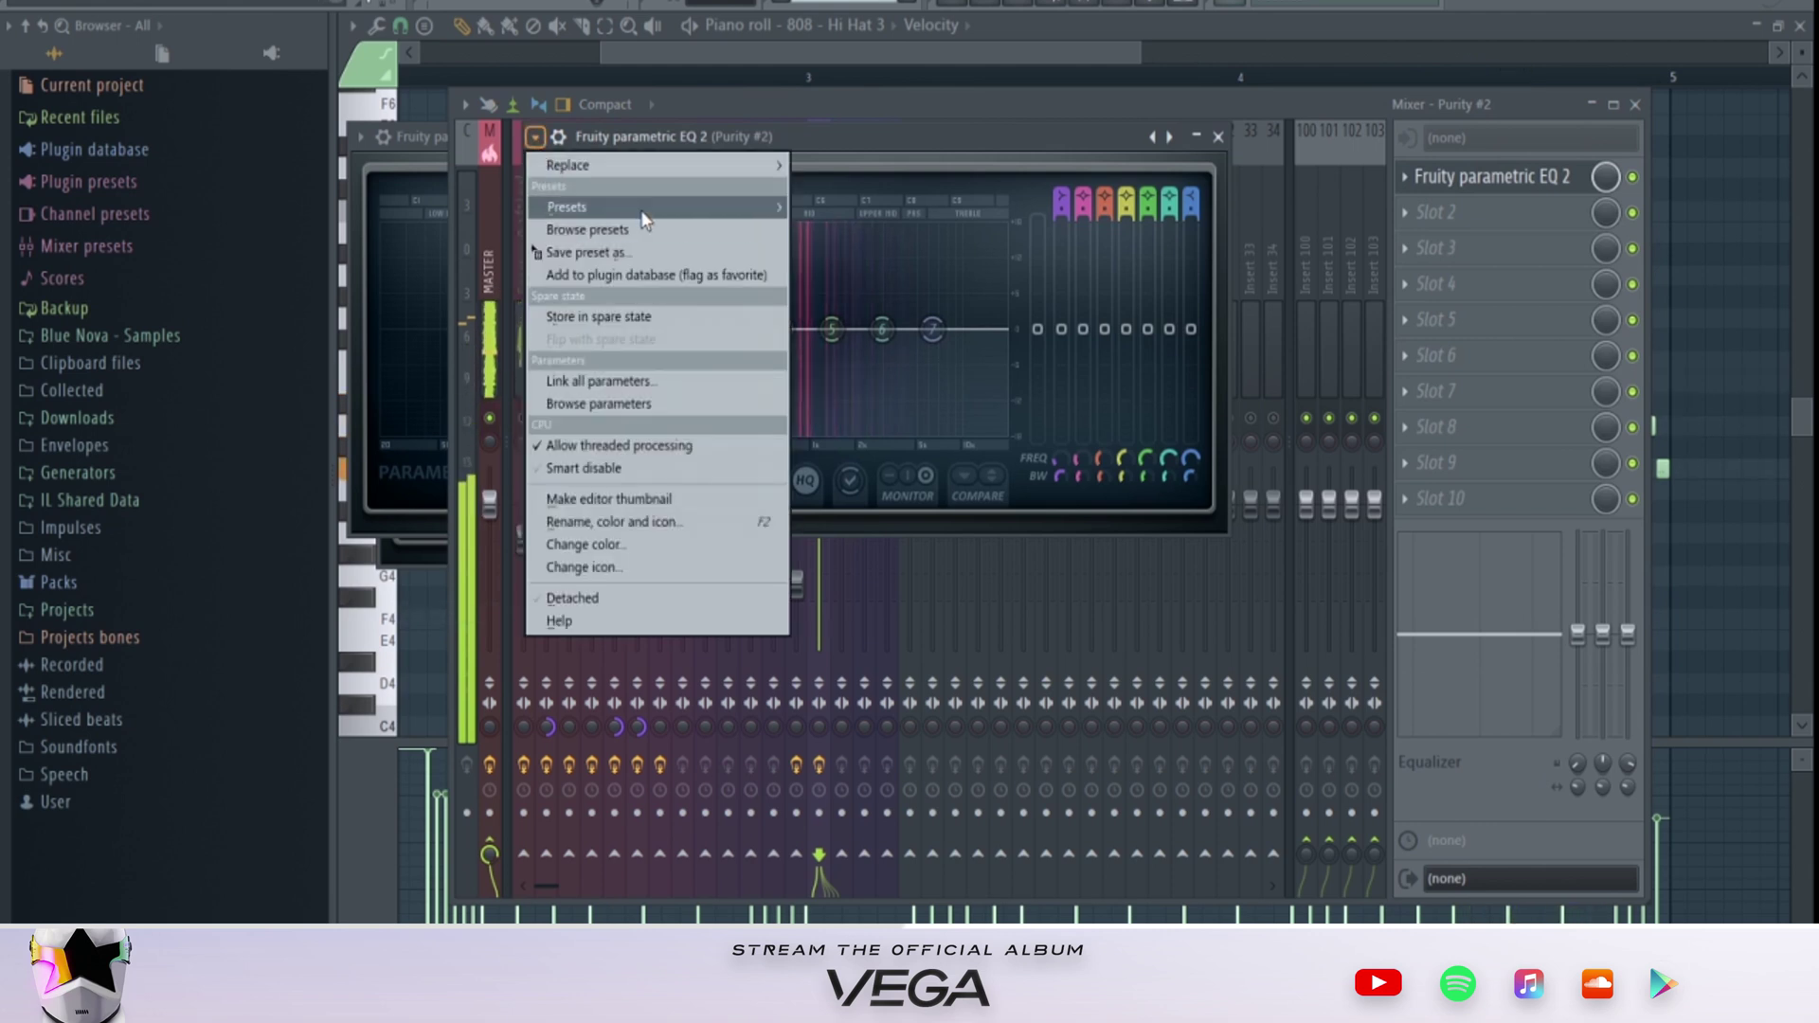
pyautogui.click(826, 242)
pyautogui.moveTo(634, 324); pyautogui.dragTo(673, 329)
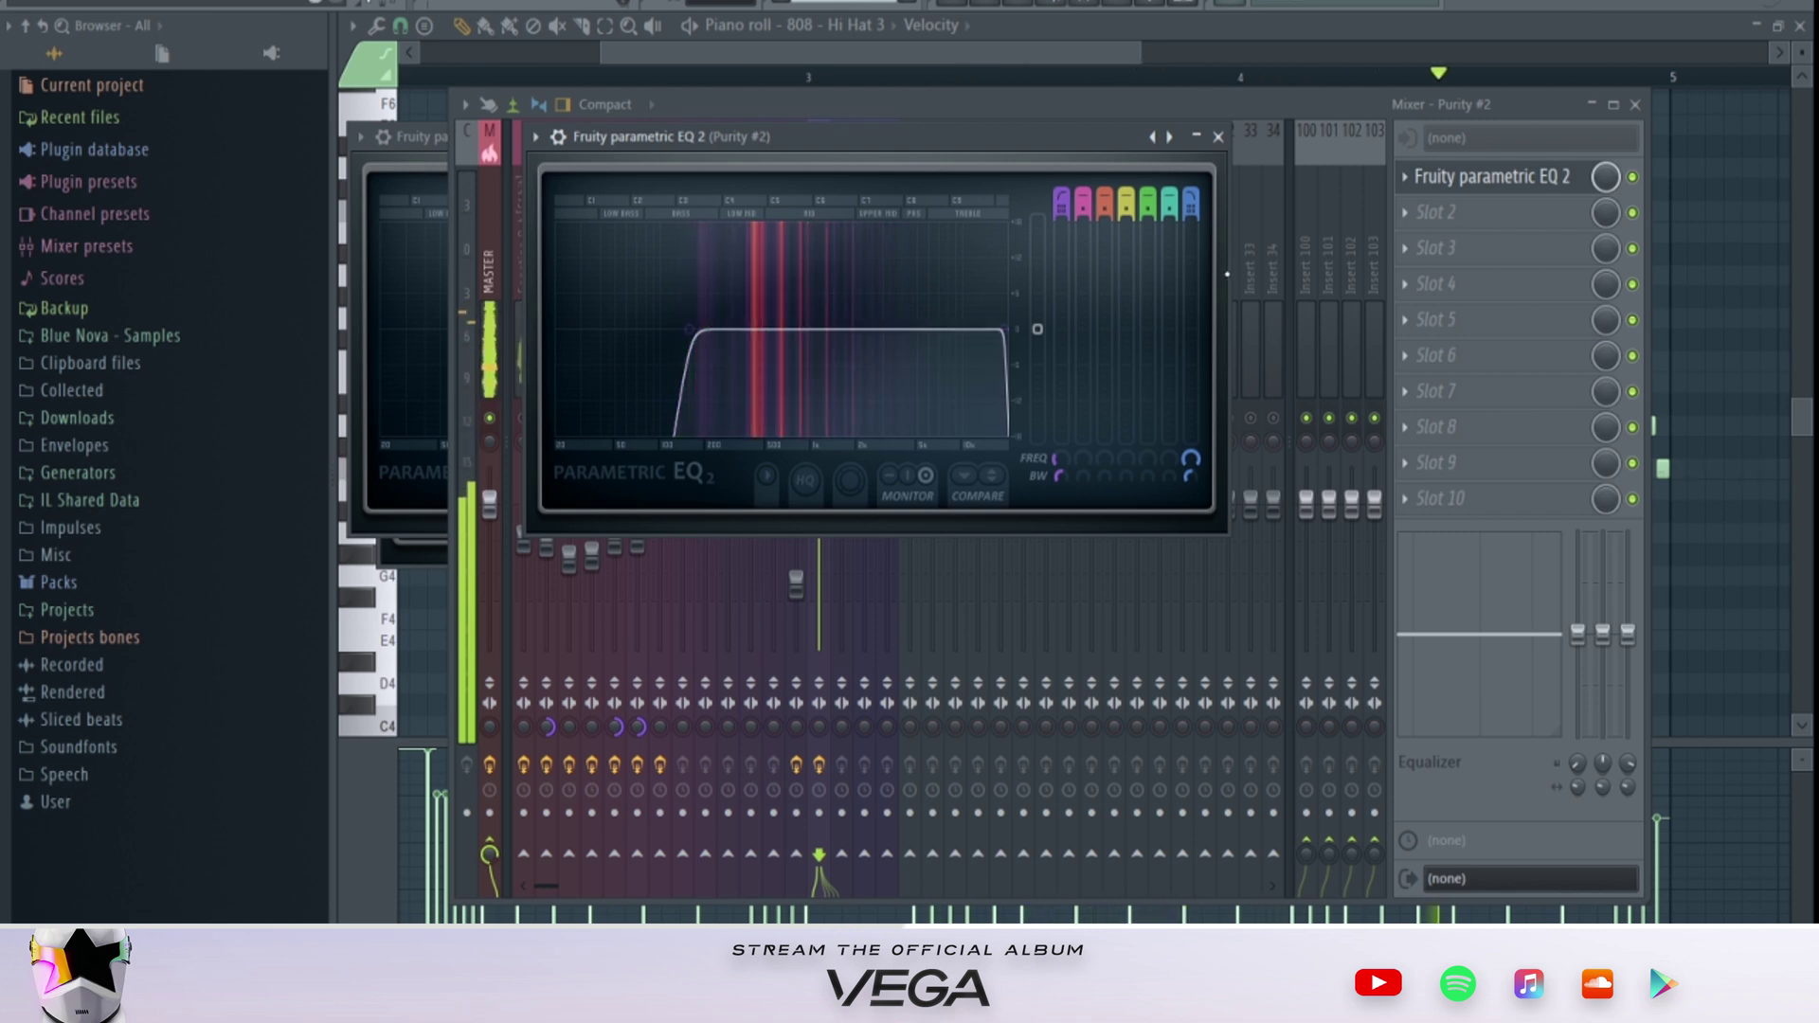
pyautogui.click(1219, 136)
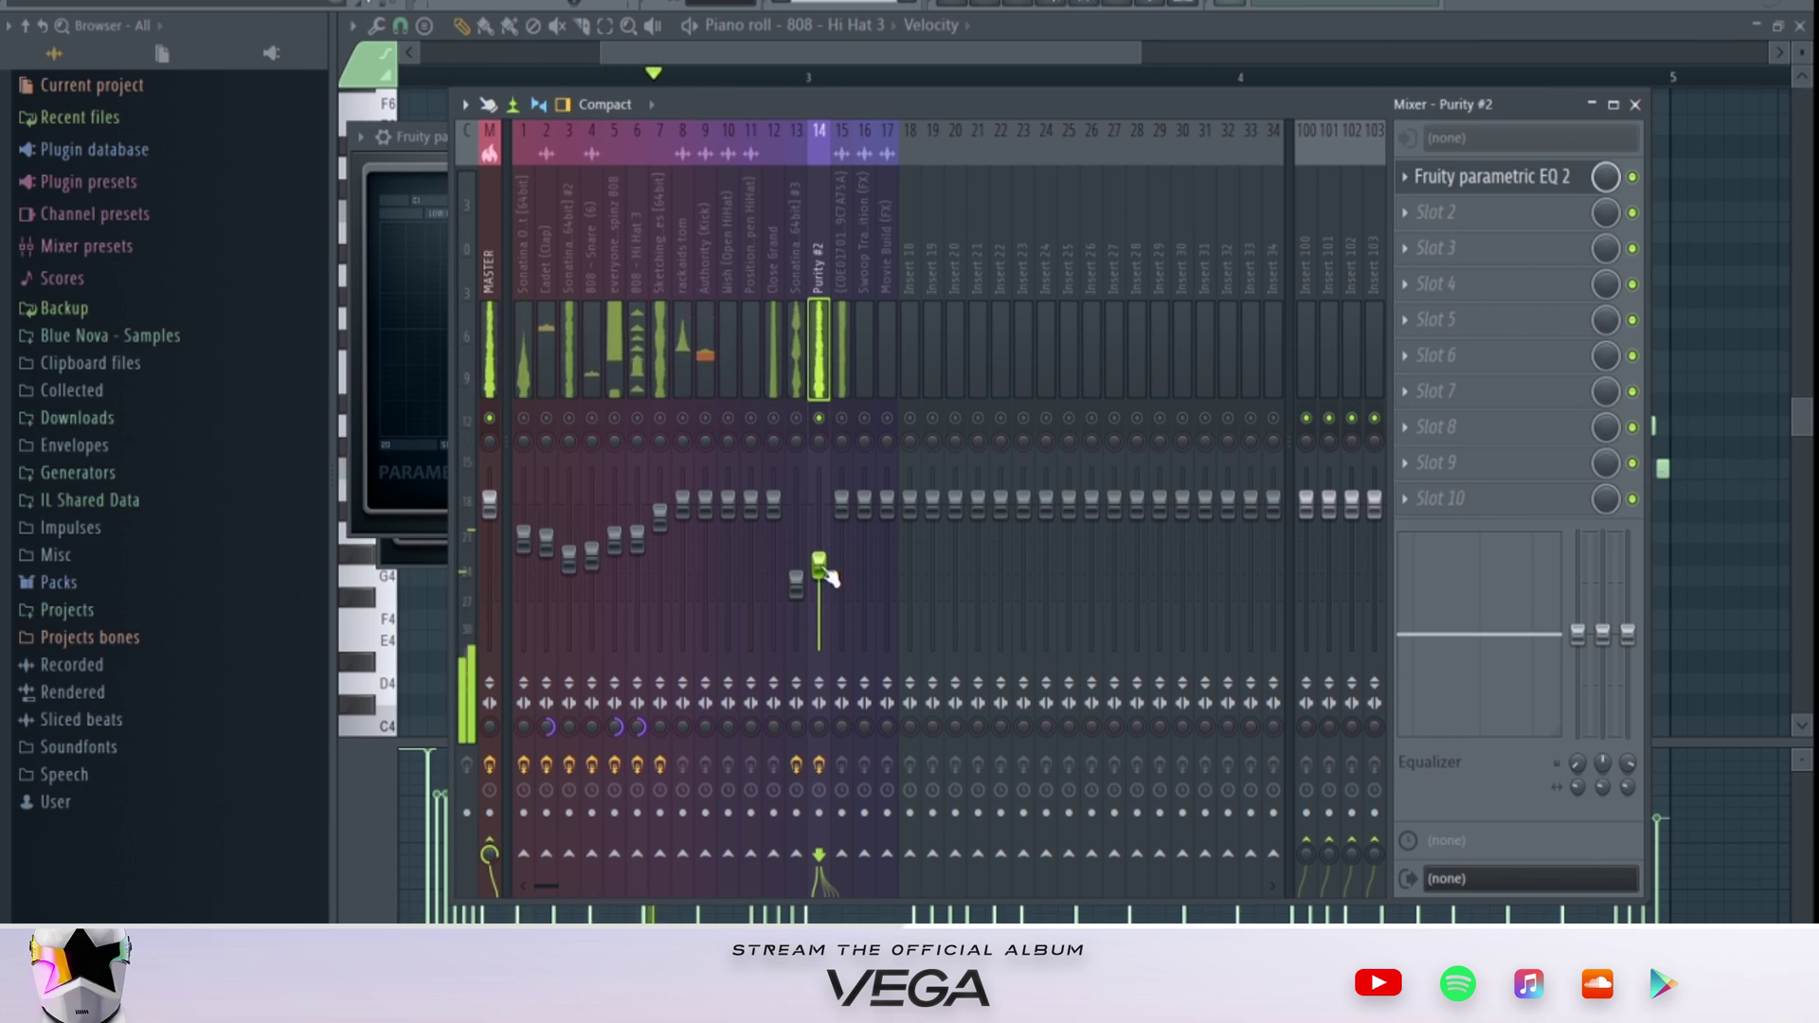
# Step: Add Fruity Parametric EQ 2 to mixer track 15 with the 20Hz + 18kHz cut preset, raise the low cut, and lower the track's fader
pyautogui.click(850, 285)
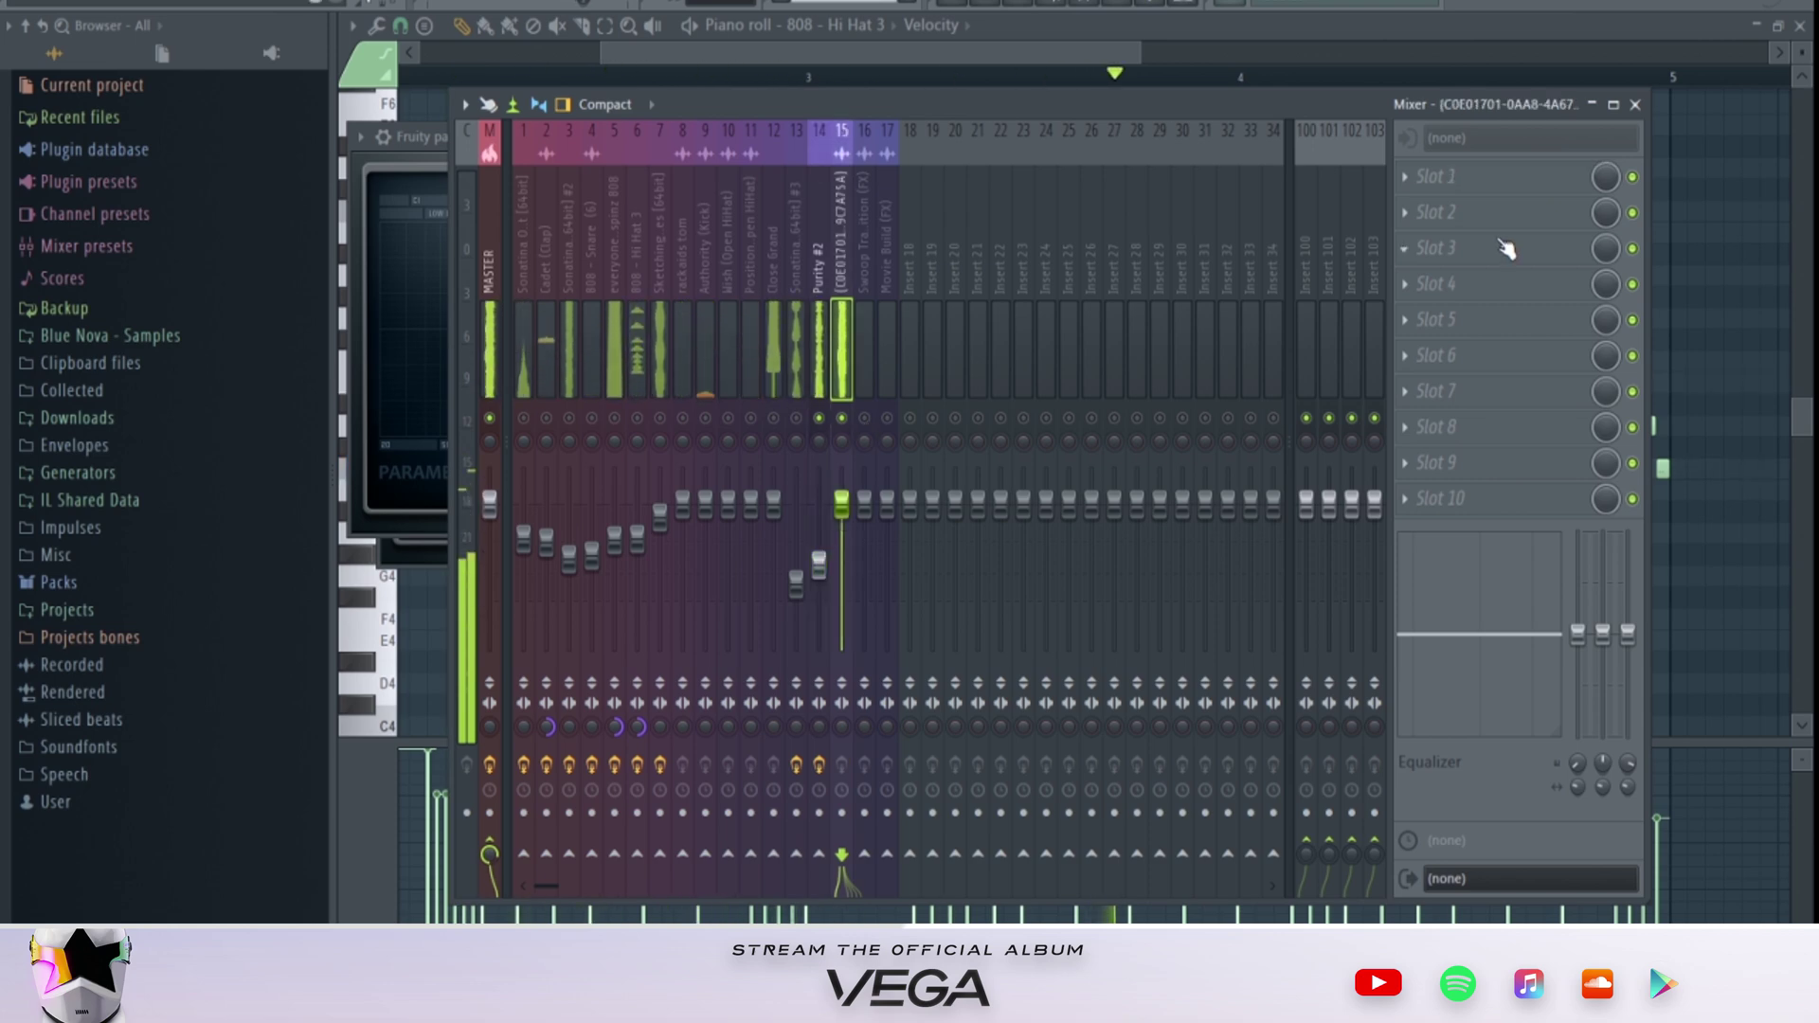
pyautogui.click(1440, 176)
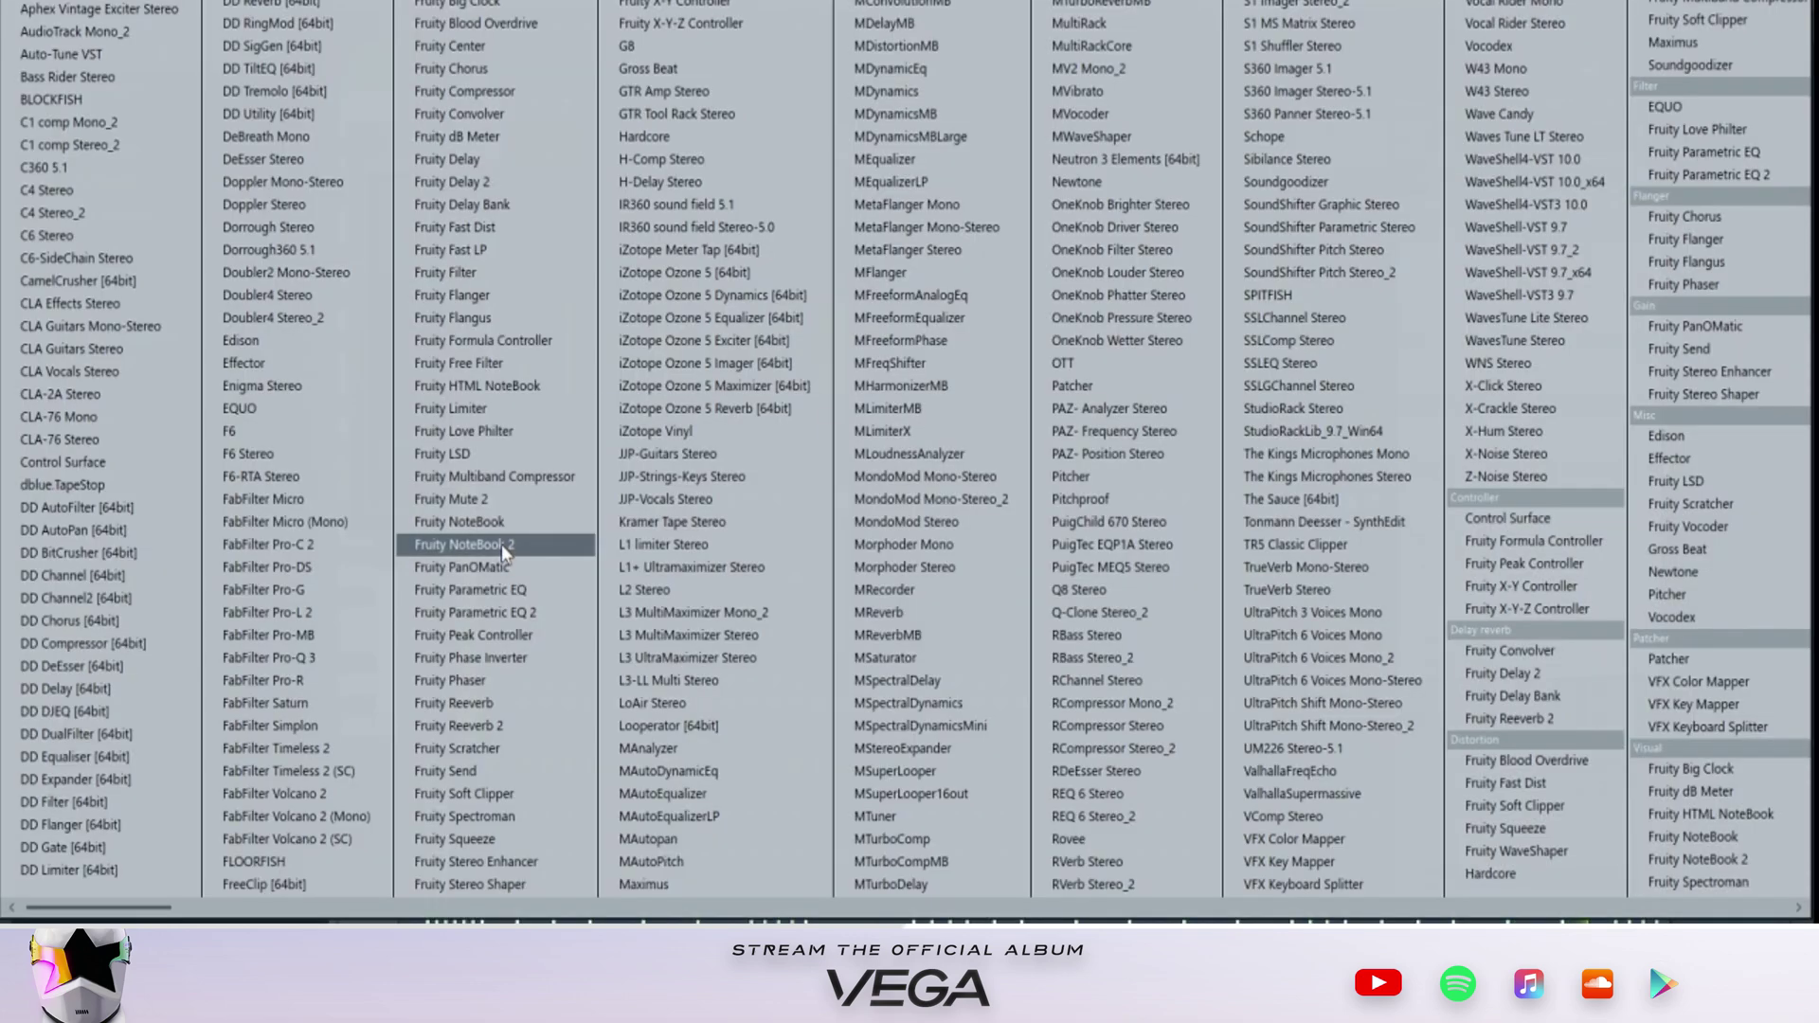
pyautogui.click(477, 612)
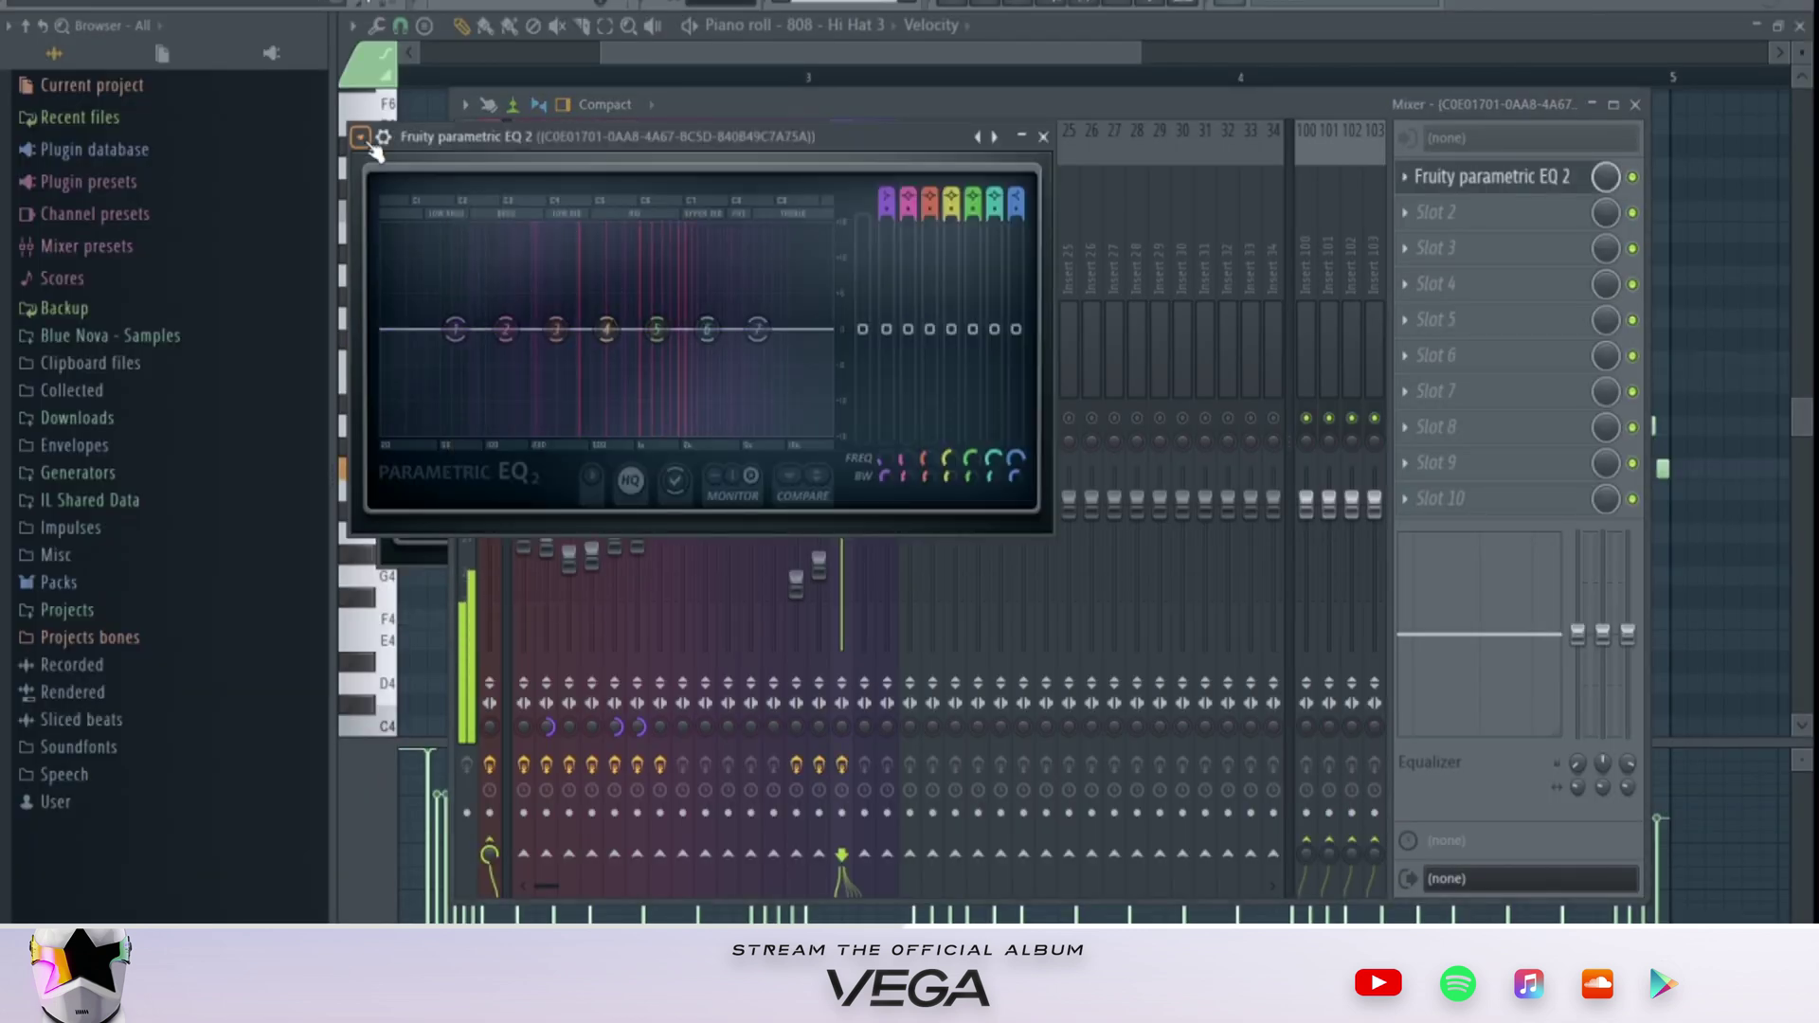
pyautogui.click(361, 136)
pyautogui.moveTo(427, 200)
pyautogui.click(678, 229)
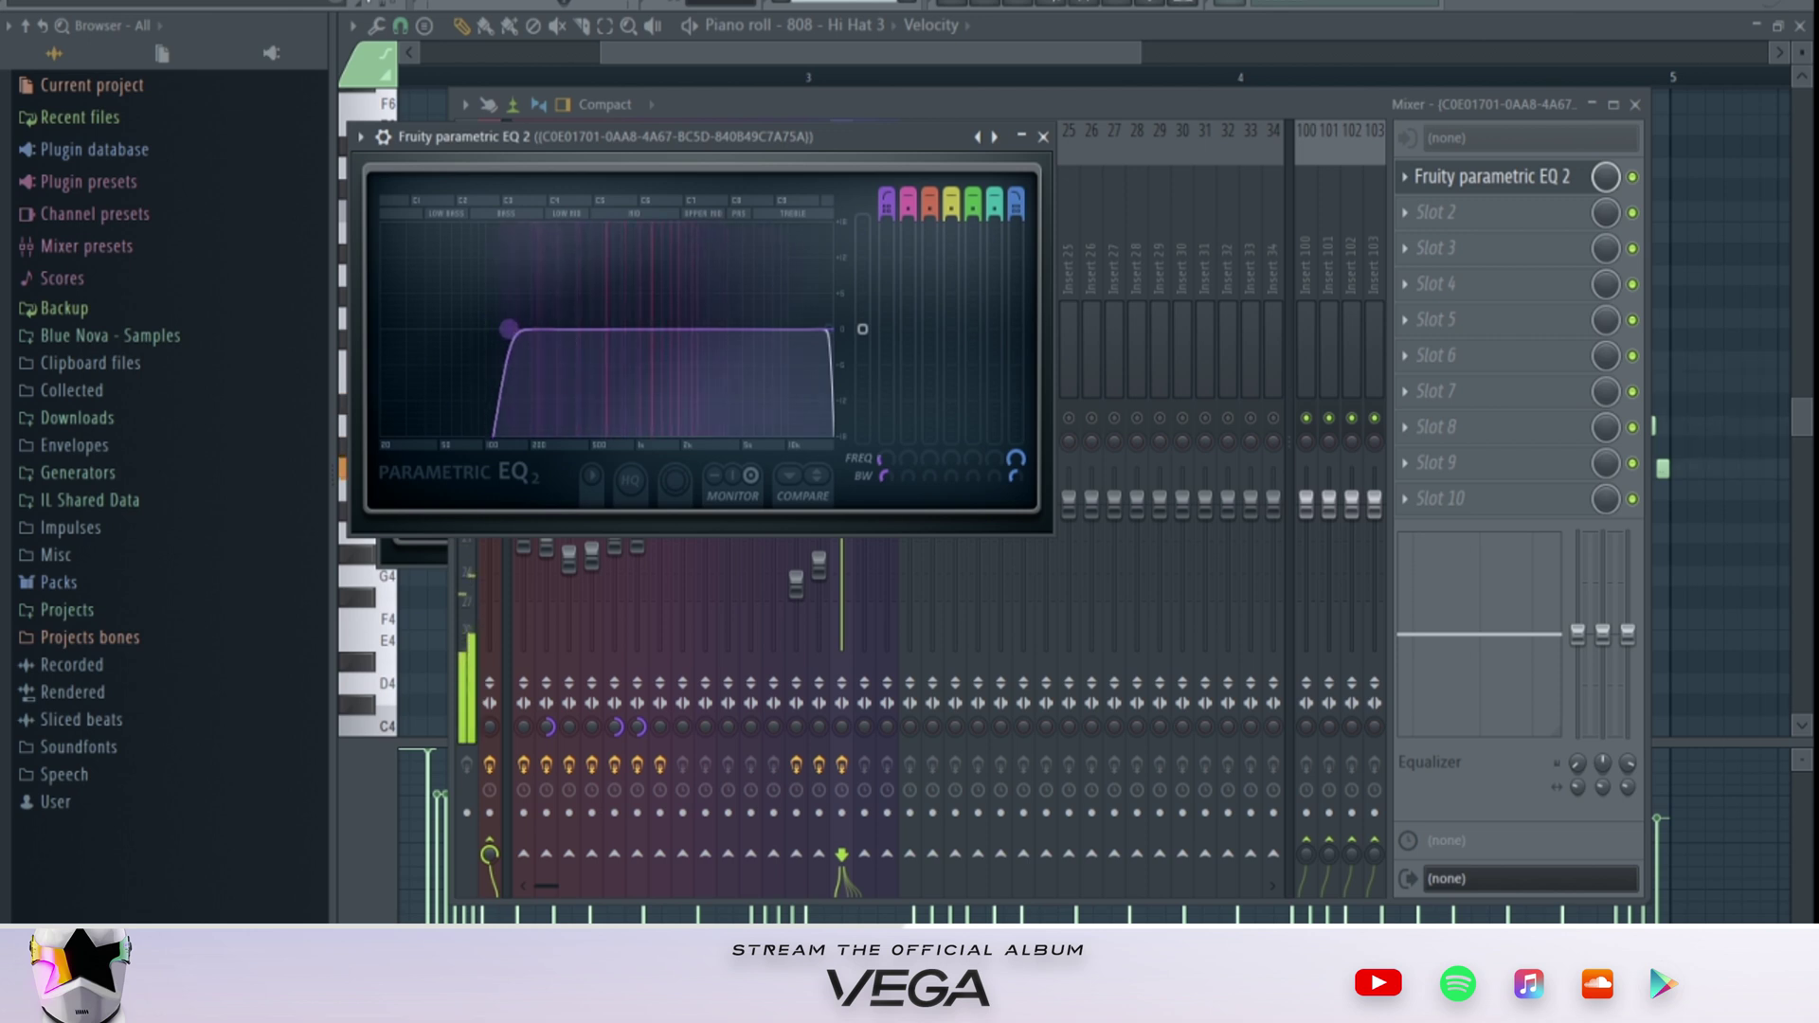
pyautogui.click(1138, 99)
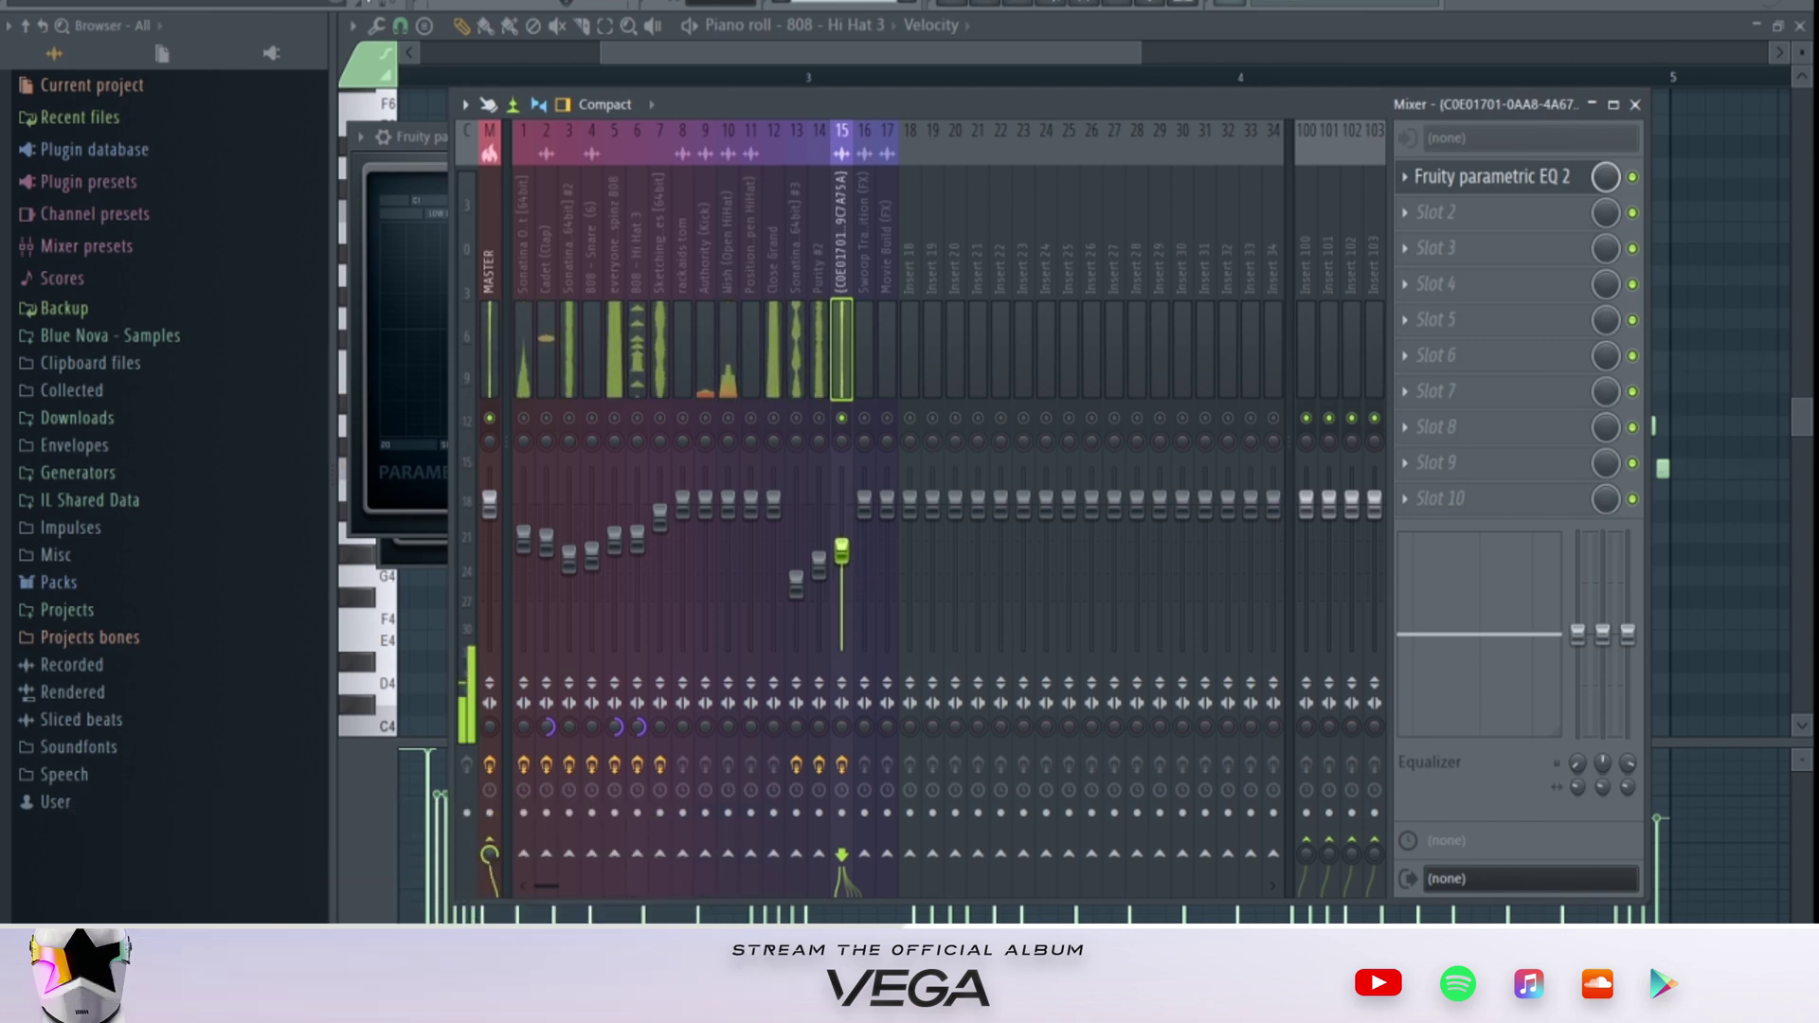
# Step: Solo the Close Grand track, play the loop, and lower its fader slightly
pyautogui.rightClick(615, 418)
pyautogui.rightClick(615, 418)
pyautogui.rightClick(523, 418)
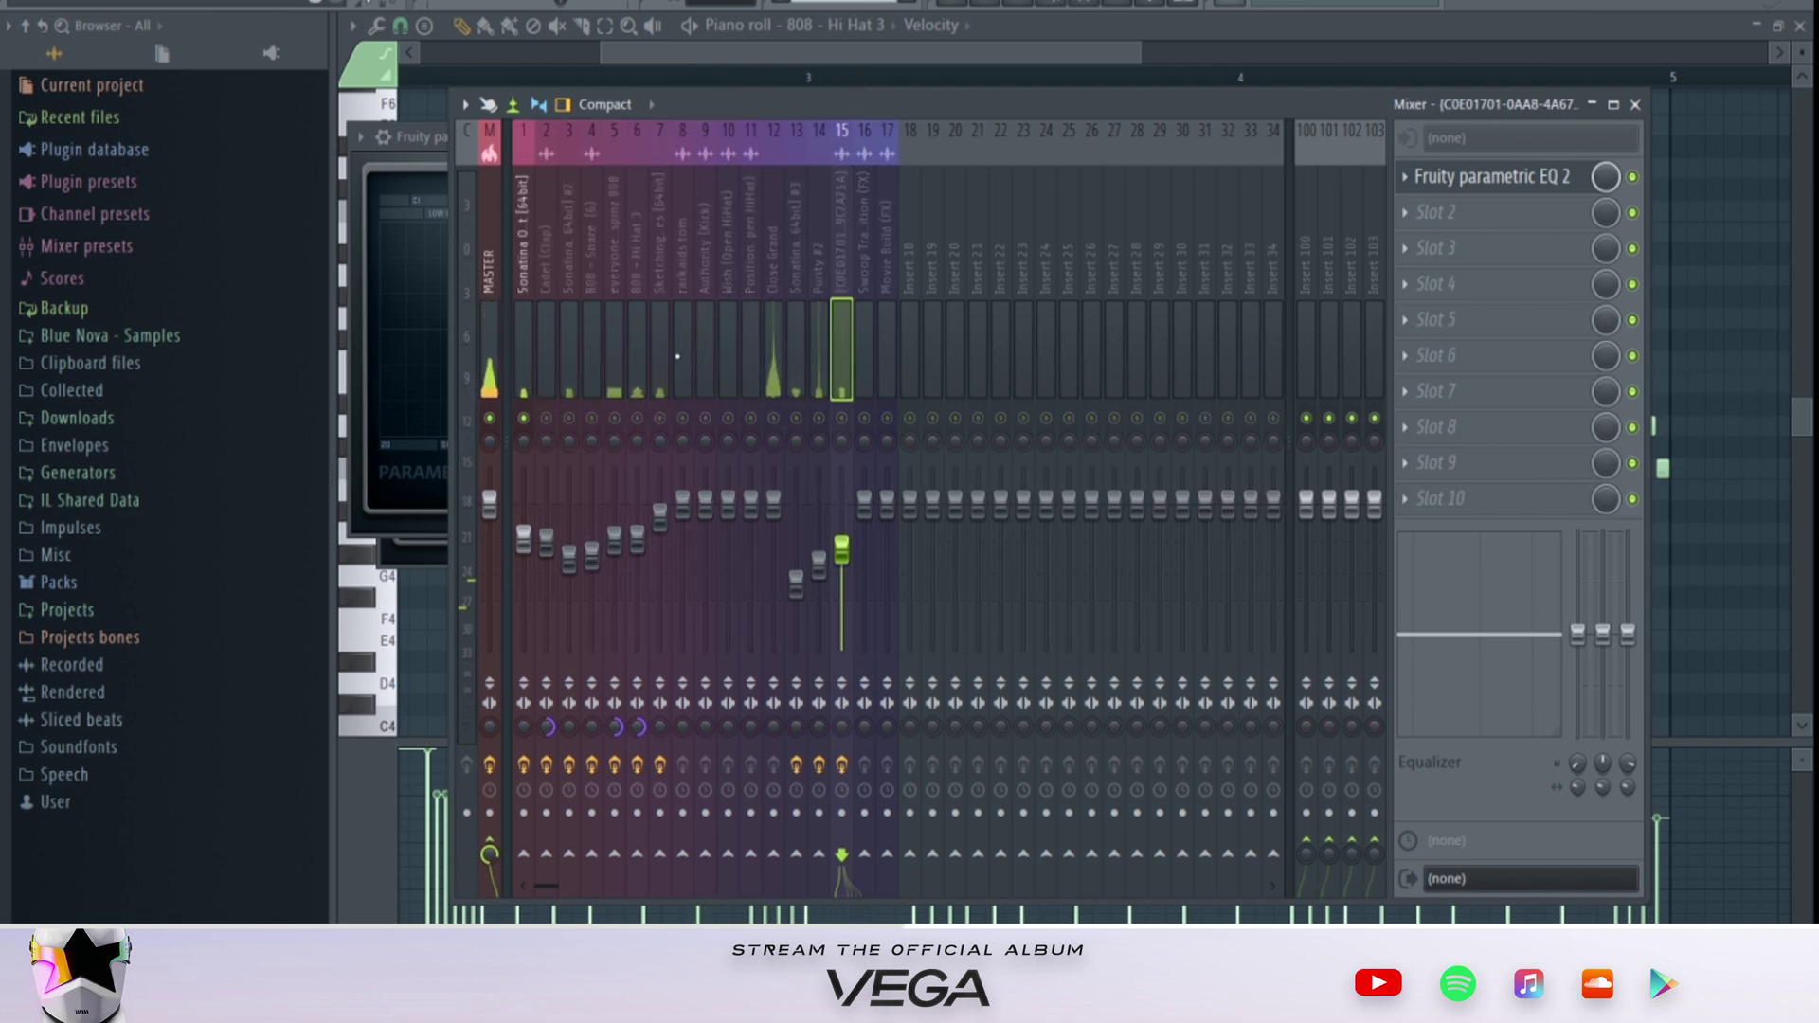
pyautogui.rightClick(773, 418)
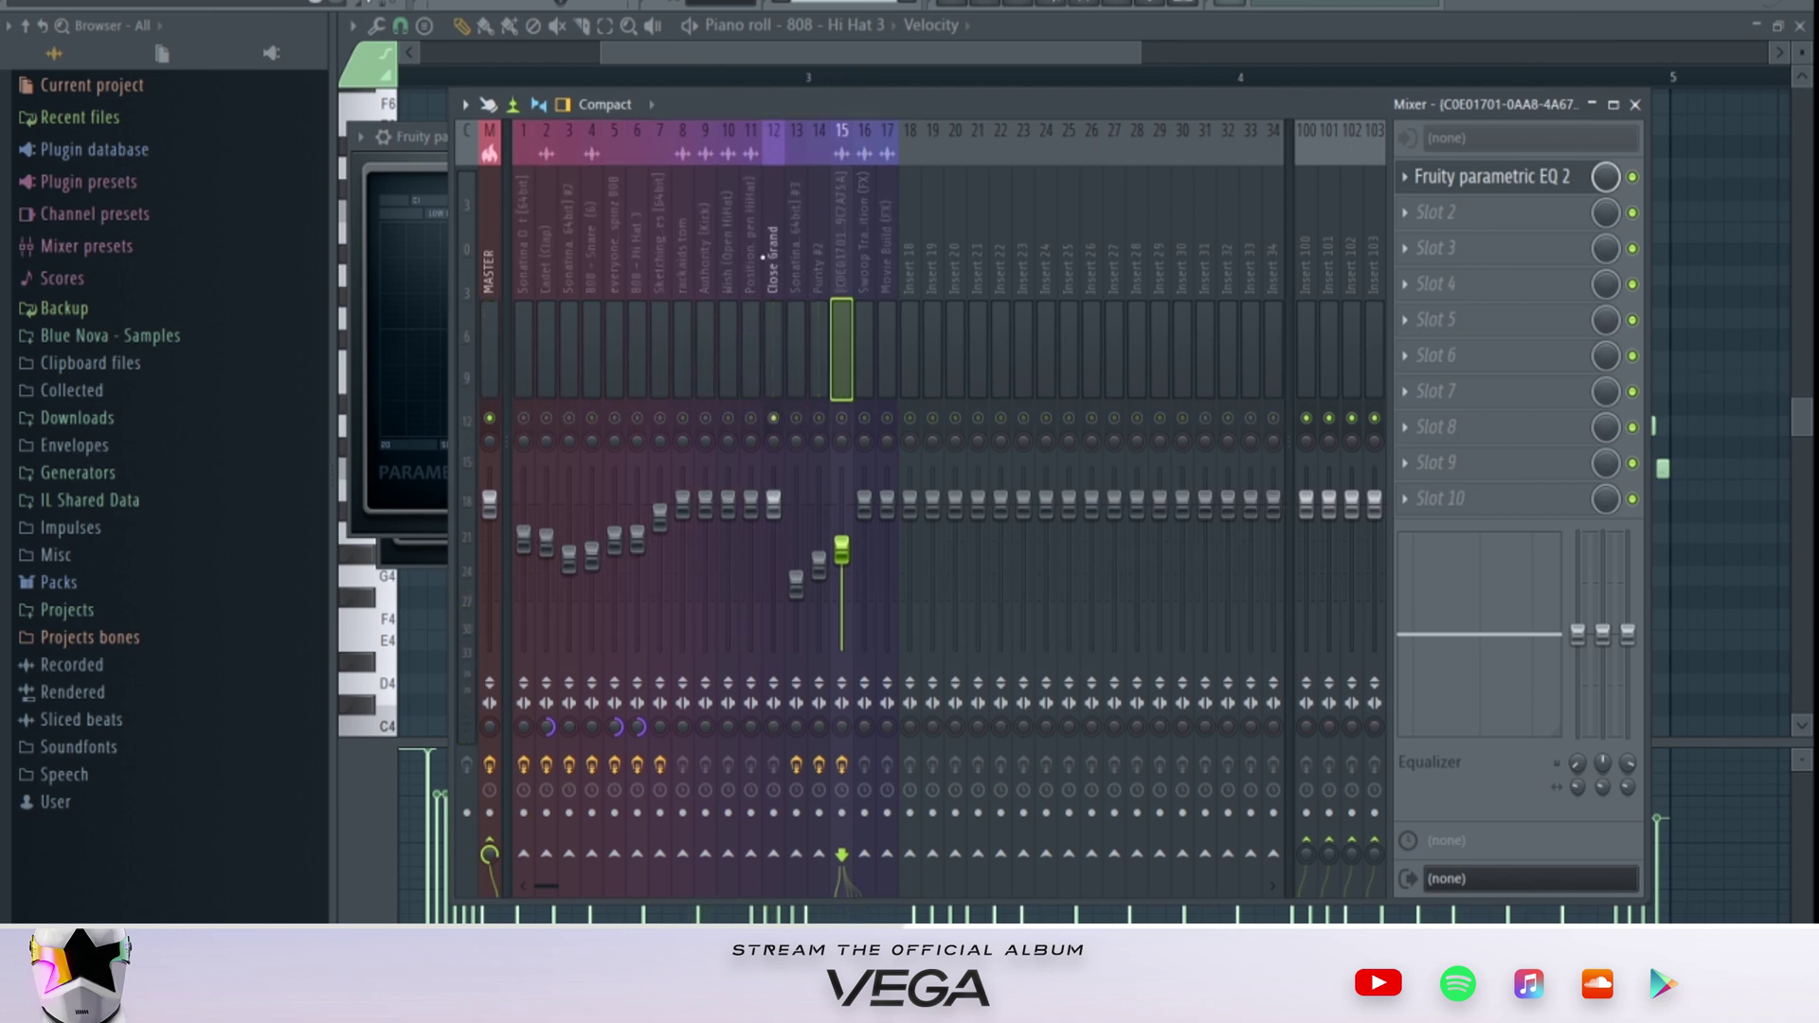
pyautogui.press('space')
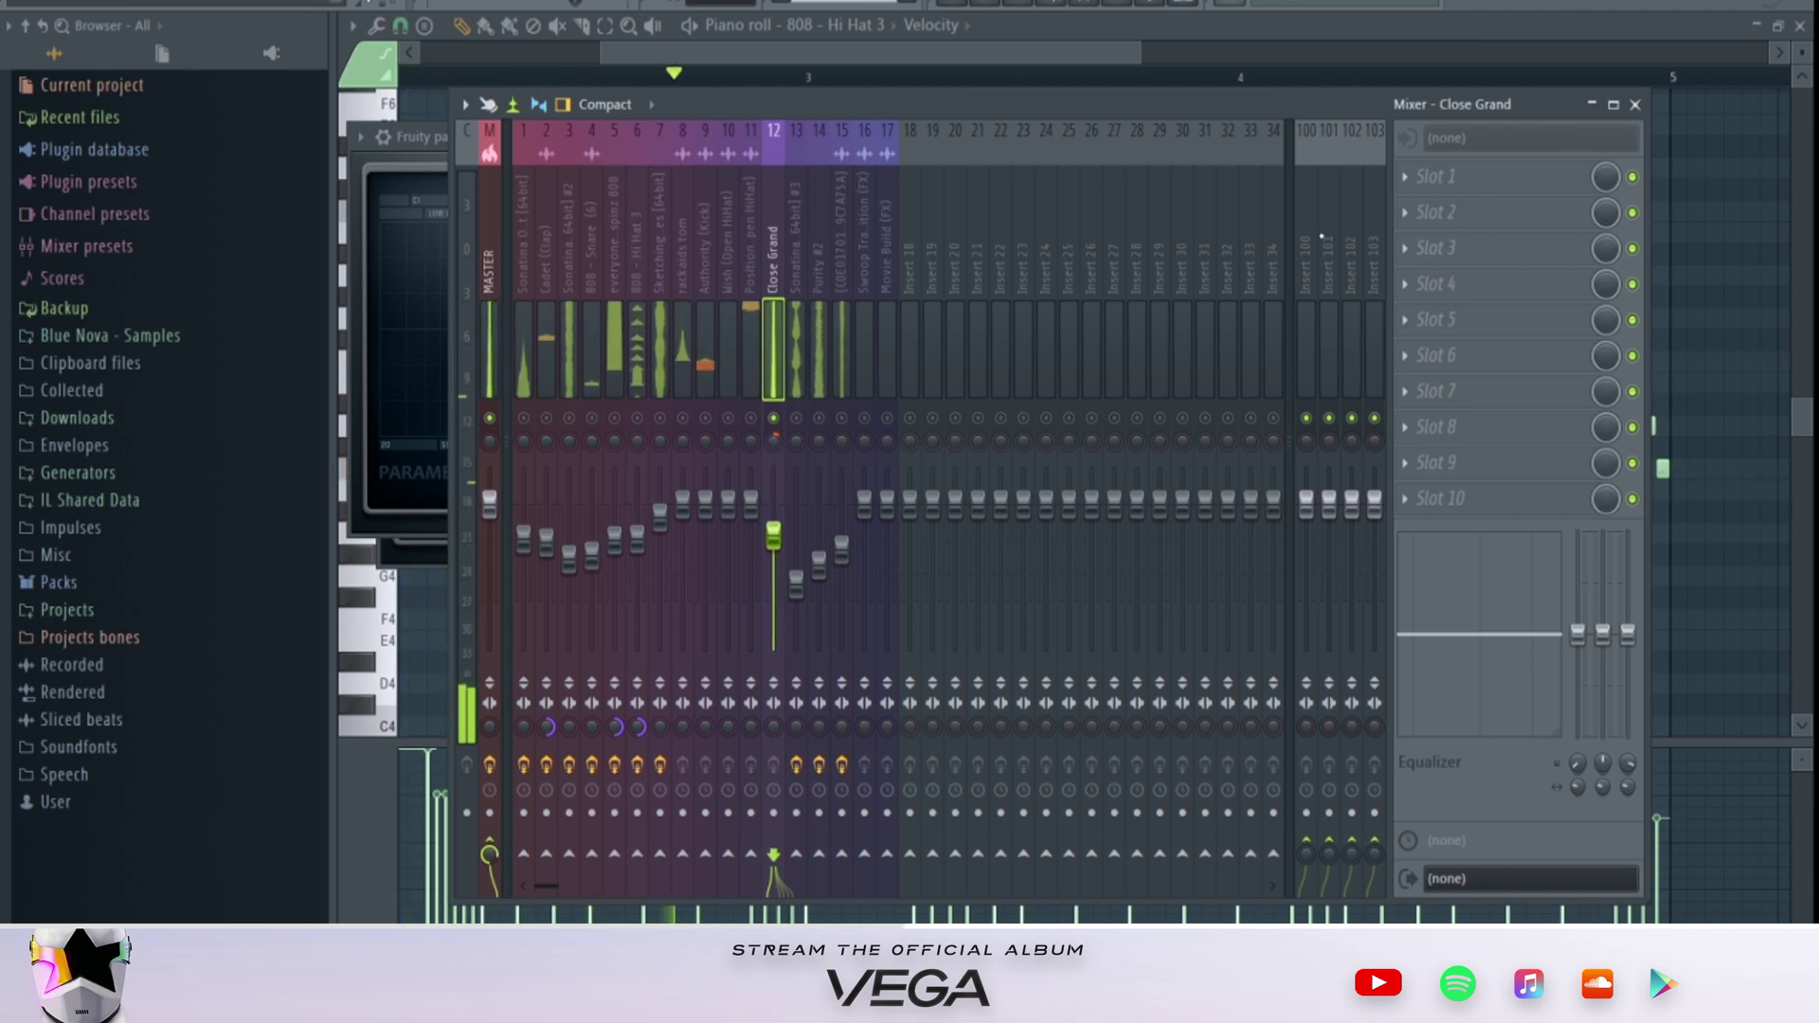
# Step: Add Fruity Parametric EQ 2 to Close Grand with the 20Hz + 18kHz cut preset, narrow both cuts inward, and lower the track's fader further
pyautogui.click(1478, 178)
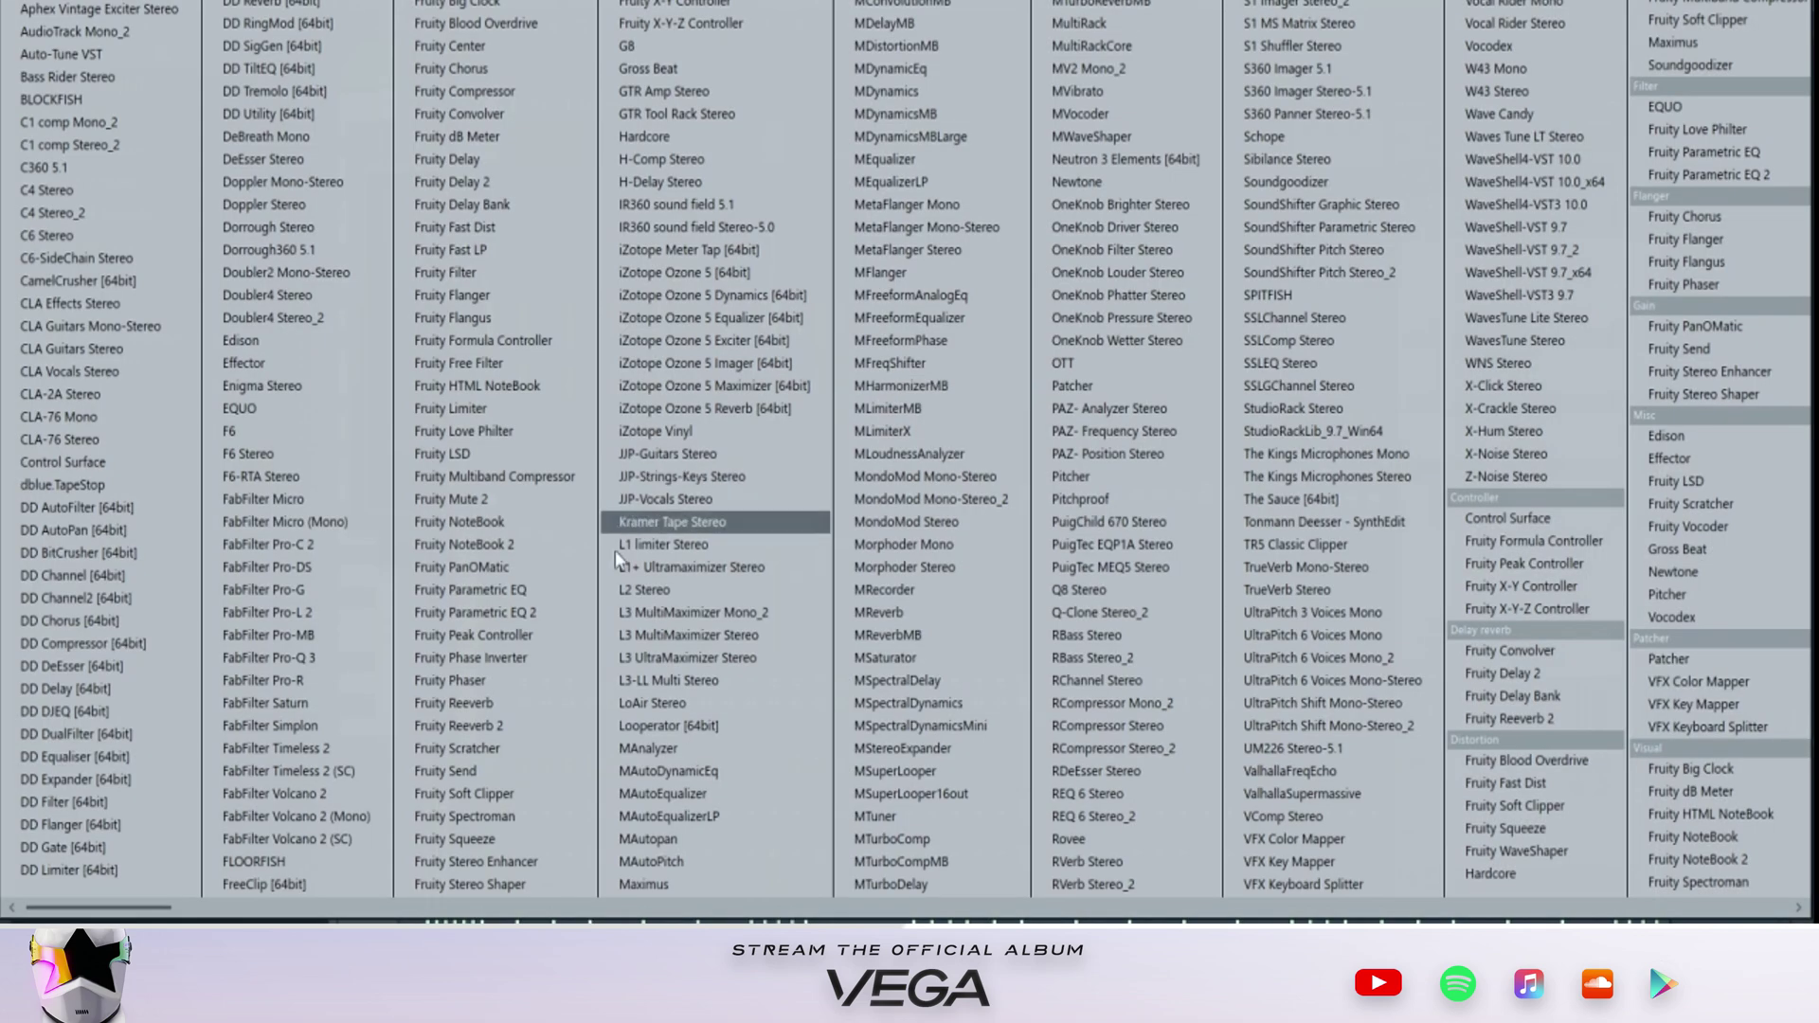
pyautogui.click(554, 609)
pyautogui.click(419, 198)
pyautogui.moveTo(485, 263)
pyautogui.click(713, 307)
pyautogui.moveTo(442, 389); pyautogui.dragTo(542, 390)
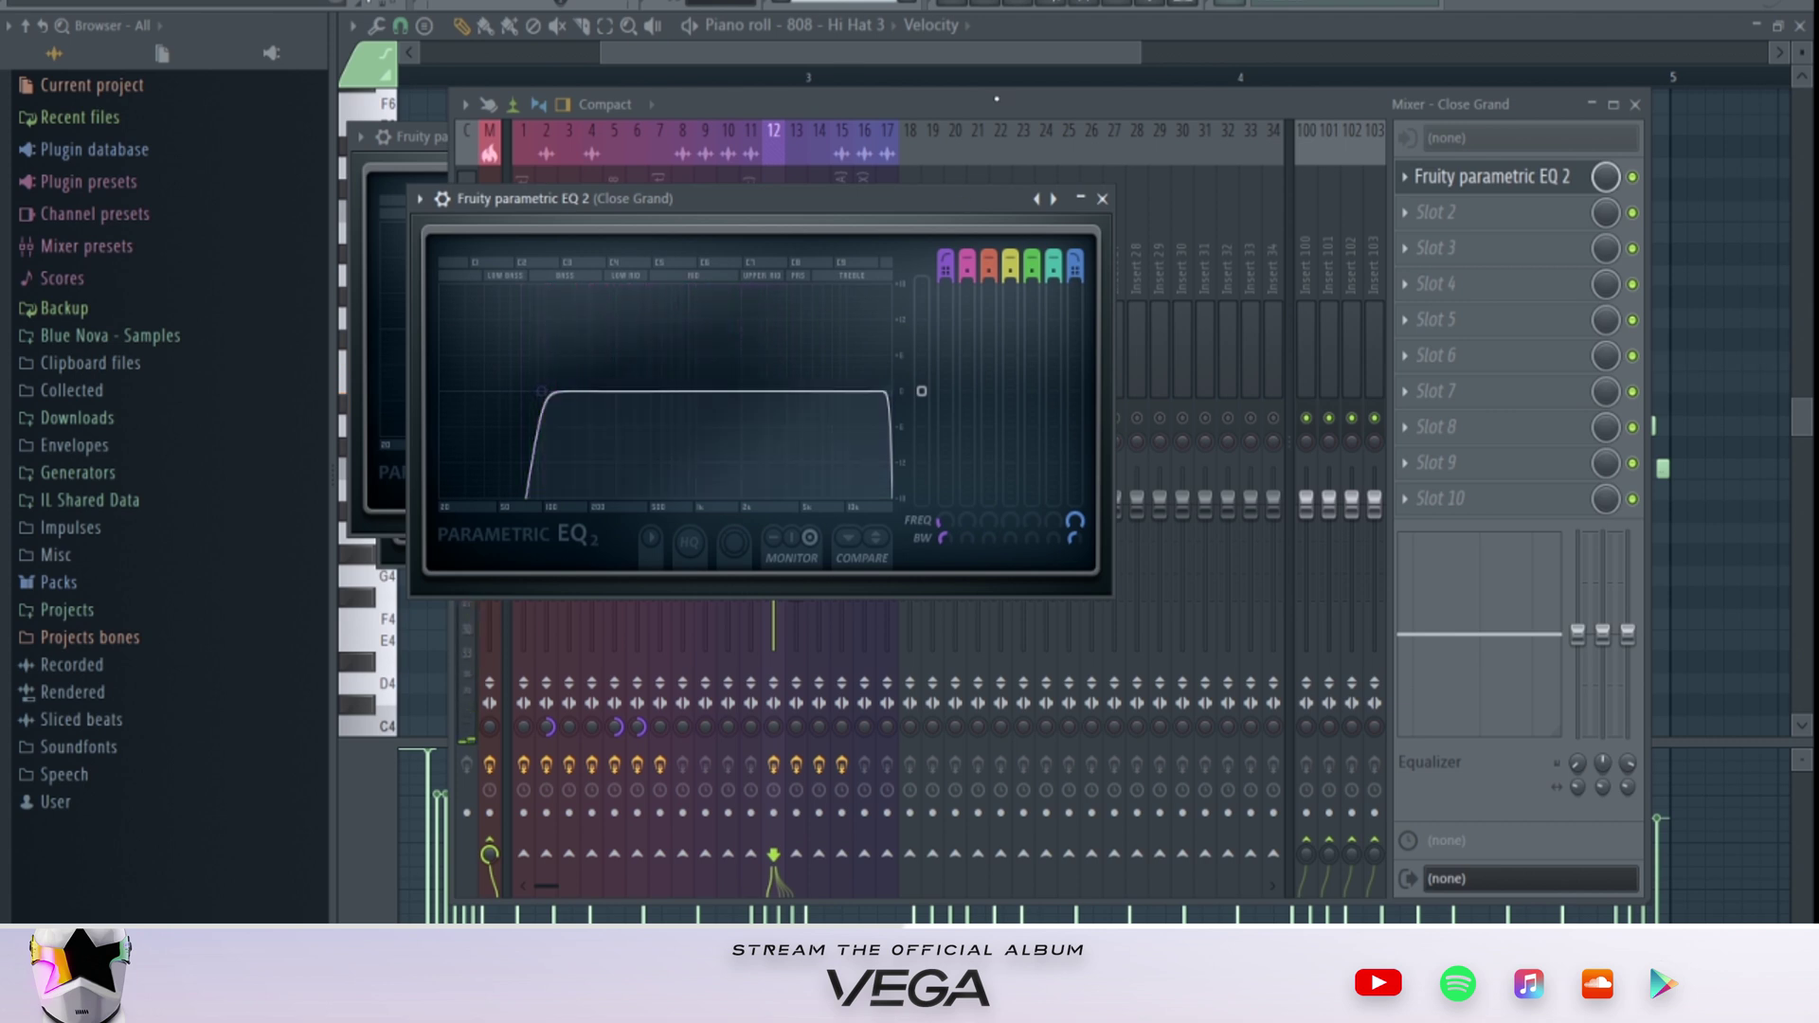
pyautogui.moveTo(887, 391); pyautogui.dragTo(847, 390)
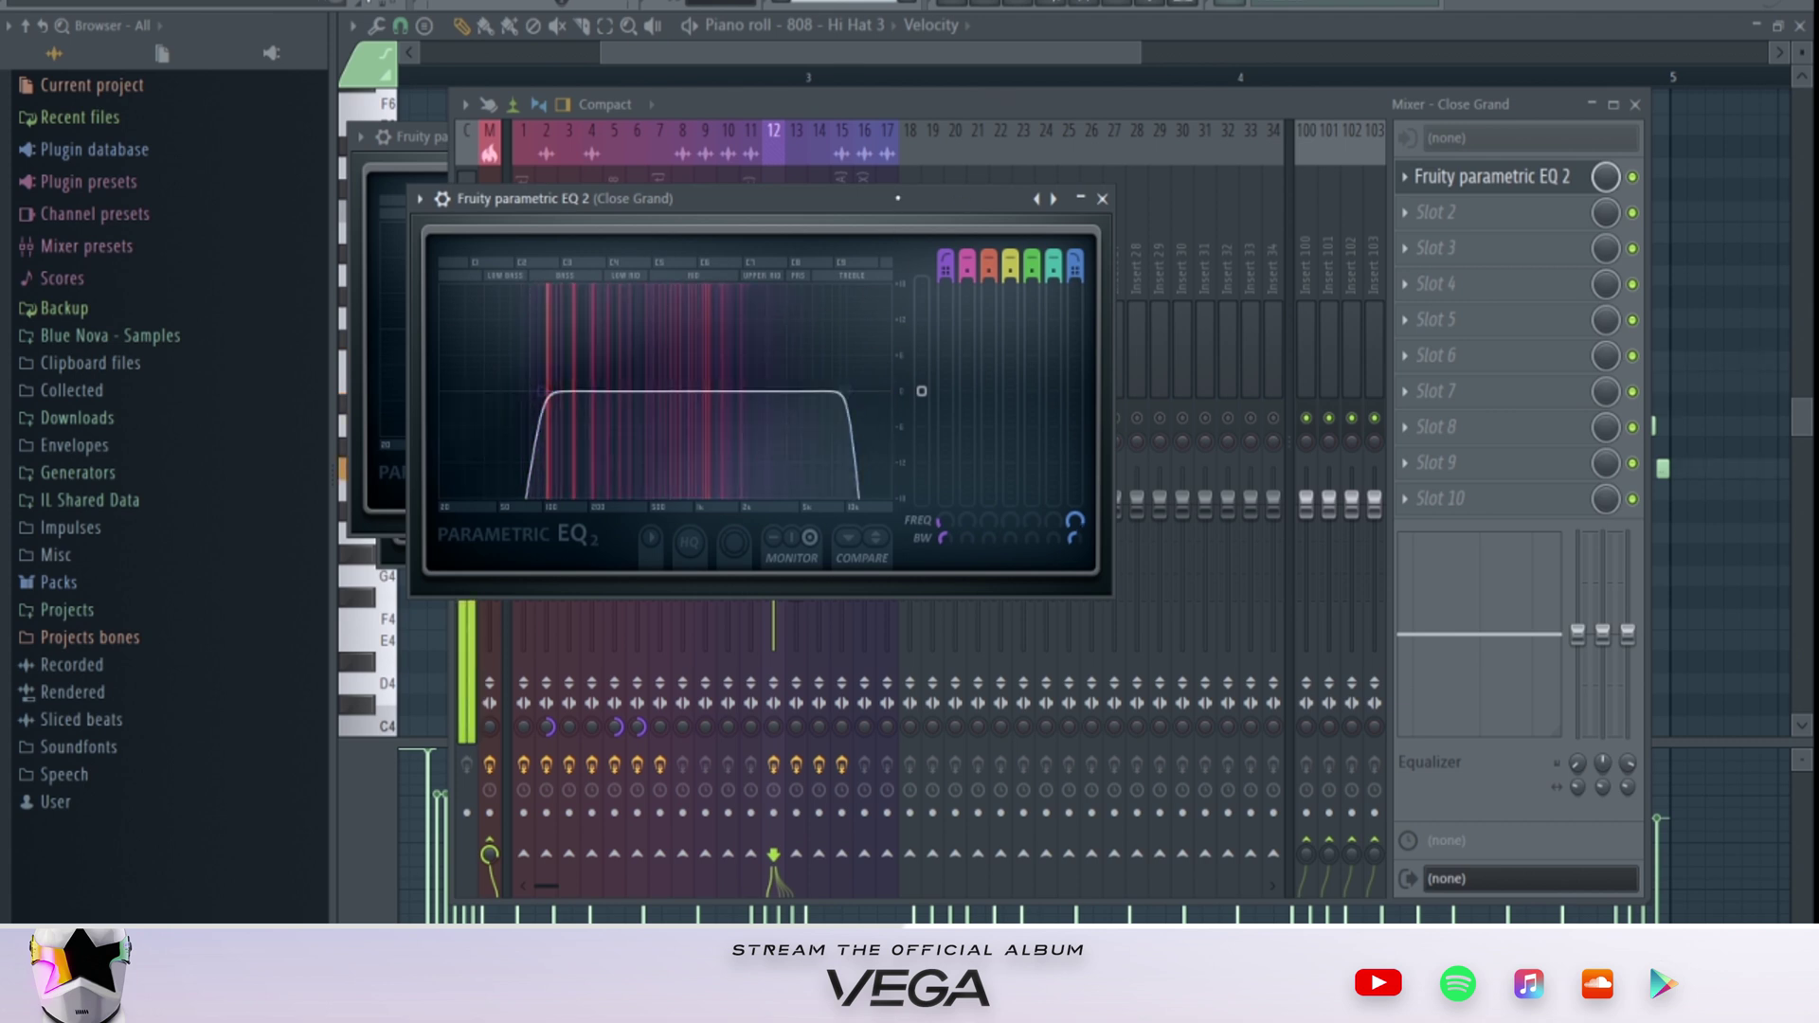
pyautogui.click(879, 106)
pyautogui.moveTo(775, 540); pyautogui.dragTo(776, 556)
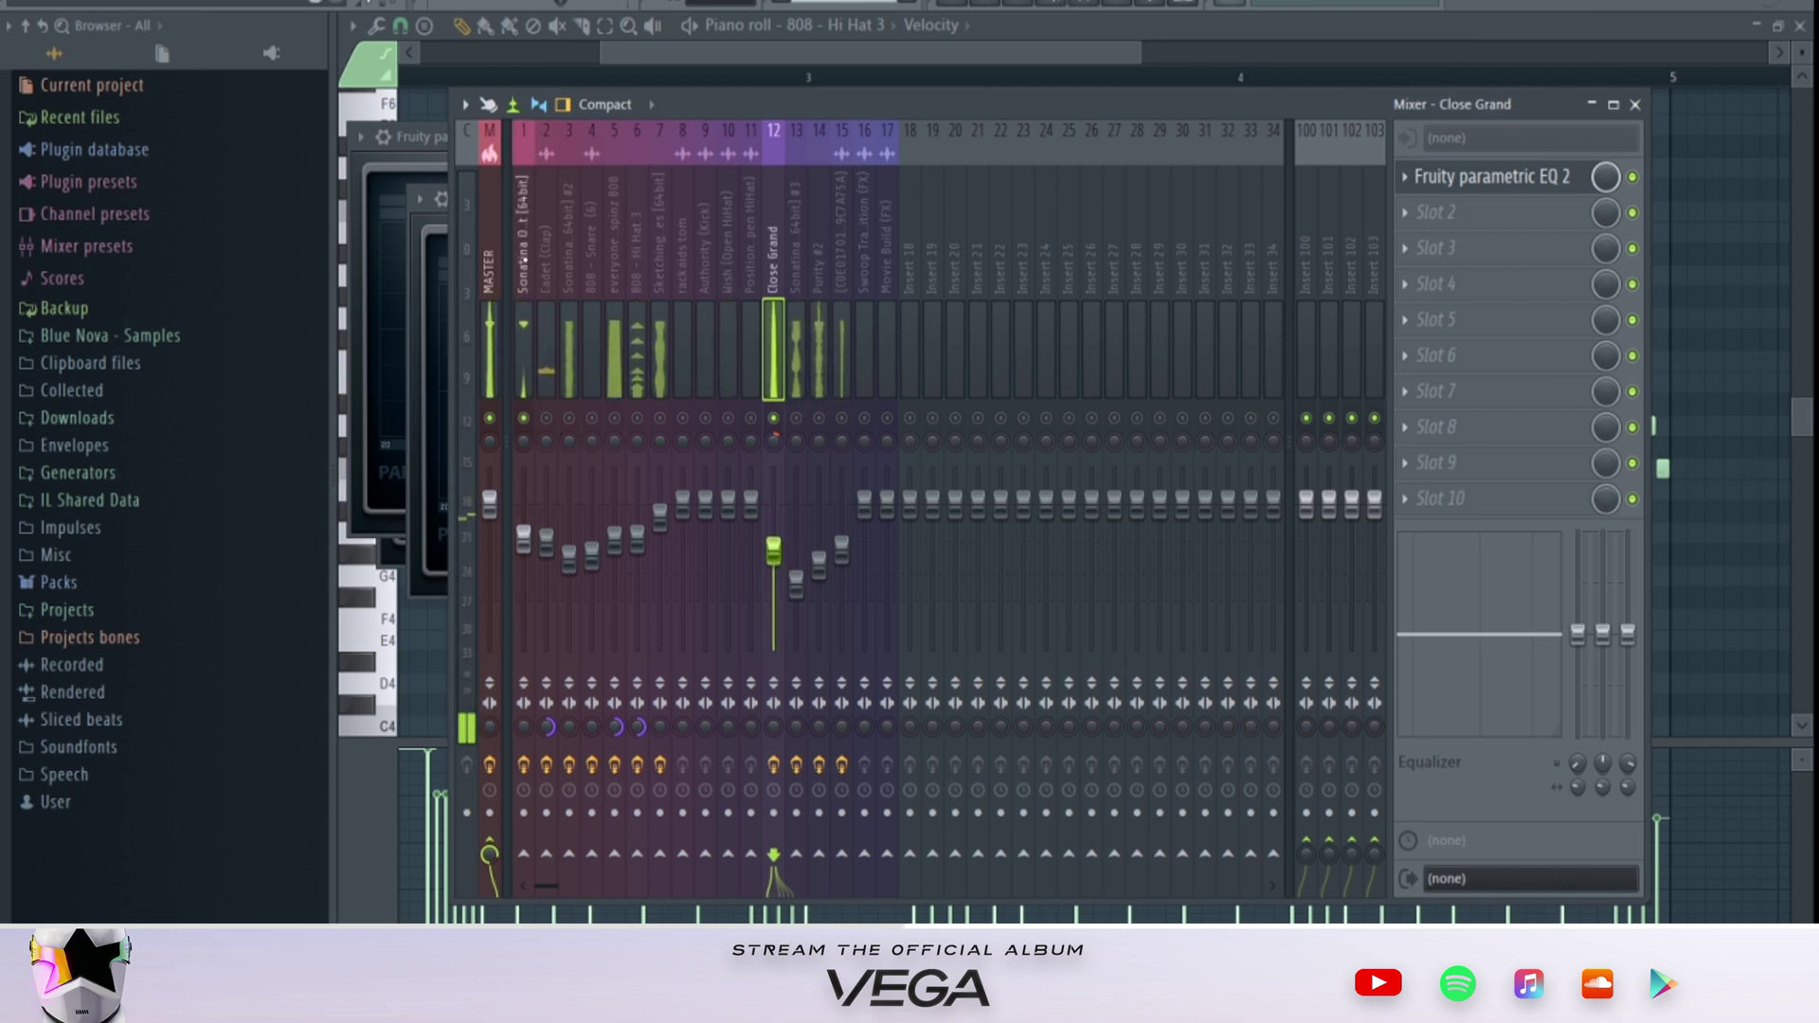
# Step: Unmute Sonatina Orchest, Sonatina Orchest #2 and Sketching Orches, raising the #2 fader slightly and lowering the Sketching Orches fader slightly
pyautogui.click(523, 538)
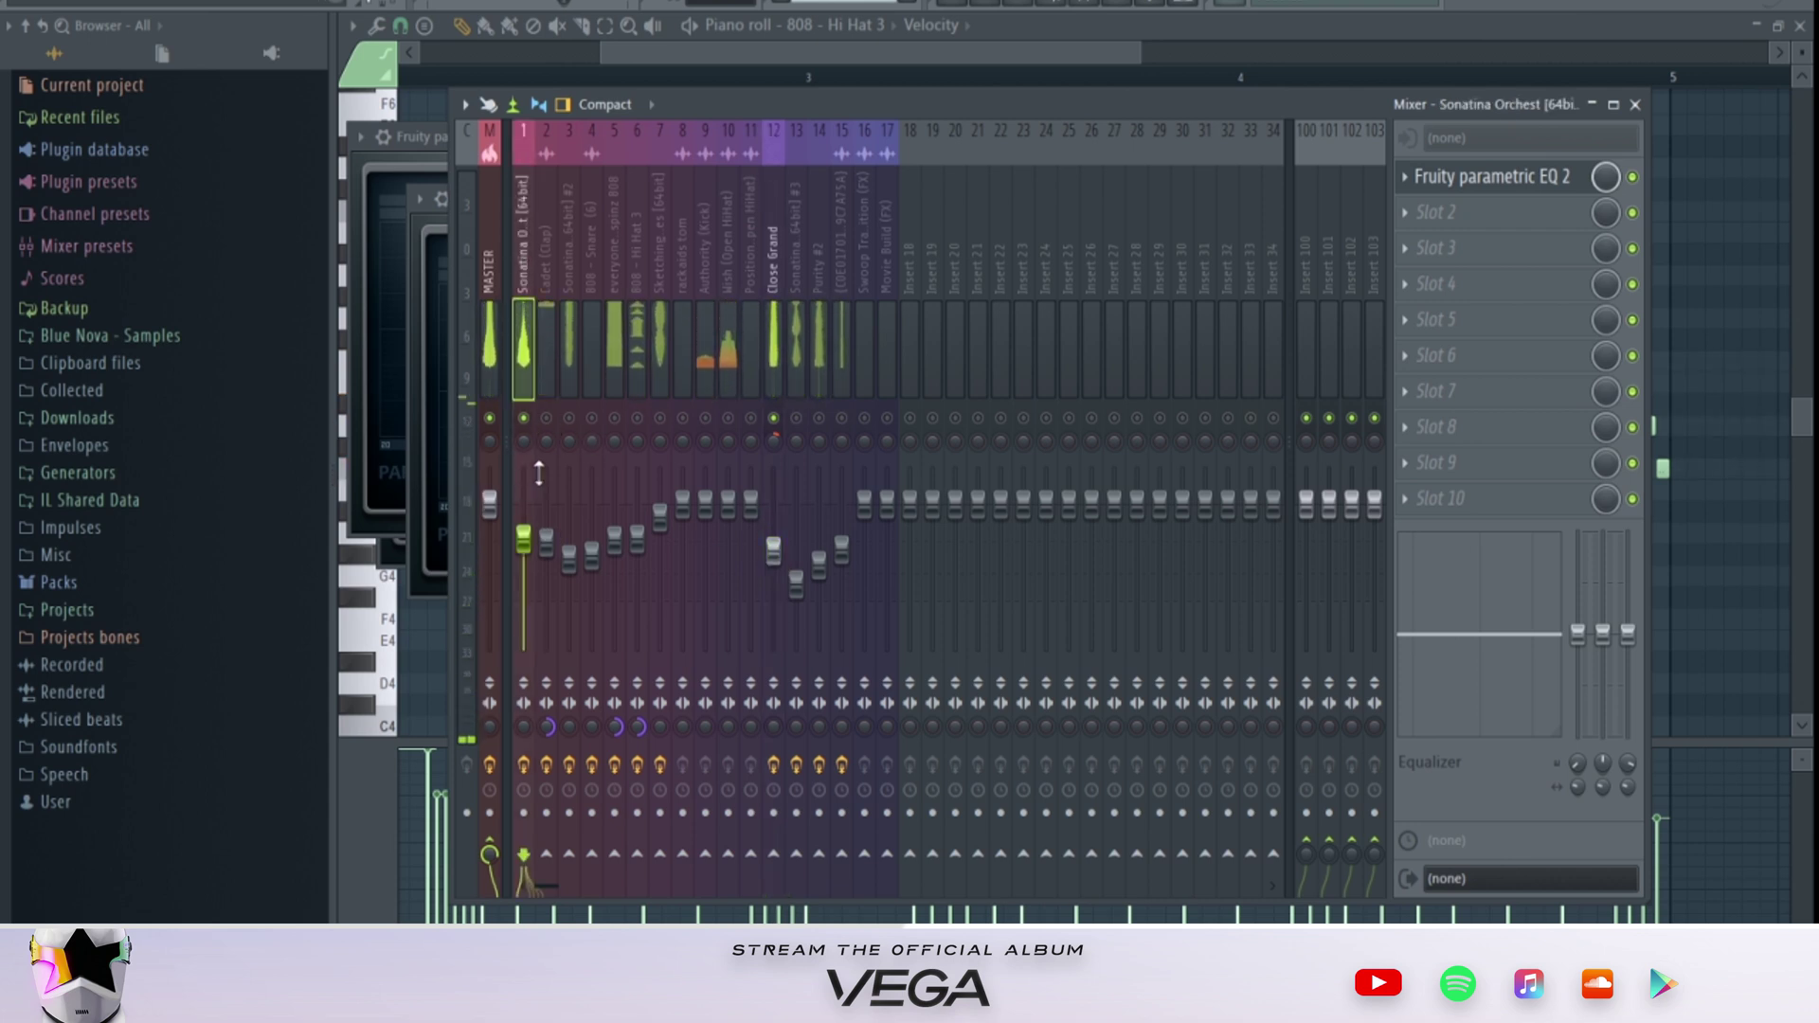
pyautogui.click(568, 417)
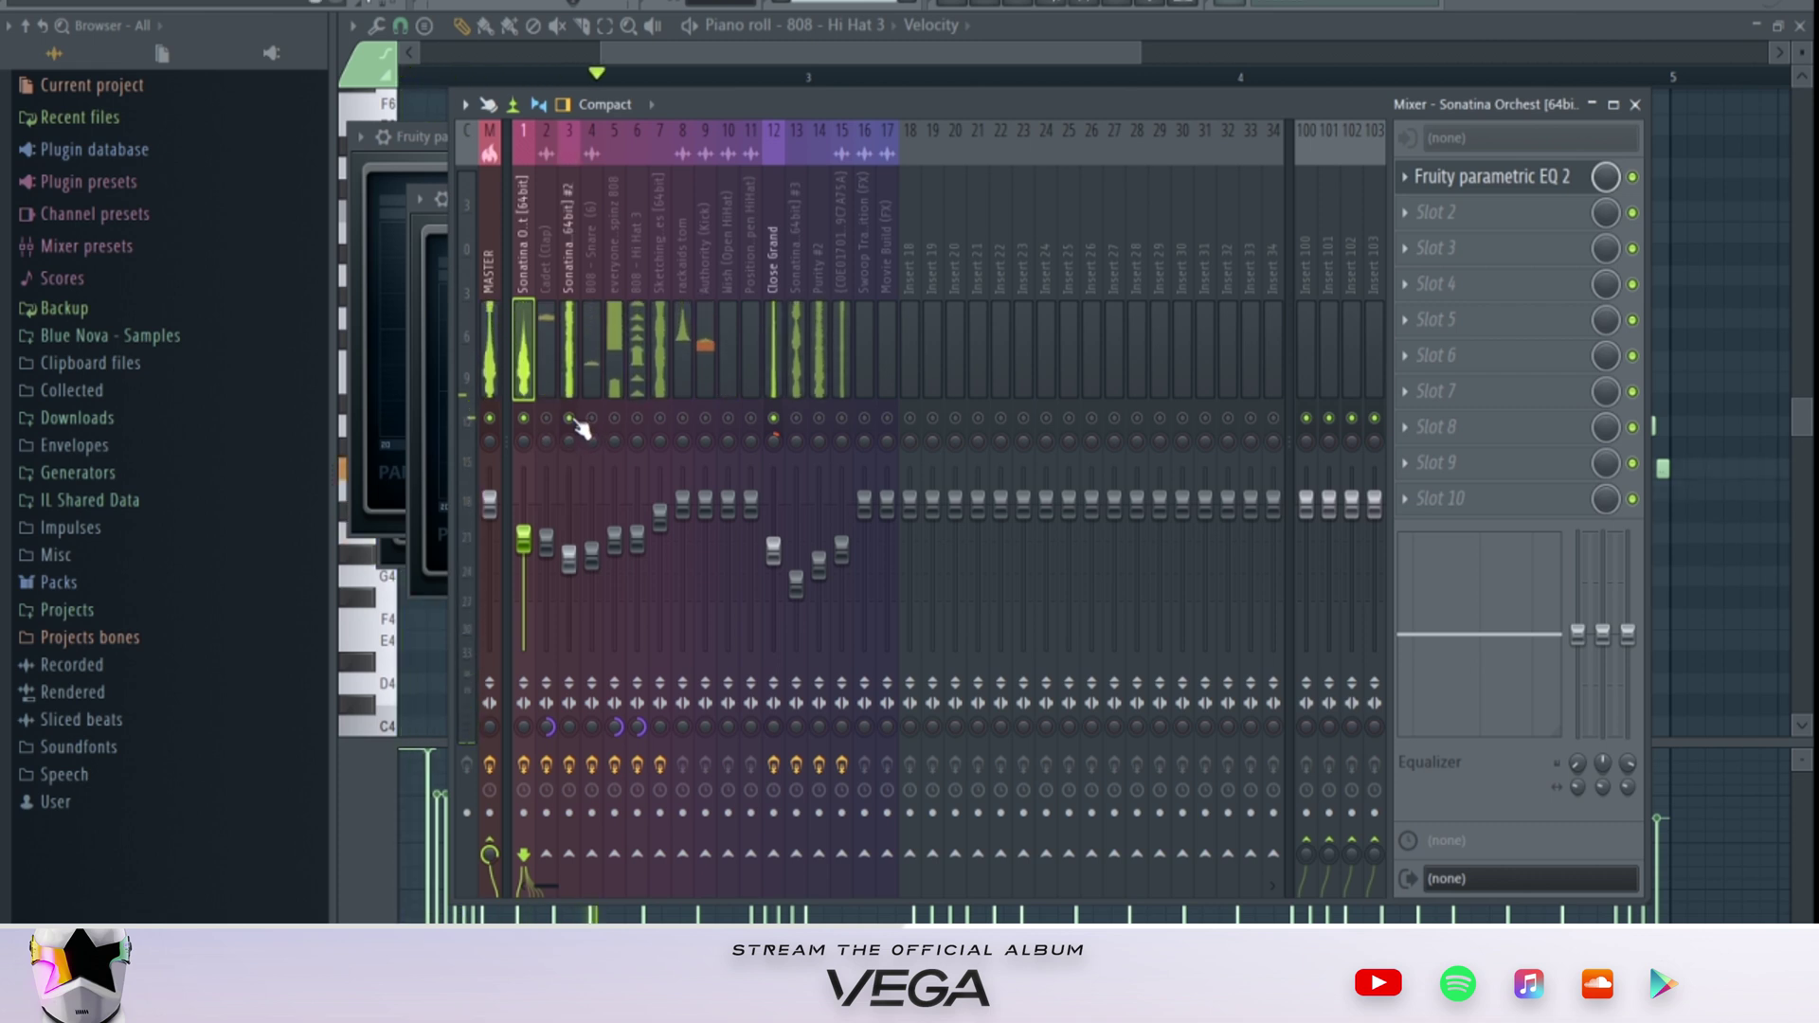
pyautogui.click(571, 283)
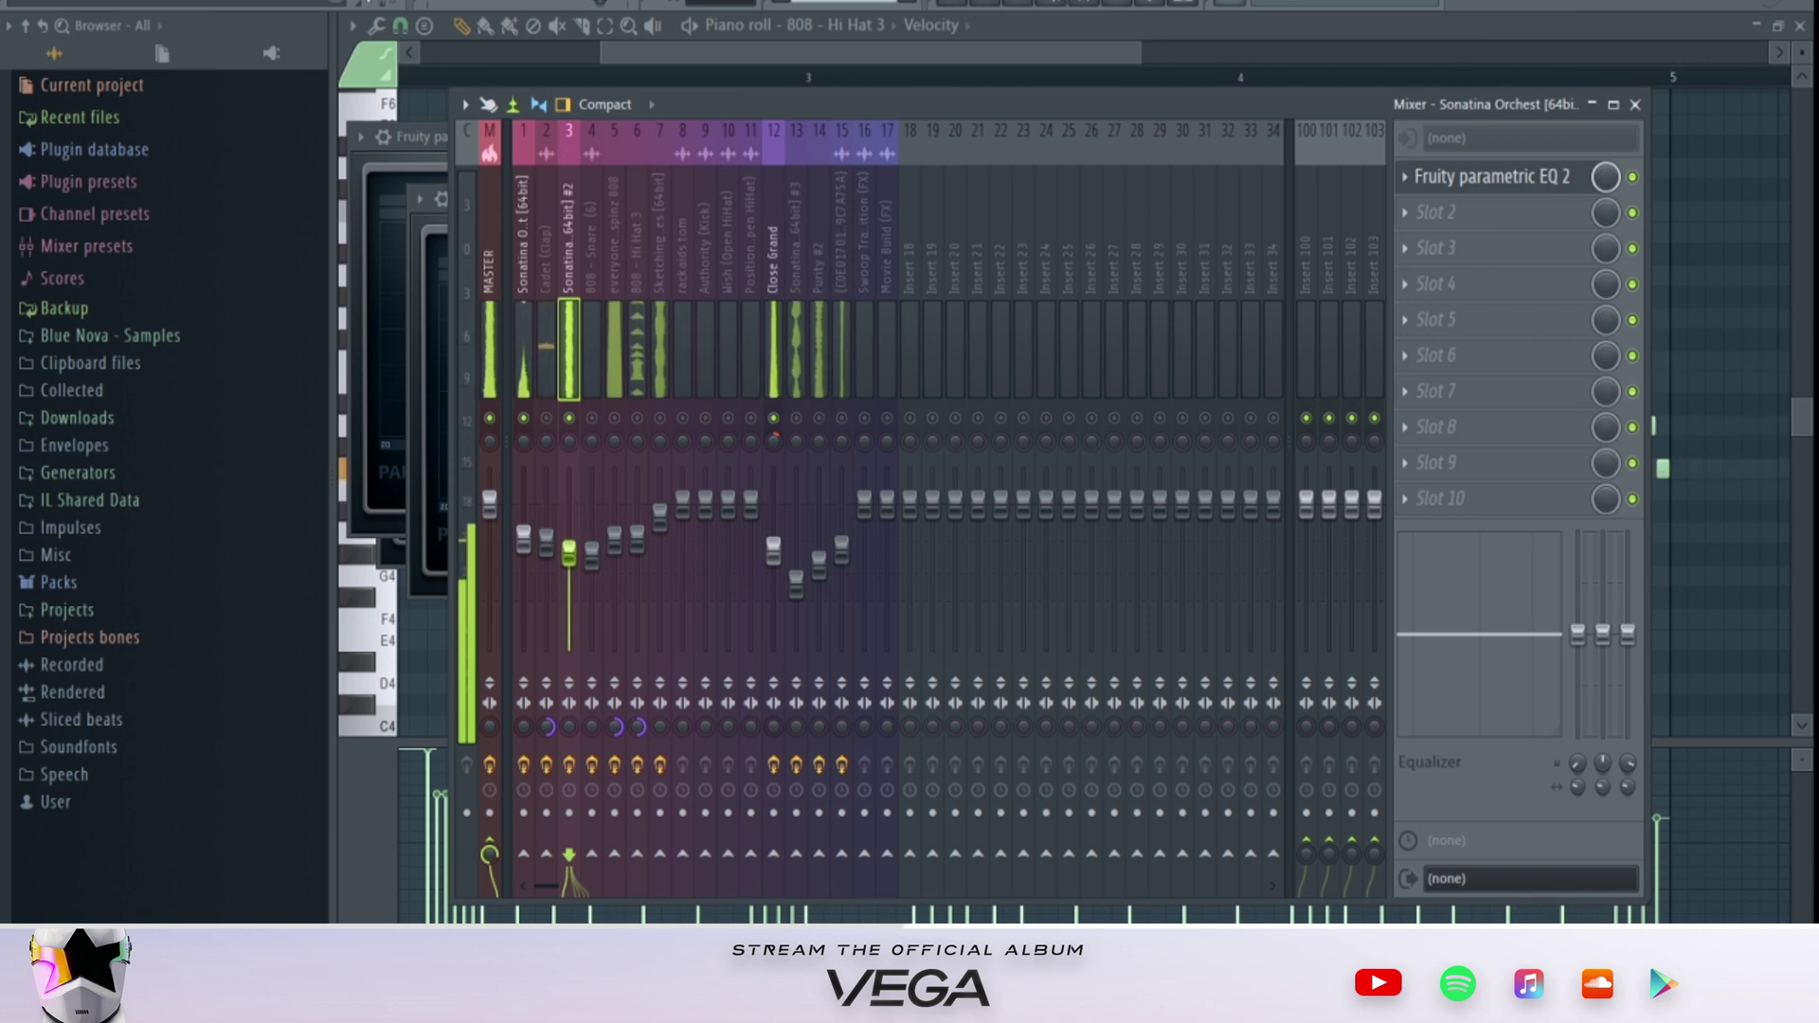
pyautogui.click(661, 518)
pyautogui.moveTo(664, 526); pyautogui.dragTo(664, 535)
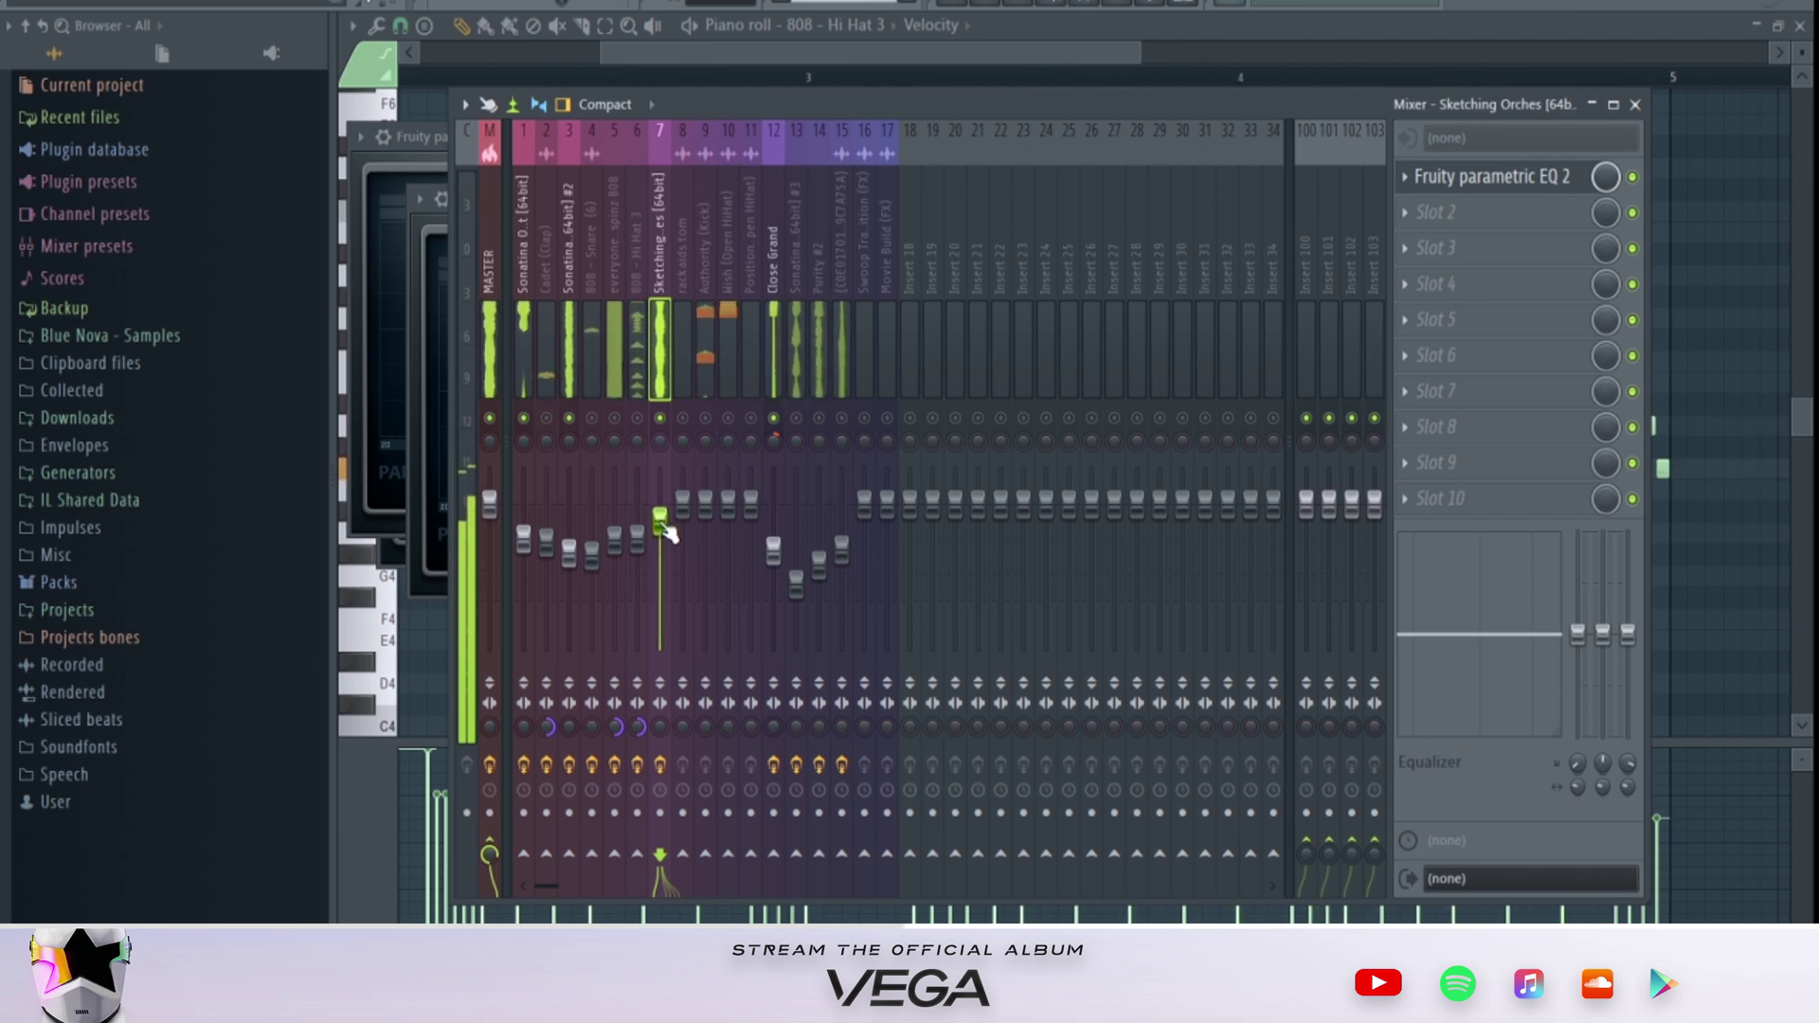
# Step: Unmute the Wish (Open HiHat) track, lower its fader, and cut the mixer equalizer's low band to -18.0
pyautogui.click(729, 504)
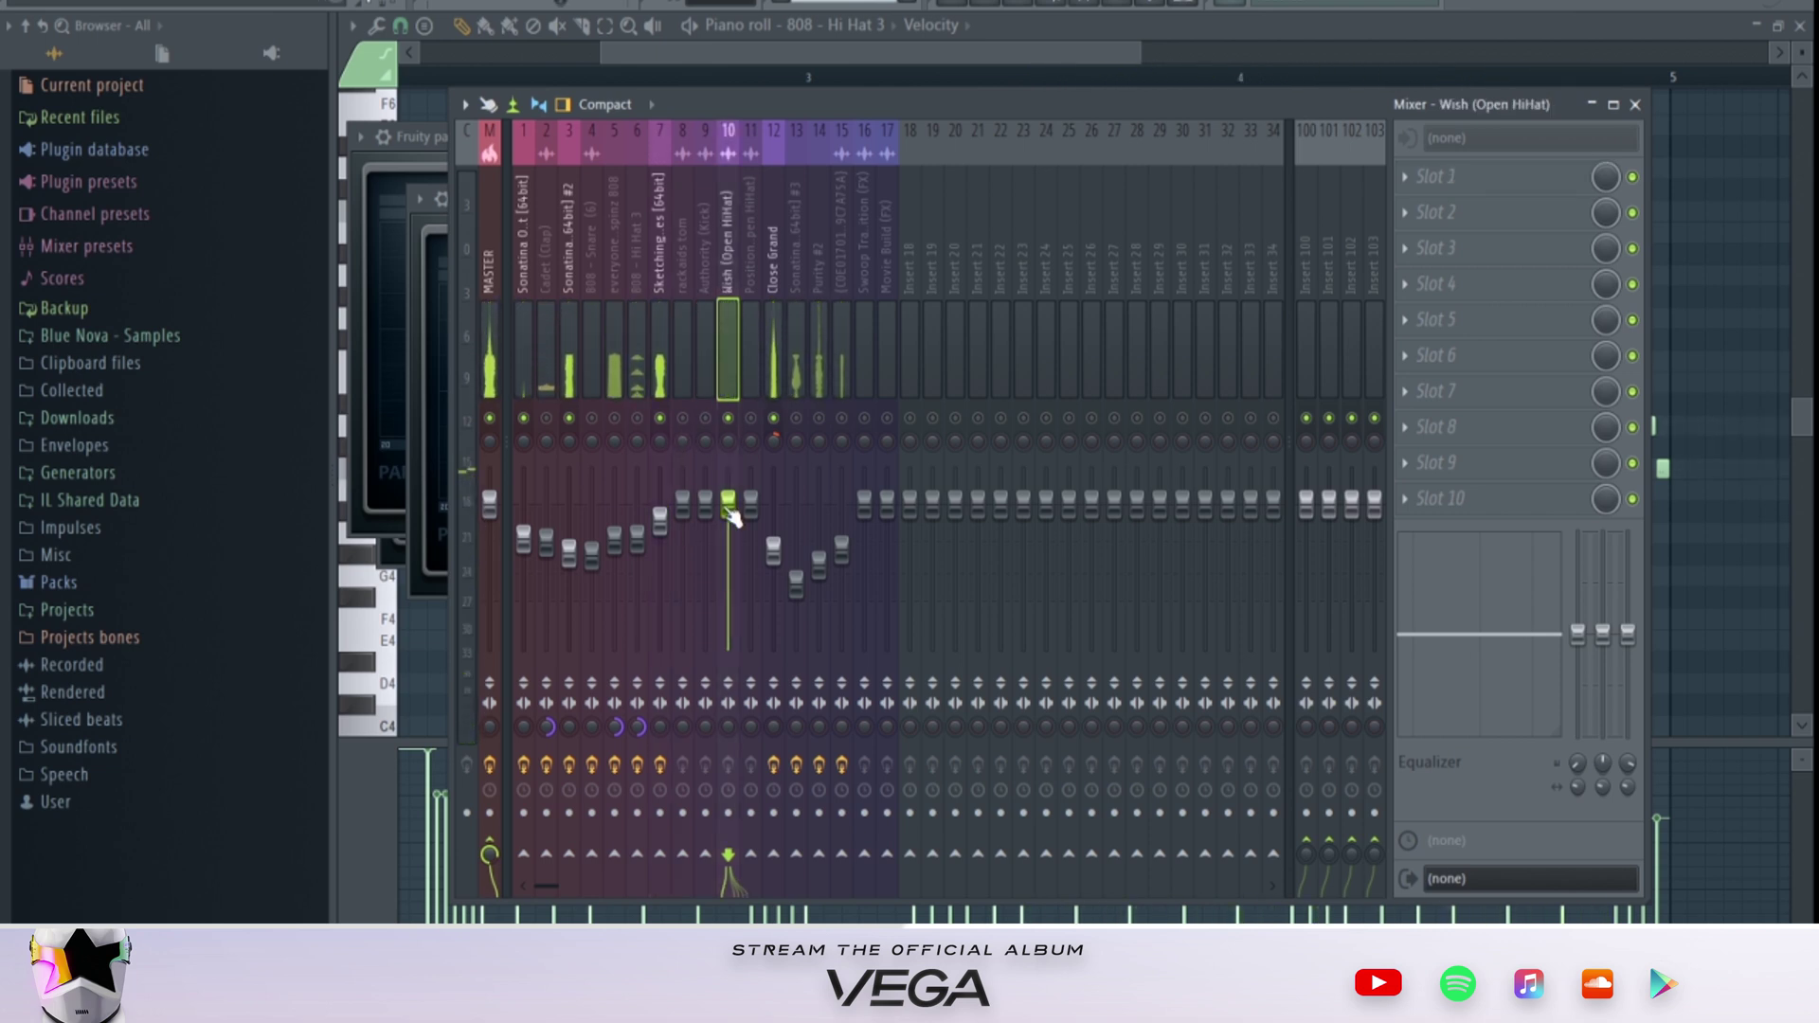
pyautogui.moveTo(727, 538); pyautogui.dragTo(732, 547)
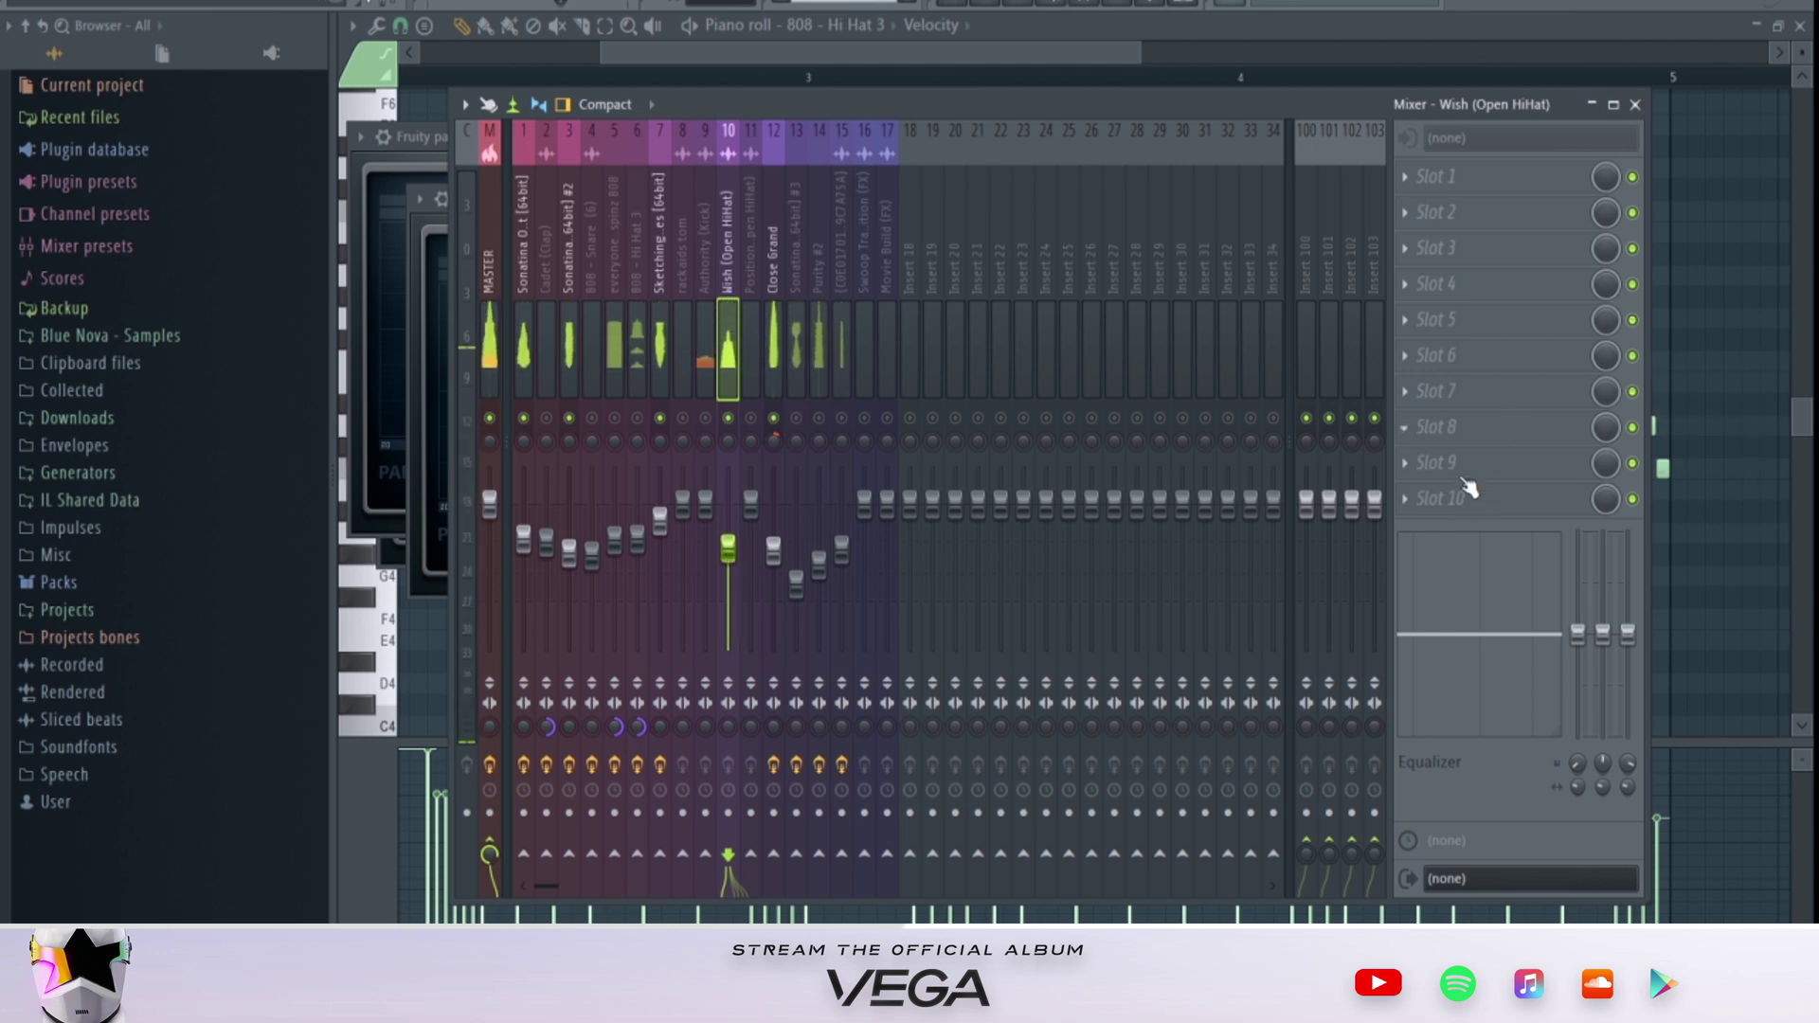
pyautogui.moveTo(1577, 635); pyautogui.dragTo(1578, 754)
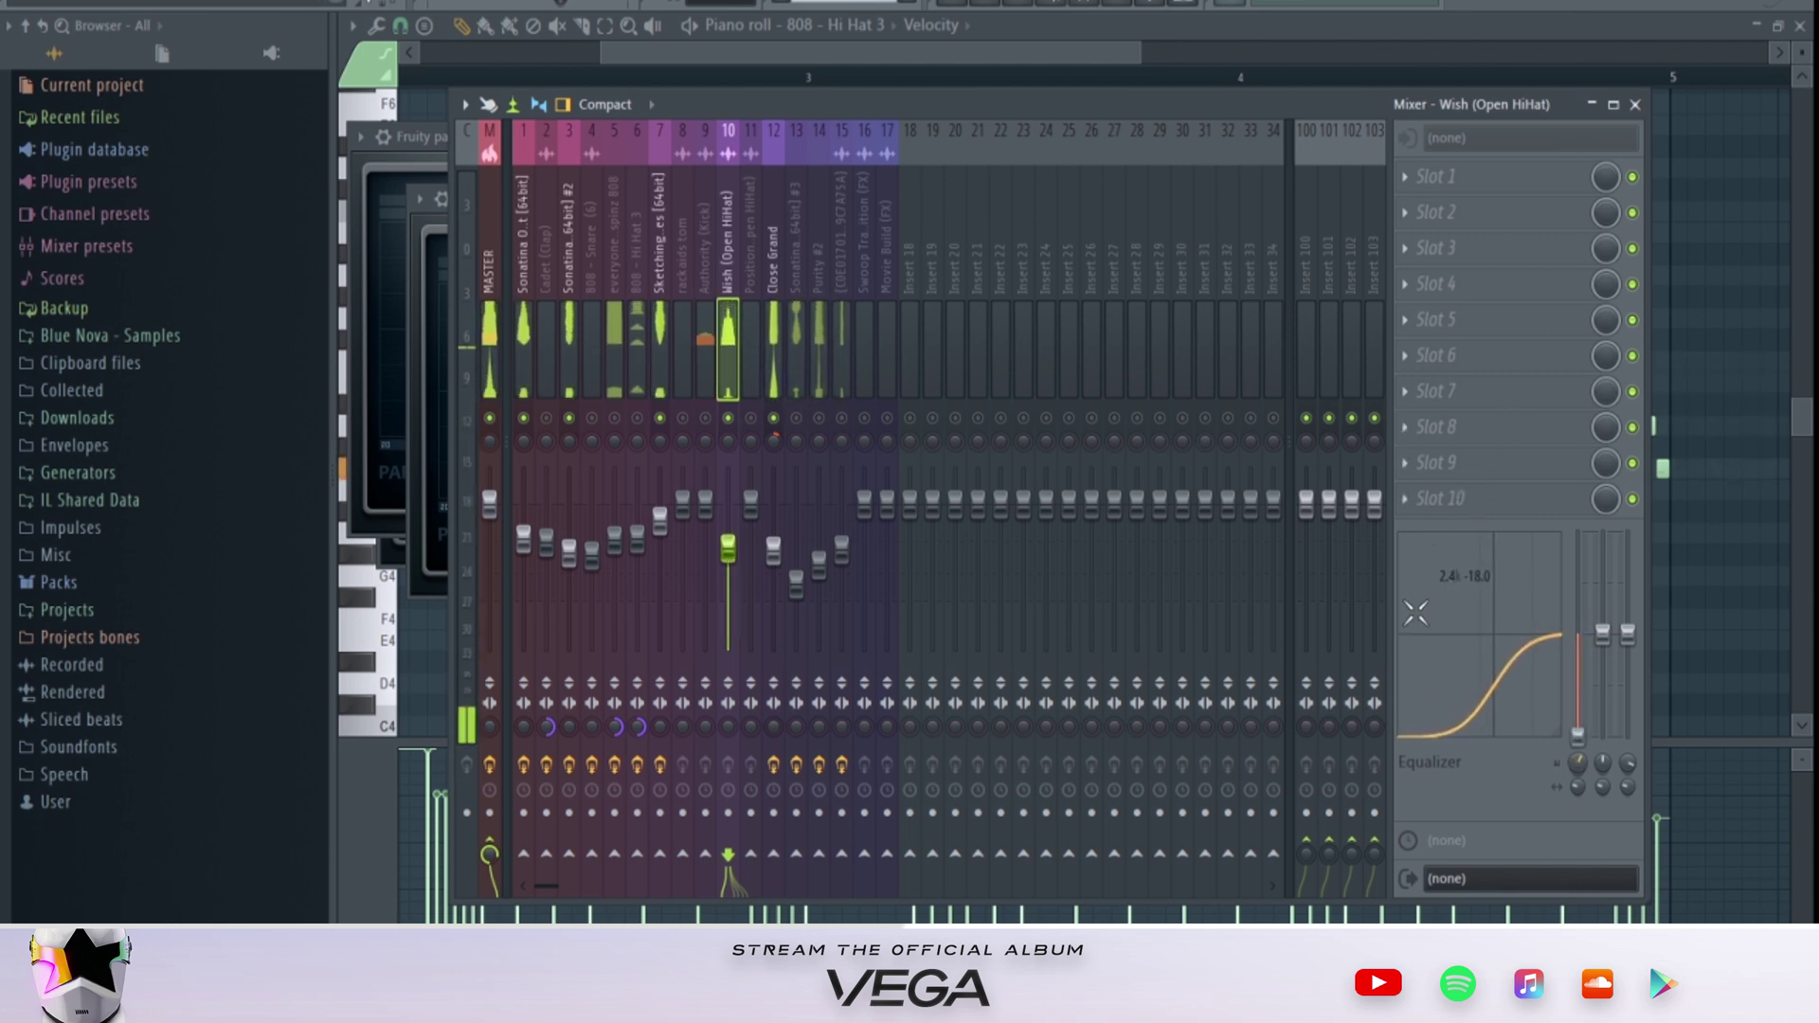
pyautogui.moveTo(730, 549); pyautogui.dragTo(729, 557)
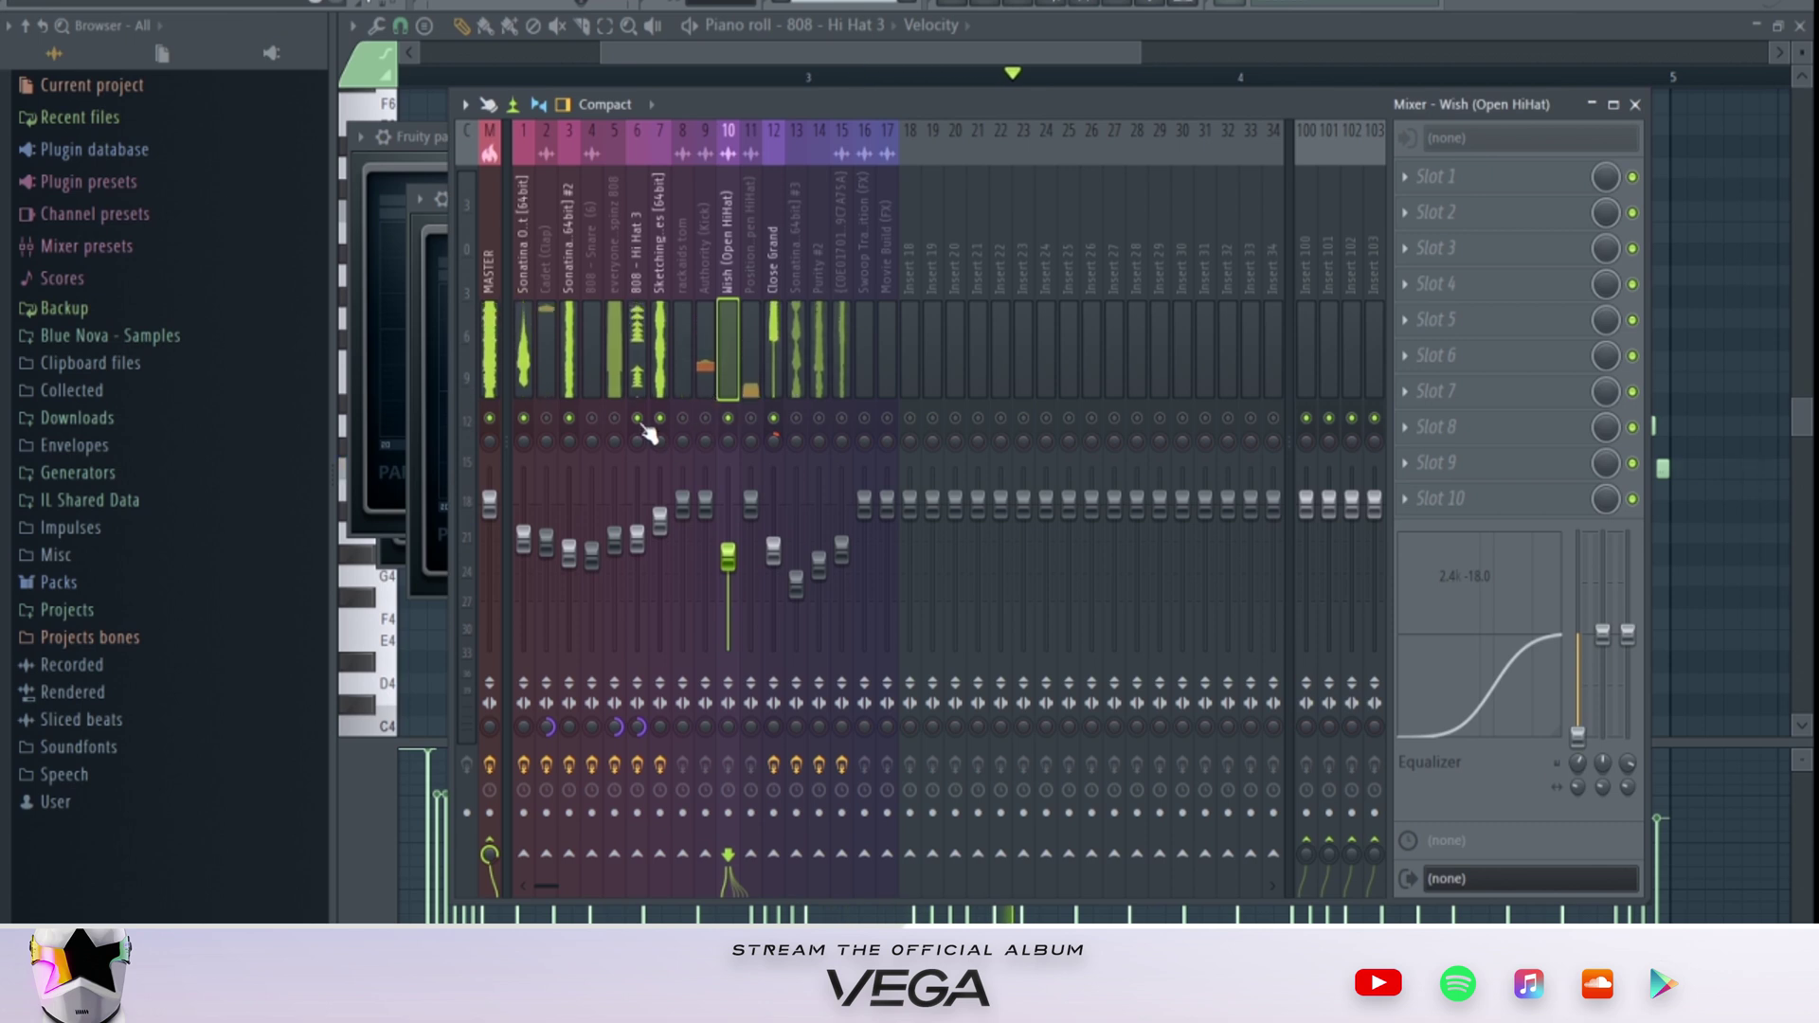
# Step: Unmute the Cadet (Clap), Sonatina Orchest #3 and Purity #2 tracks, and lower the Purity #2 fader further
pyautogui.click(547, 420)
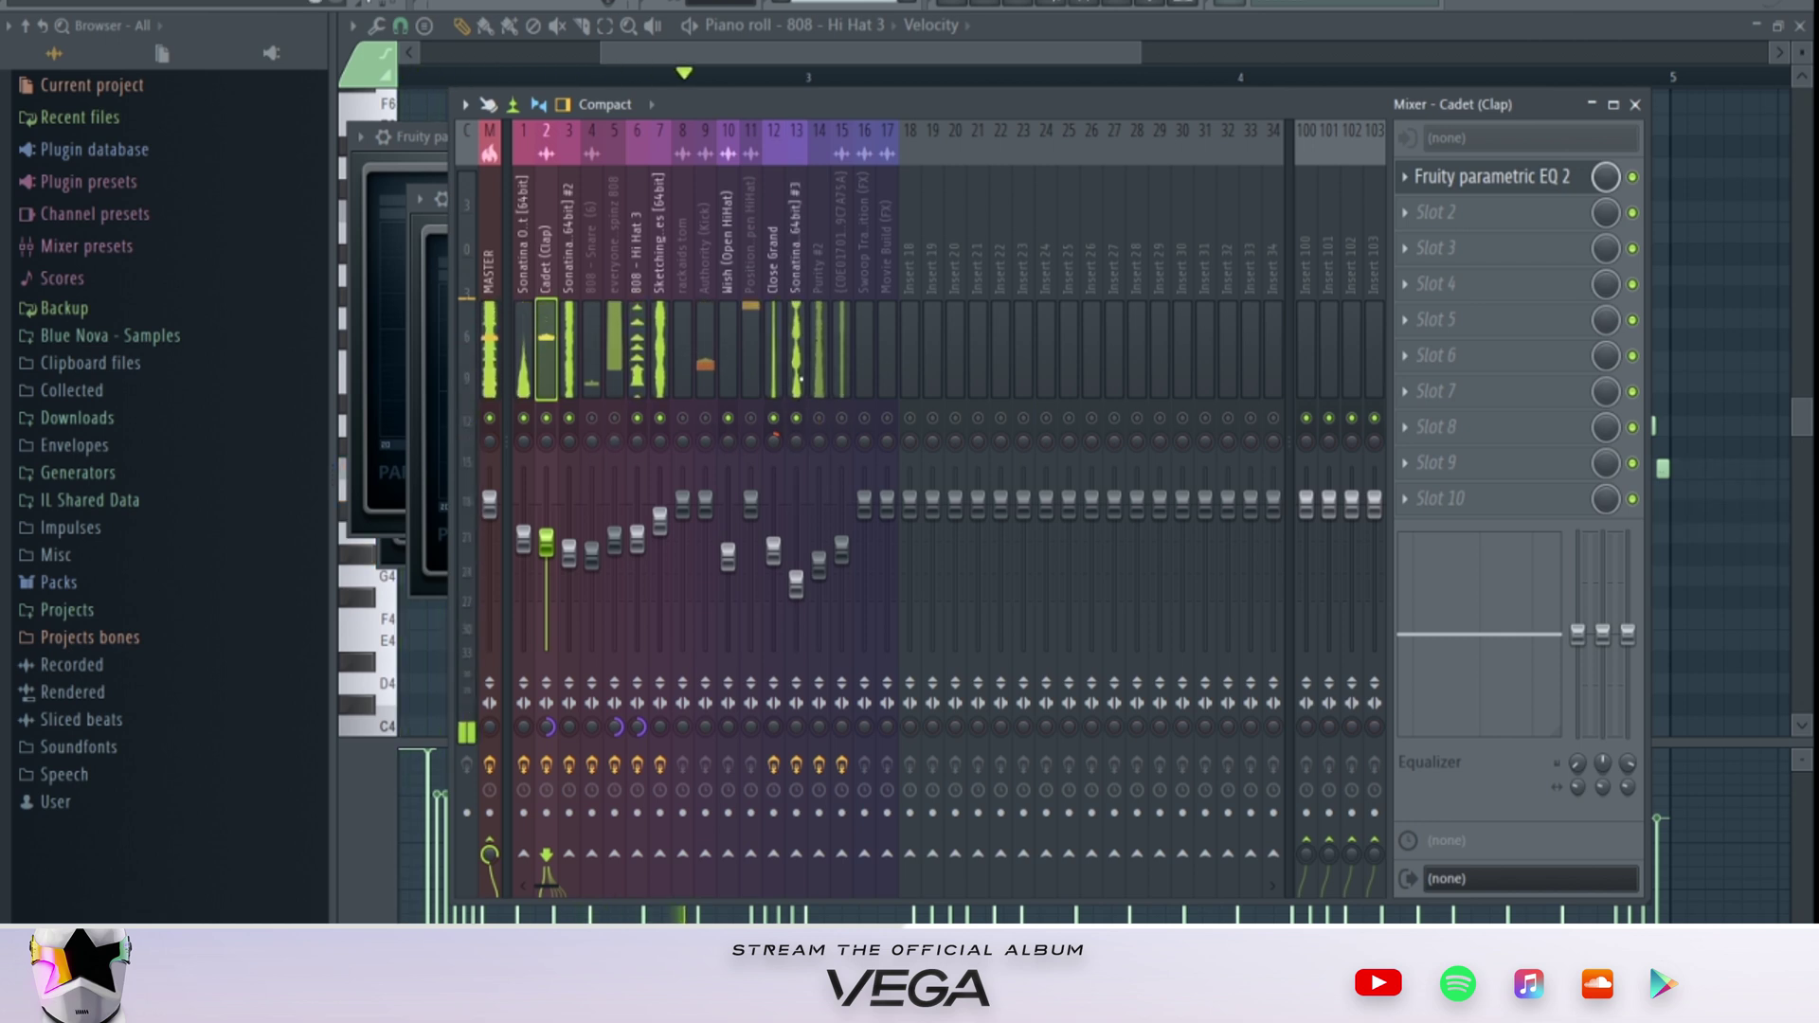
pyautogui.click(800, 282)
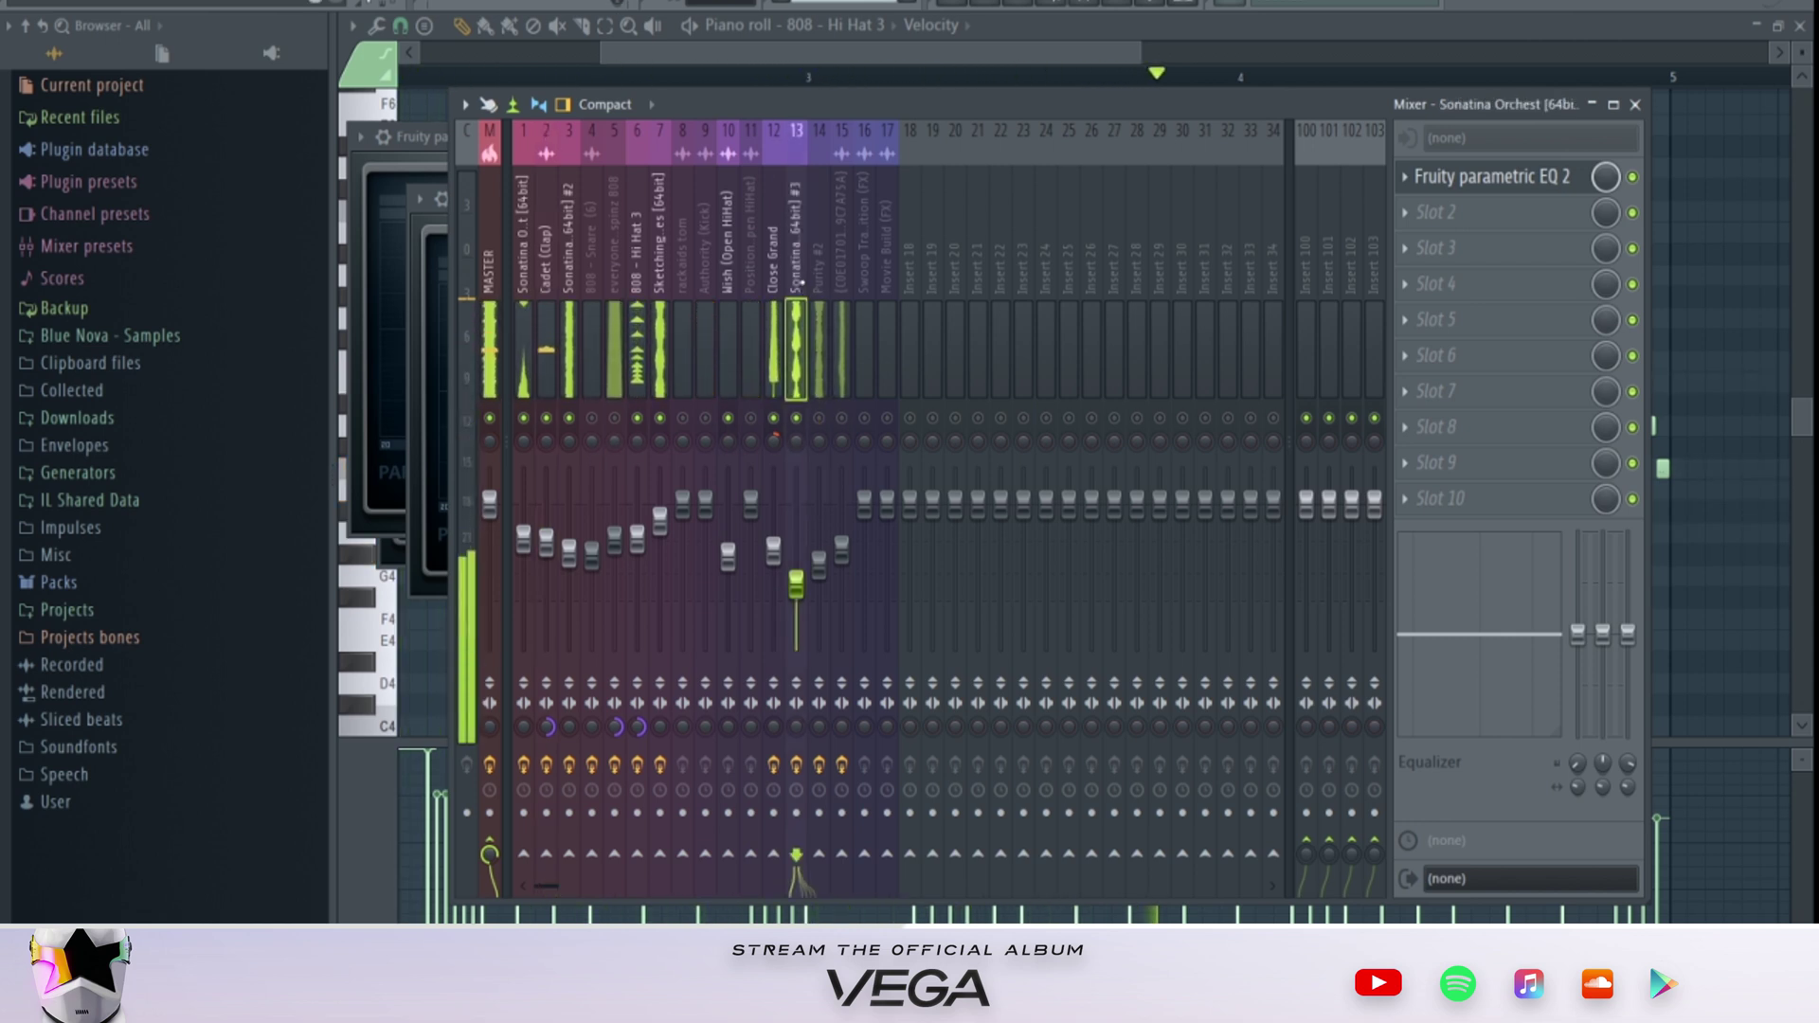
pyautogui.click(817, 326)
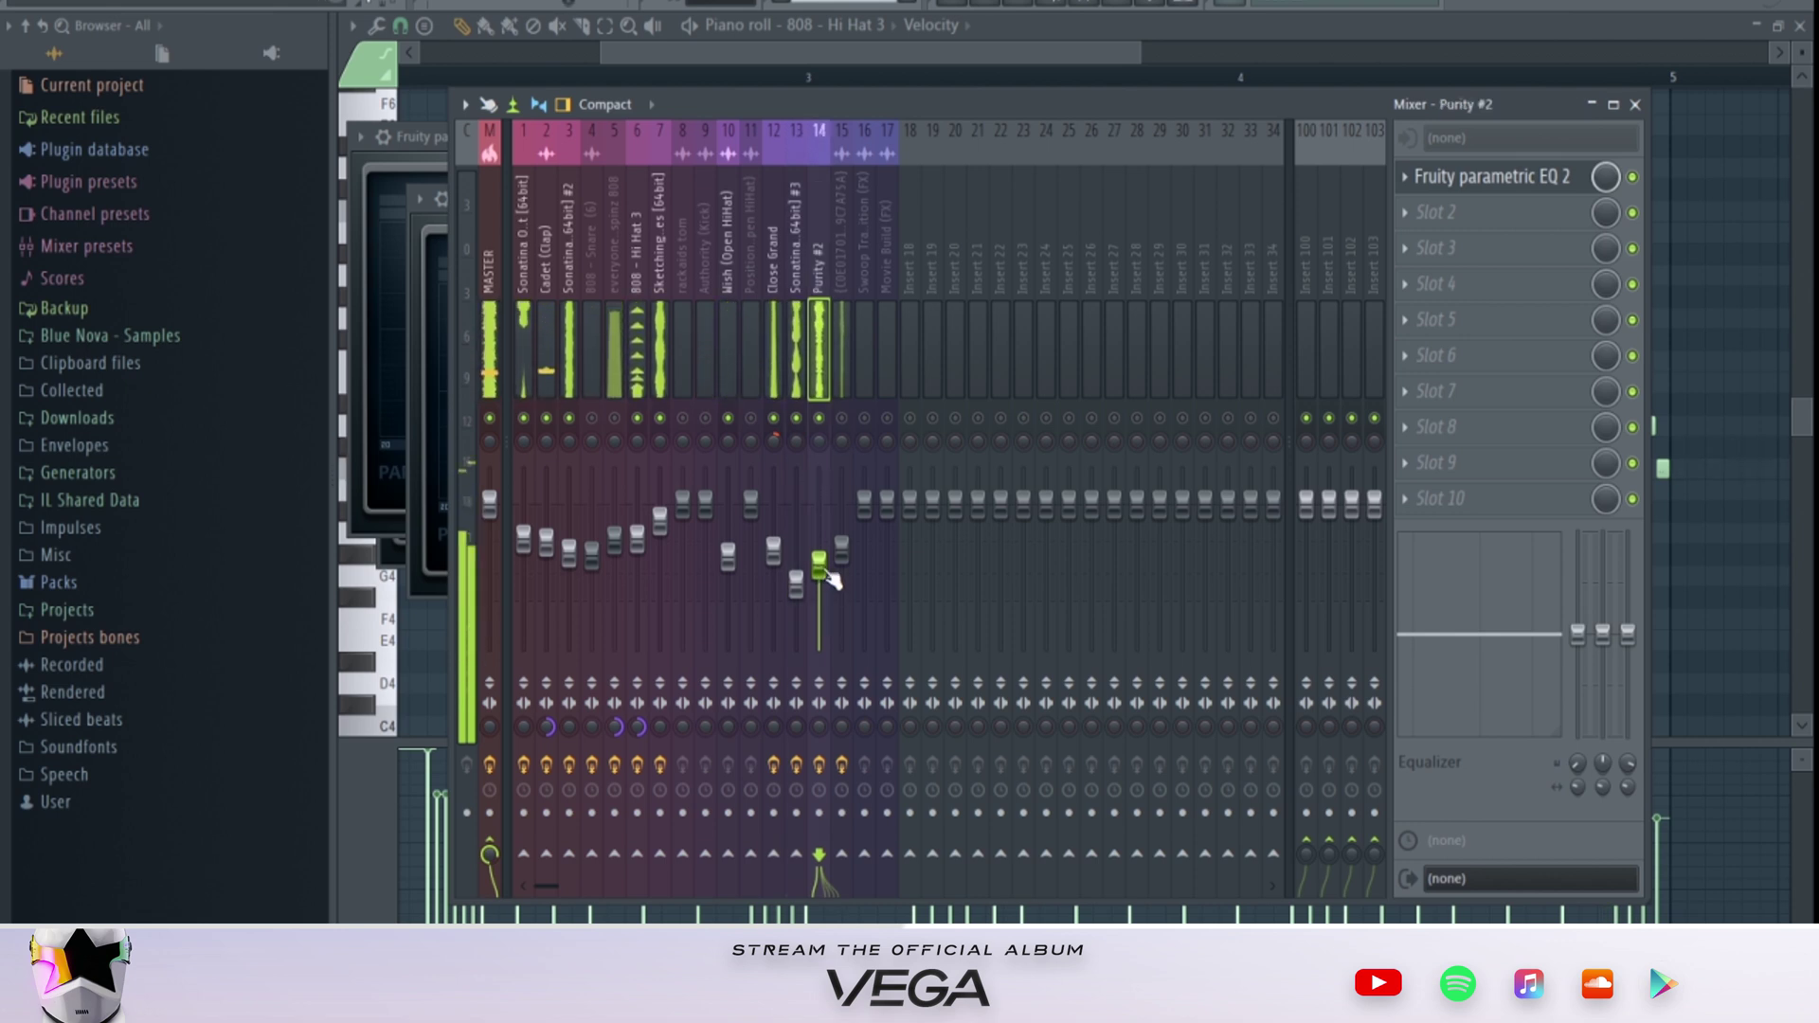
pyautogui.moveTo(828, 573); pyautogui.dragTo(828, 581)
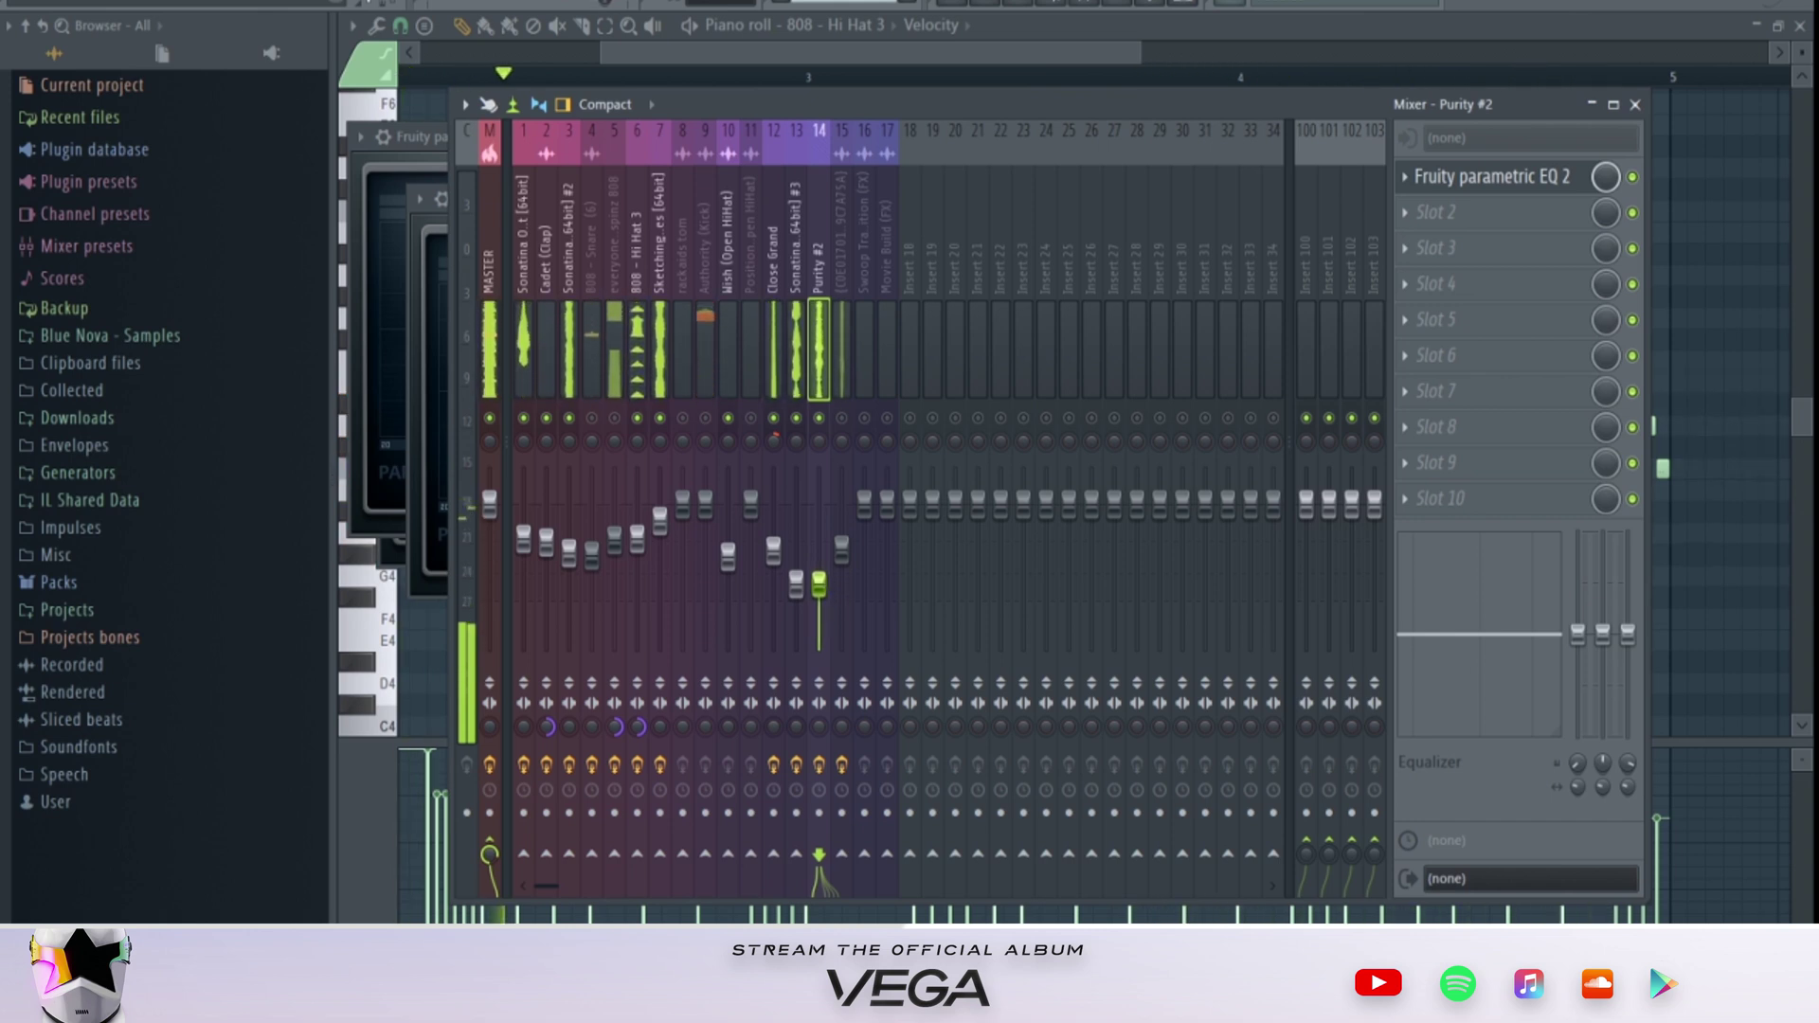
# Step: Unmute mixer track 15, the 808 - Snare (6) track and the spinz 808 track
pyautogui.click(842, 422)
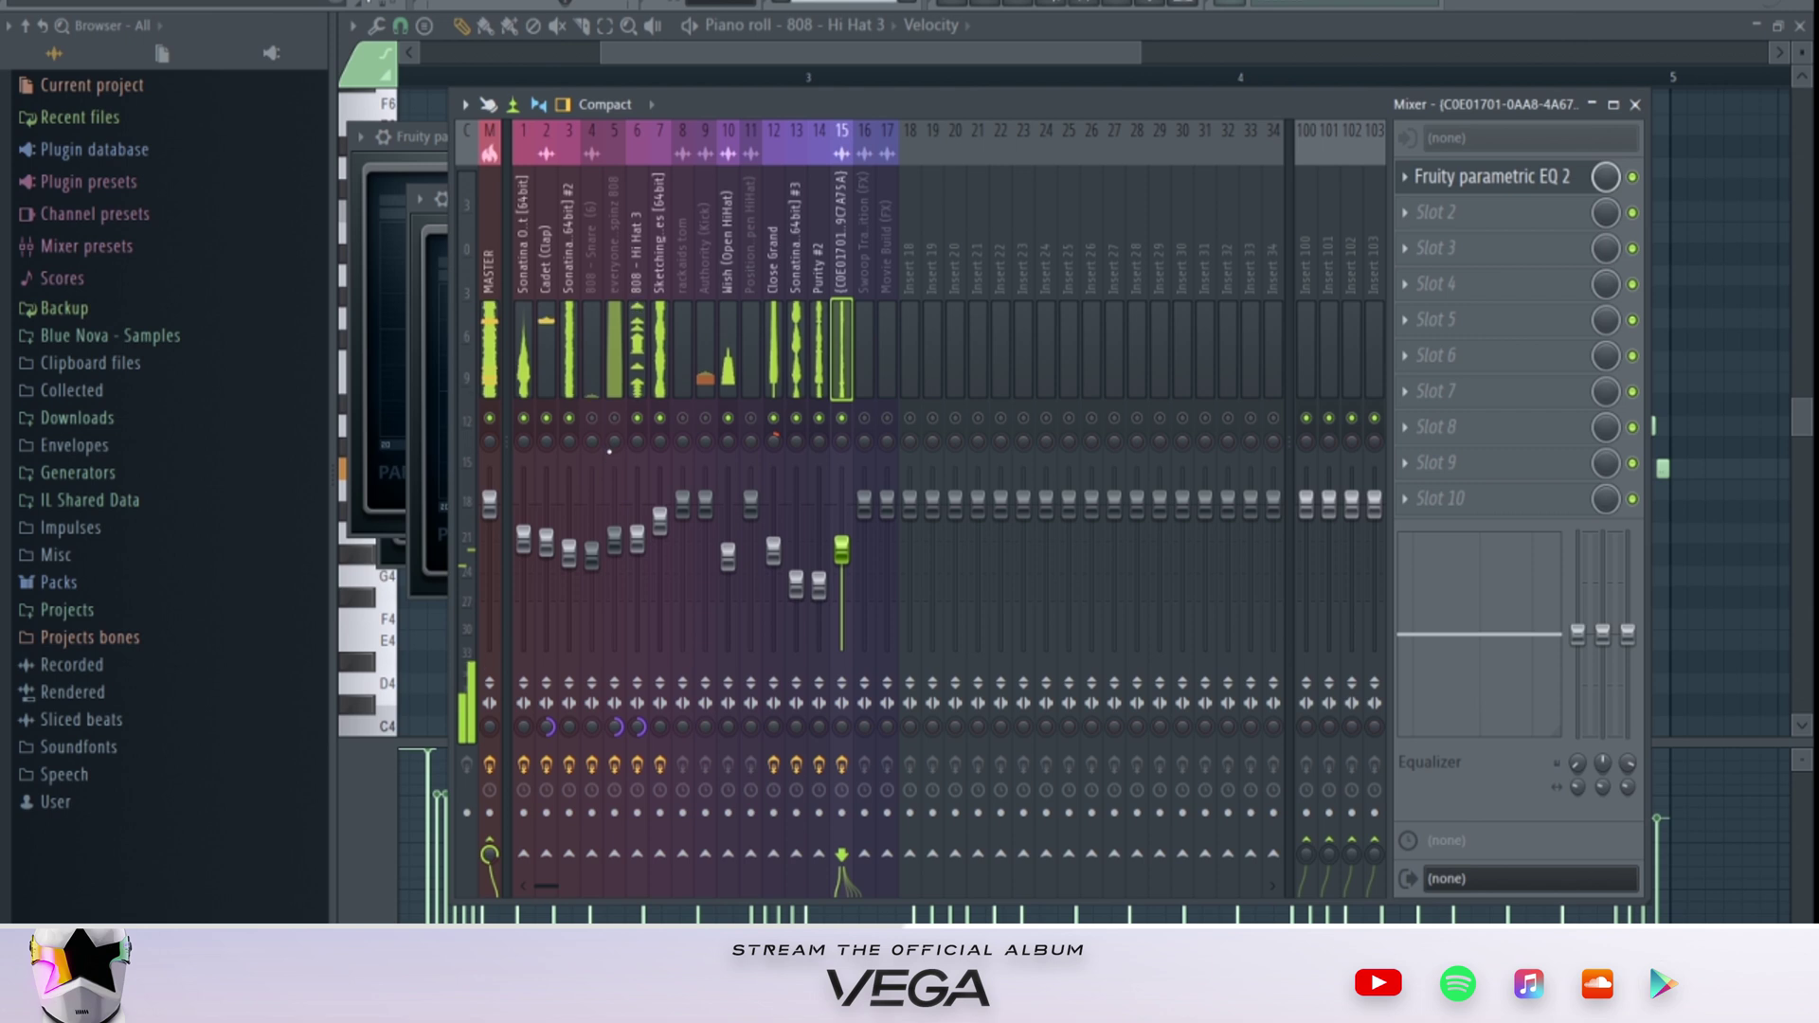
pyautogui.click(592, 249)
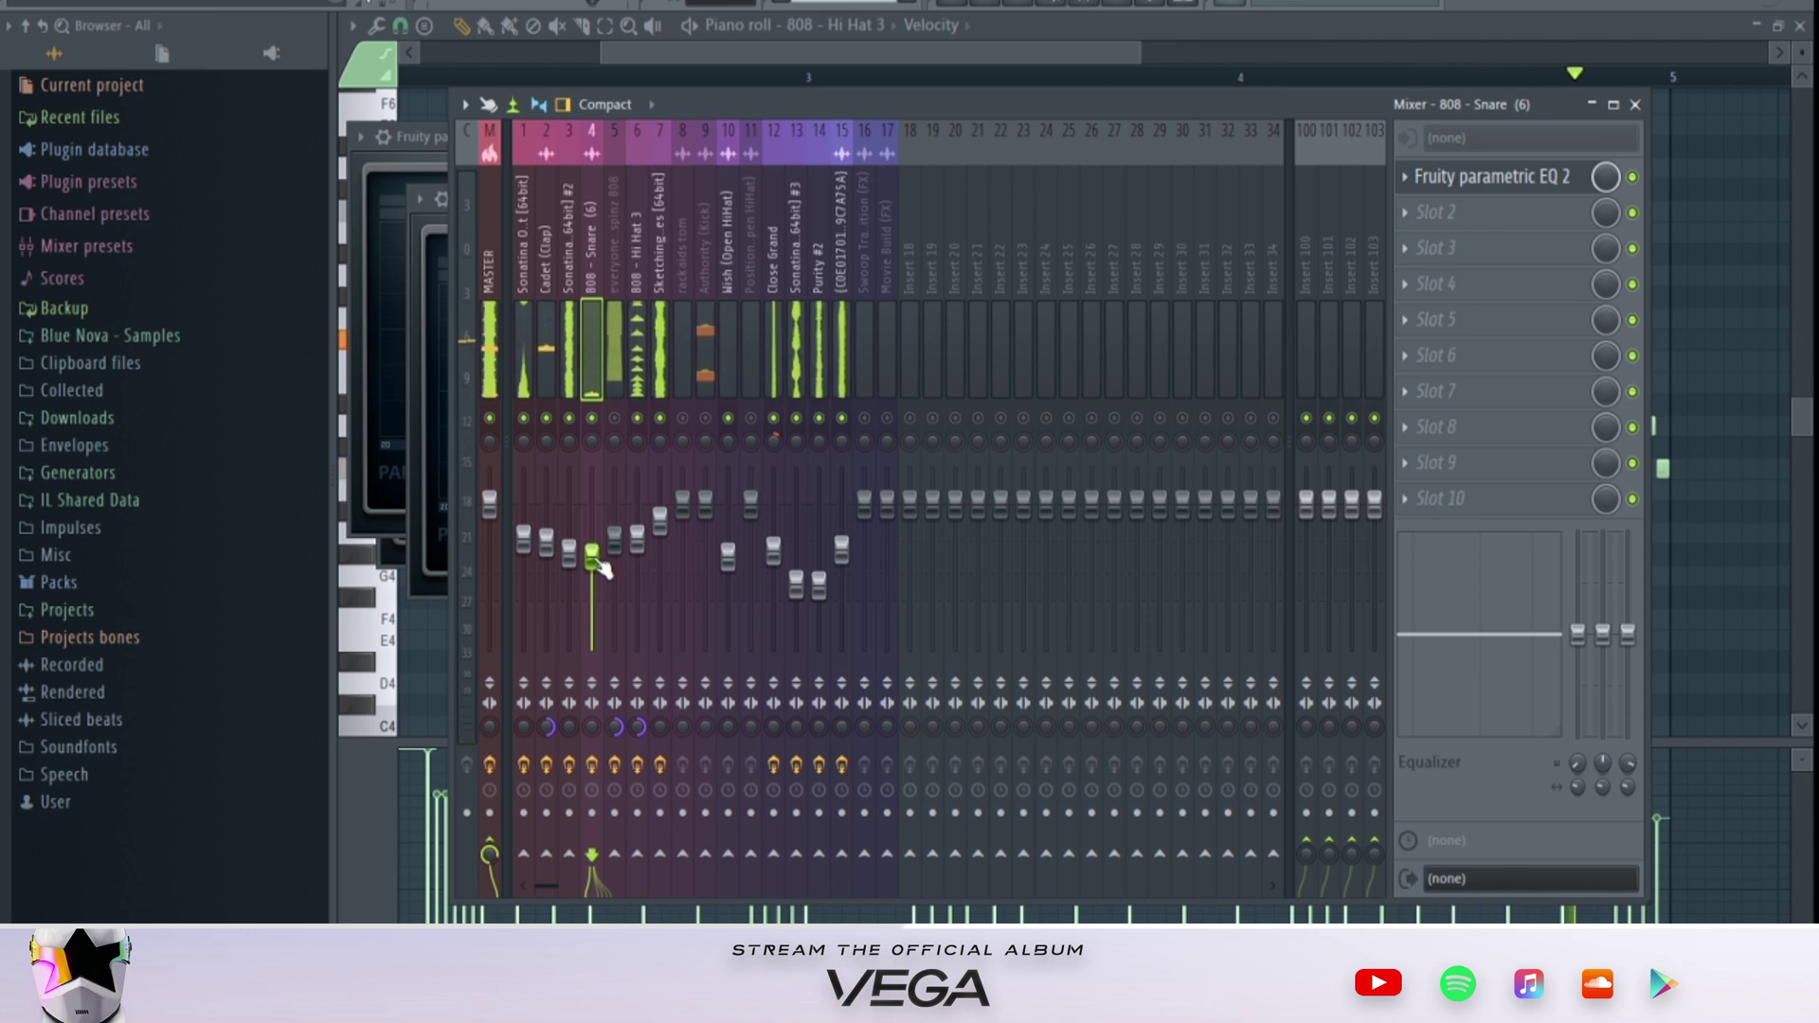
pyautogui.click(615, 419)
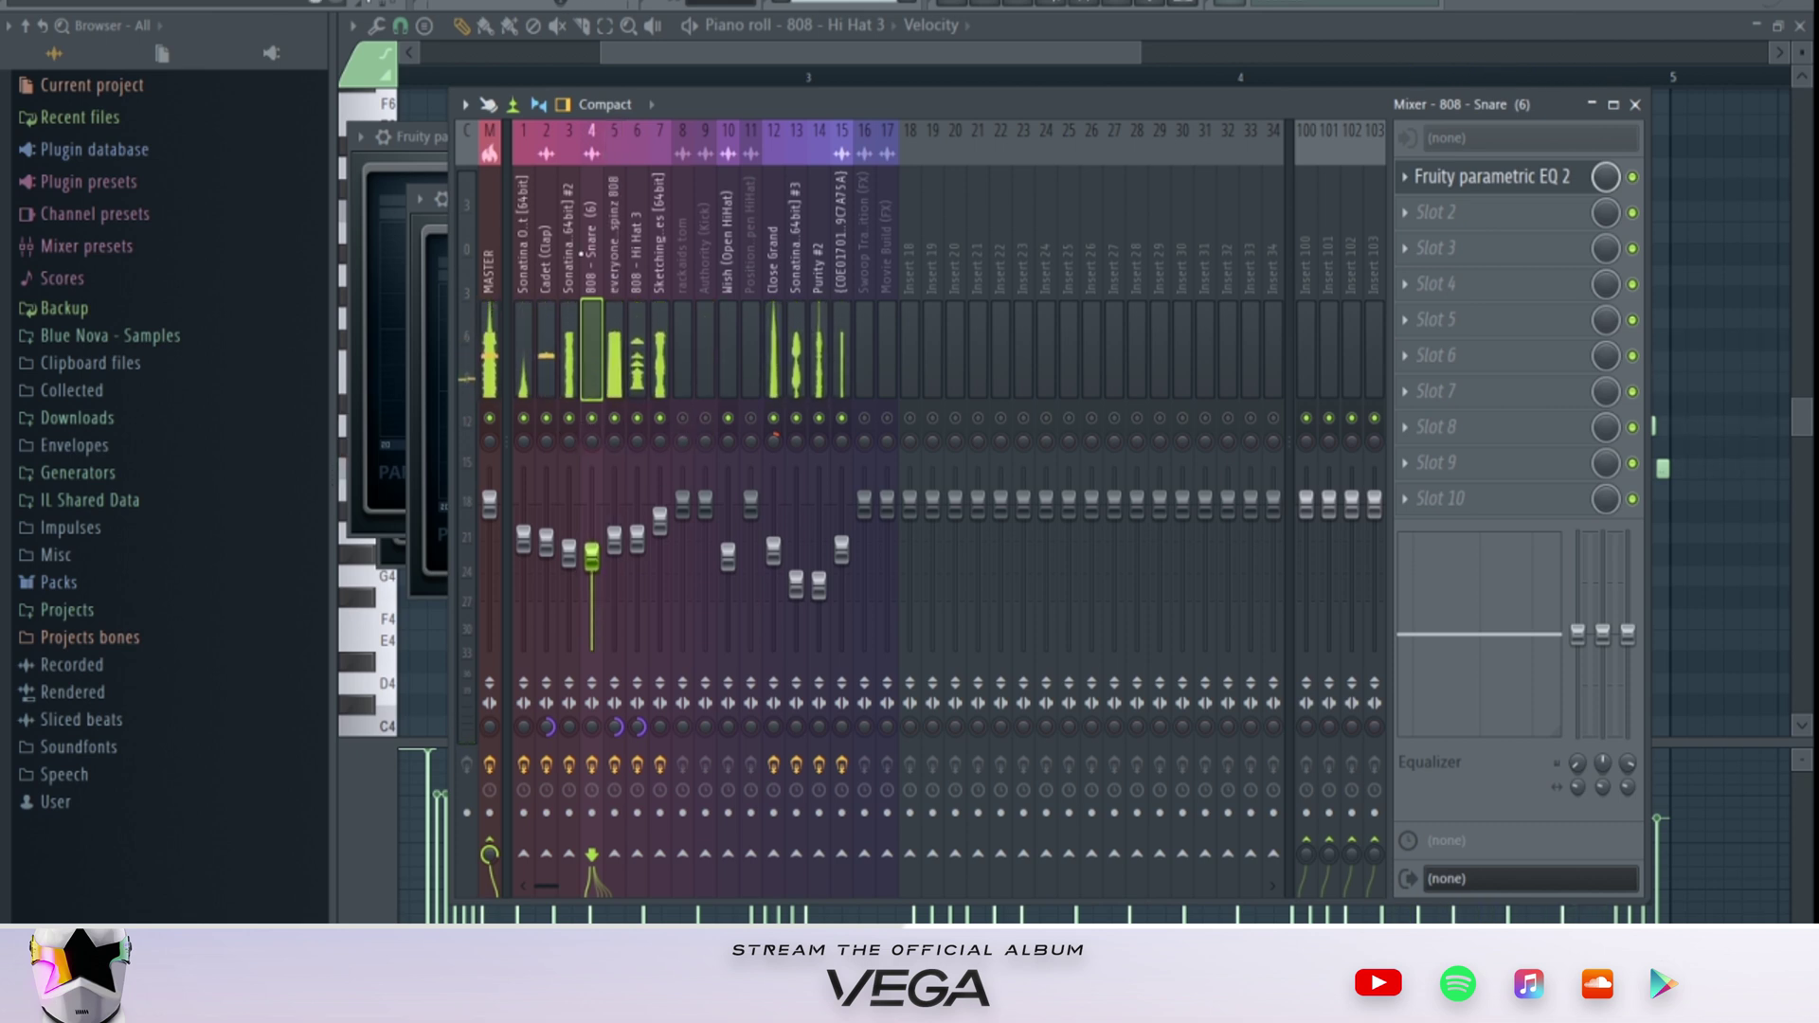
# Step: Move Fruity Limiter to the second slot of the spinz 808 track and load Fruity Blood Overdrive into the first slot
pyautogui.click(616, 269)
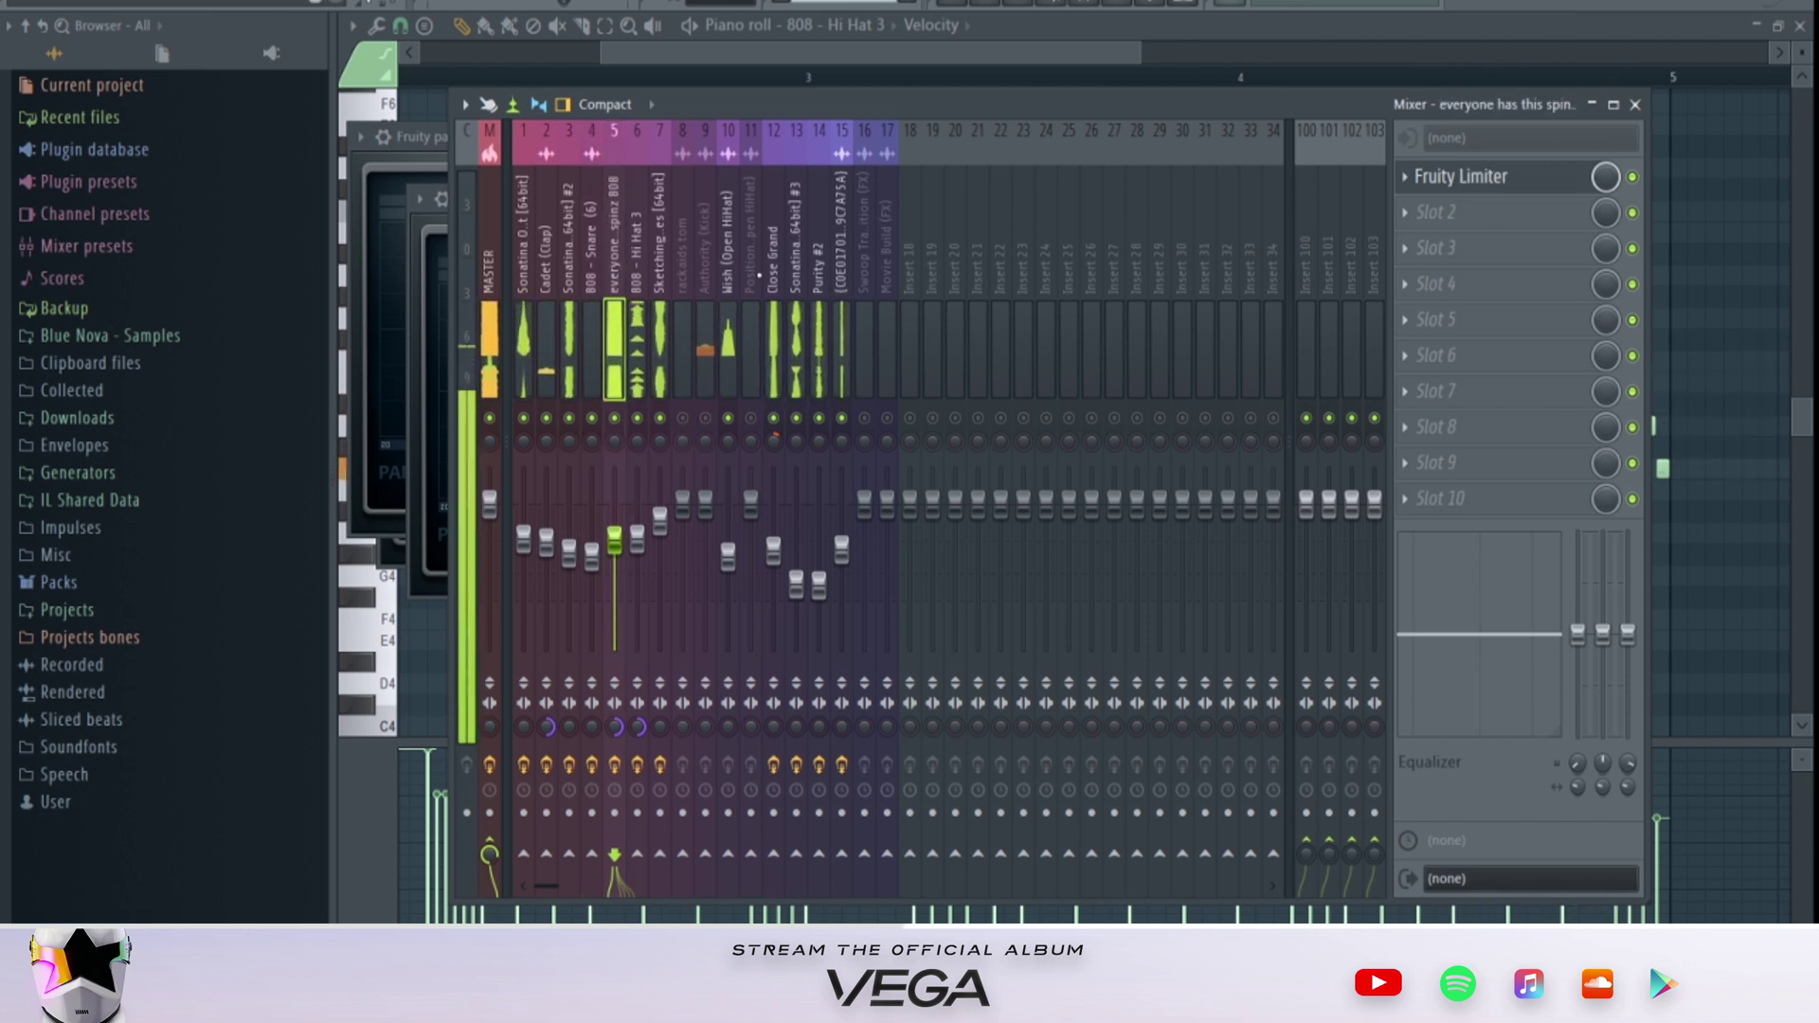
pyautogui.moveTo(1526, 180); pyautogui.dragTo(1523, 220)
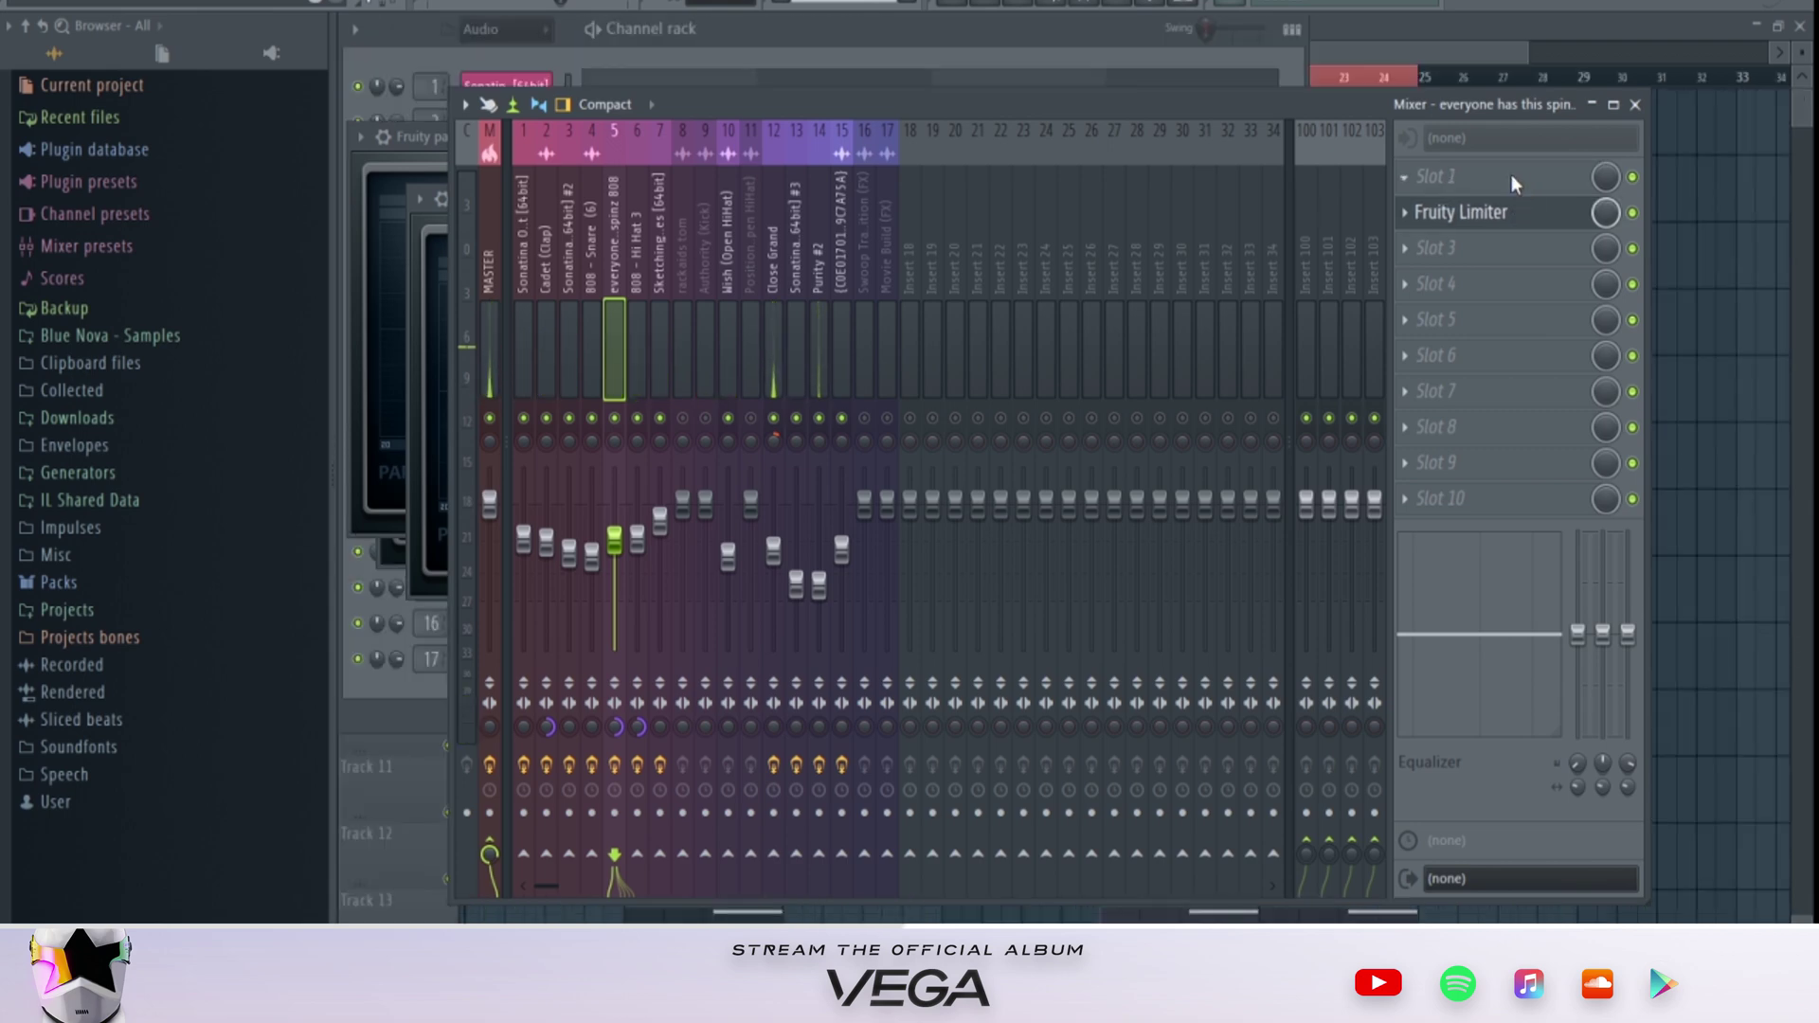
pyautogui.click(1512, 176)
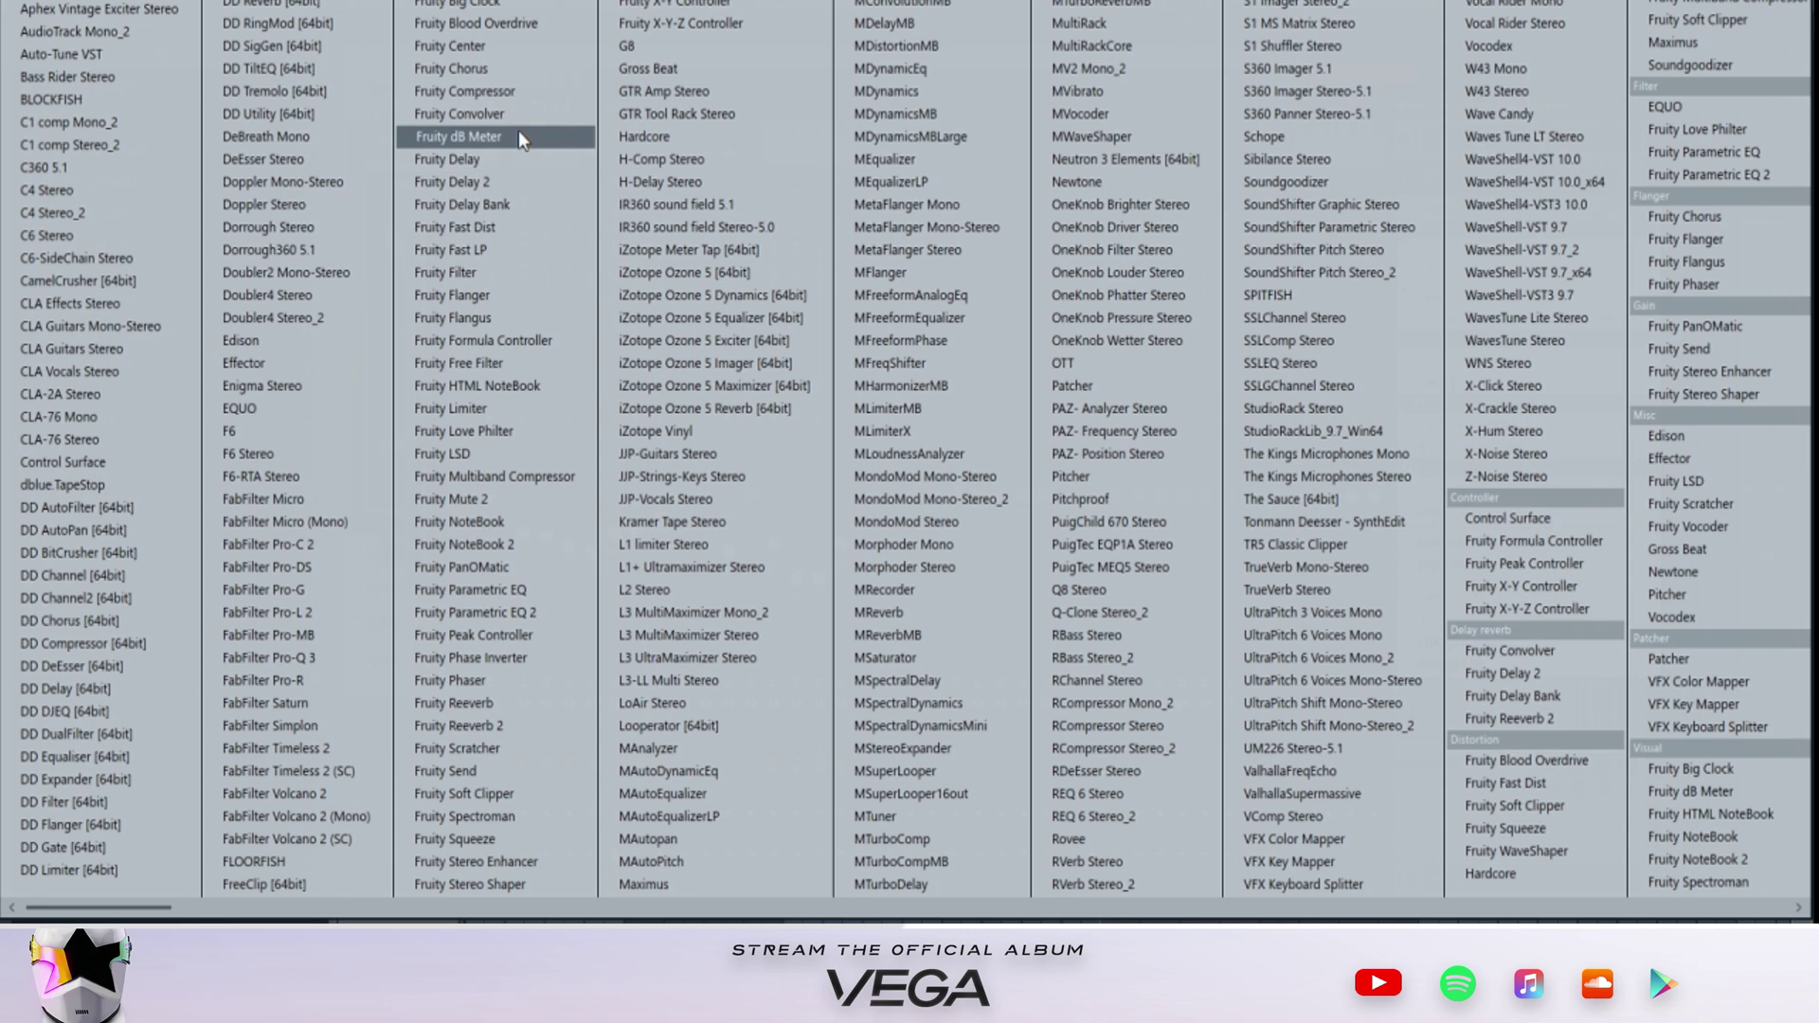
pyautogui.click(497, 24)
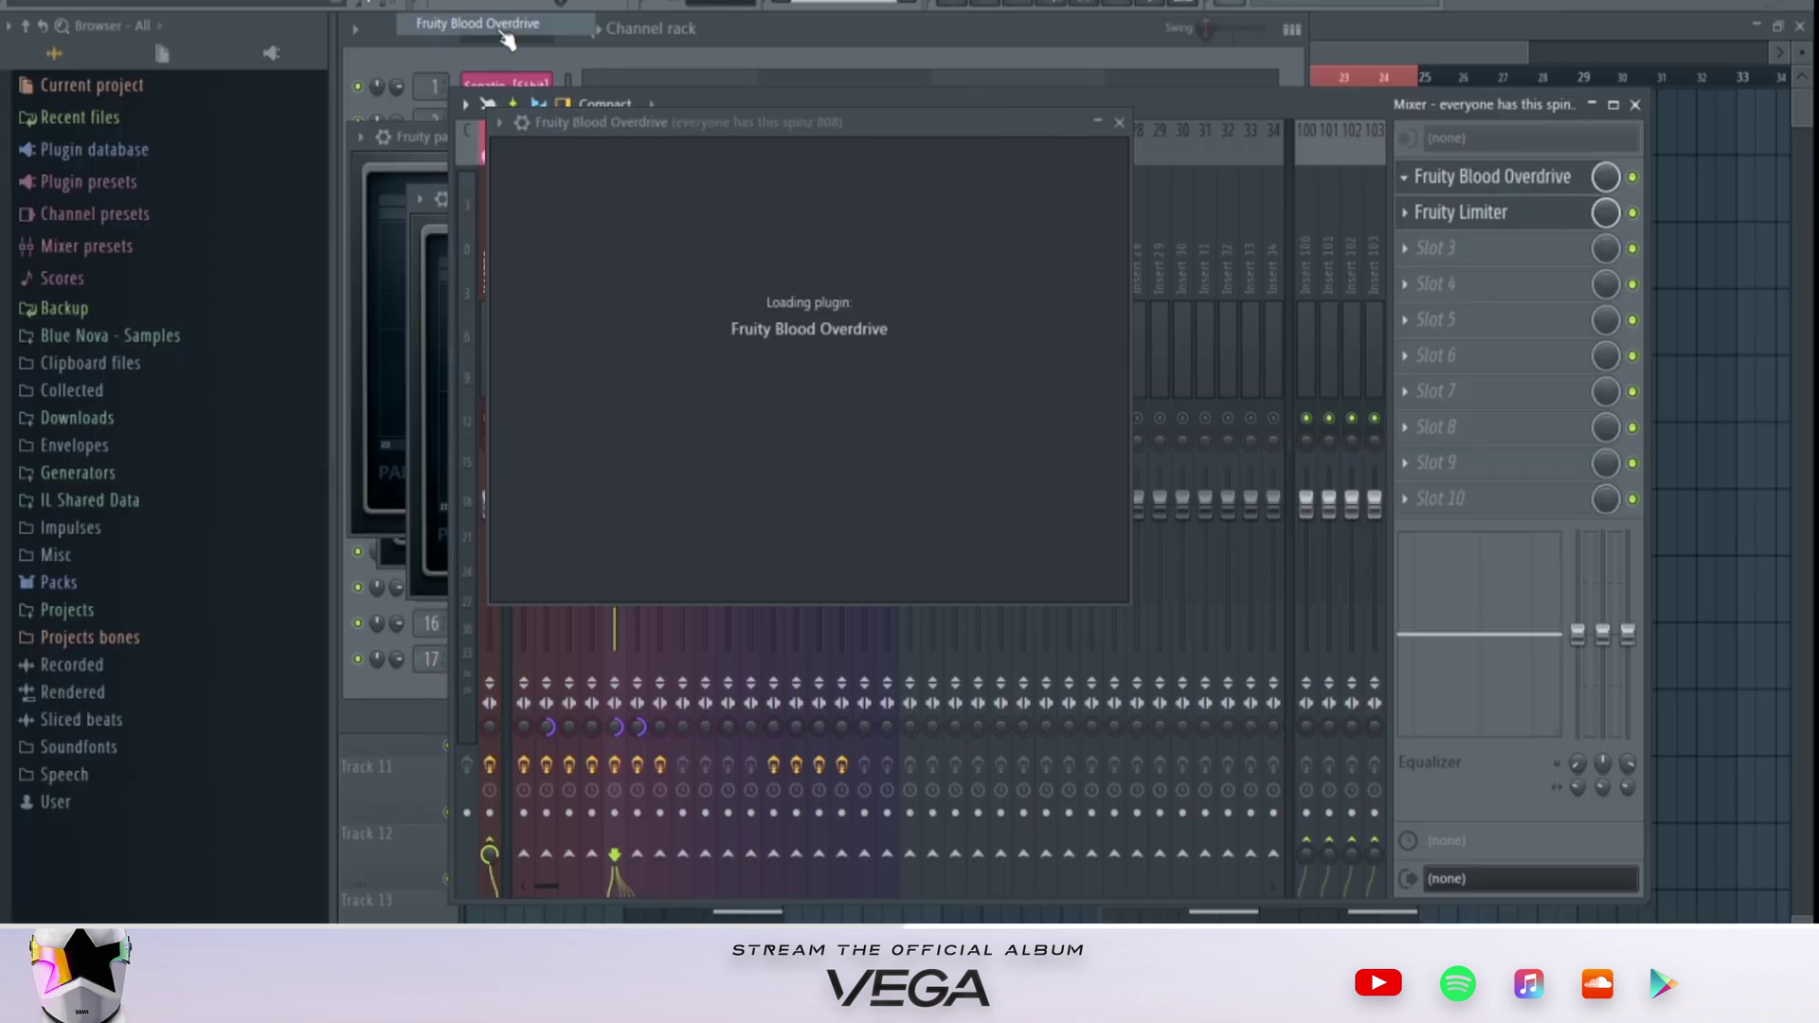
# Step: Set the spinz 808's Fruity Blood Overdrive to Color 1.0, PostFilter 1.0 and PreAmp about 0.45, and lower the track's fader slightly
pyautogui.press('space')
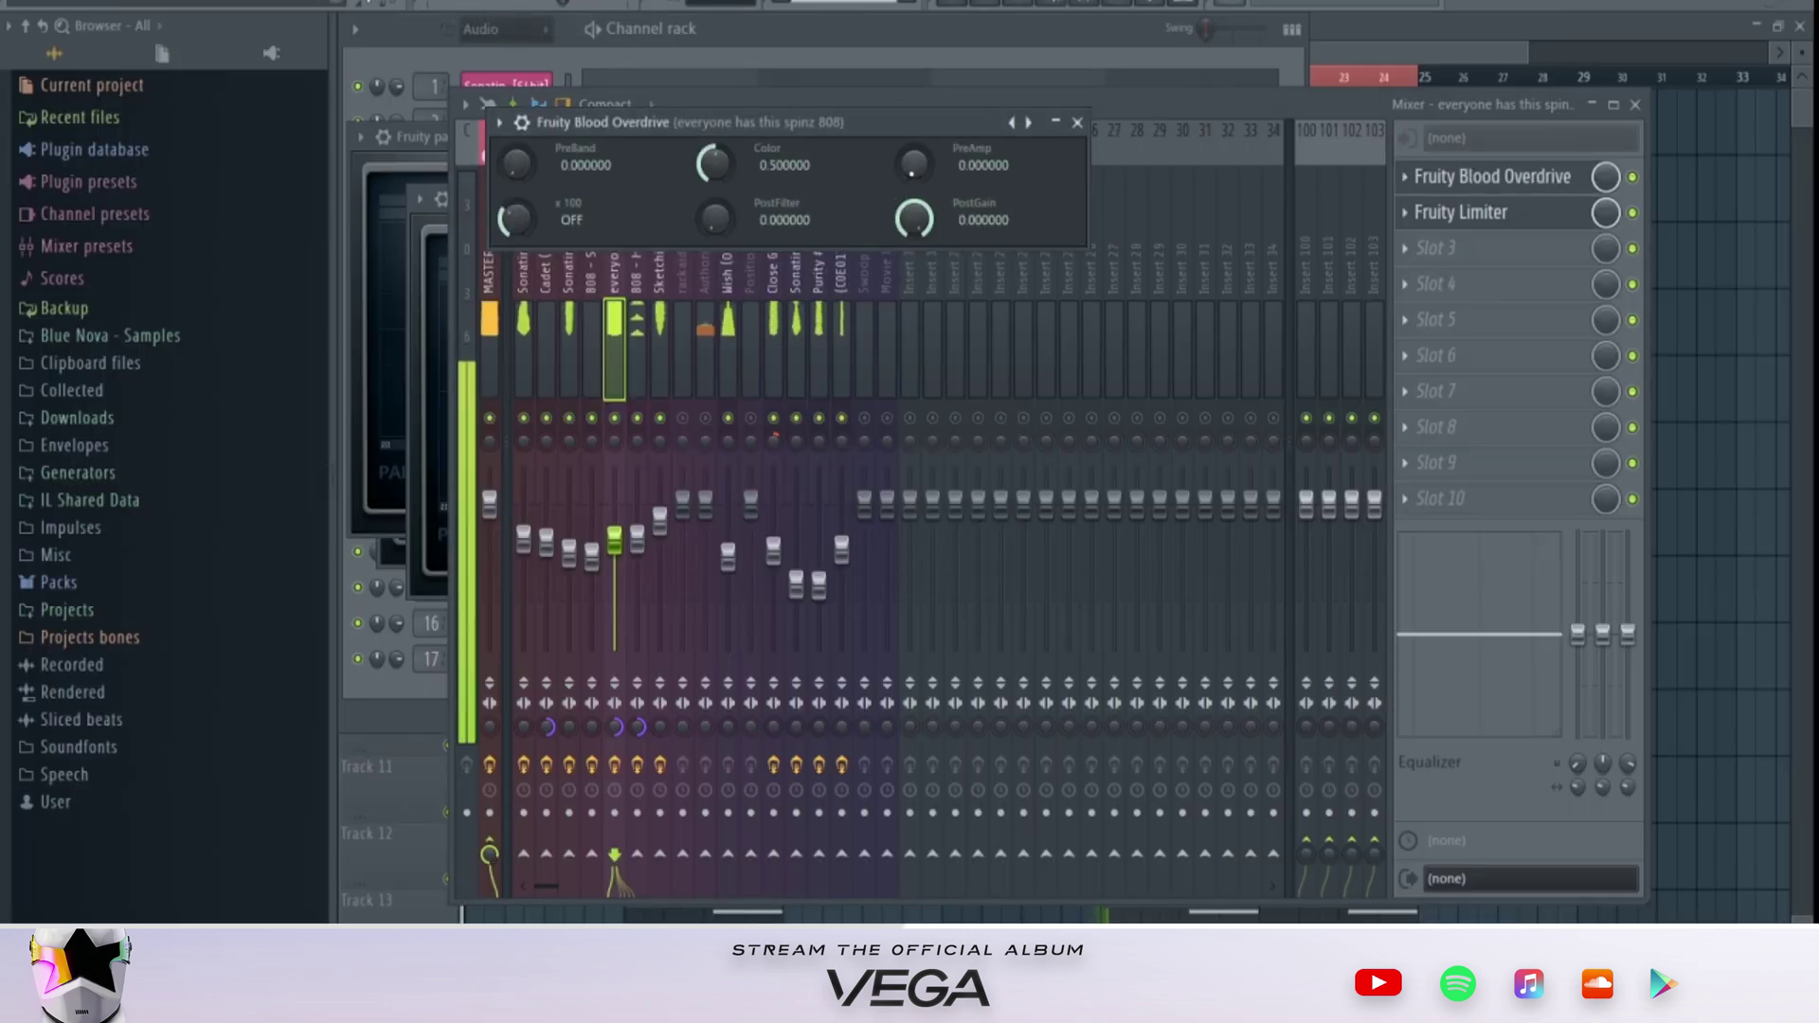
pyautogui.moveTo(914, 165); pyautogui.dragTo(915, 148)
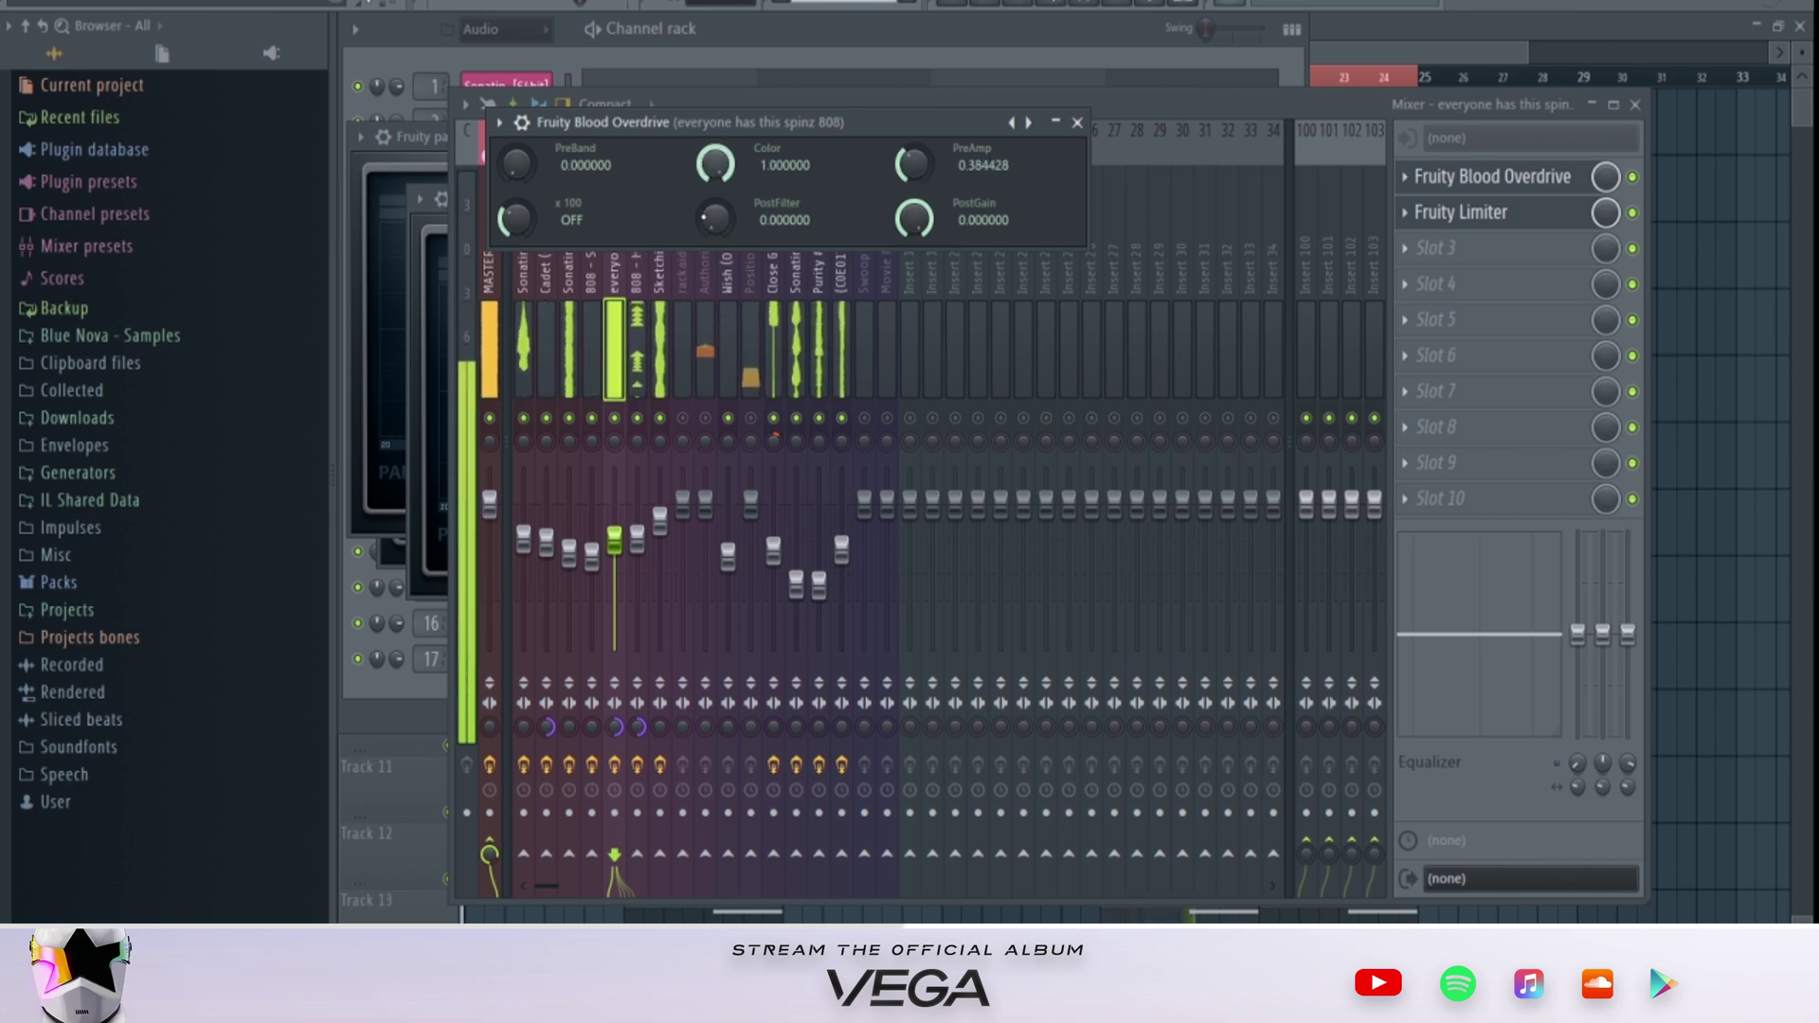
pyautogui.click(1163, 99)
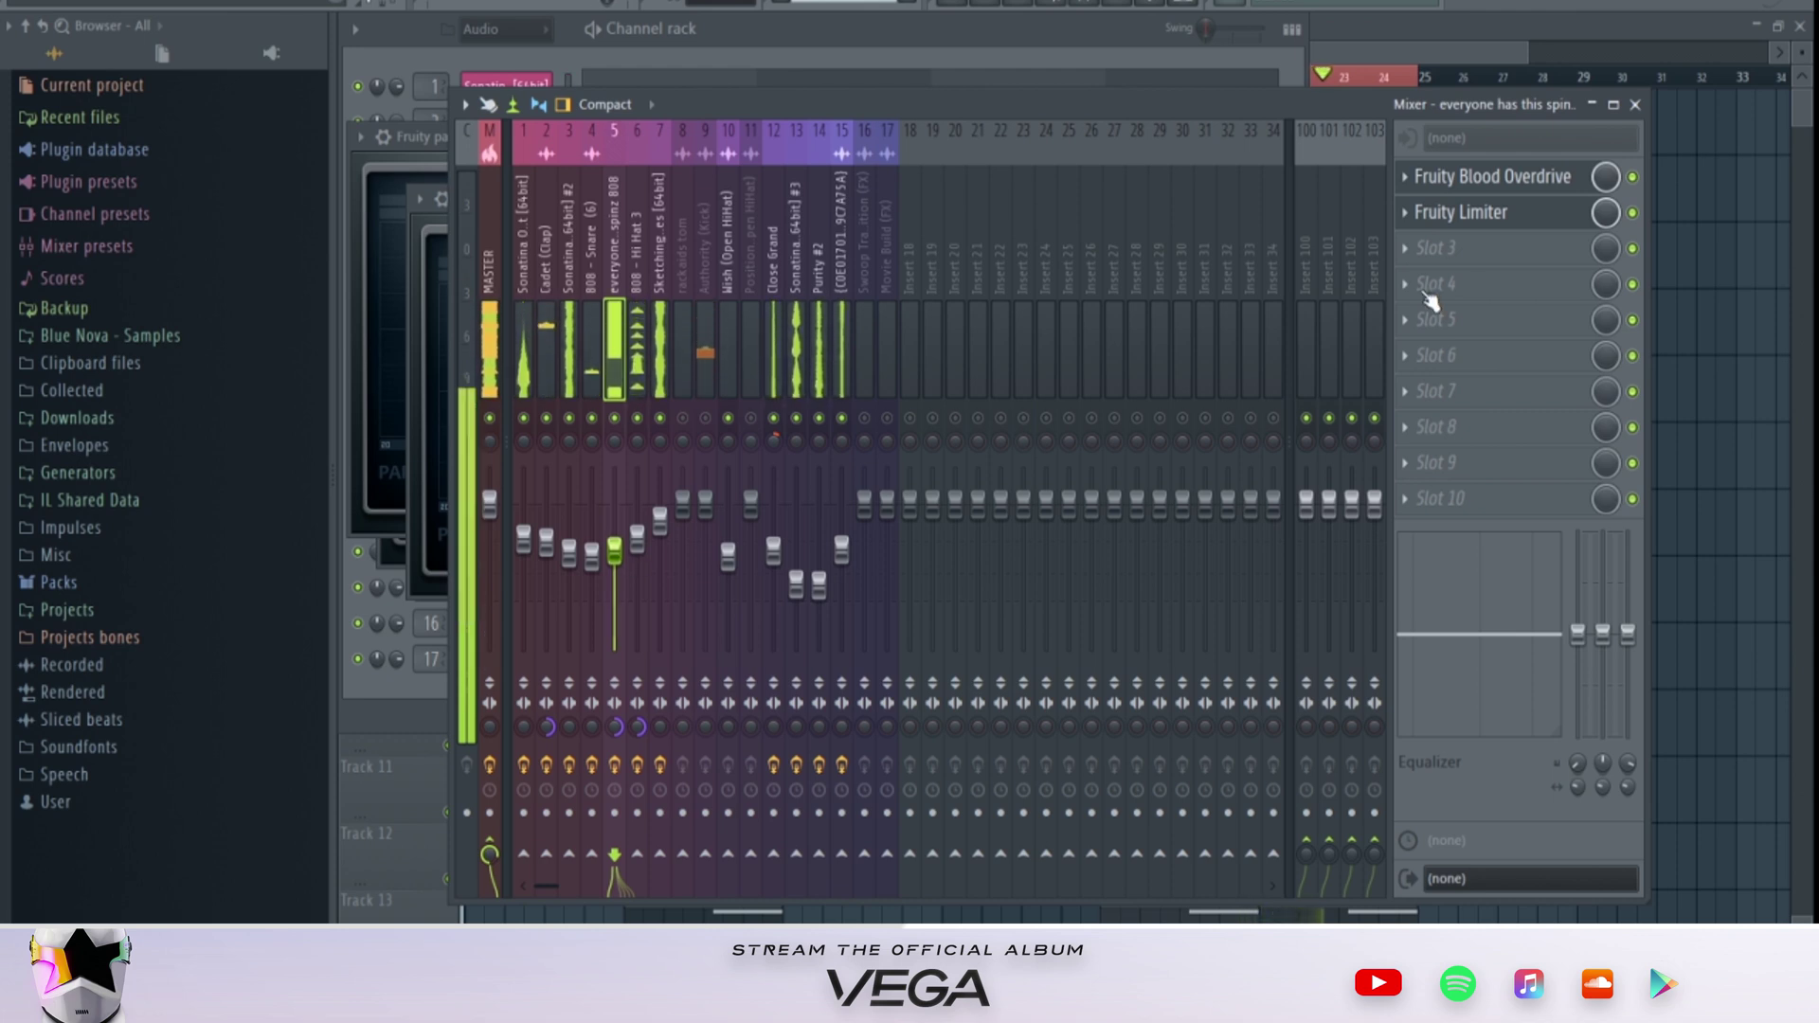
pyautogui.click(1492, 176)
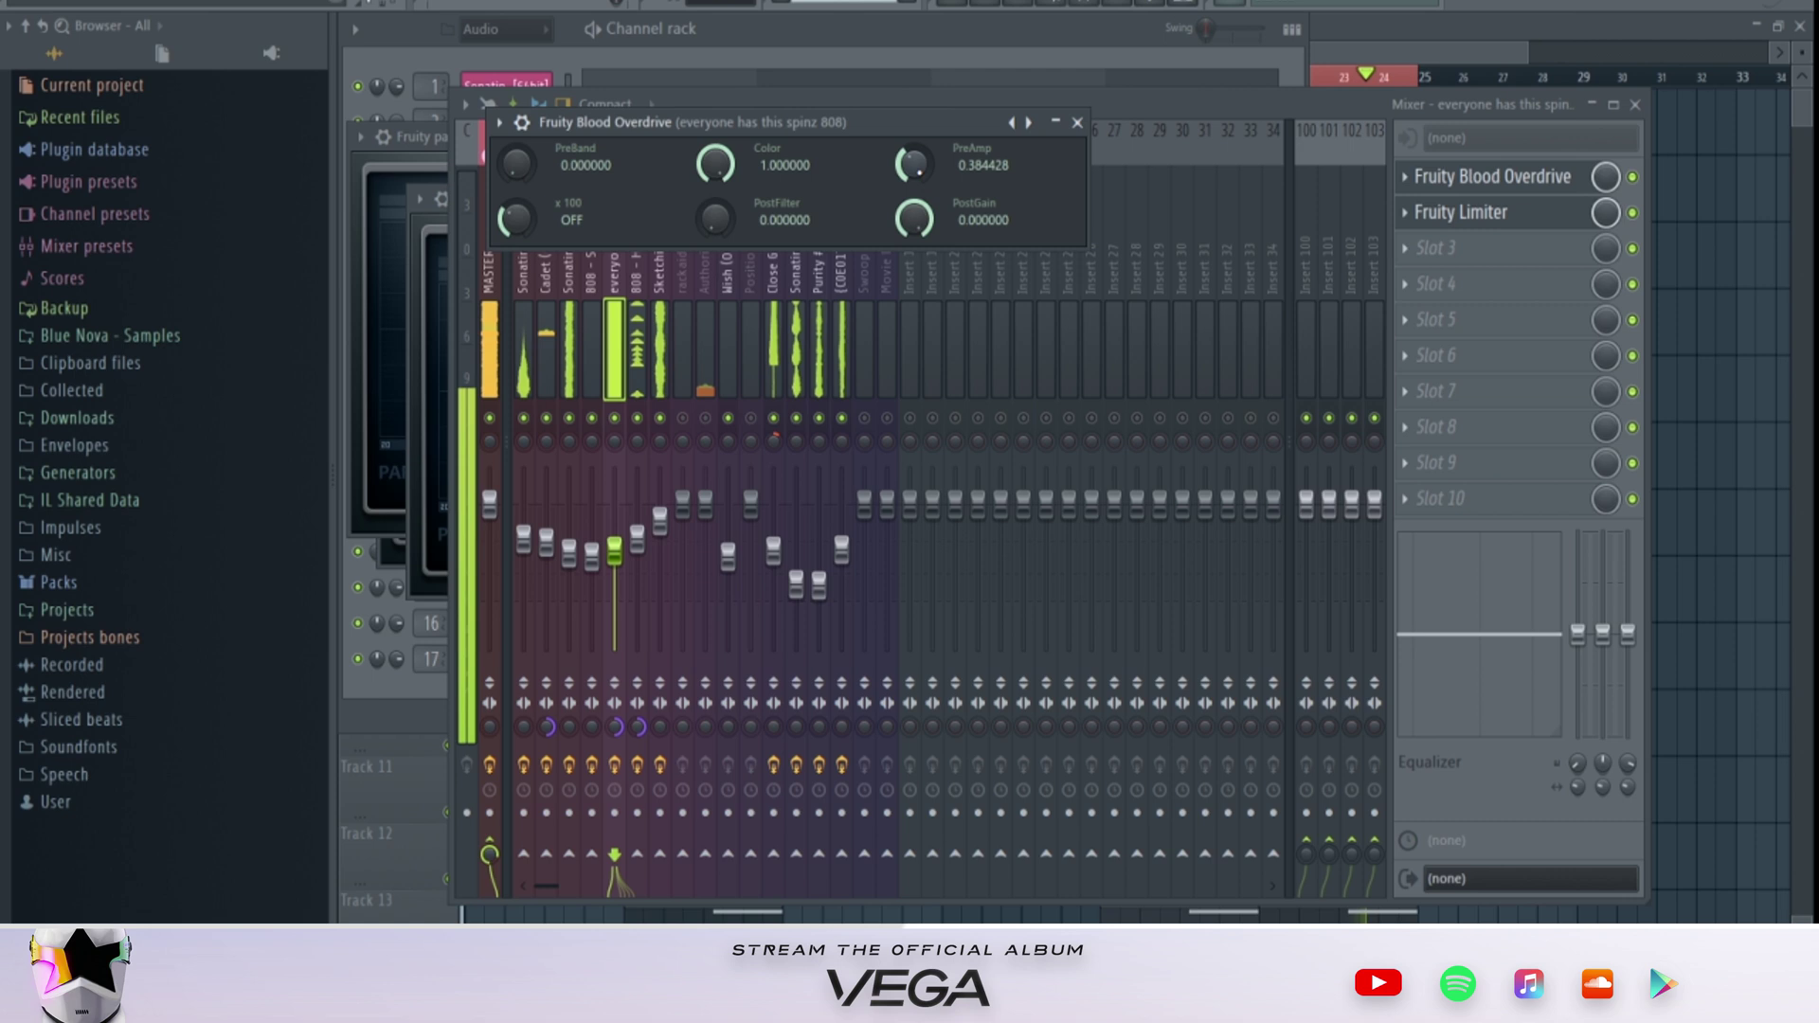
pyautogui.moveTo(914, 164); pyautogui.dragTo(915, 155)
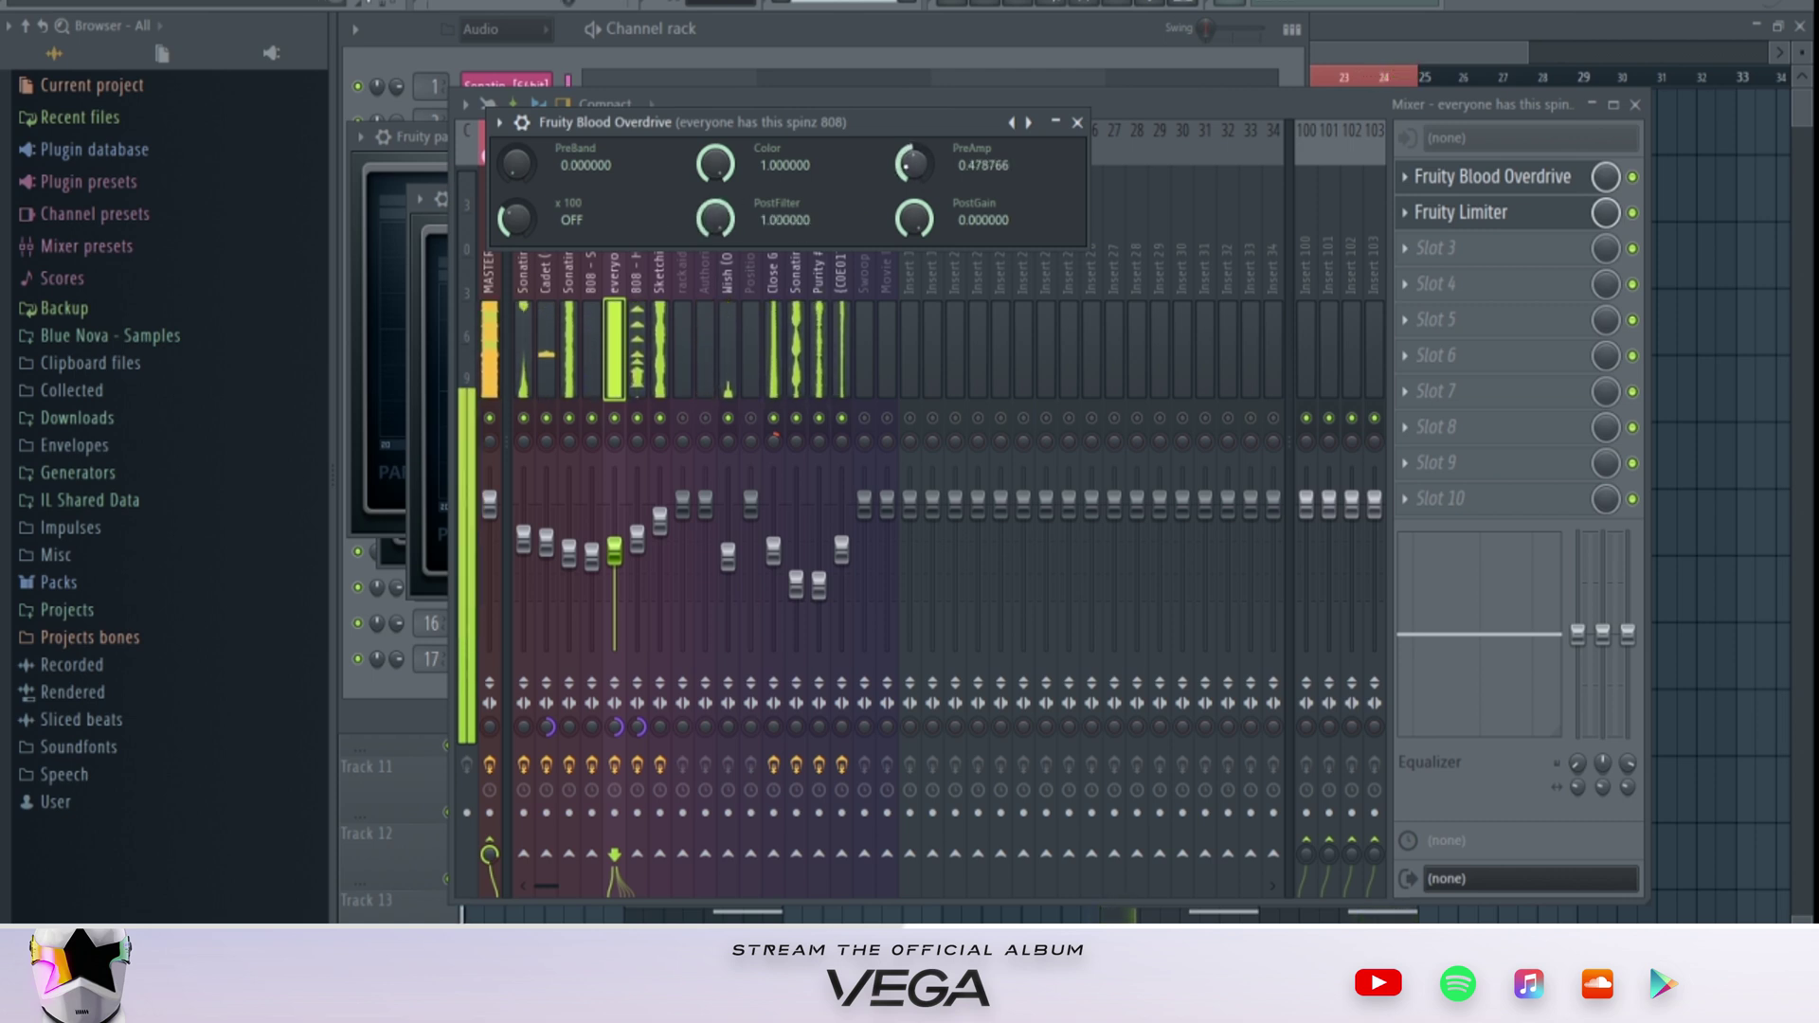
pyautogui.moveTo(914, 156); pyautogui.dragTo(914, 158)
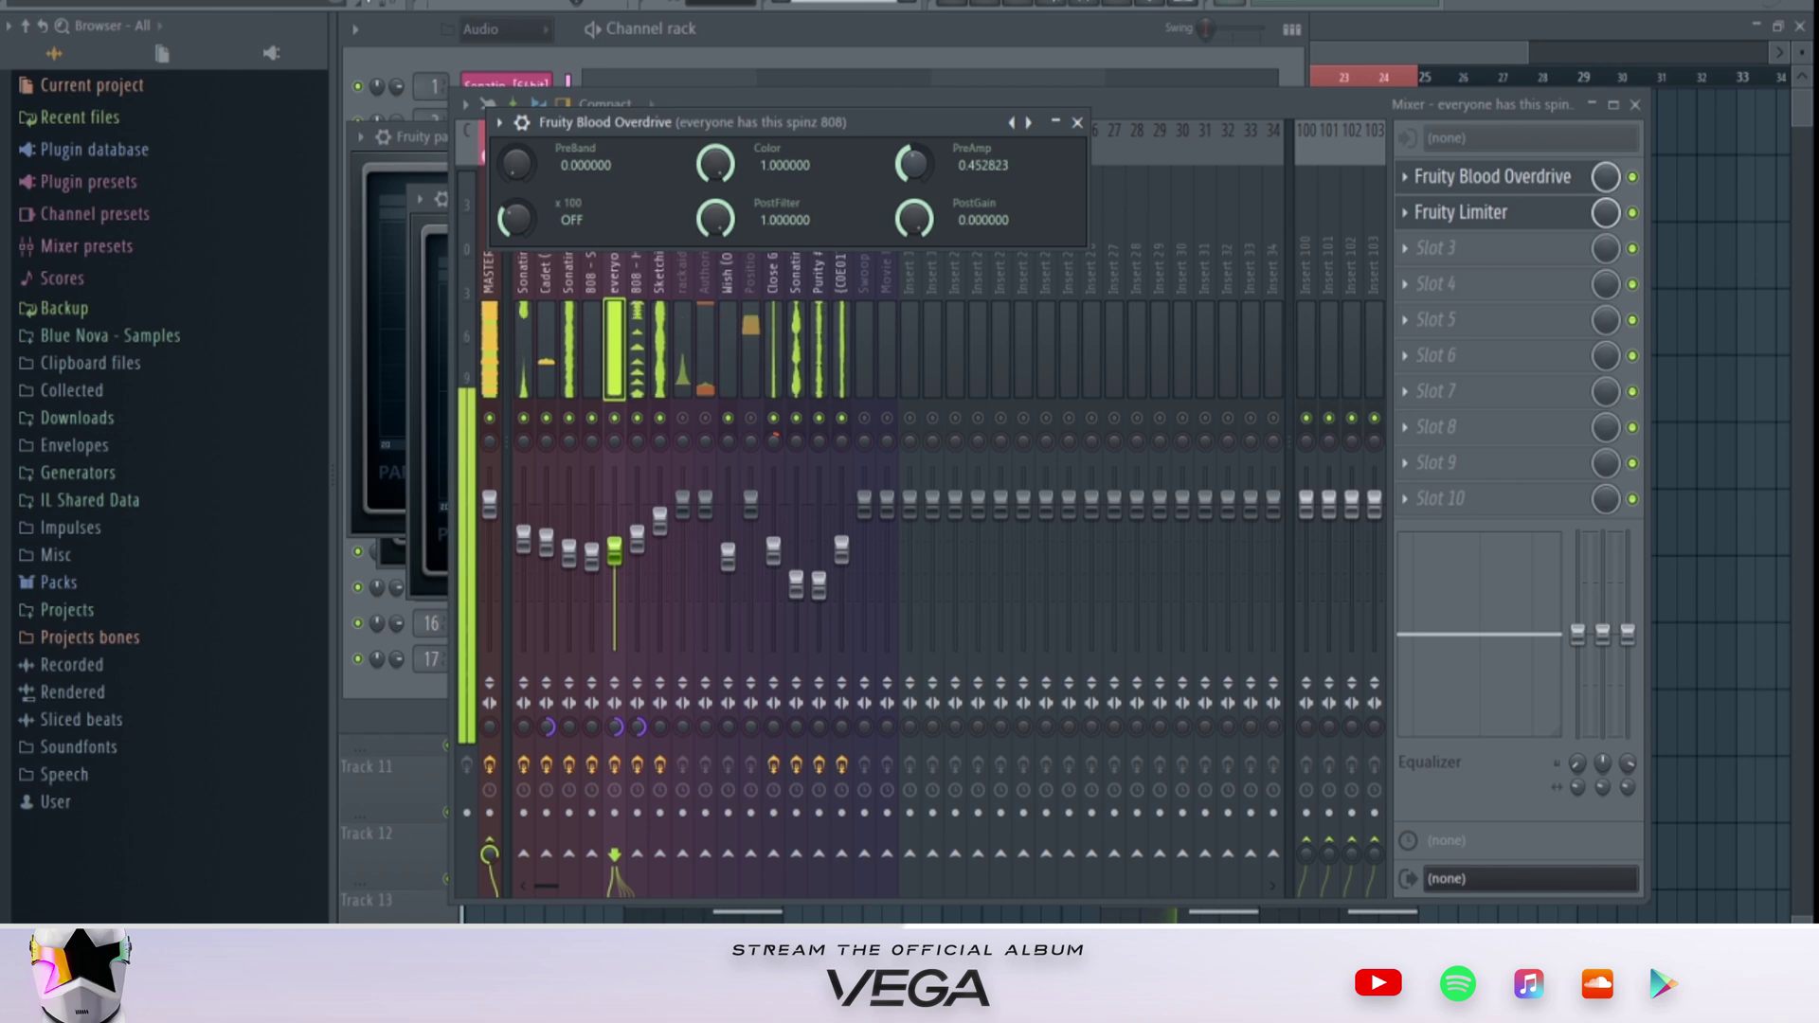
# Step: Load Fruity Parametric EQ 2 into the third slot of the spinz 808 track and slightly boost its lowest band
pyautogui.click(1473, 263)
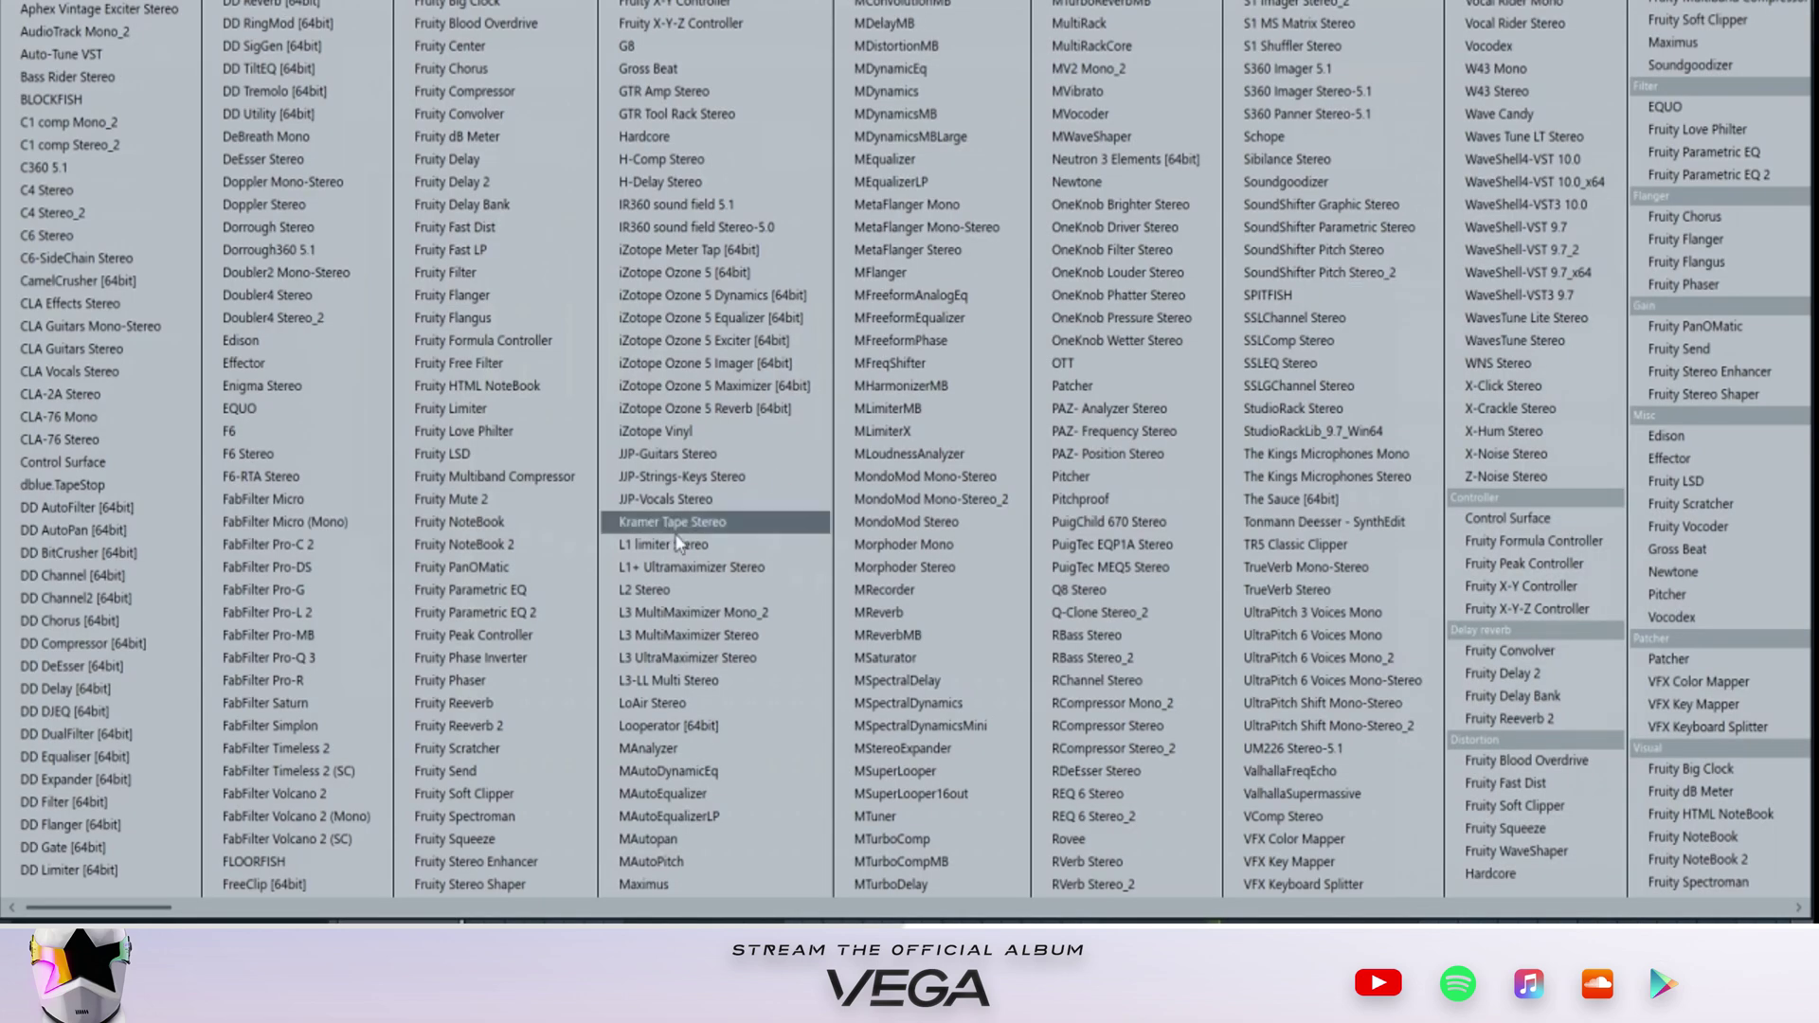
pyautogui.click(529, 615)
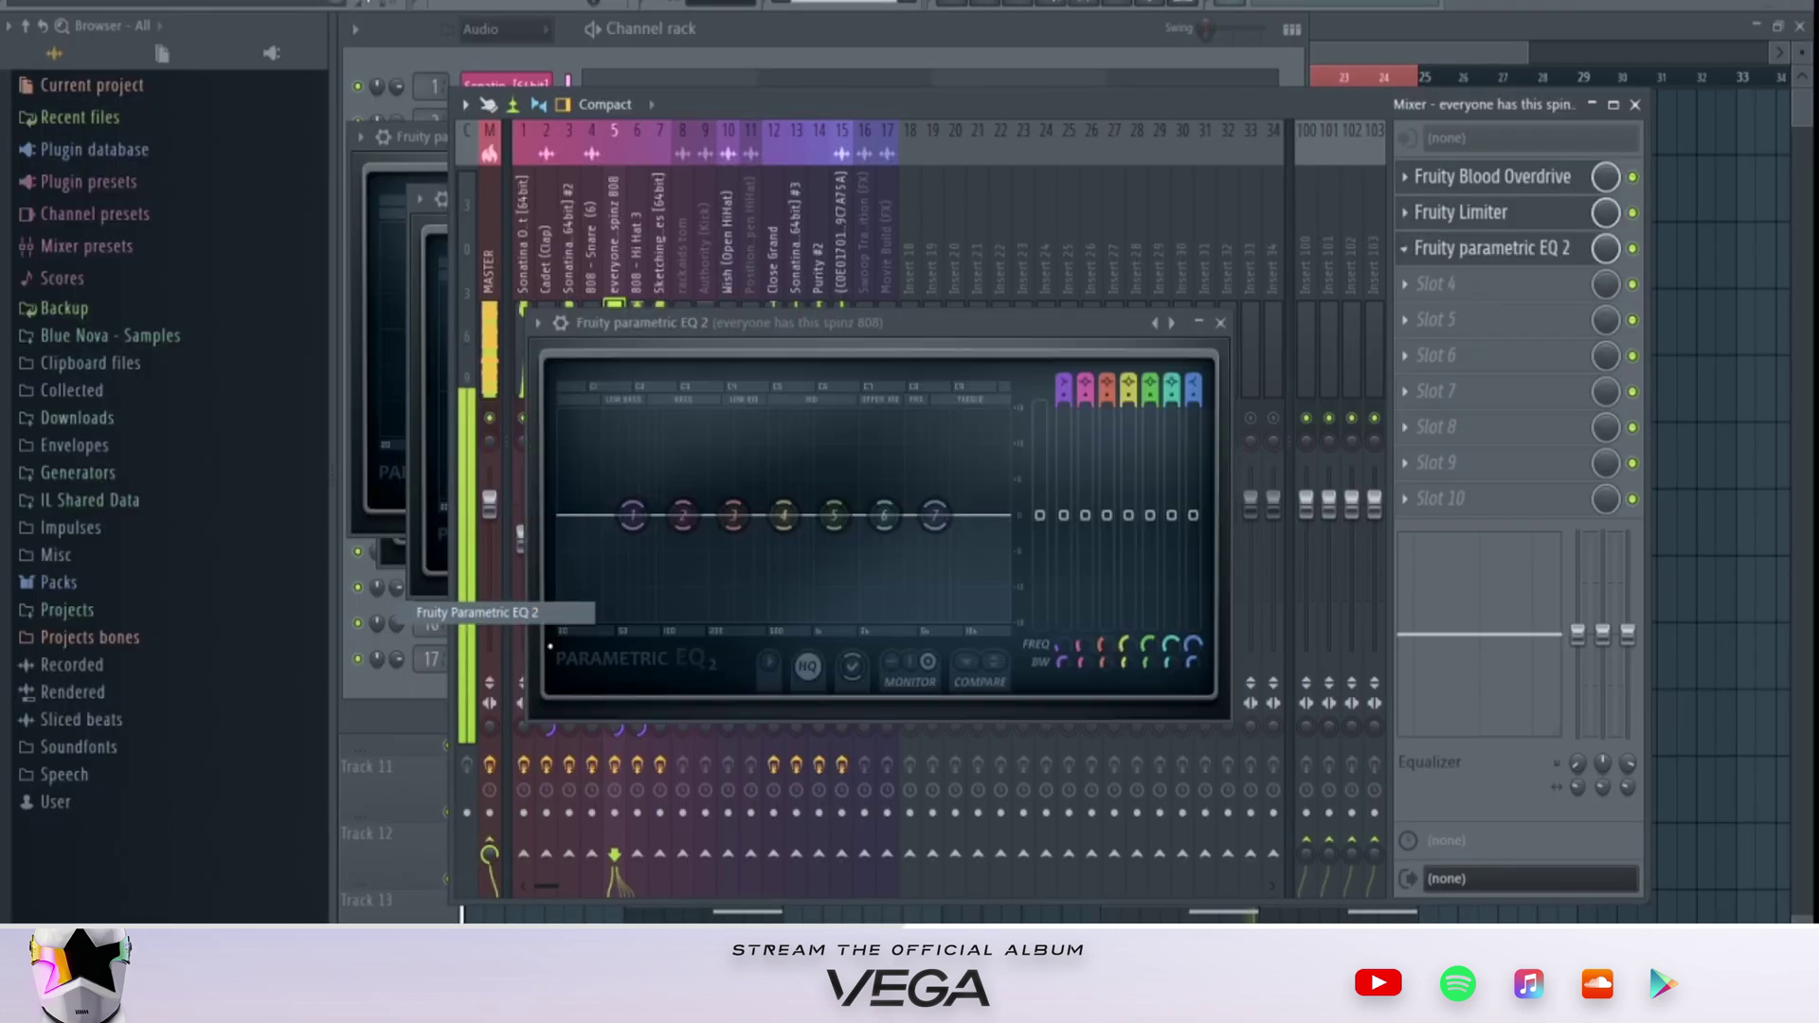
pyautogui.moveTo(624, 502); pyautogui.dragTo(622, 498)
pyautogui.click(891, 109)
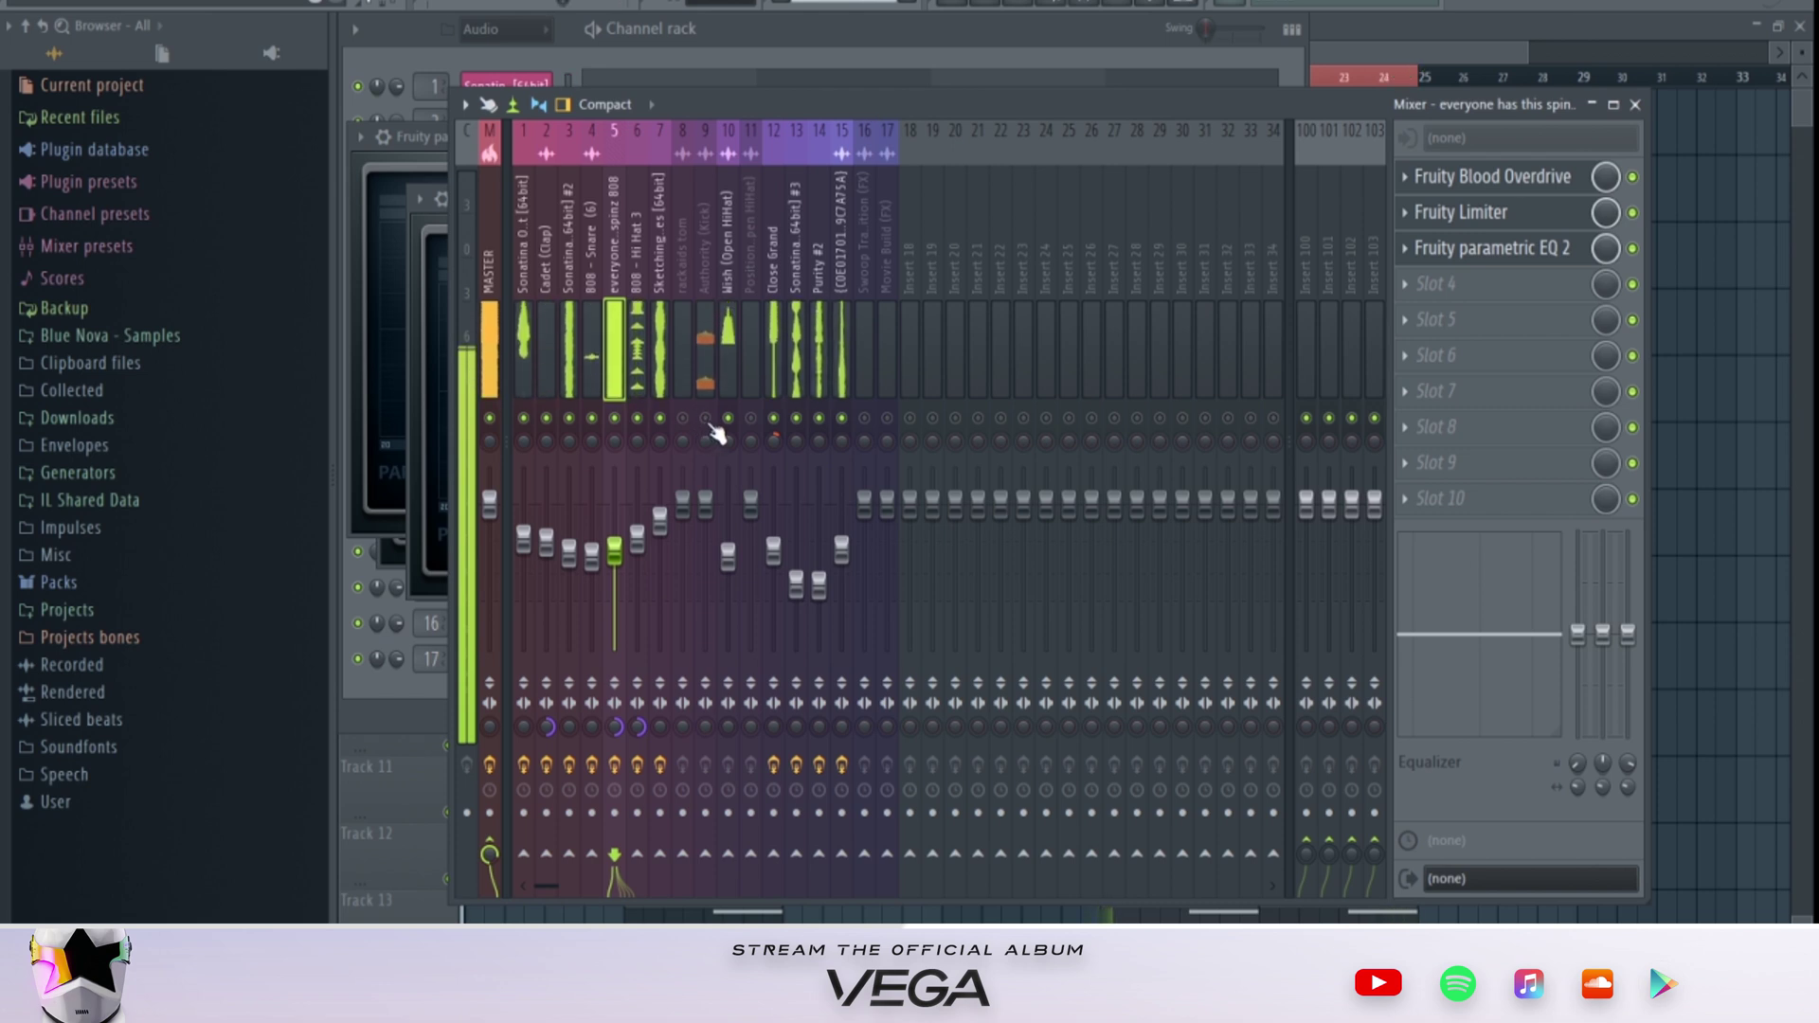
pyautogui.click(1445, 249)
pyautogui.moveTo(621, 499)
pyautogui.mouseDown()
pyautogui.moveTo(602, 515)
pyautogui.moveTo(627, 505)
pyautogui.mouseUp()
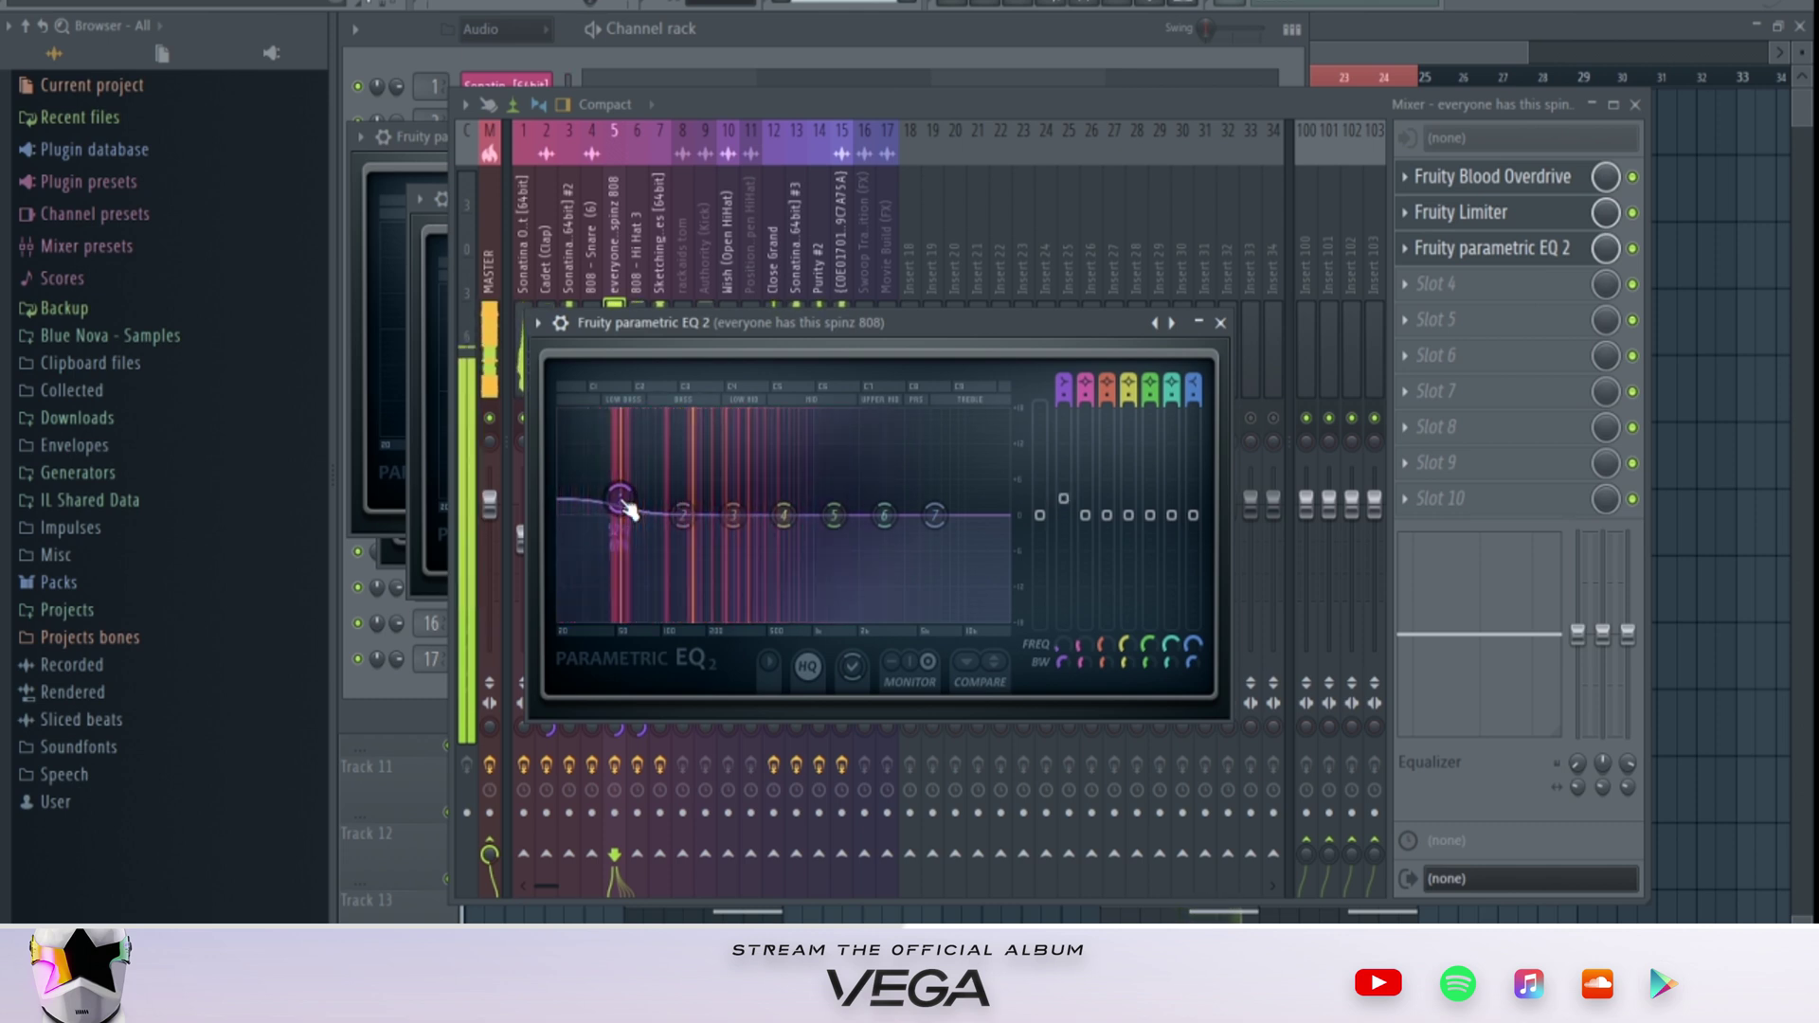
pyautogui.click(873, 96)
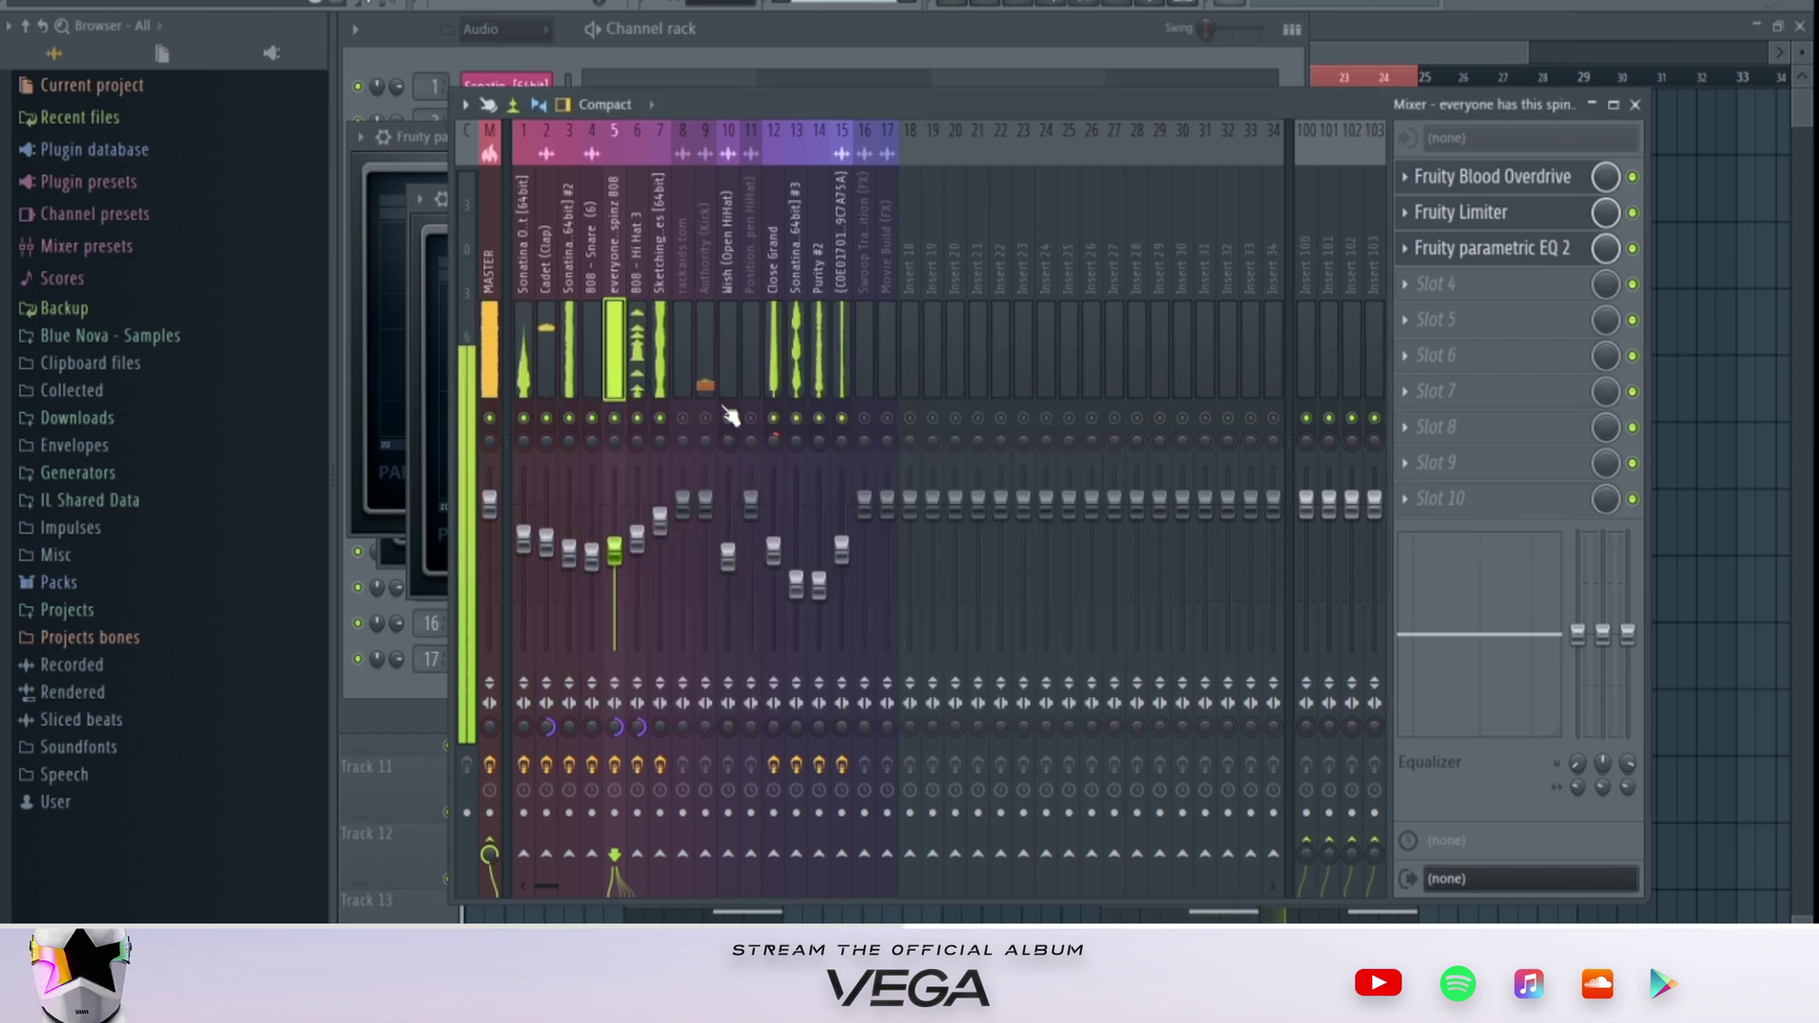
# Step: Unmute Authority (Kick) and load Fruity Parametric EQ 2 on it with the 20Hz + 18kHz cut preset, raising the low cut slightly
pyautogui.click(692, 350)
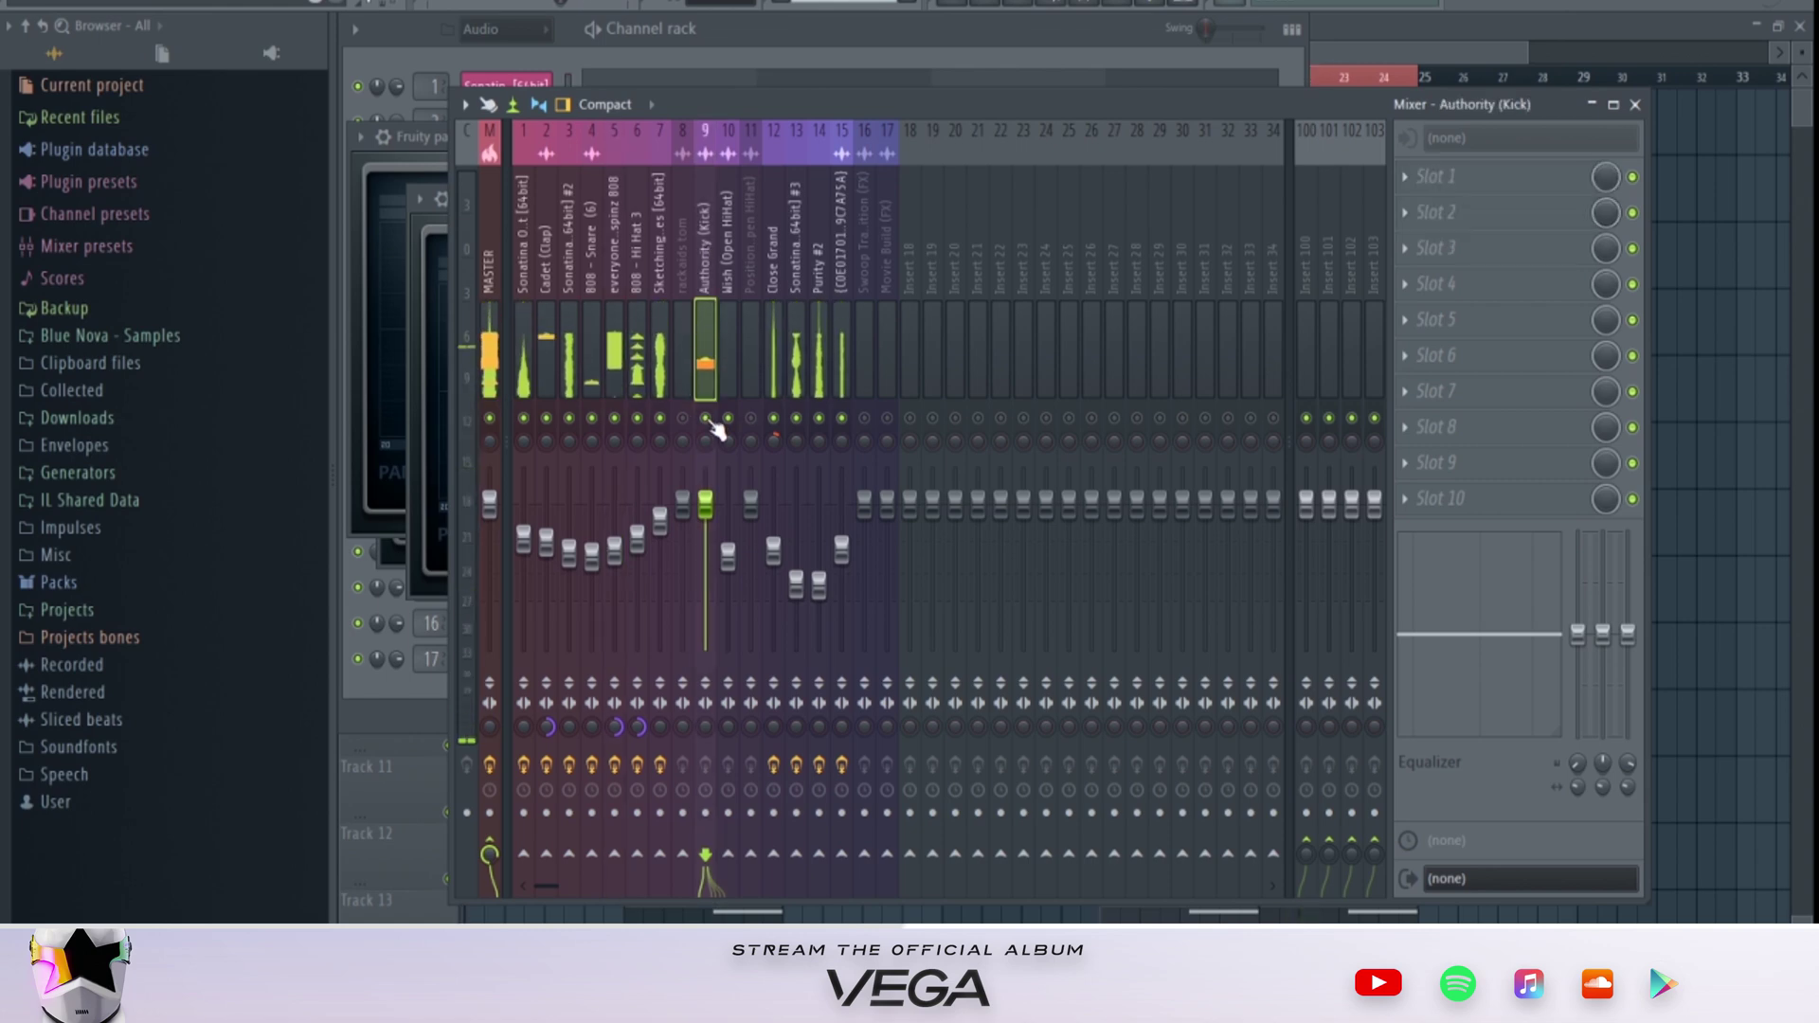
pyautogui.click(1503, 180)
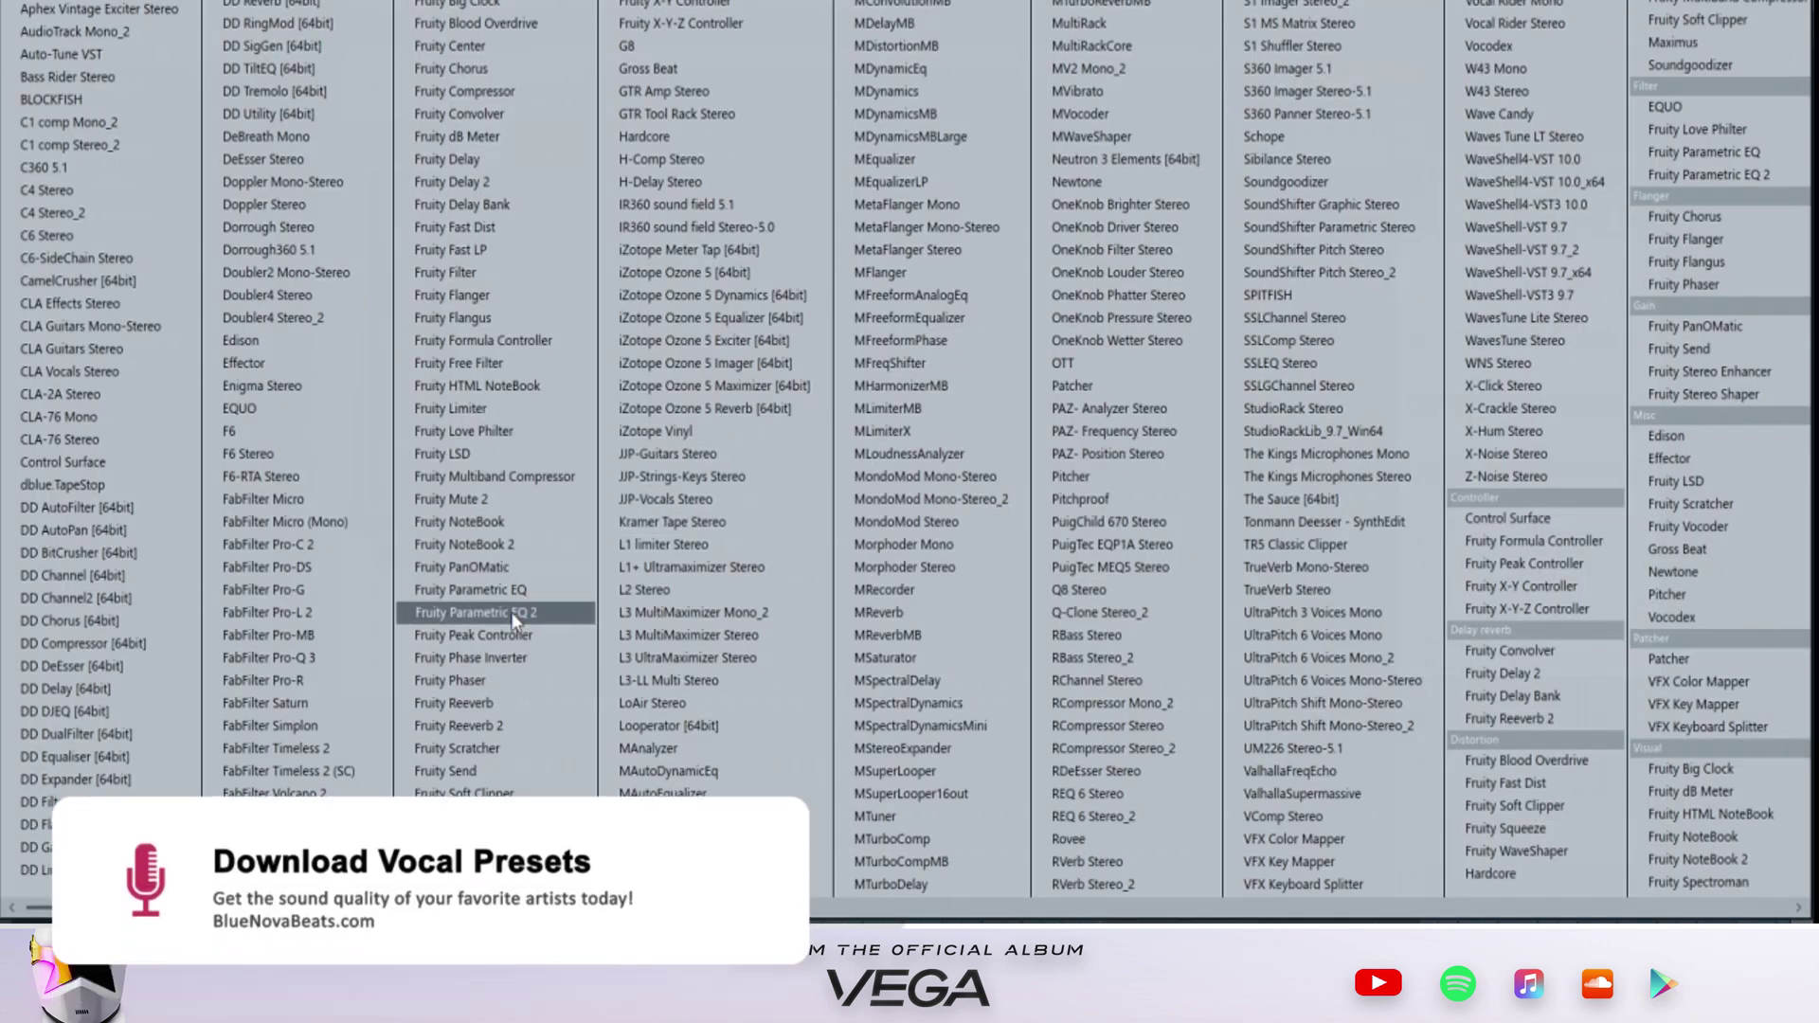
pyautogui.click(474, 612)
pyautogui.click(479, 261)
pyautogui.moveTo(519, 327)
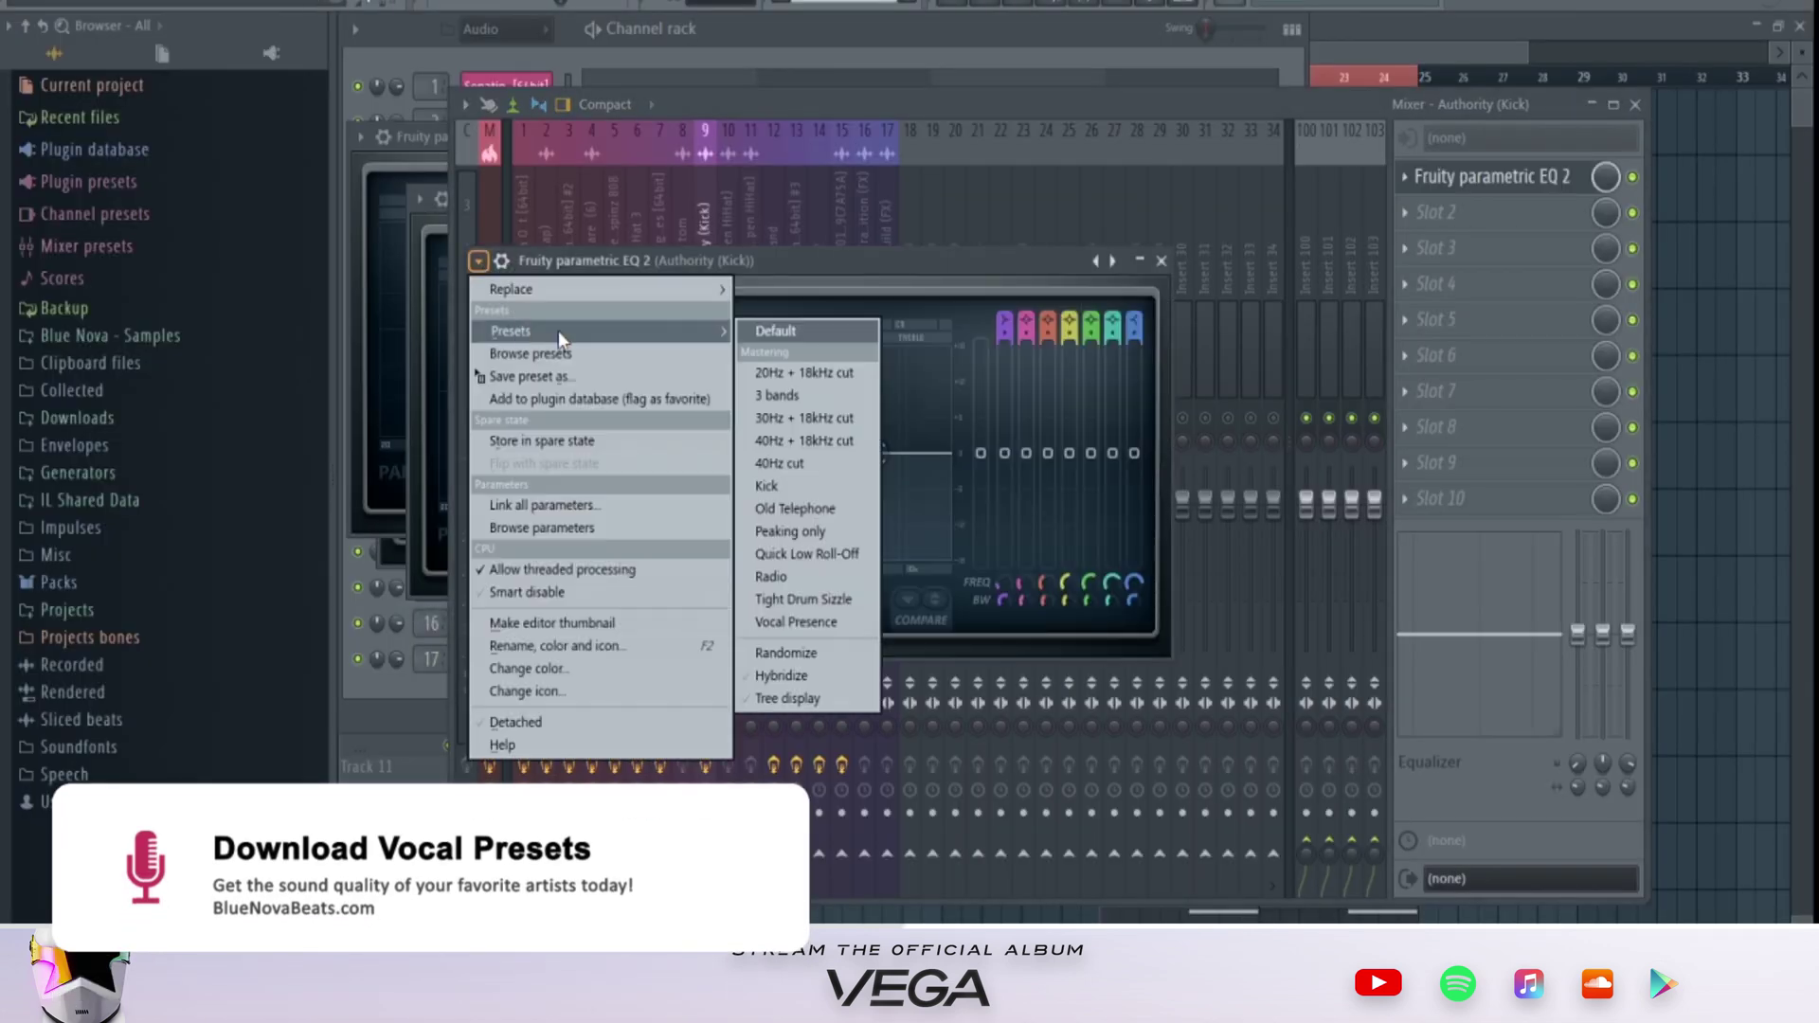
pyautogui.click(807, 379)
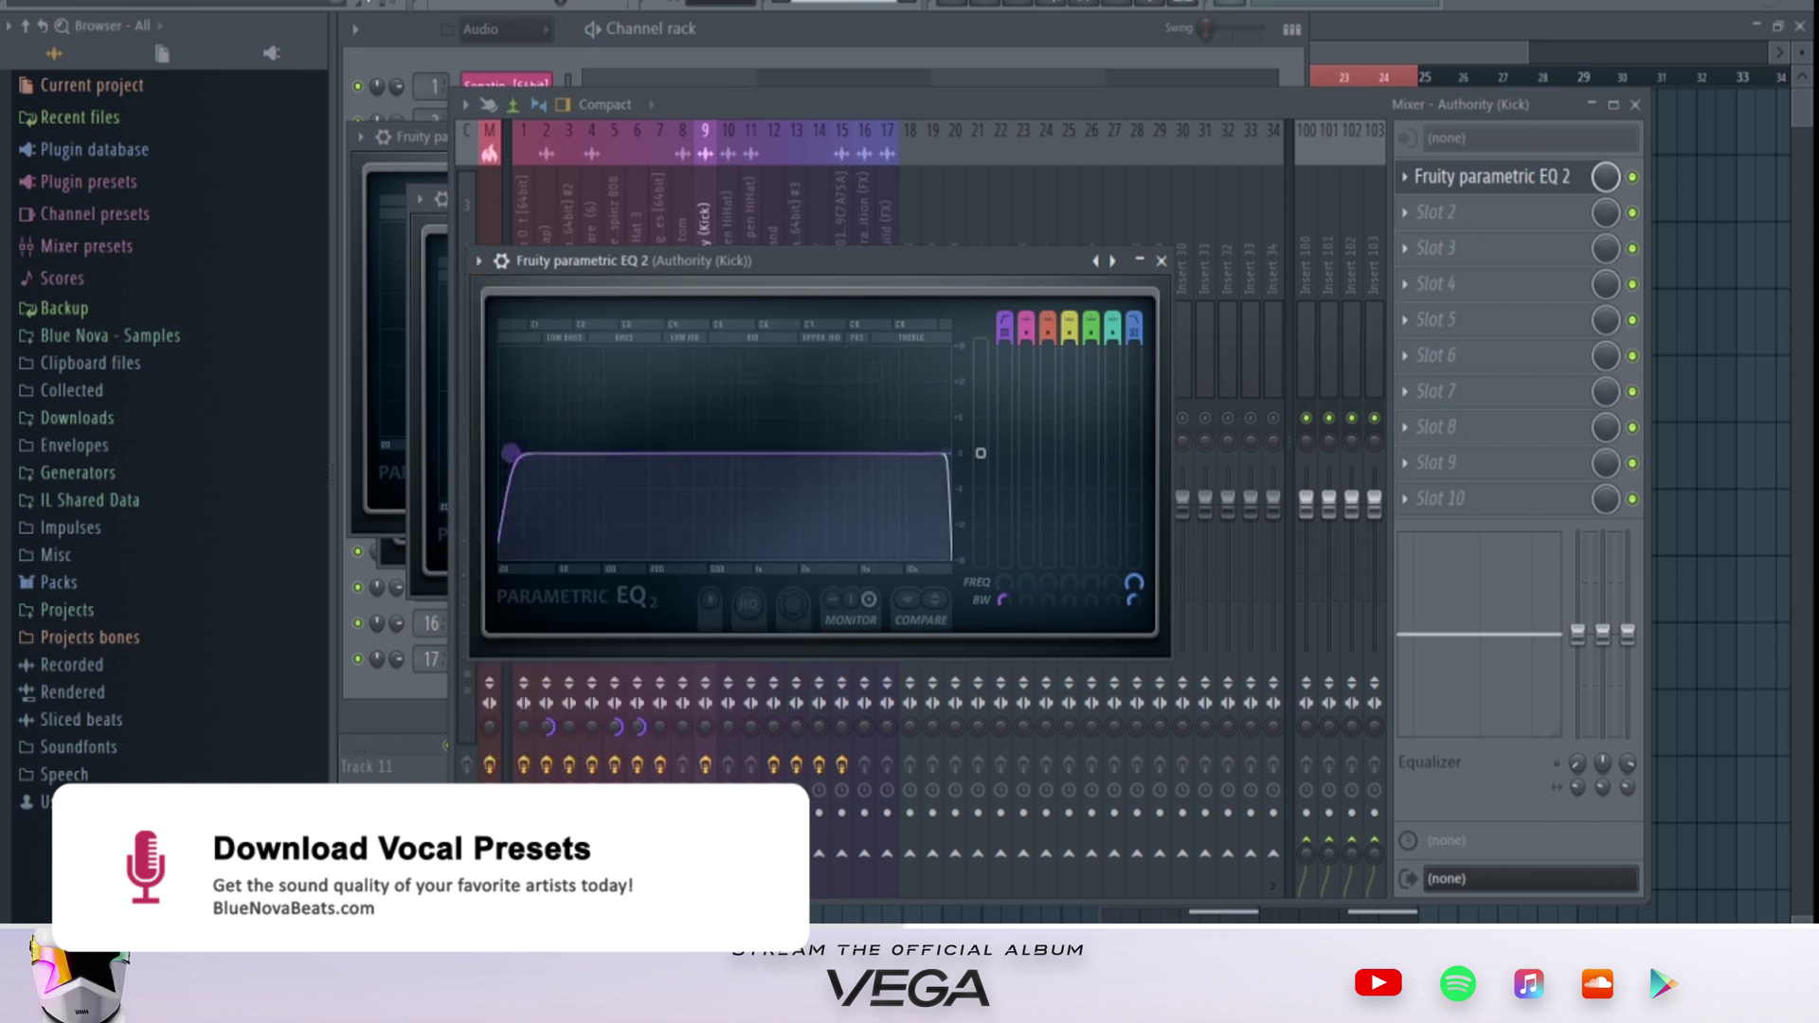
pyautogui.moveTo(512, 453); pyautogui.dragTo(523, 453)
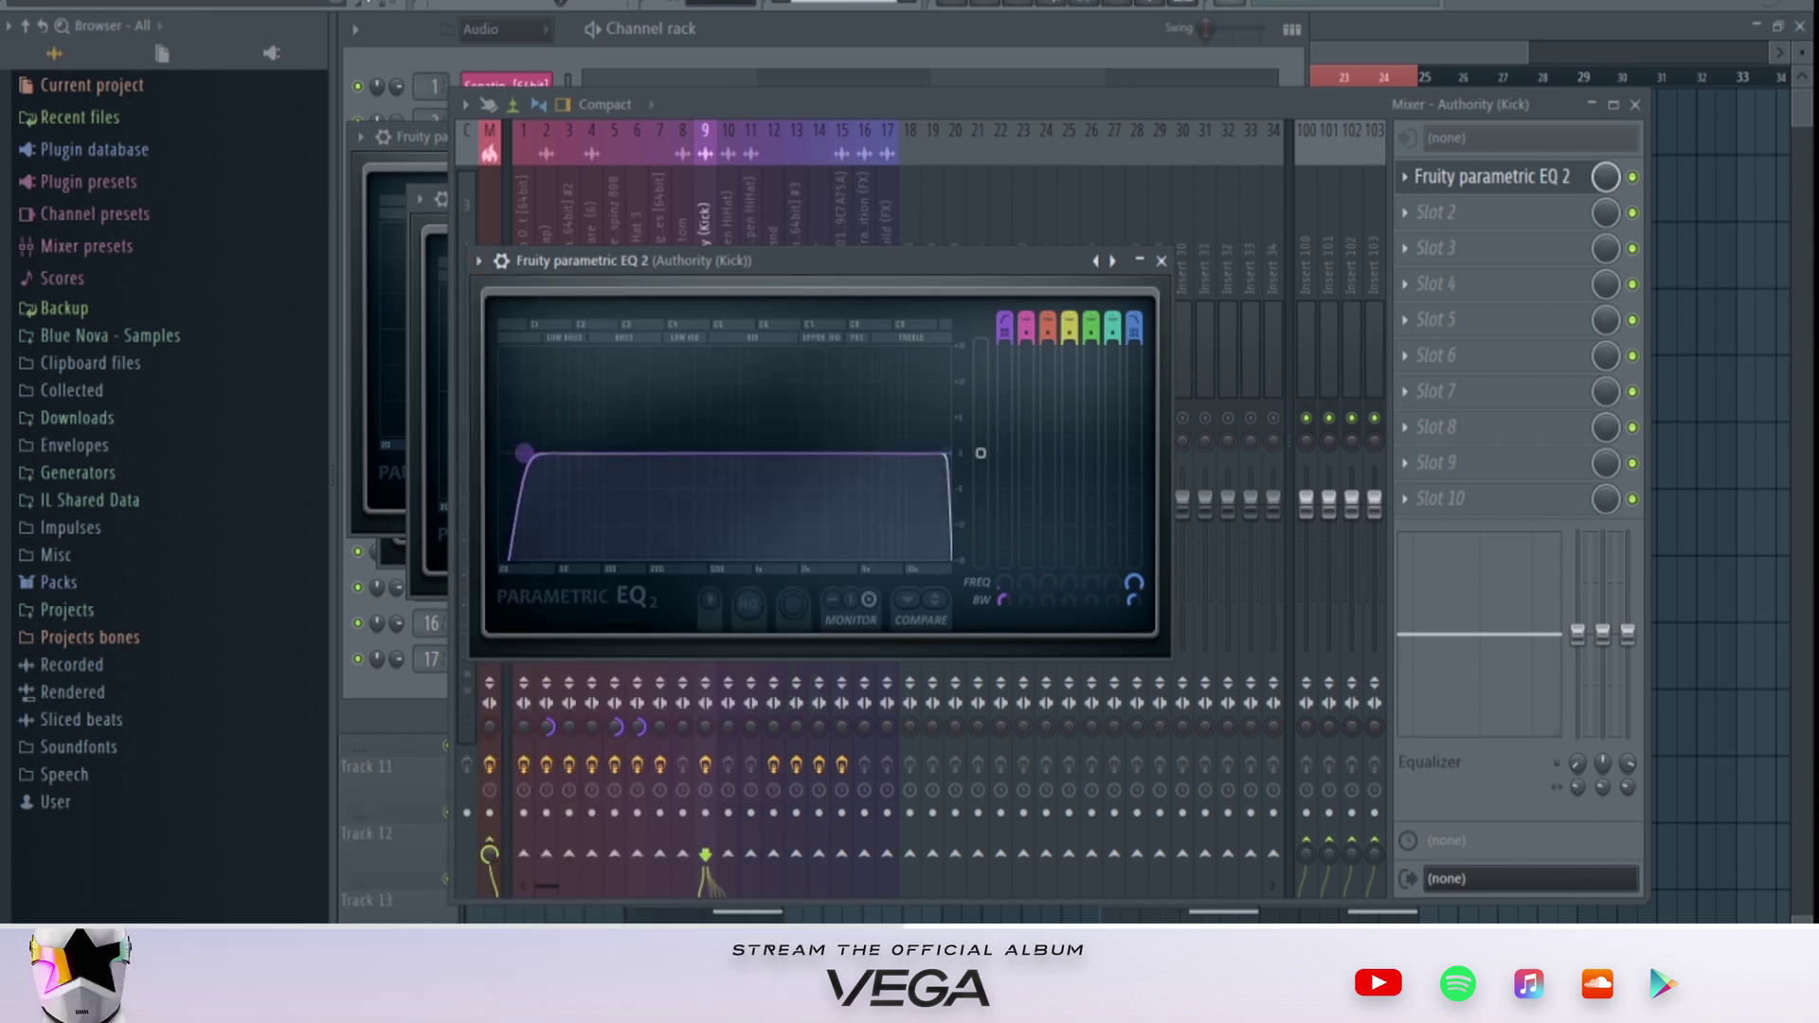
# Step: Lower the Authority (Kick) fader while it plays soloed, and unmute all mixer tracks
pyautogui.press('space')
pyautogui.click(1162, 261)
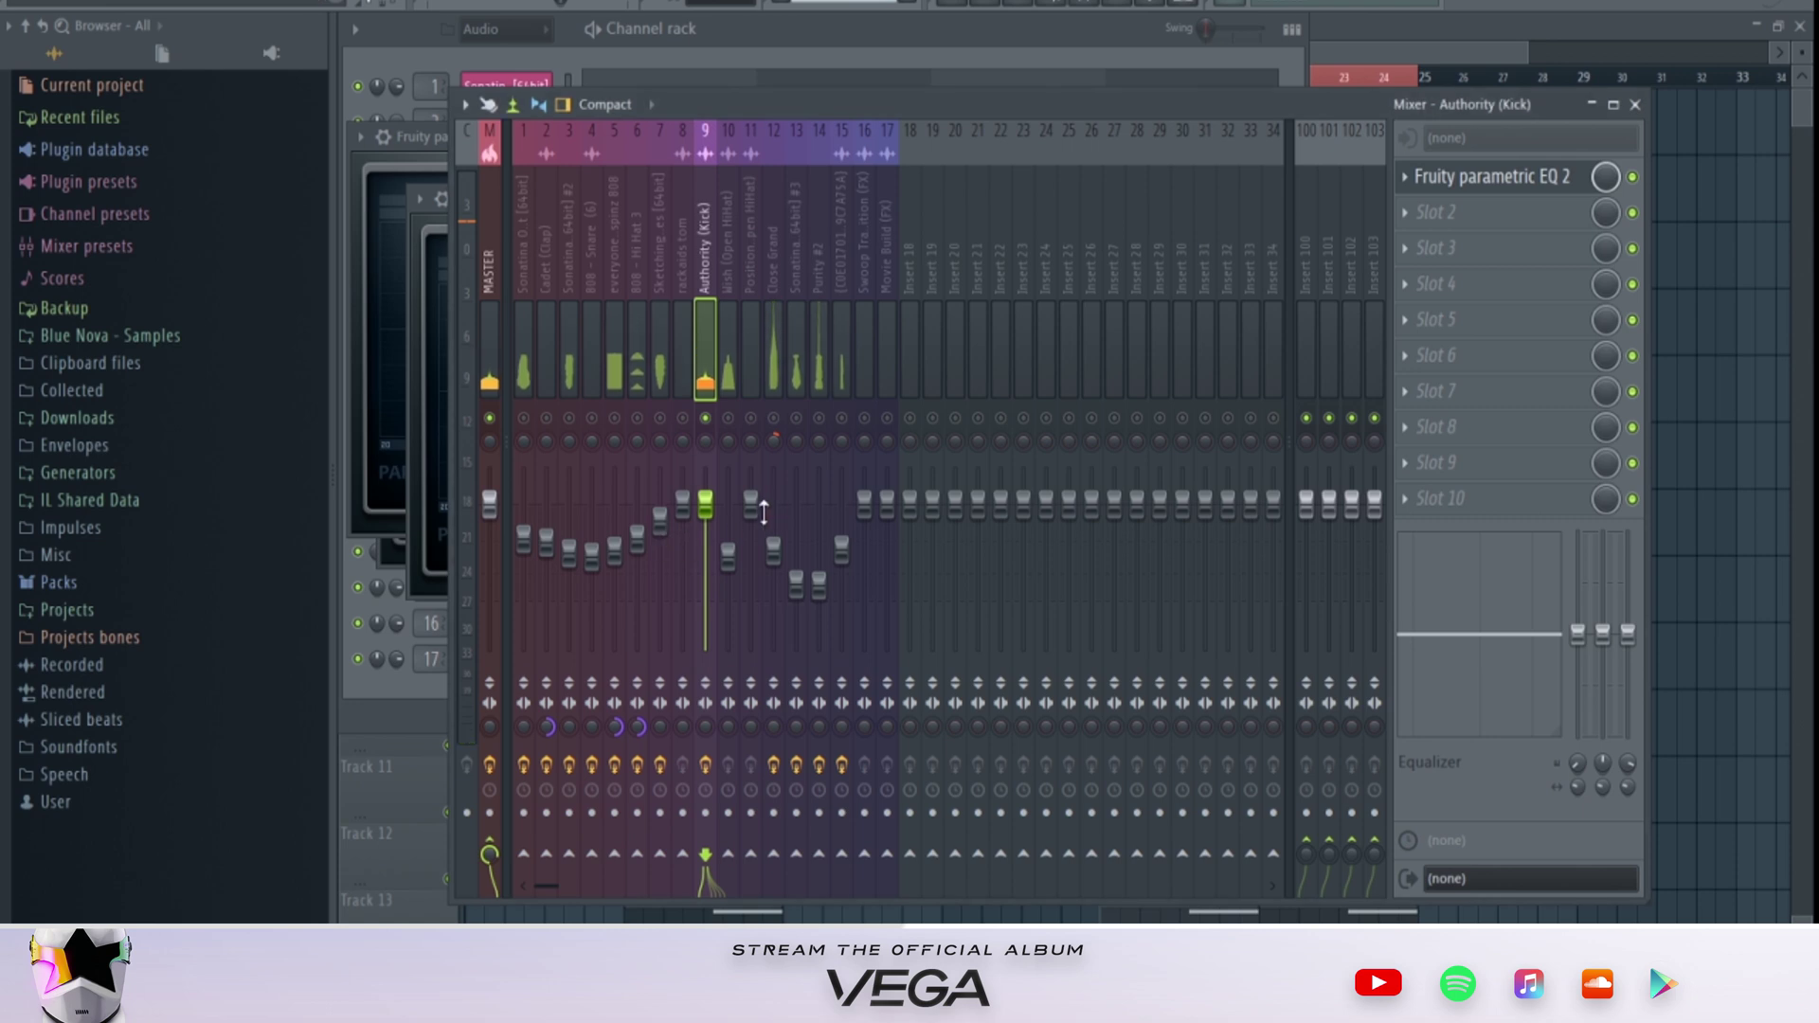
pyautogui.moveTo(705, 531); pyautogui.dragTo(705, 540)
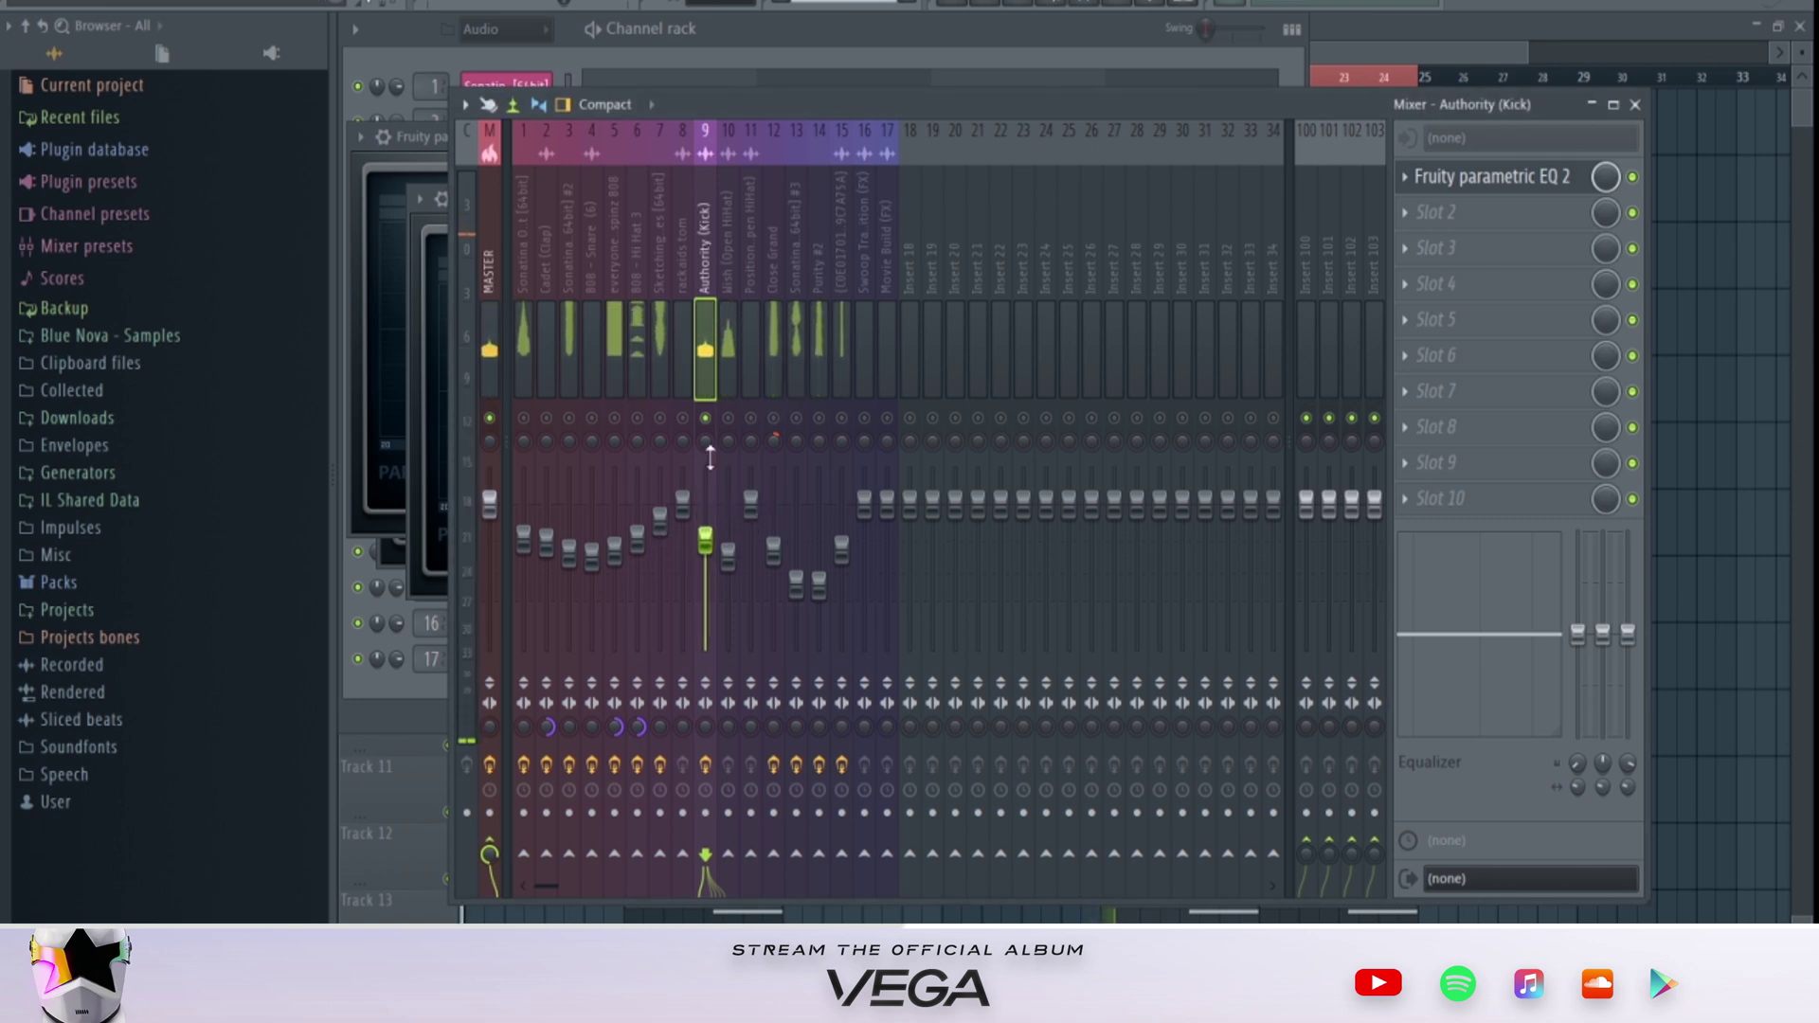
pyautogui.rightClick(706, 418)
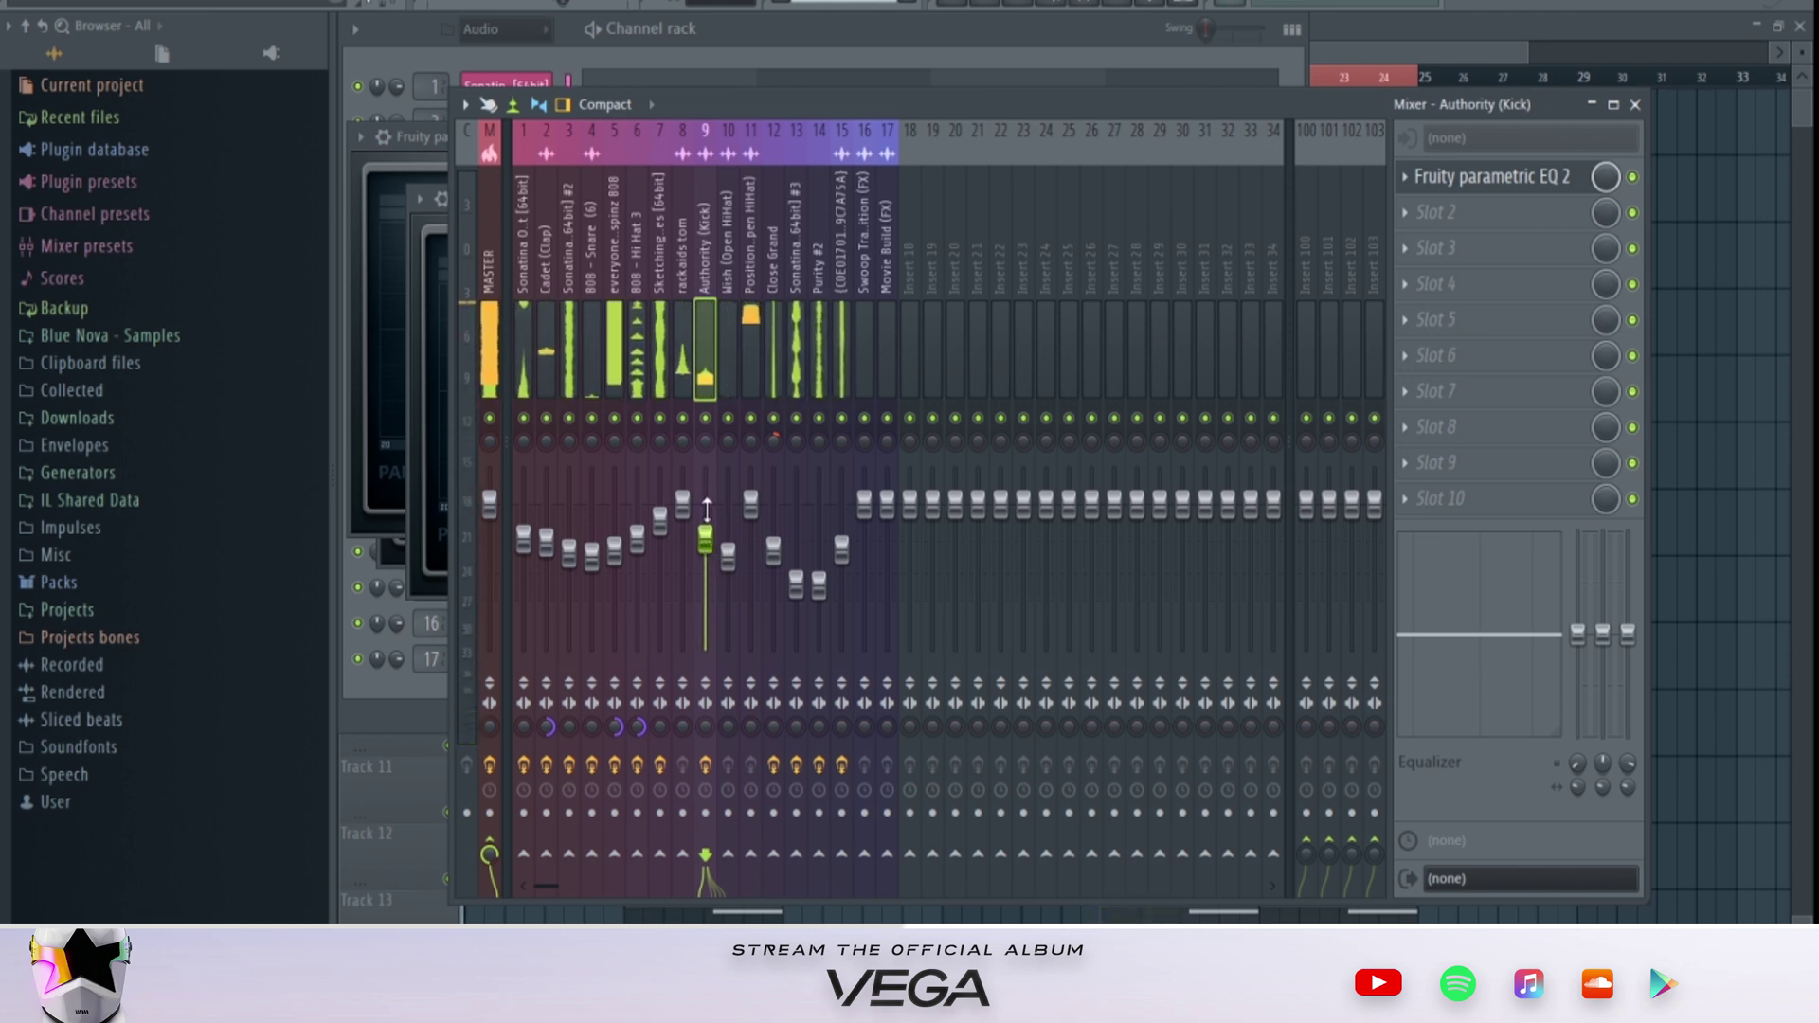
# Step: Delete both rackaids tom clips from playlist Track 9 and restart playback
pyautogui.click(679, 284)
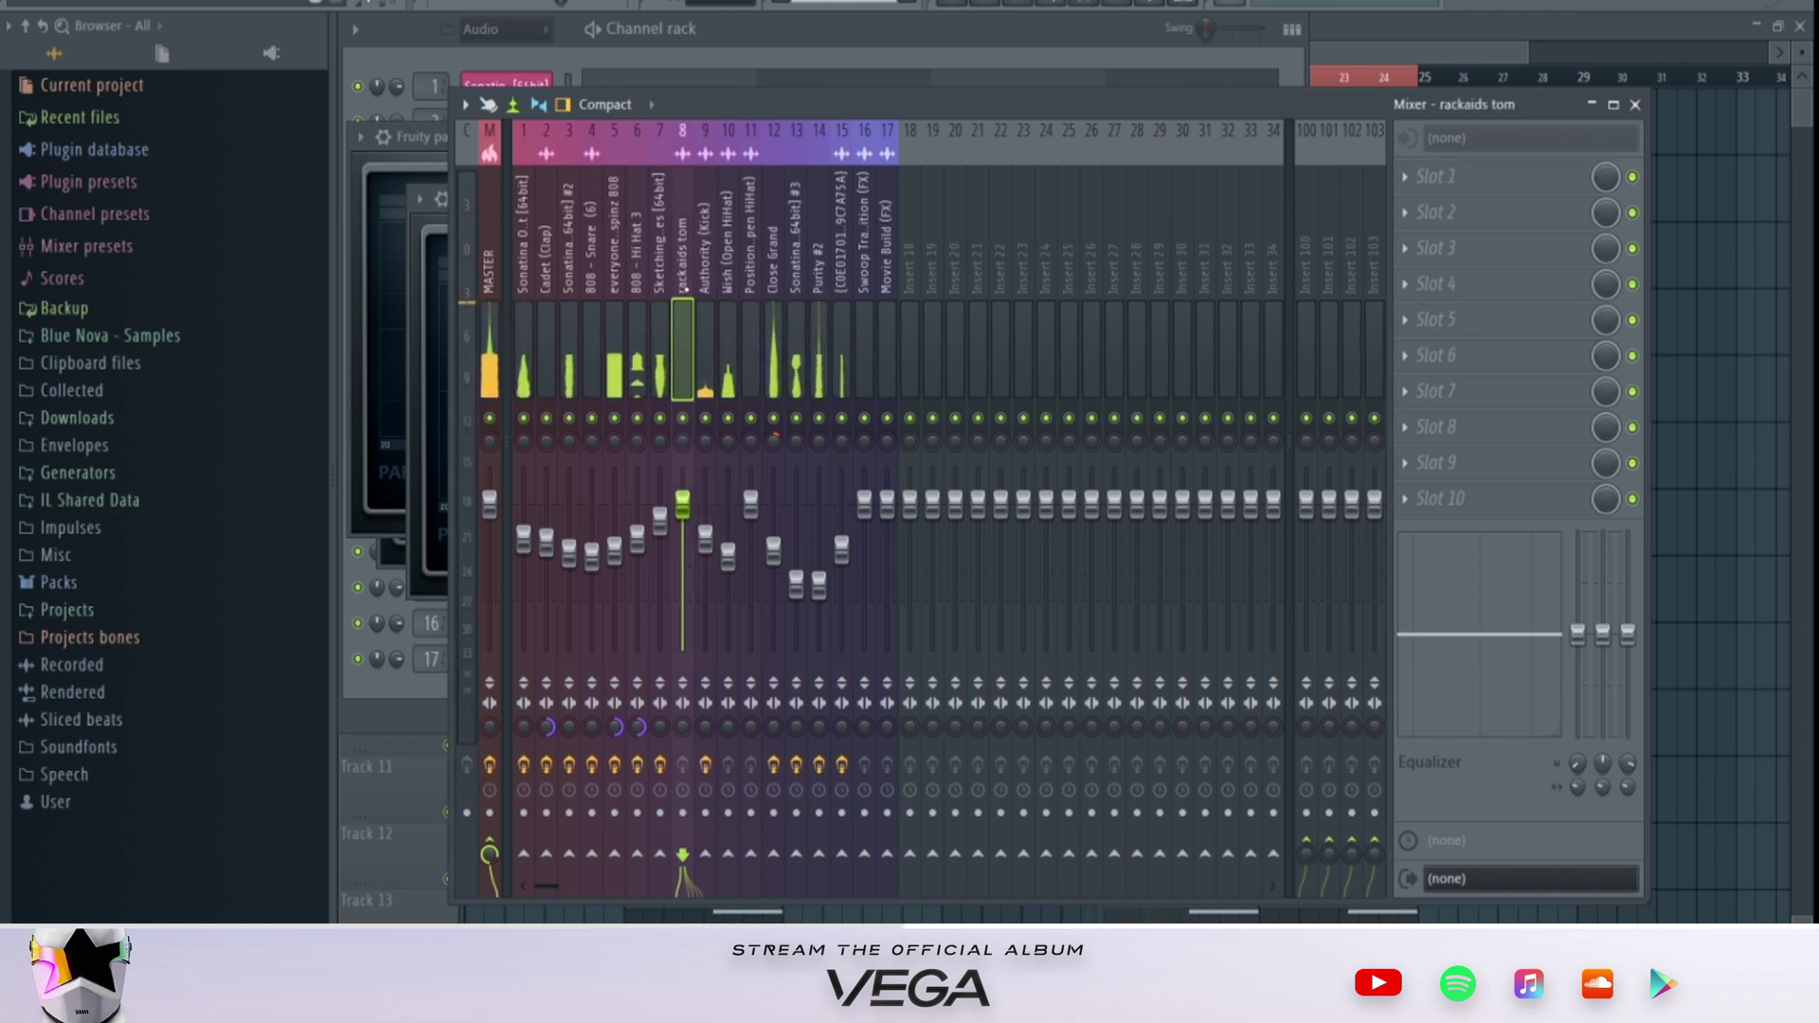
pyautogui.press('F5')
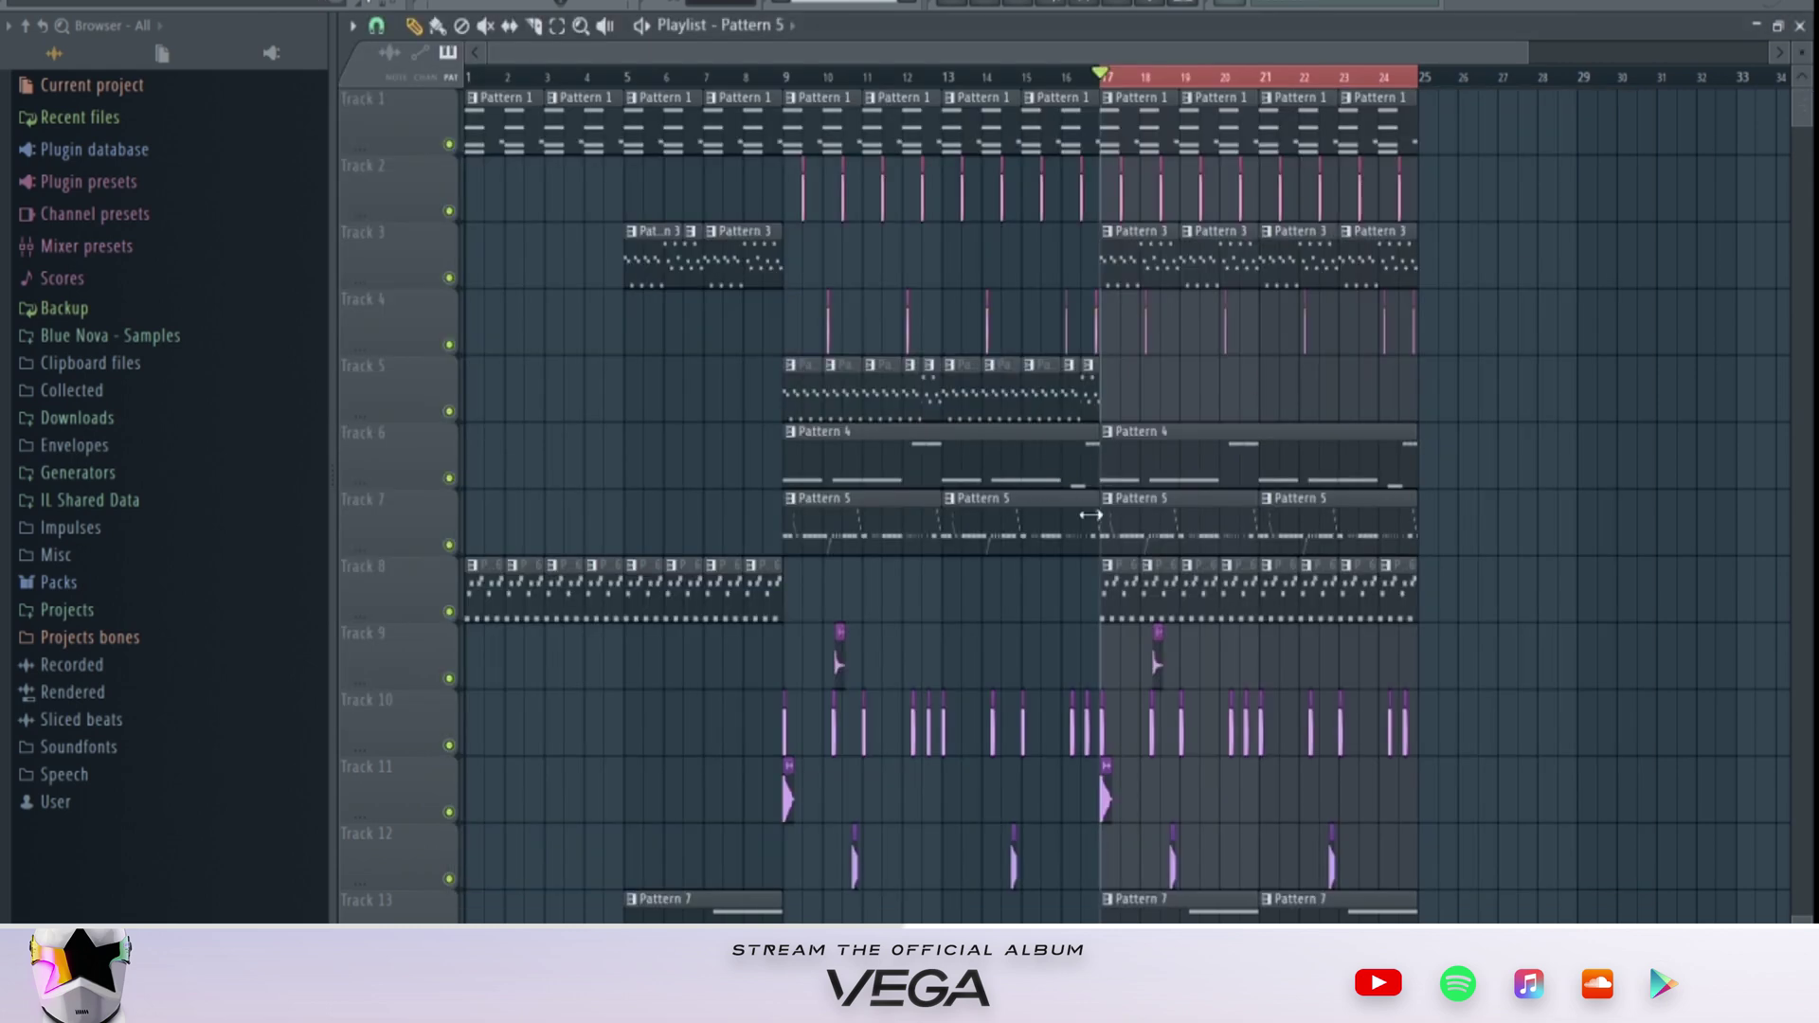
pyautogui.scroll(-2, 1010, 547)
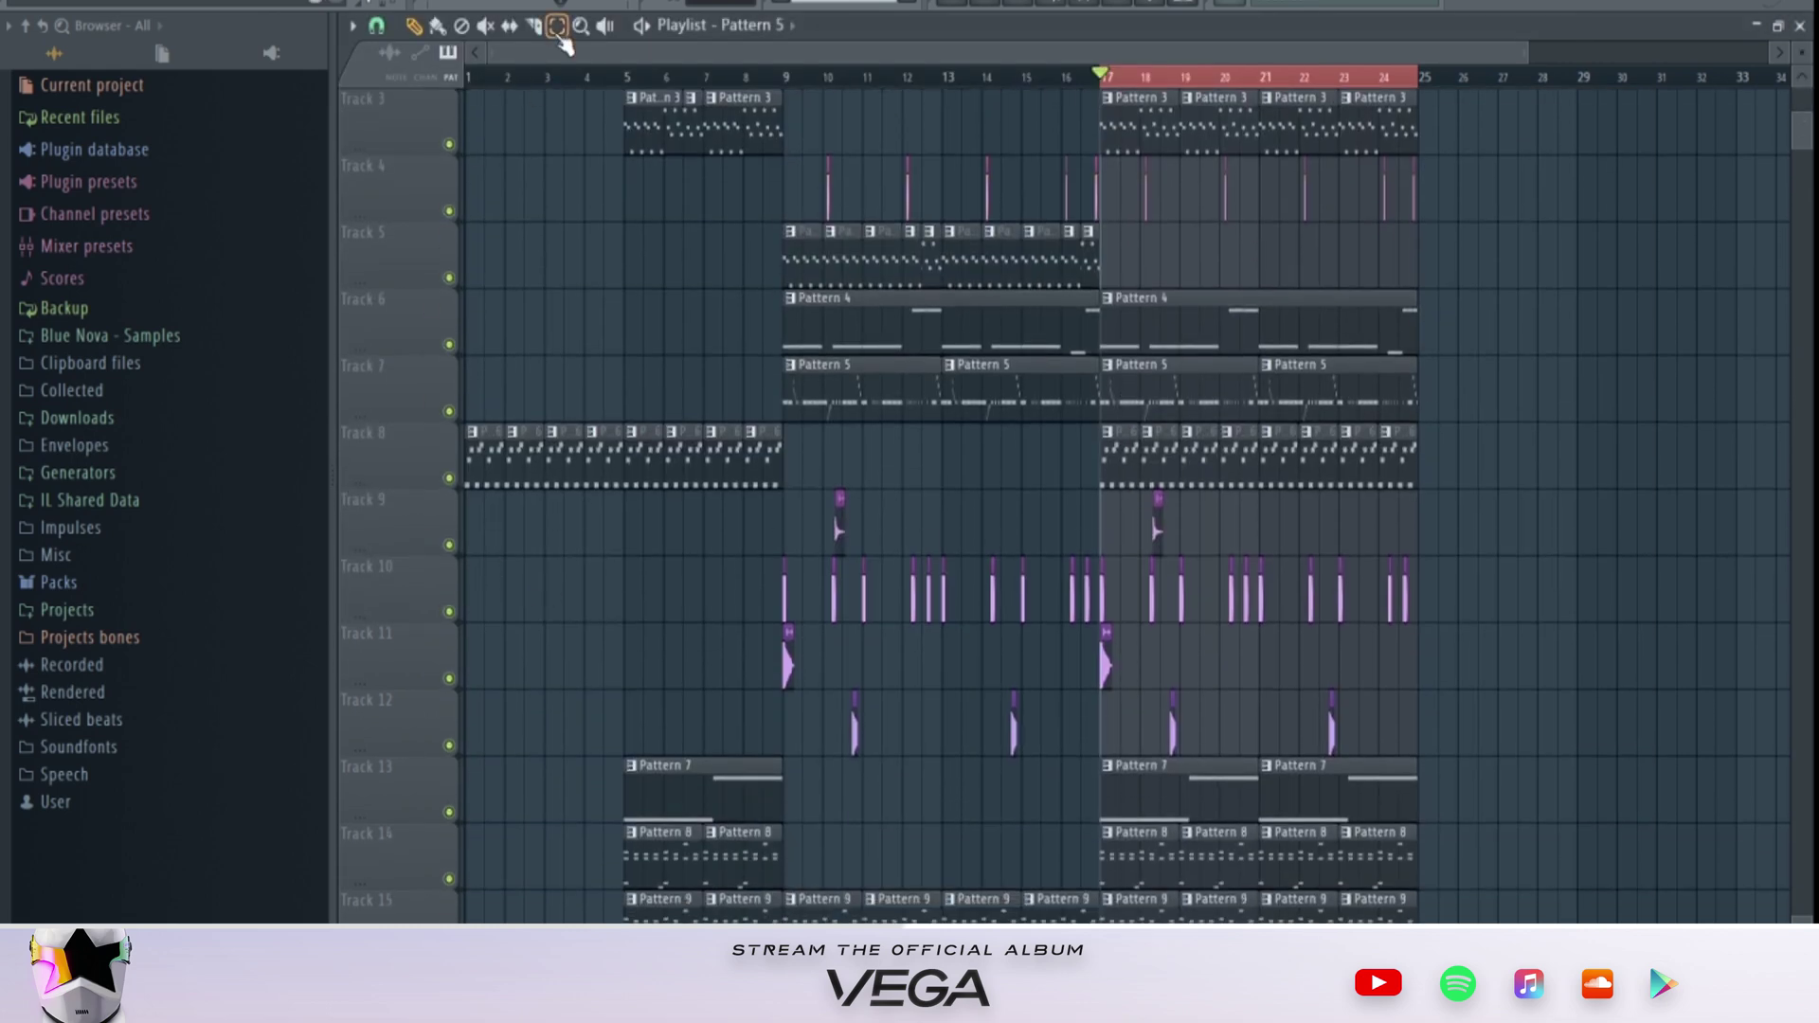
pyautogui.doubleClick(841, 530)
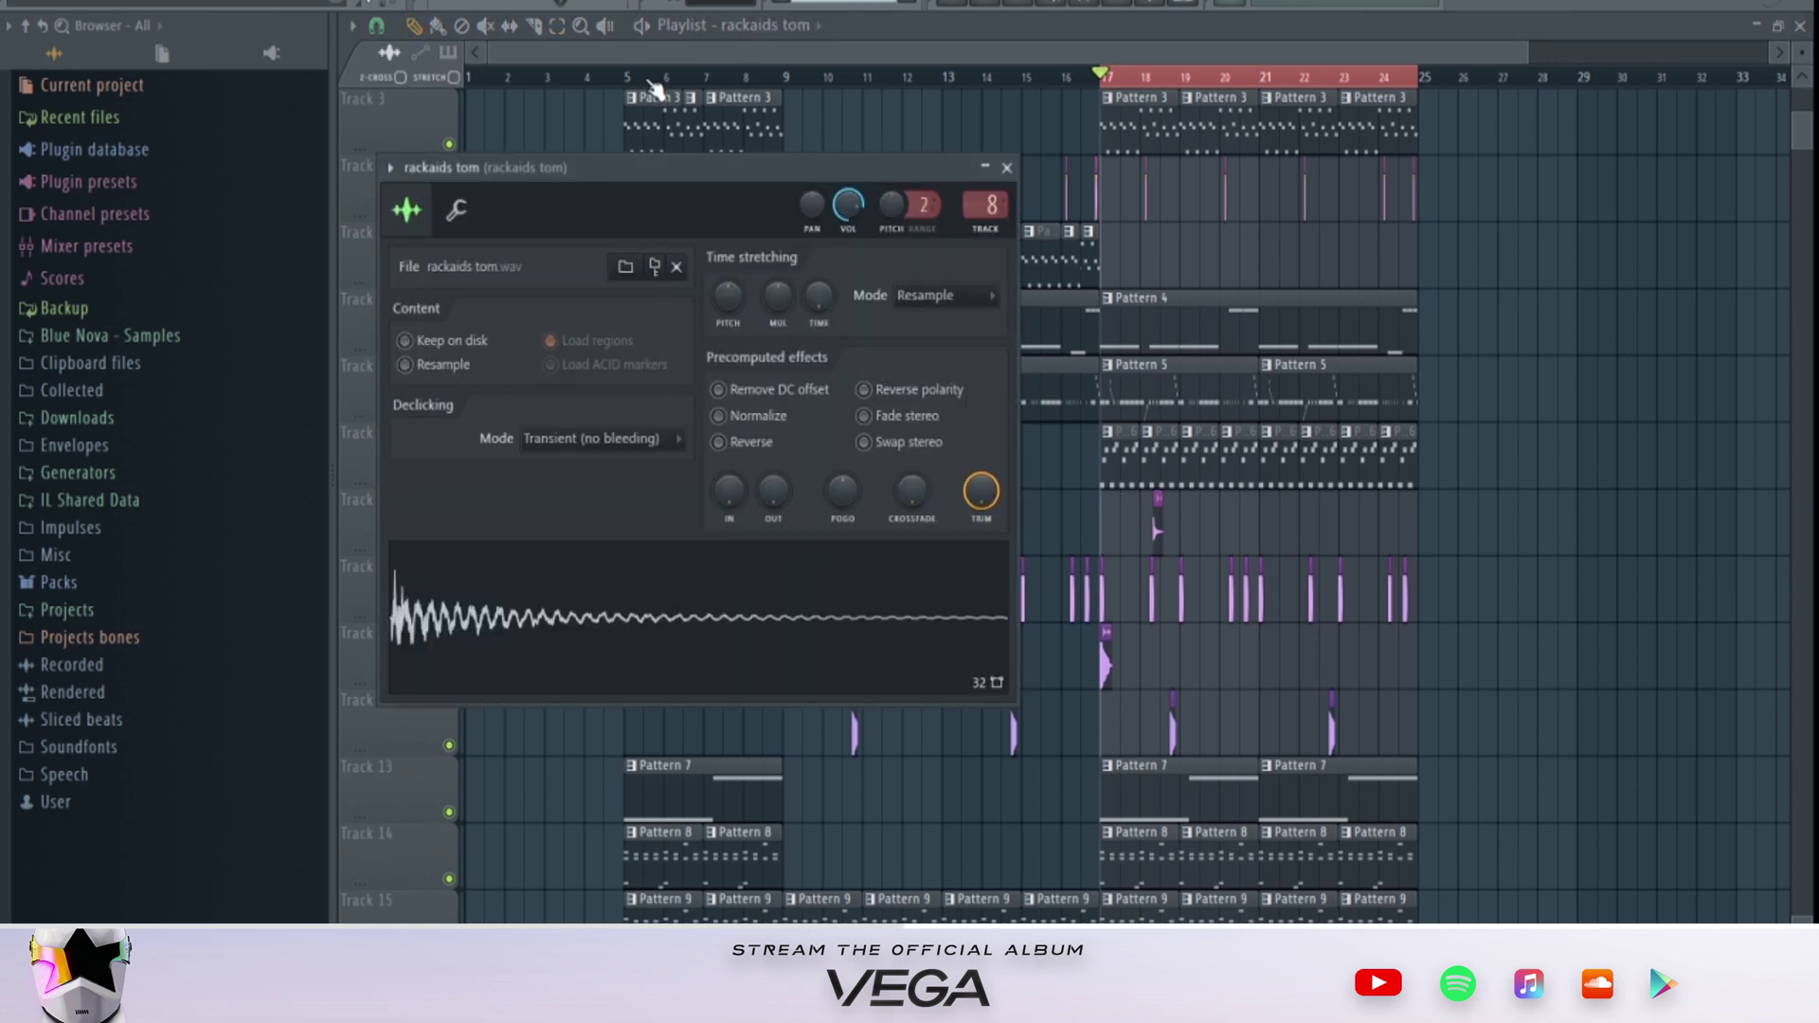
pyautogui.press('Escape')
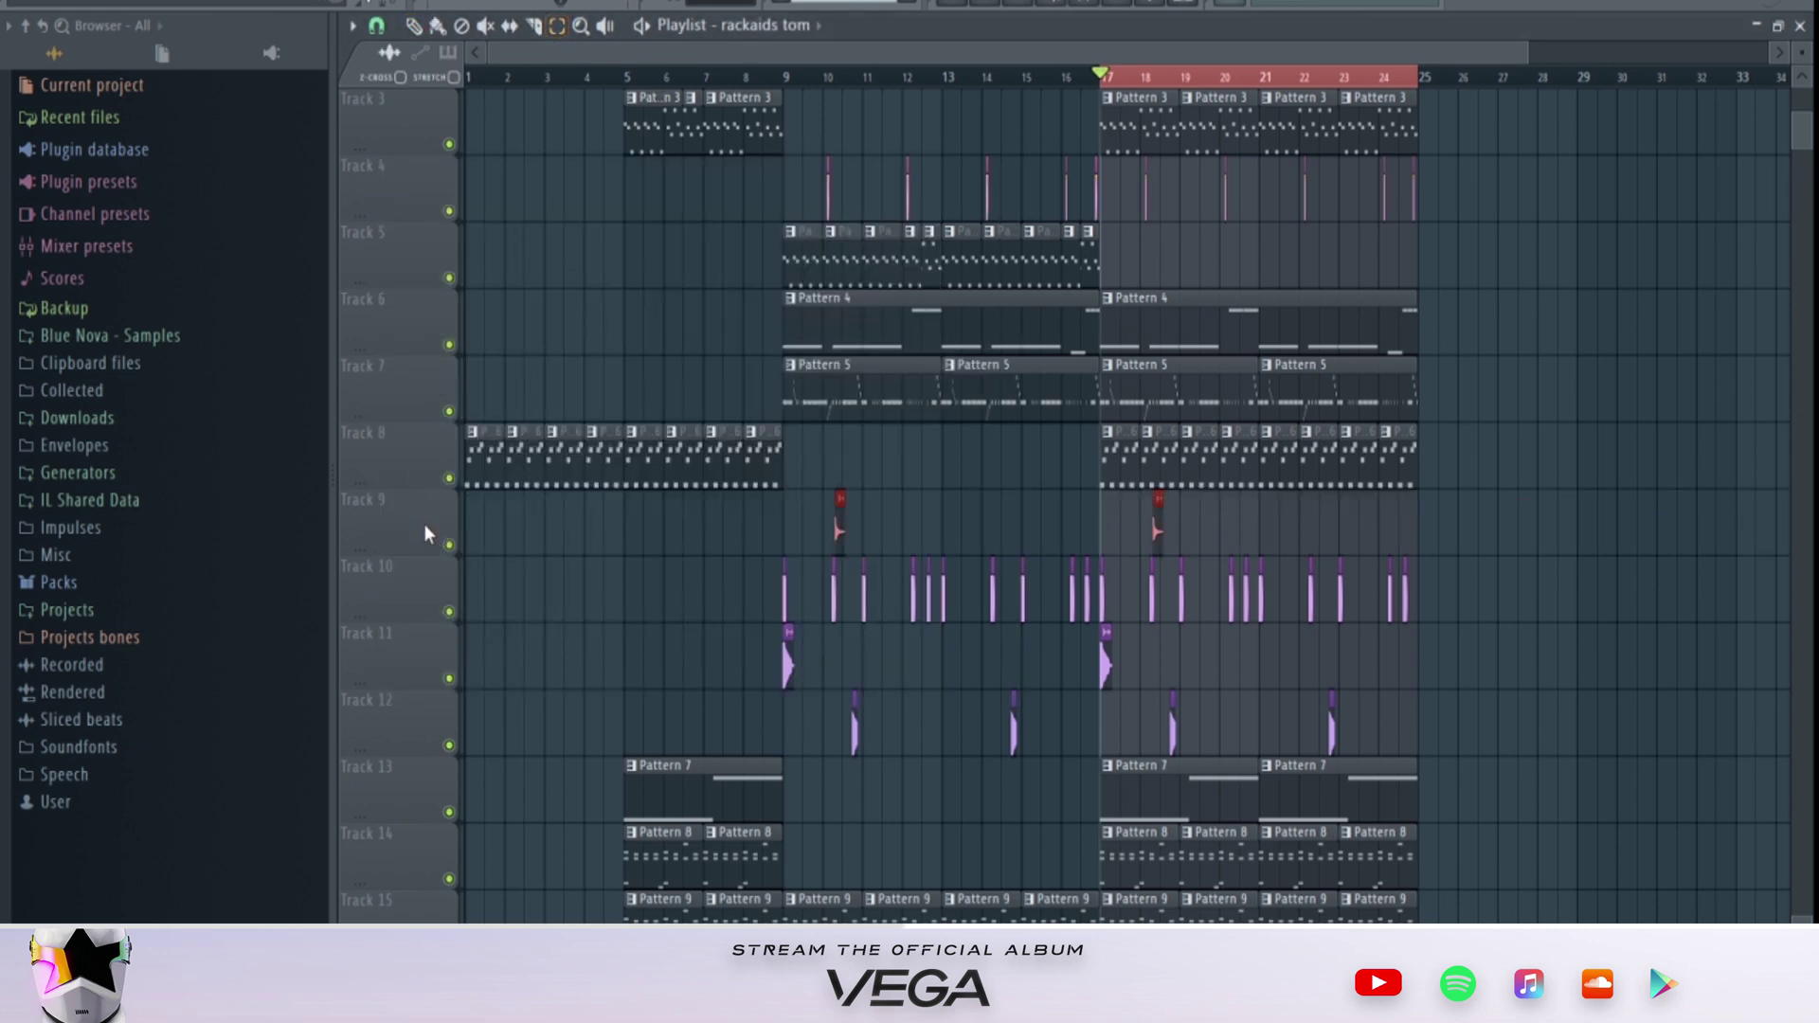
pyautogui.press('Delete')
pyautogui.press('space')
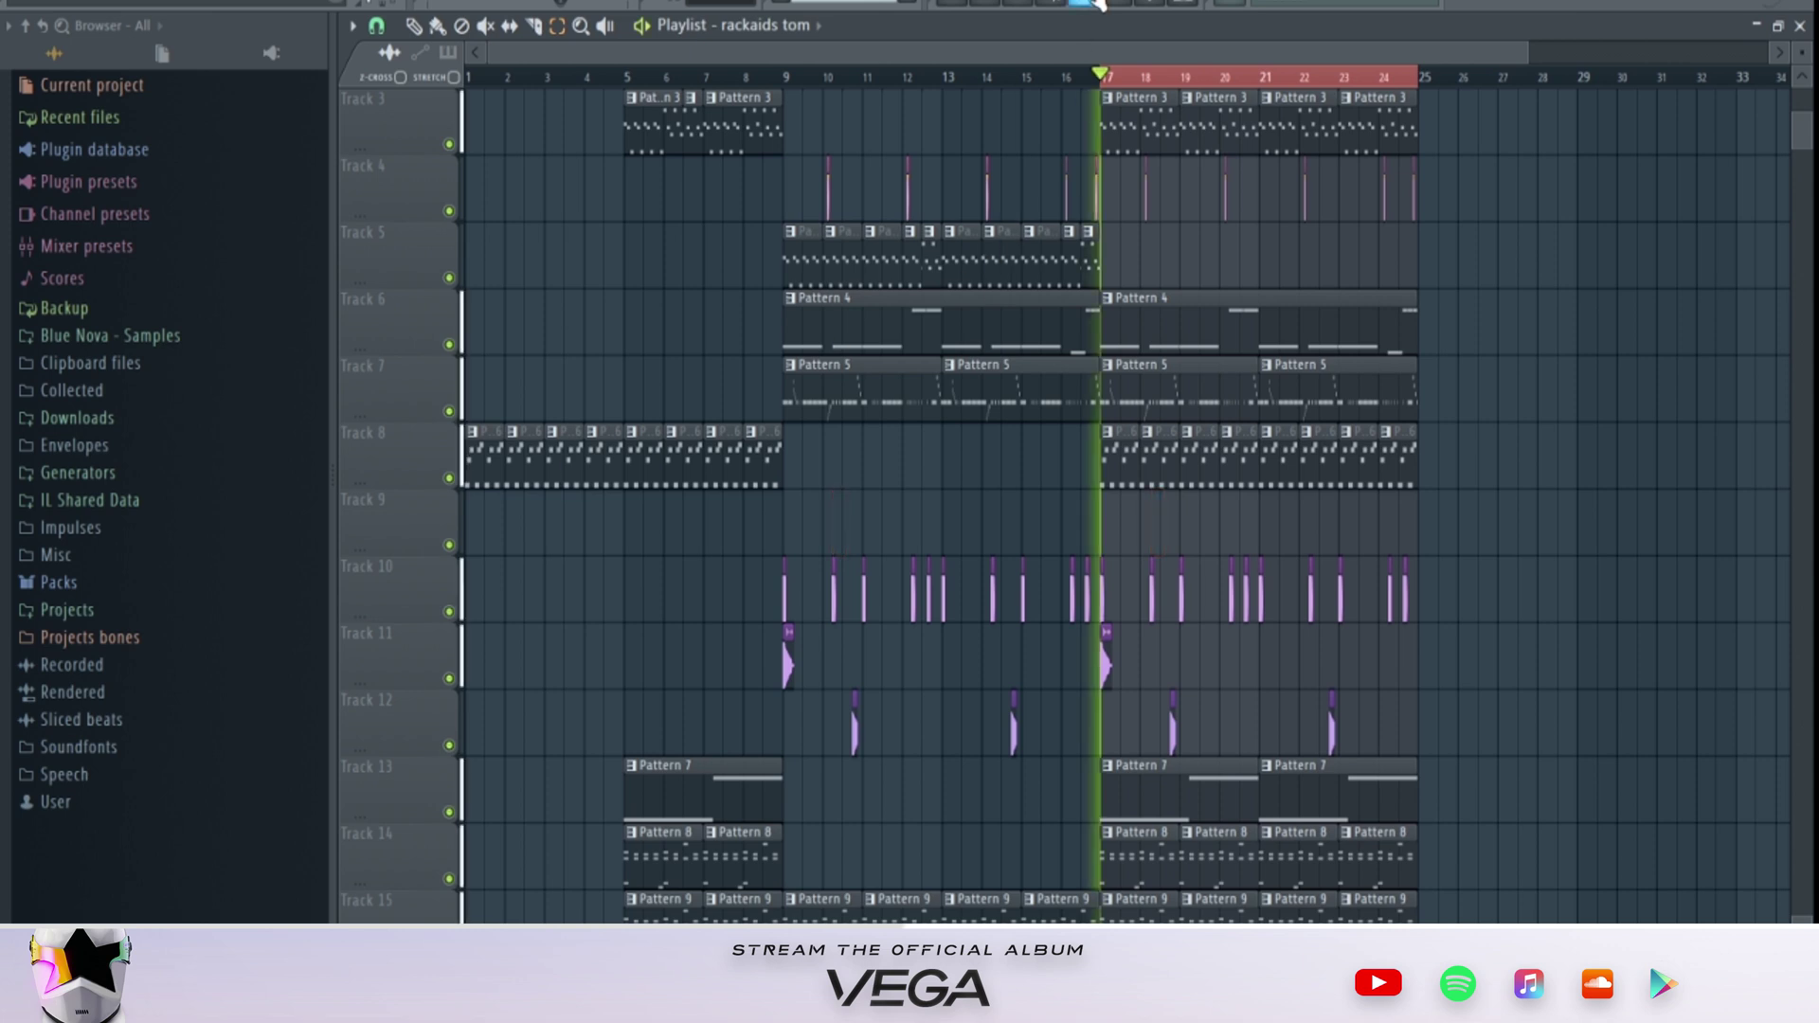
# Step: Lower the Position (Open HiHat) fader and cut its mixer equalizer's low band to -18.0 at 1.0k
pyautogui.press('F9')
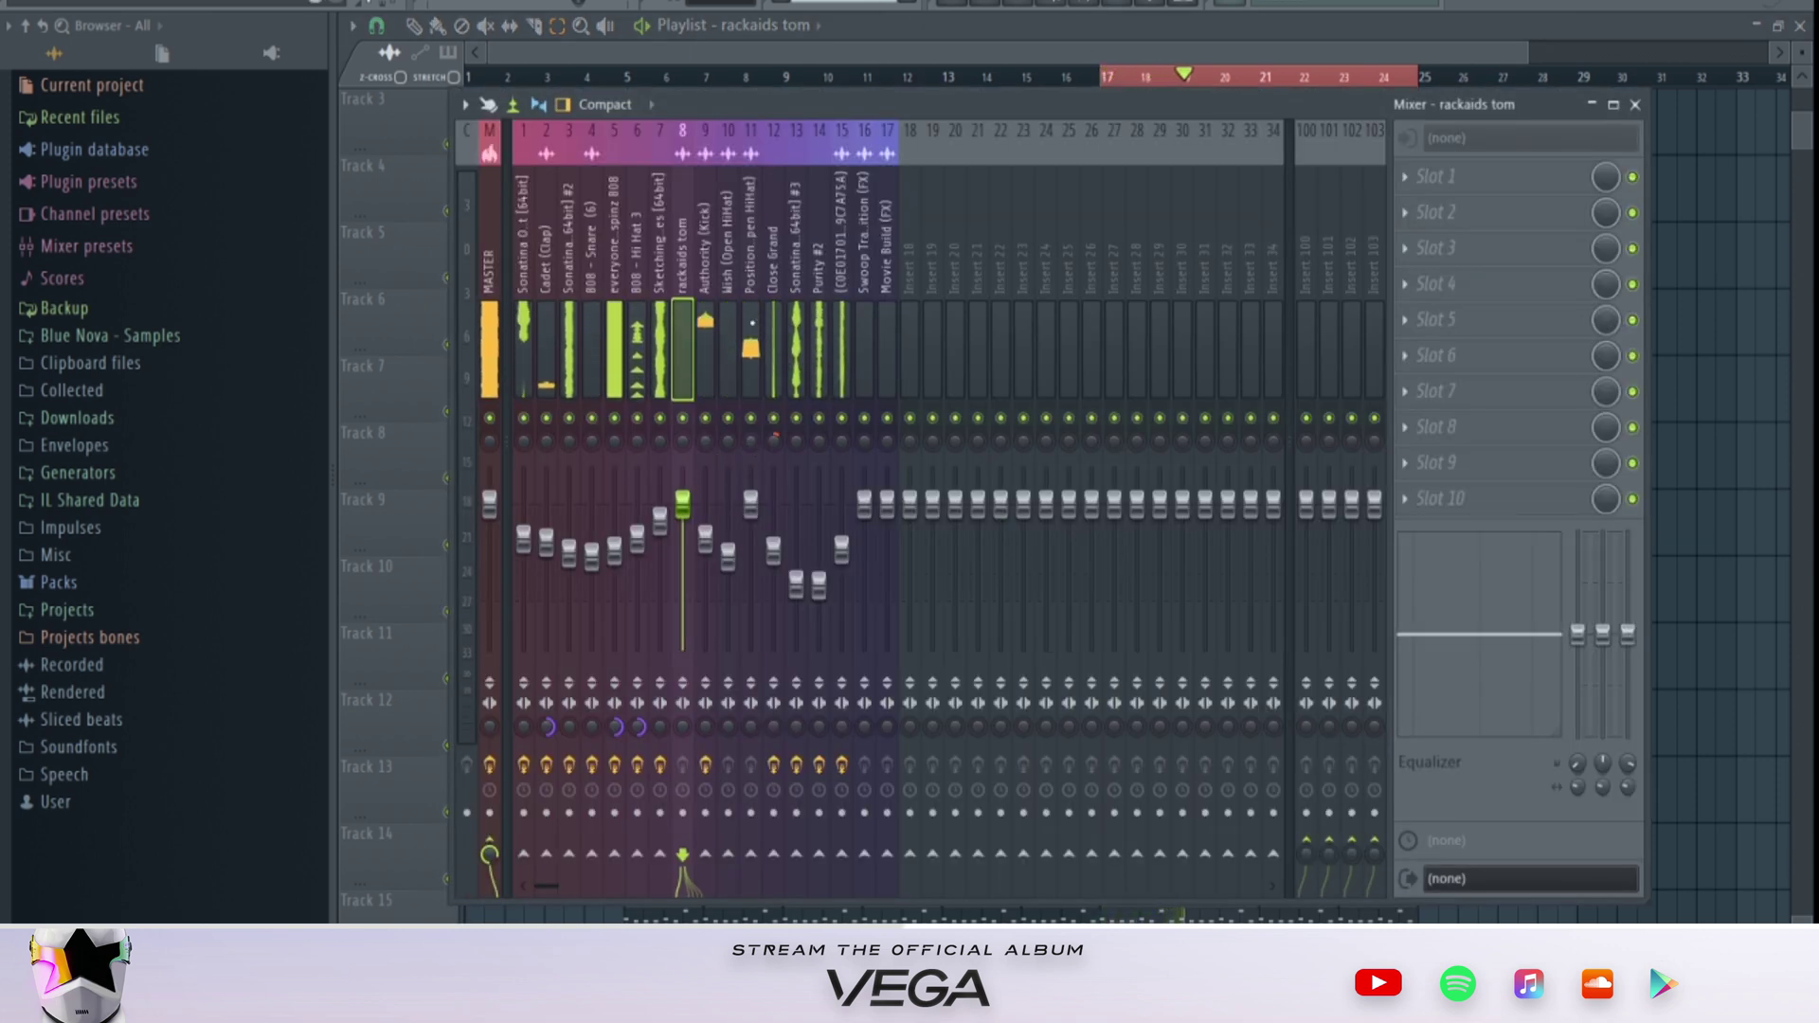
pyautogui.click(751, 351)
pyautogui.press('space')
pyautogui.moveTo(753, 507); pyautogui.dragTo(753, 561)
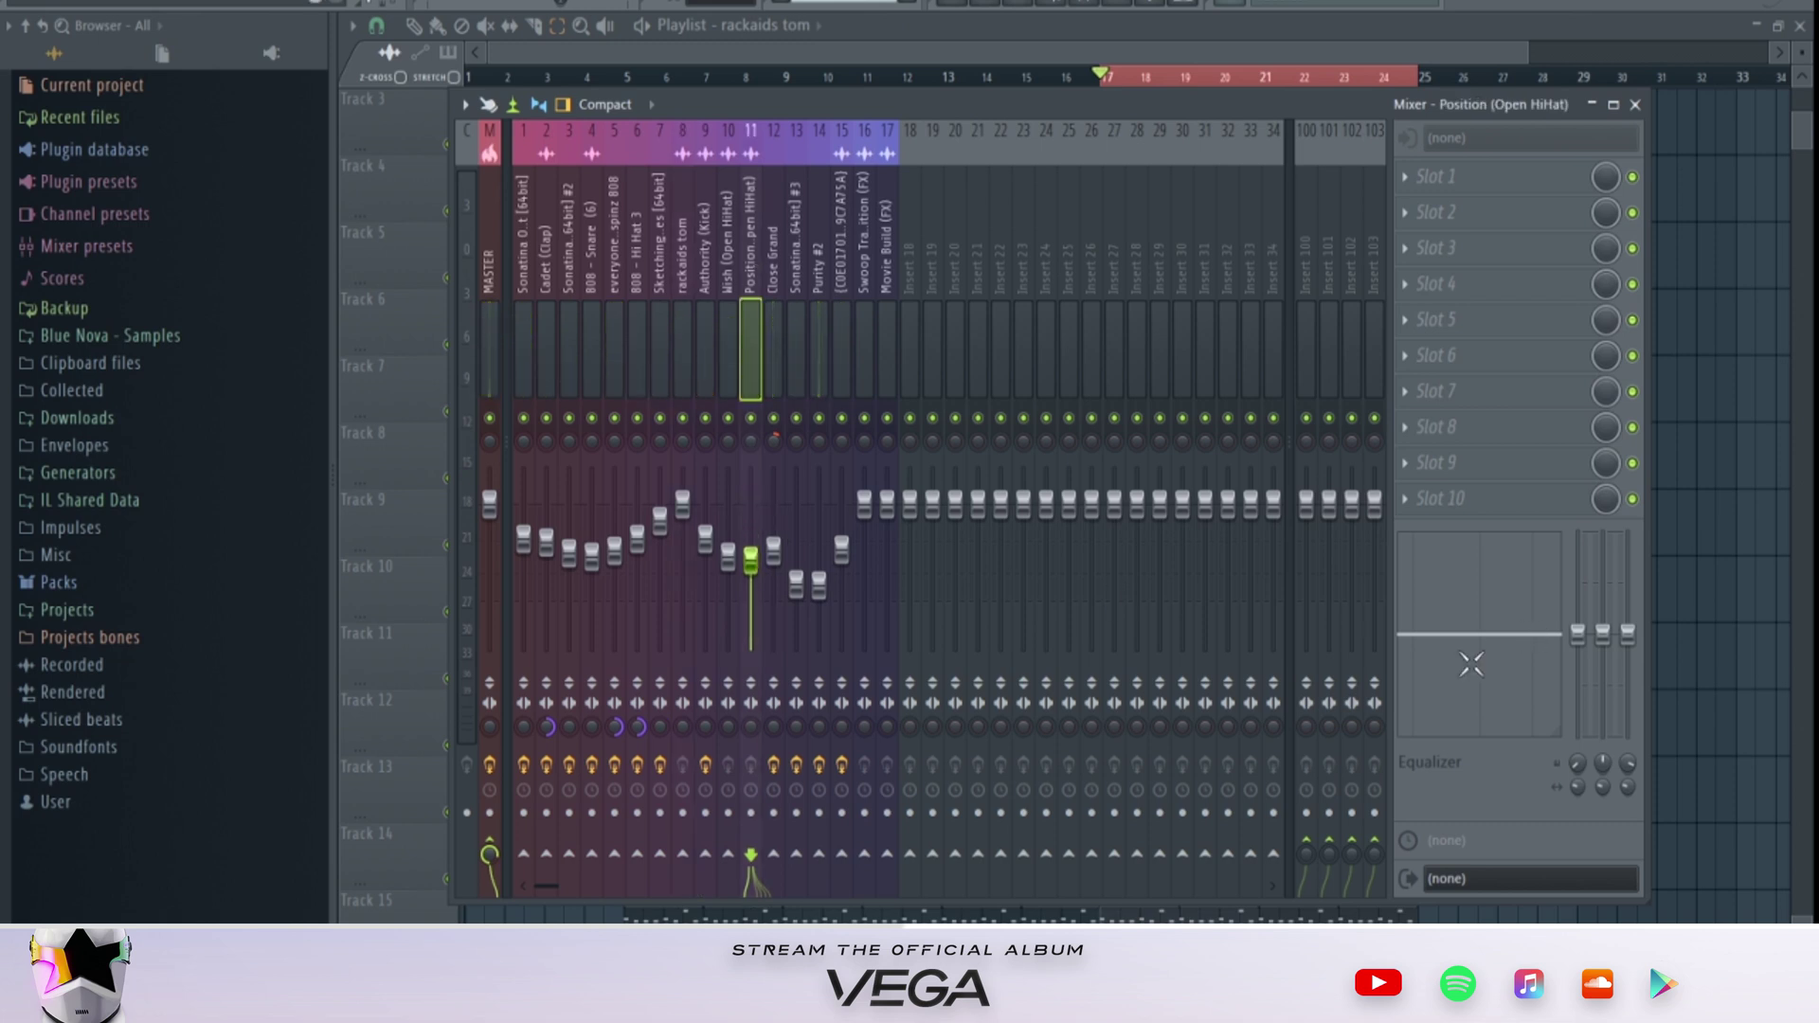
pyautogui.moveTo(1413, 633); pyautogui.dragTo(1487, 737)
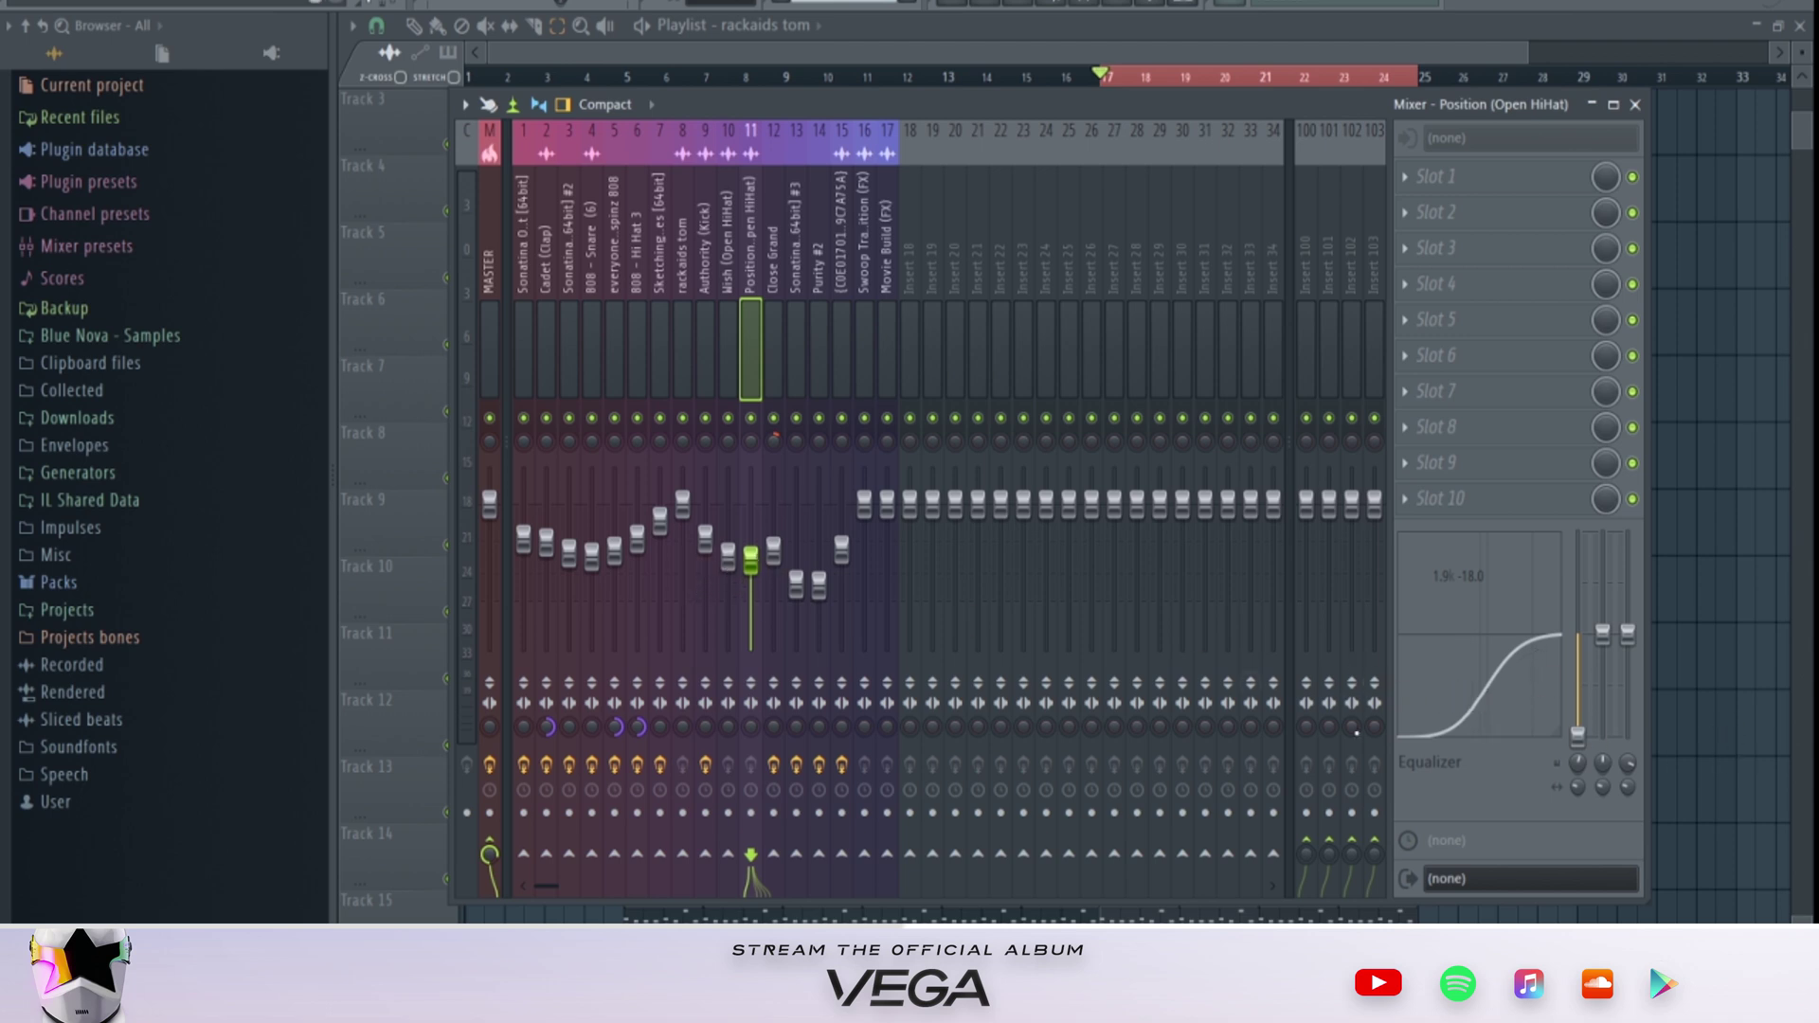
pyautogui.press('space')
pyautogui.moveTo(751, 559); pyautogui.dragTo(761, 608)
# Step: Play the looped section from around bar 18 and review the spinz 808 track in the mixer
pyautogui.press('F9')
pyautogui.press('space')
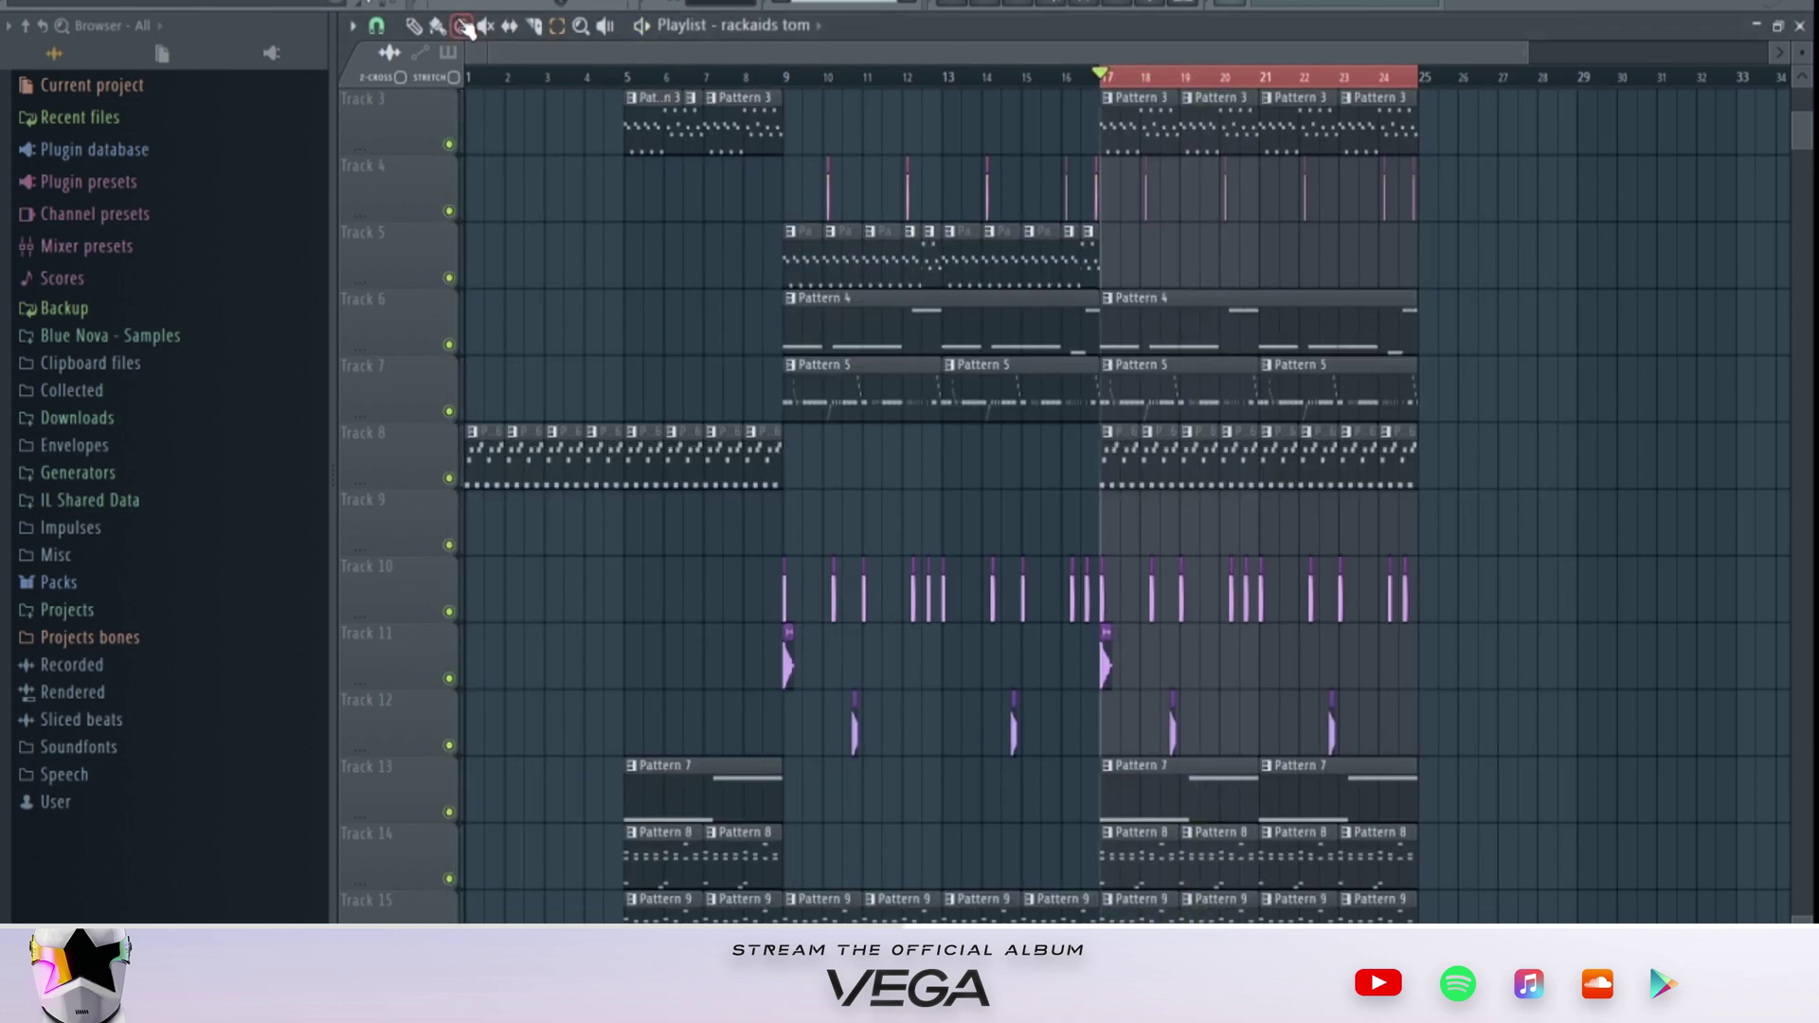
pyautogui.moveTo(1152, 81); pyautogui.dragTo(1164, 87)
pyautogui.press('space')
pyautogui.press('space')
pyautogui.press('F9')
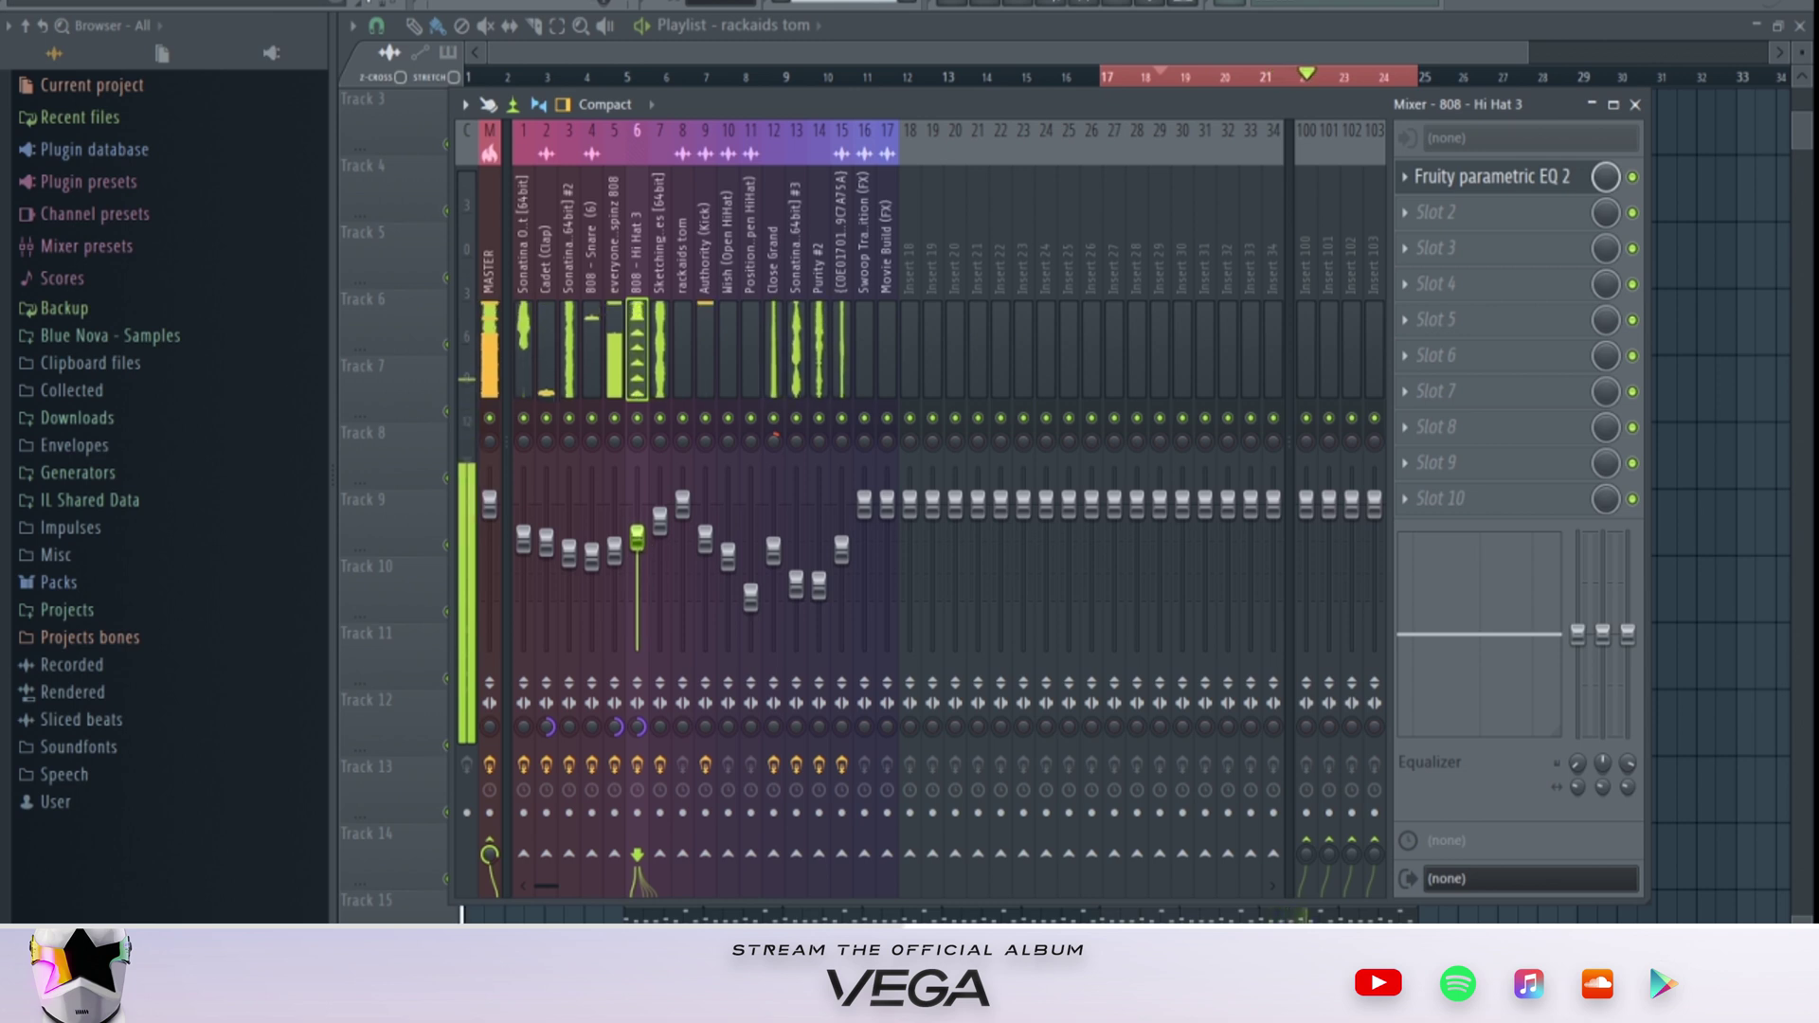
pyautogui.click(614, 268)
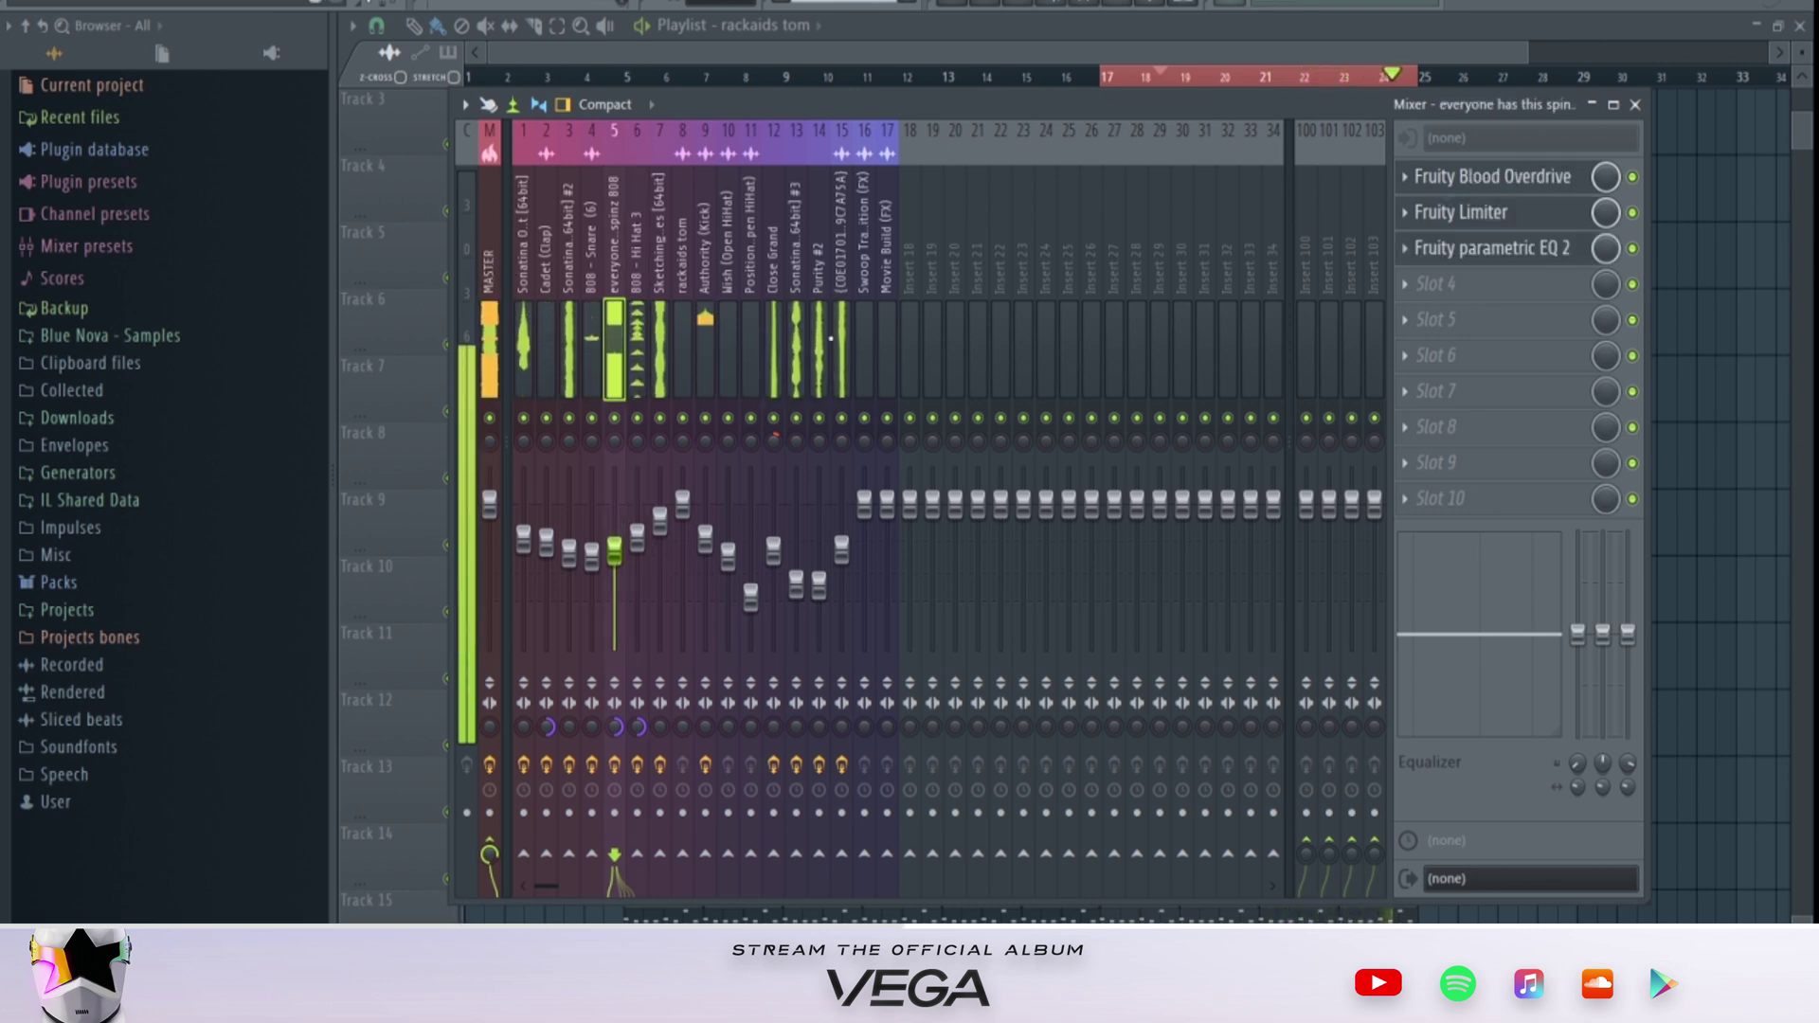
# Step: Play the arrangement from bar 8 and lower the Movie Build (FX) and Swoop Transition (FX) faders
pyautogui.press('F9')
pyautogui.click(753, 75)
pyautogui.click(1082, 6)
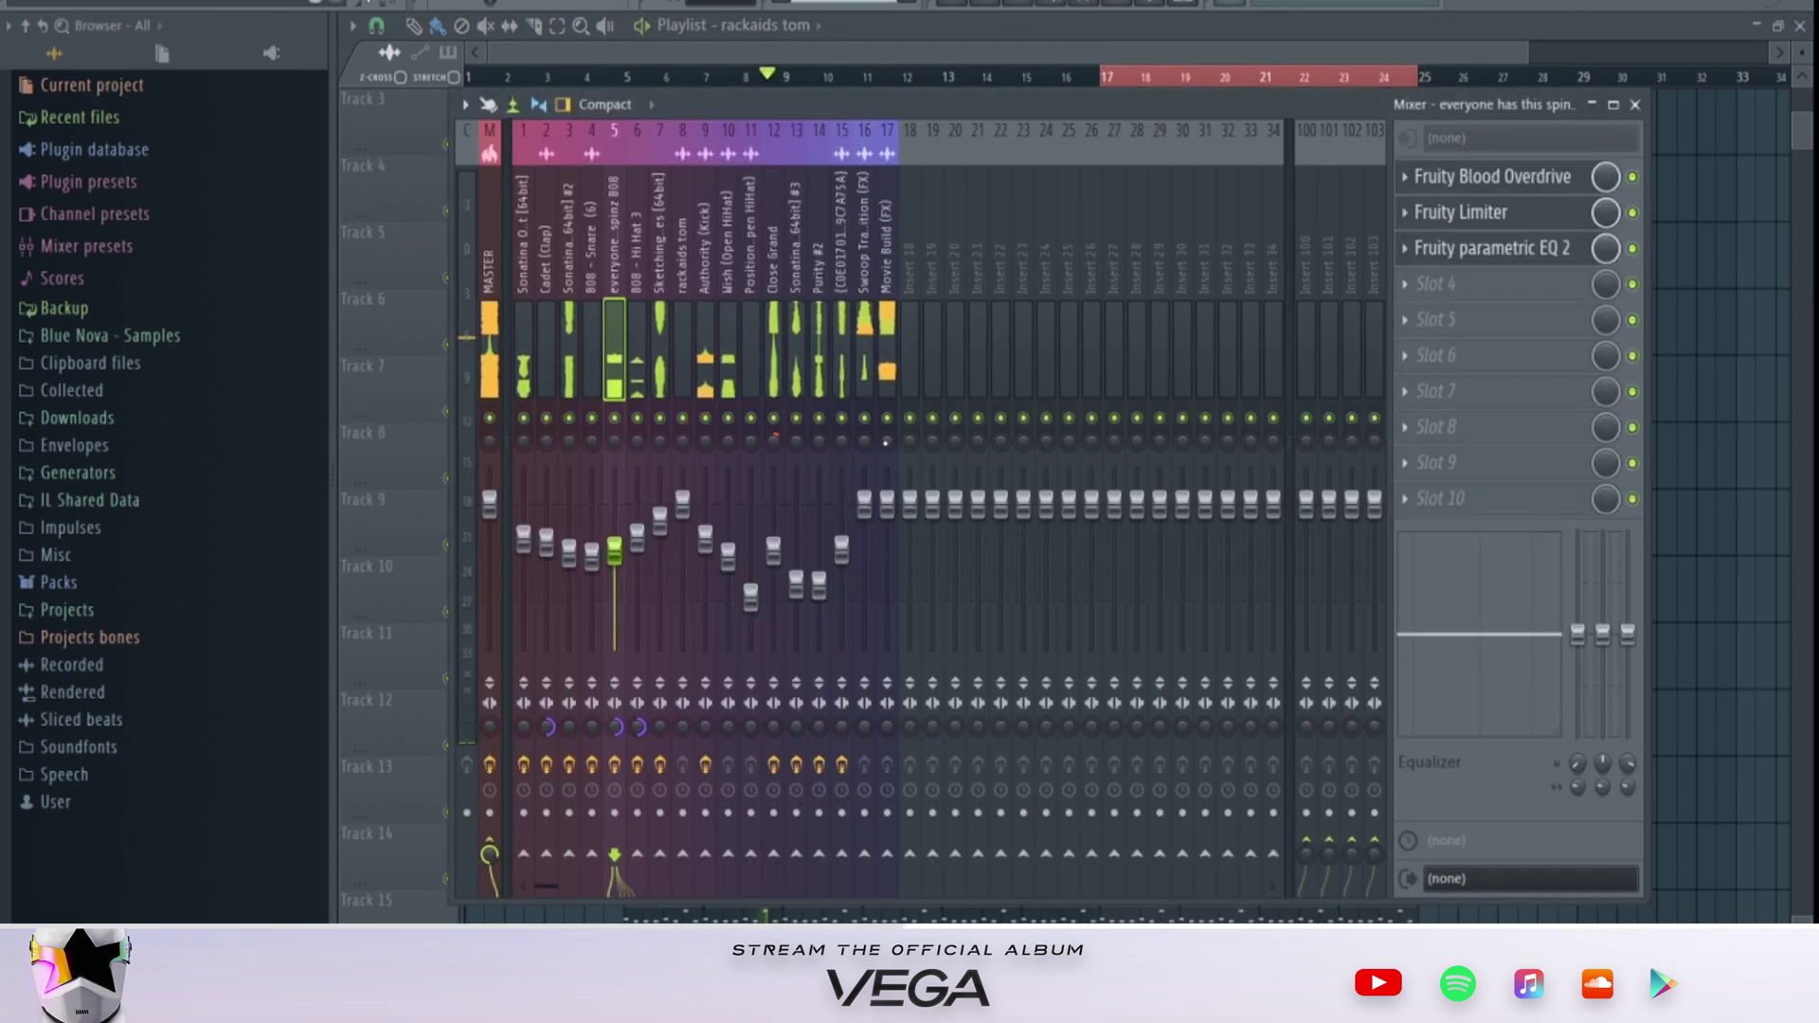
pyautogui.moveTo(885, 503)
pyautogui.mouseDown()
pyautogui.moveTo(886, 561)
pyautogui.moveTo(864, 531)
pyautogui.mouseUp()
pyautogui.click(864, 504)
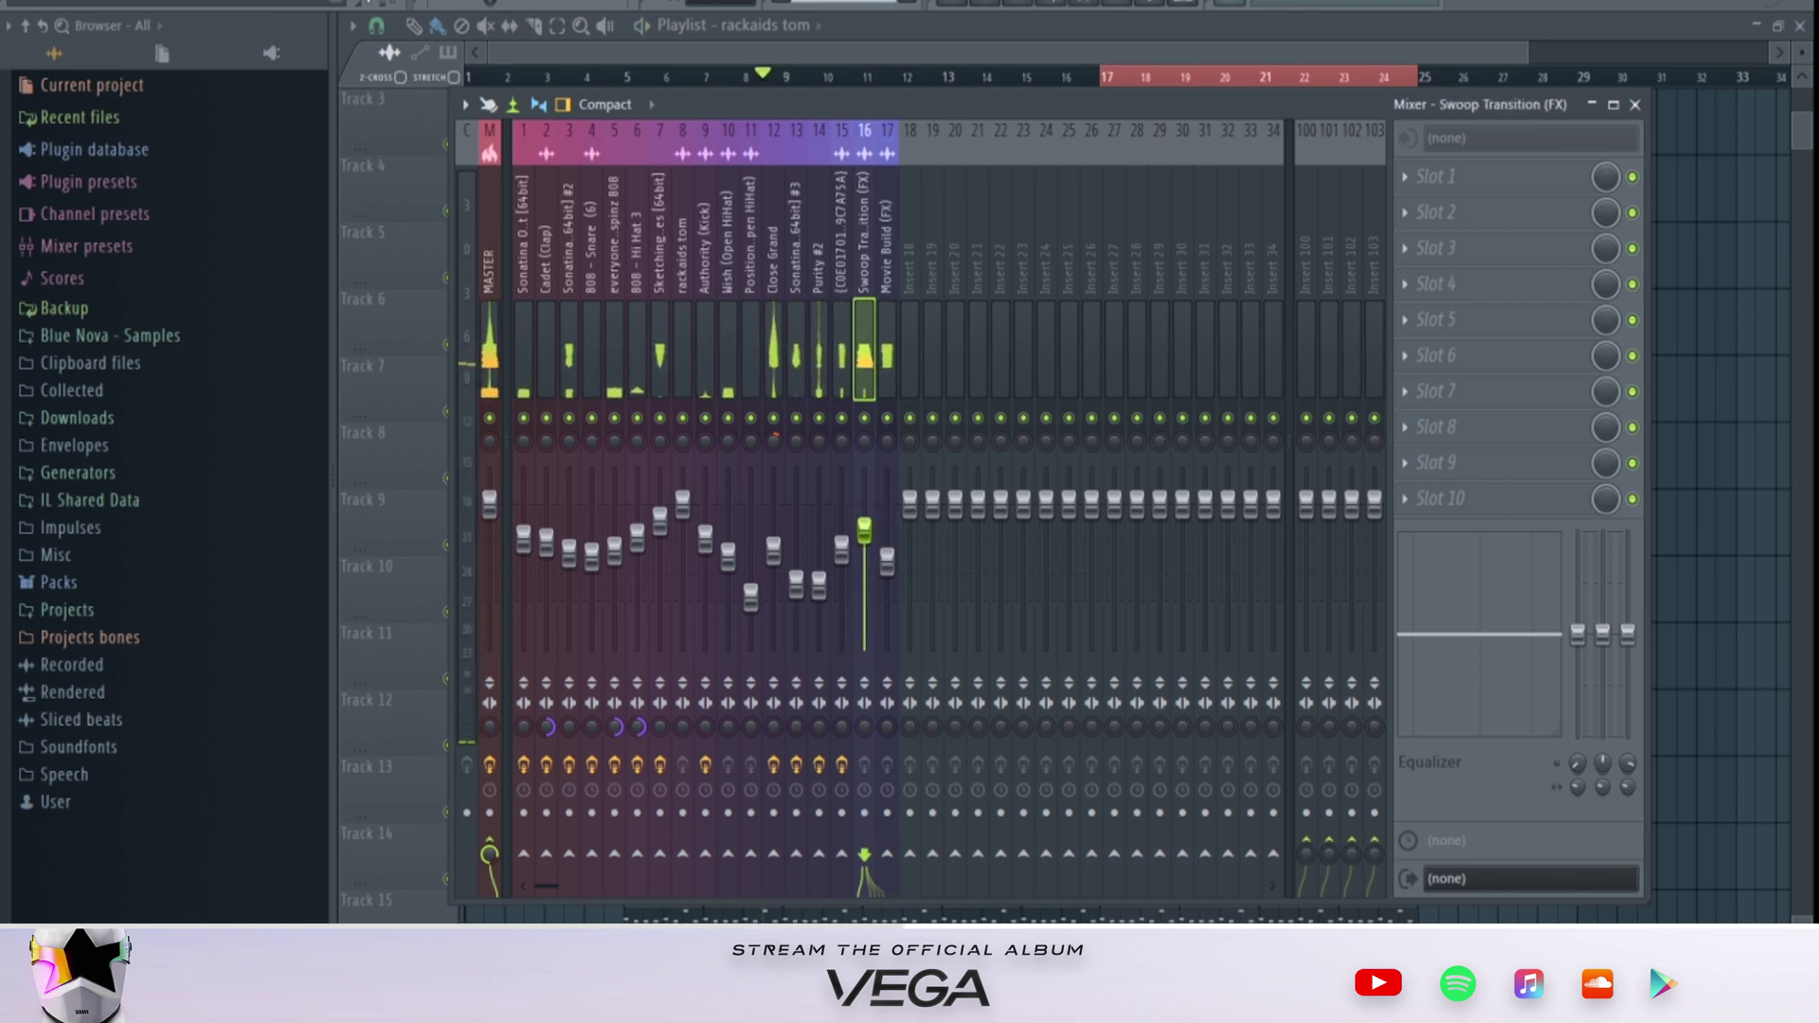
# Step: Cut the low band of the Swoop Transition (FX) mixer equalizer to -18.0 at 18Hz and resume playback
pyautogui.moveTo(1577, 635); pyautogui.dragTo(1577, 735)
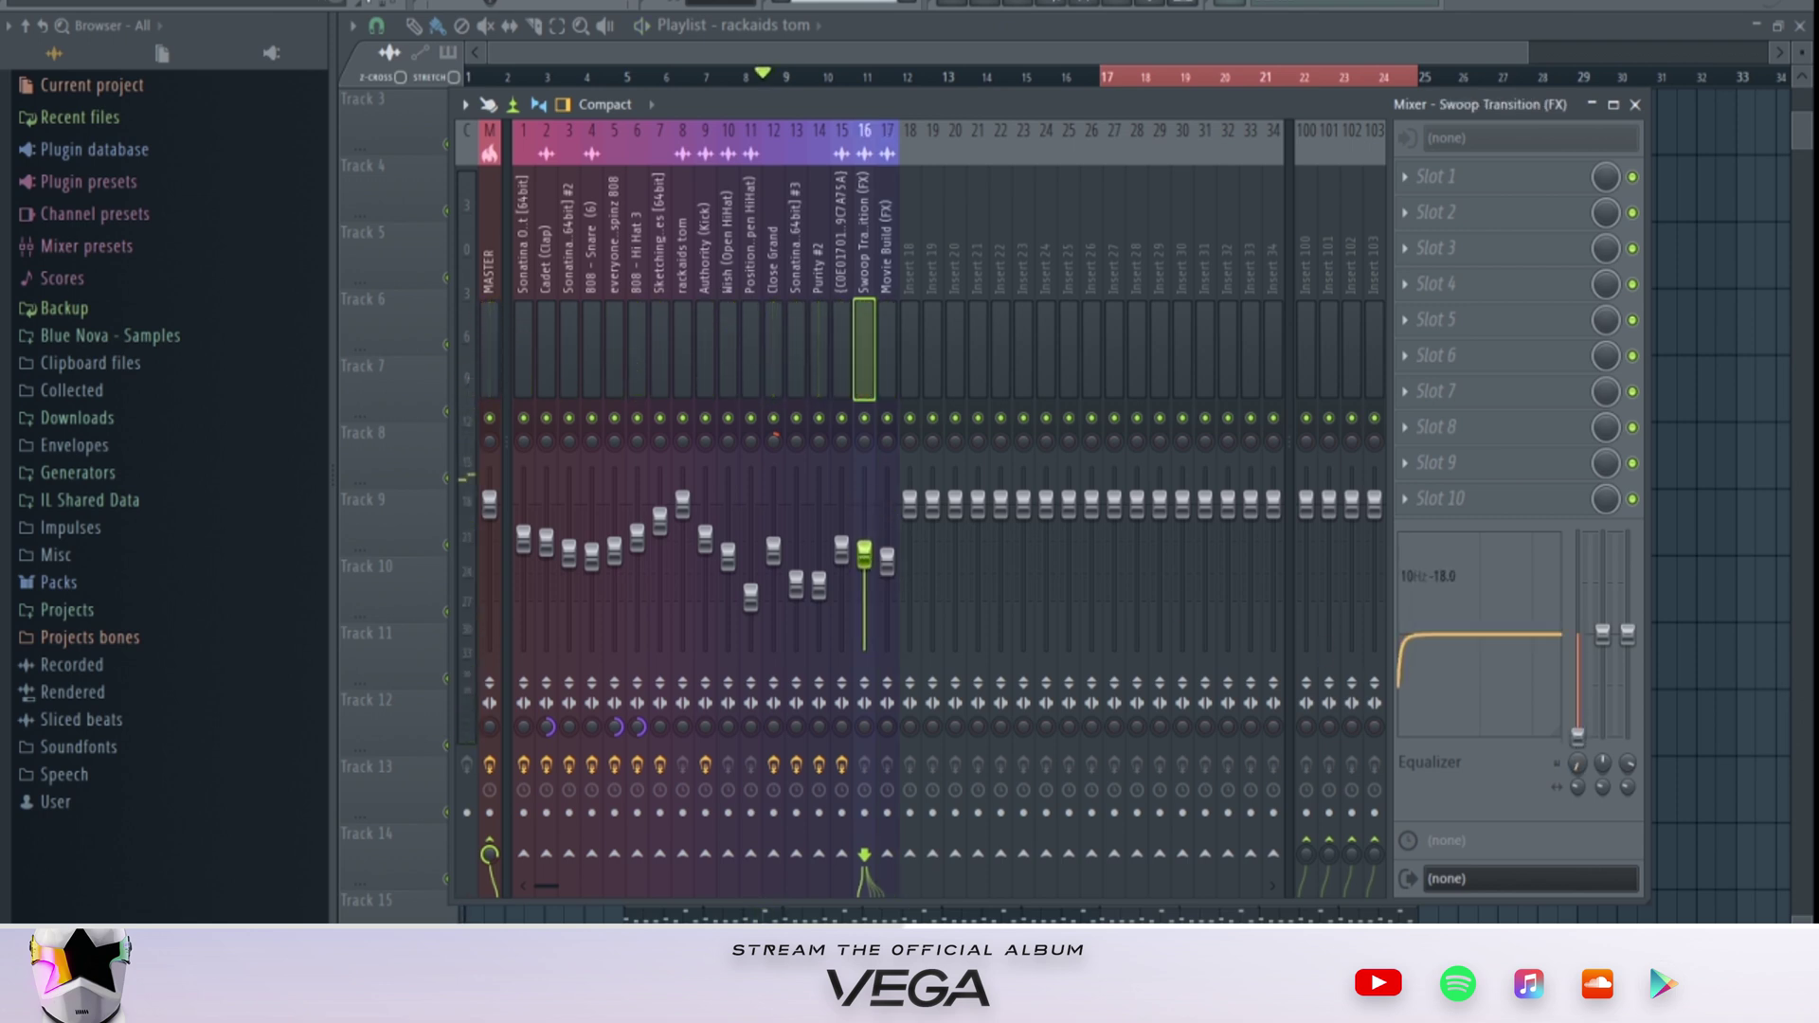
pyautogui.press('space')
pyautogui.moveTo(1430, 670); pyautogui.dragTo(1444, 667)
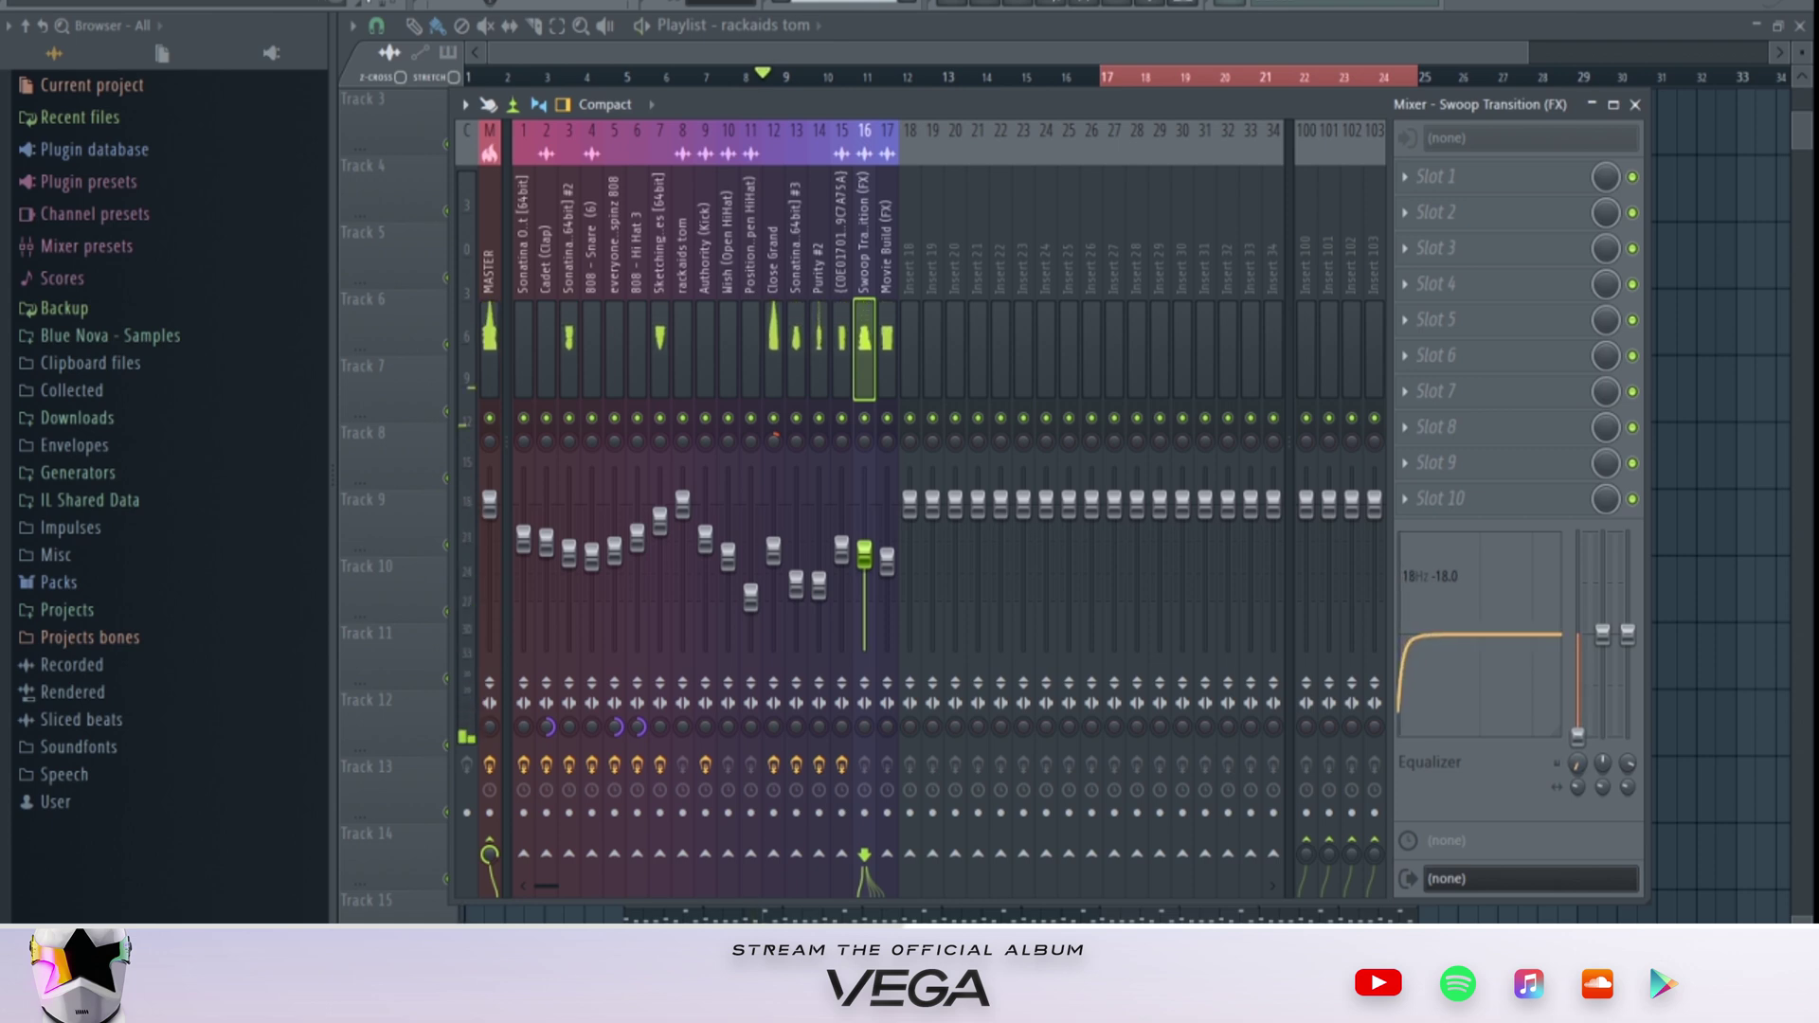
# Step: Lower the Movie Build (FX) and Wish (Open HiHat) faders slightly
pyautogui.moveTo(887, 561); pyautogui.dragTo(887, 578)
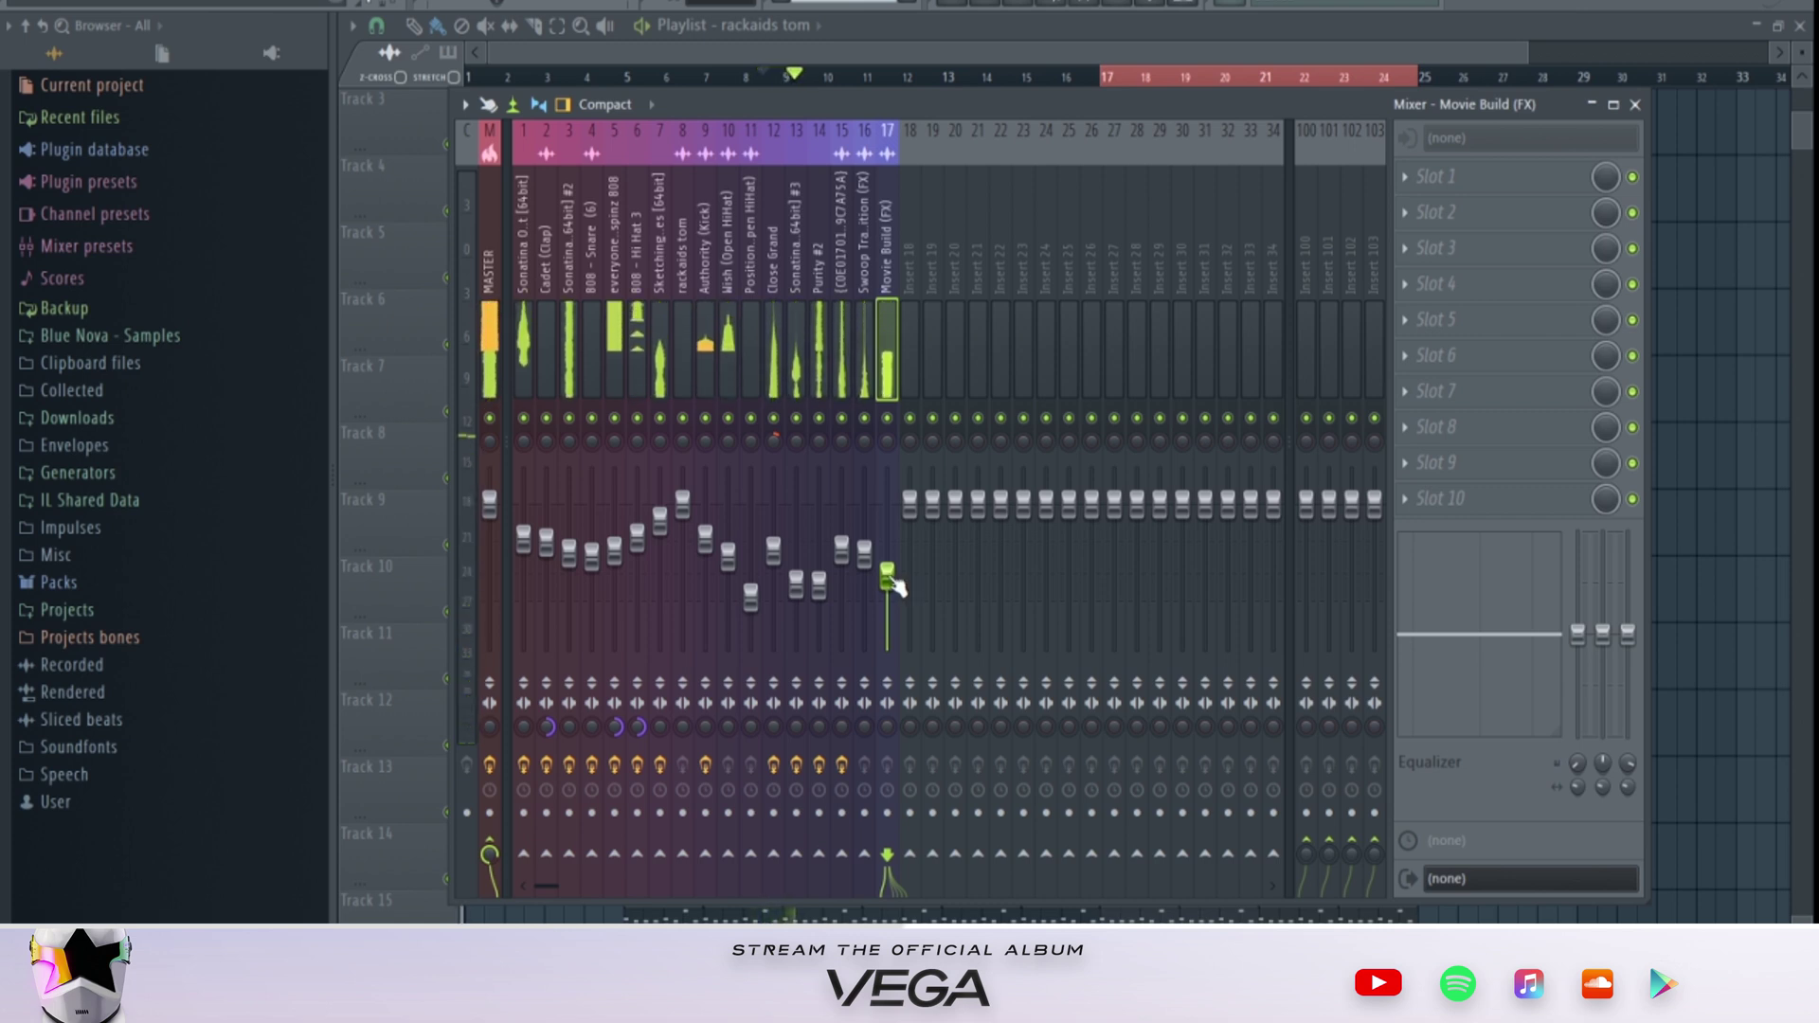
pyautogui.click(728, 257)
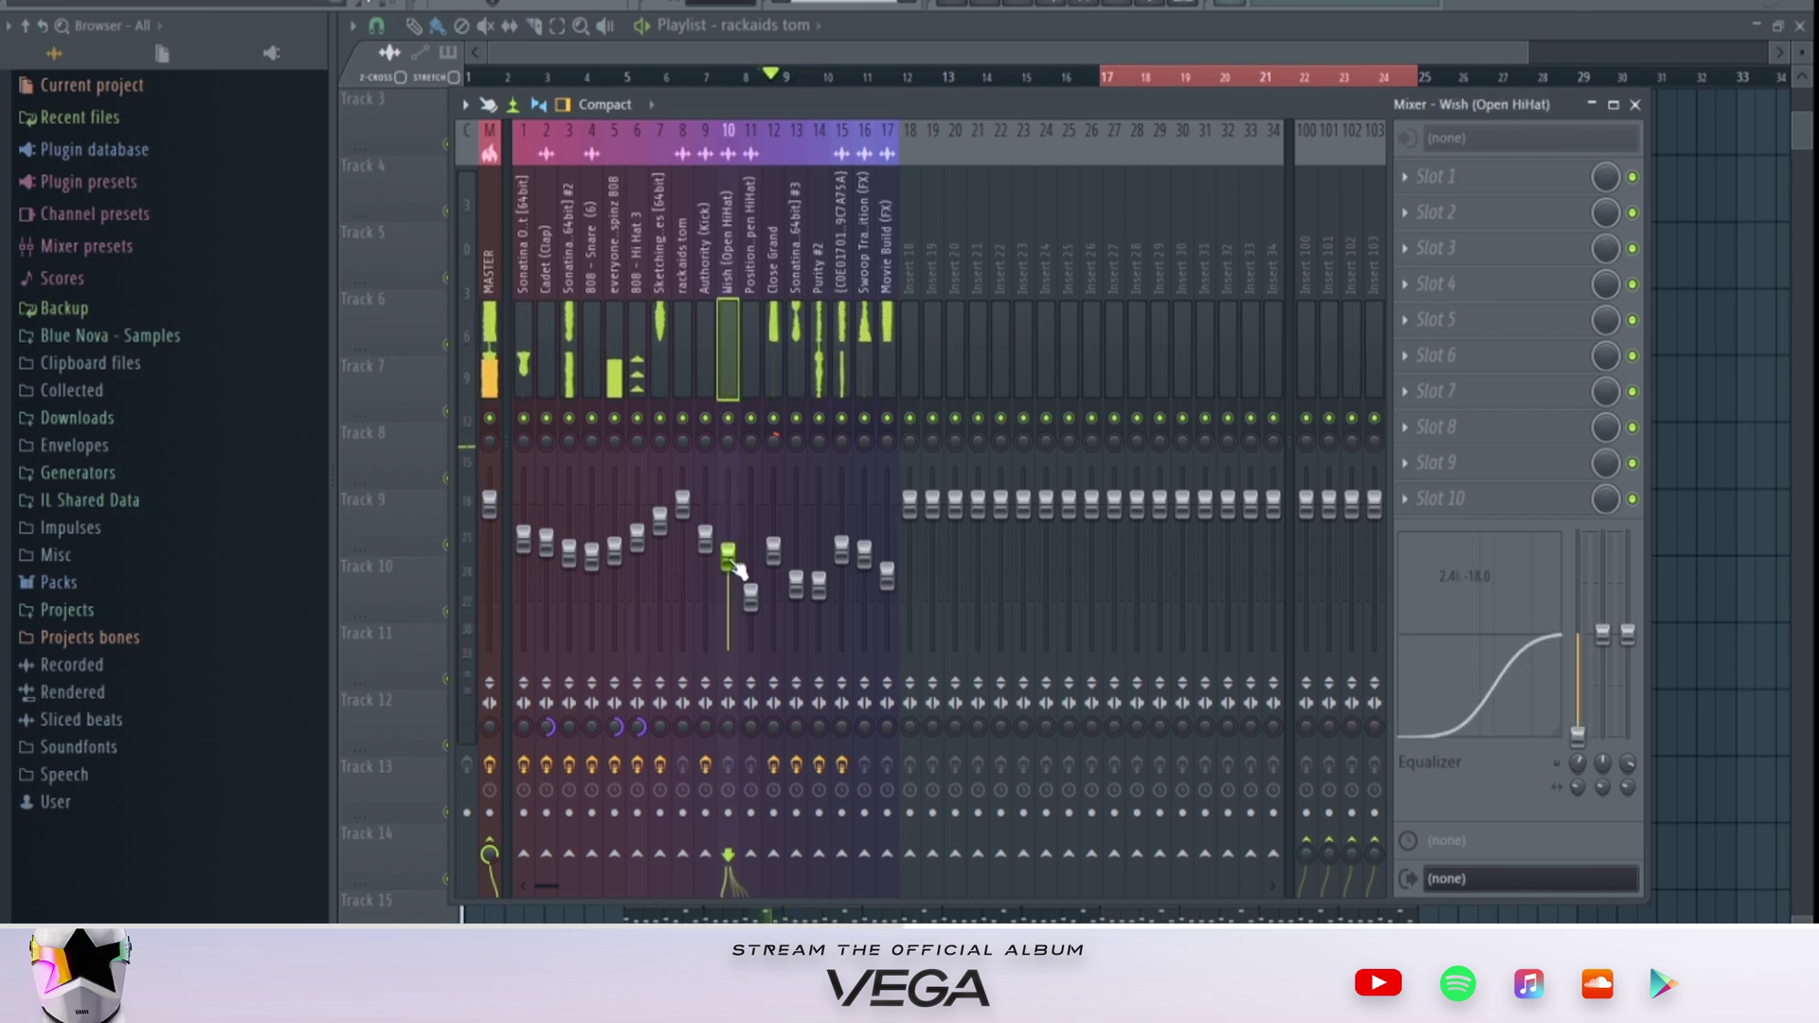
pyautogui.moveTo(727, 551); pyautogui.dragTo(727, 569)
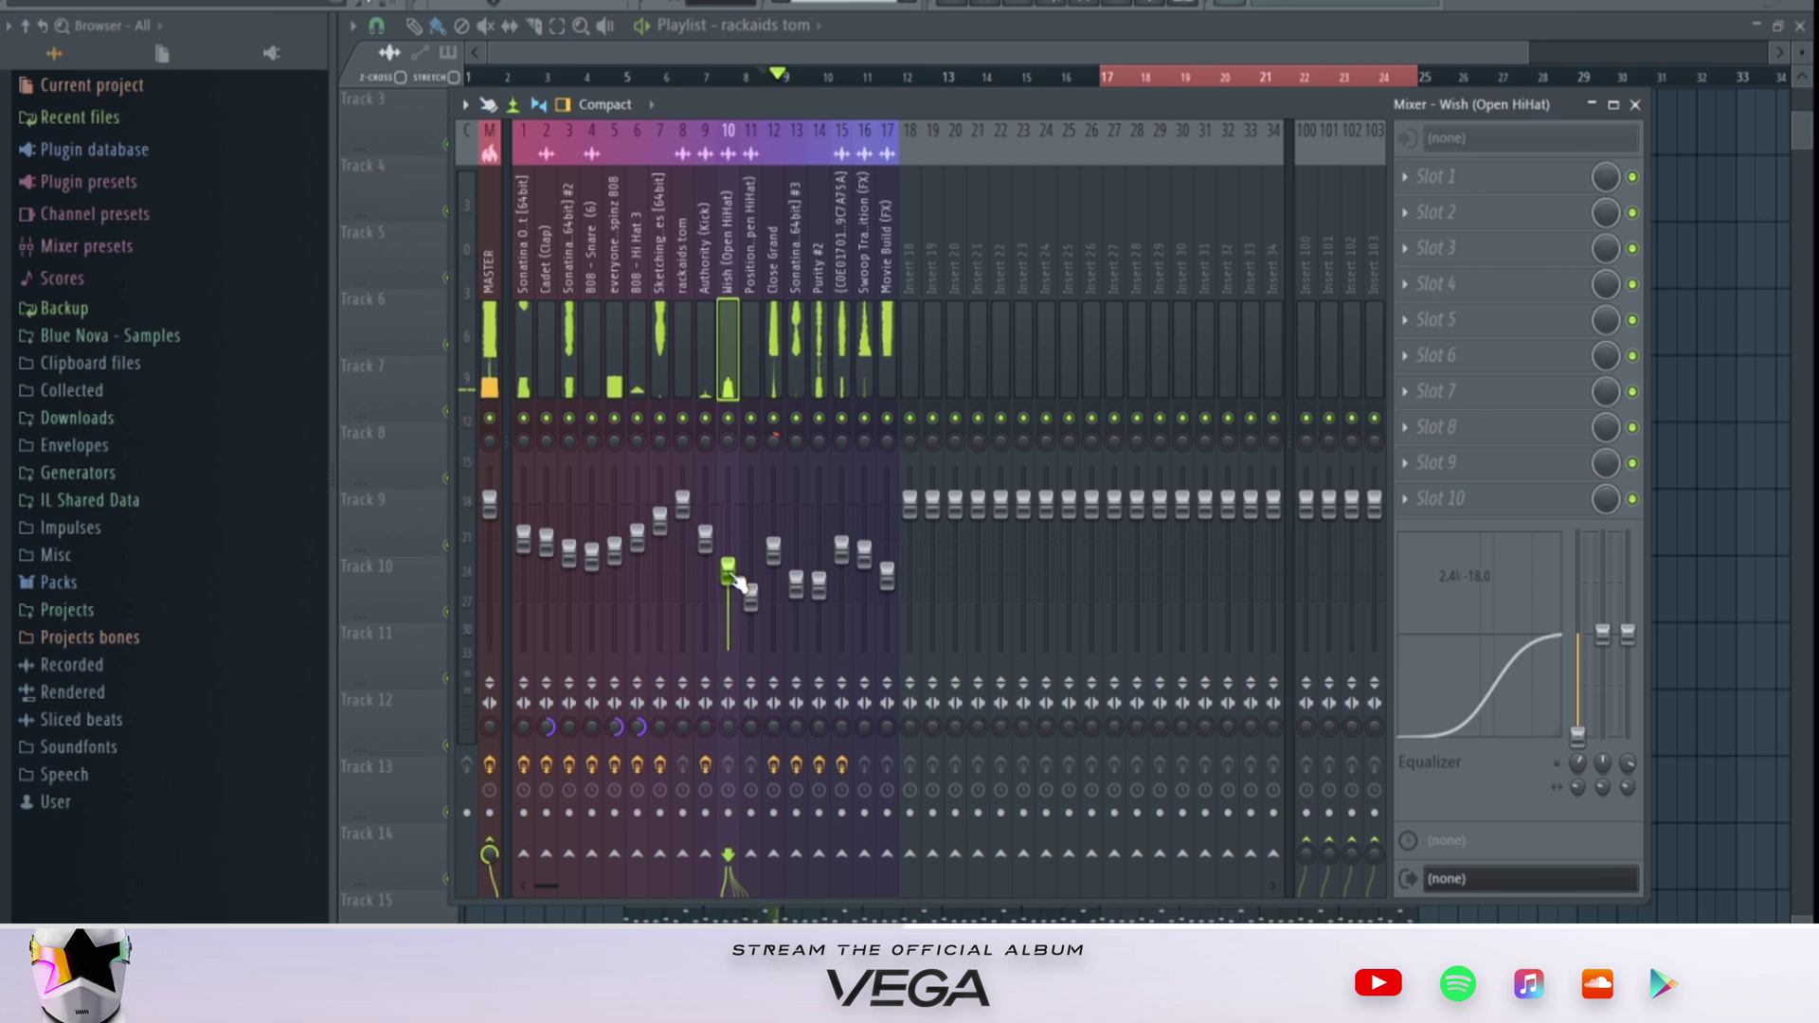
# Step: Play the arrangement from the start and review both Sonatina Orchest tracks and the master track's first Fruity Limiter
pyautogui.press('F9')
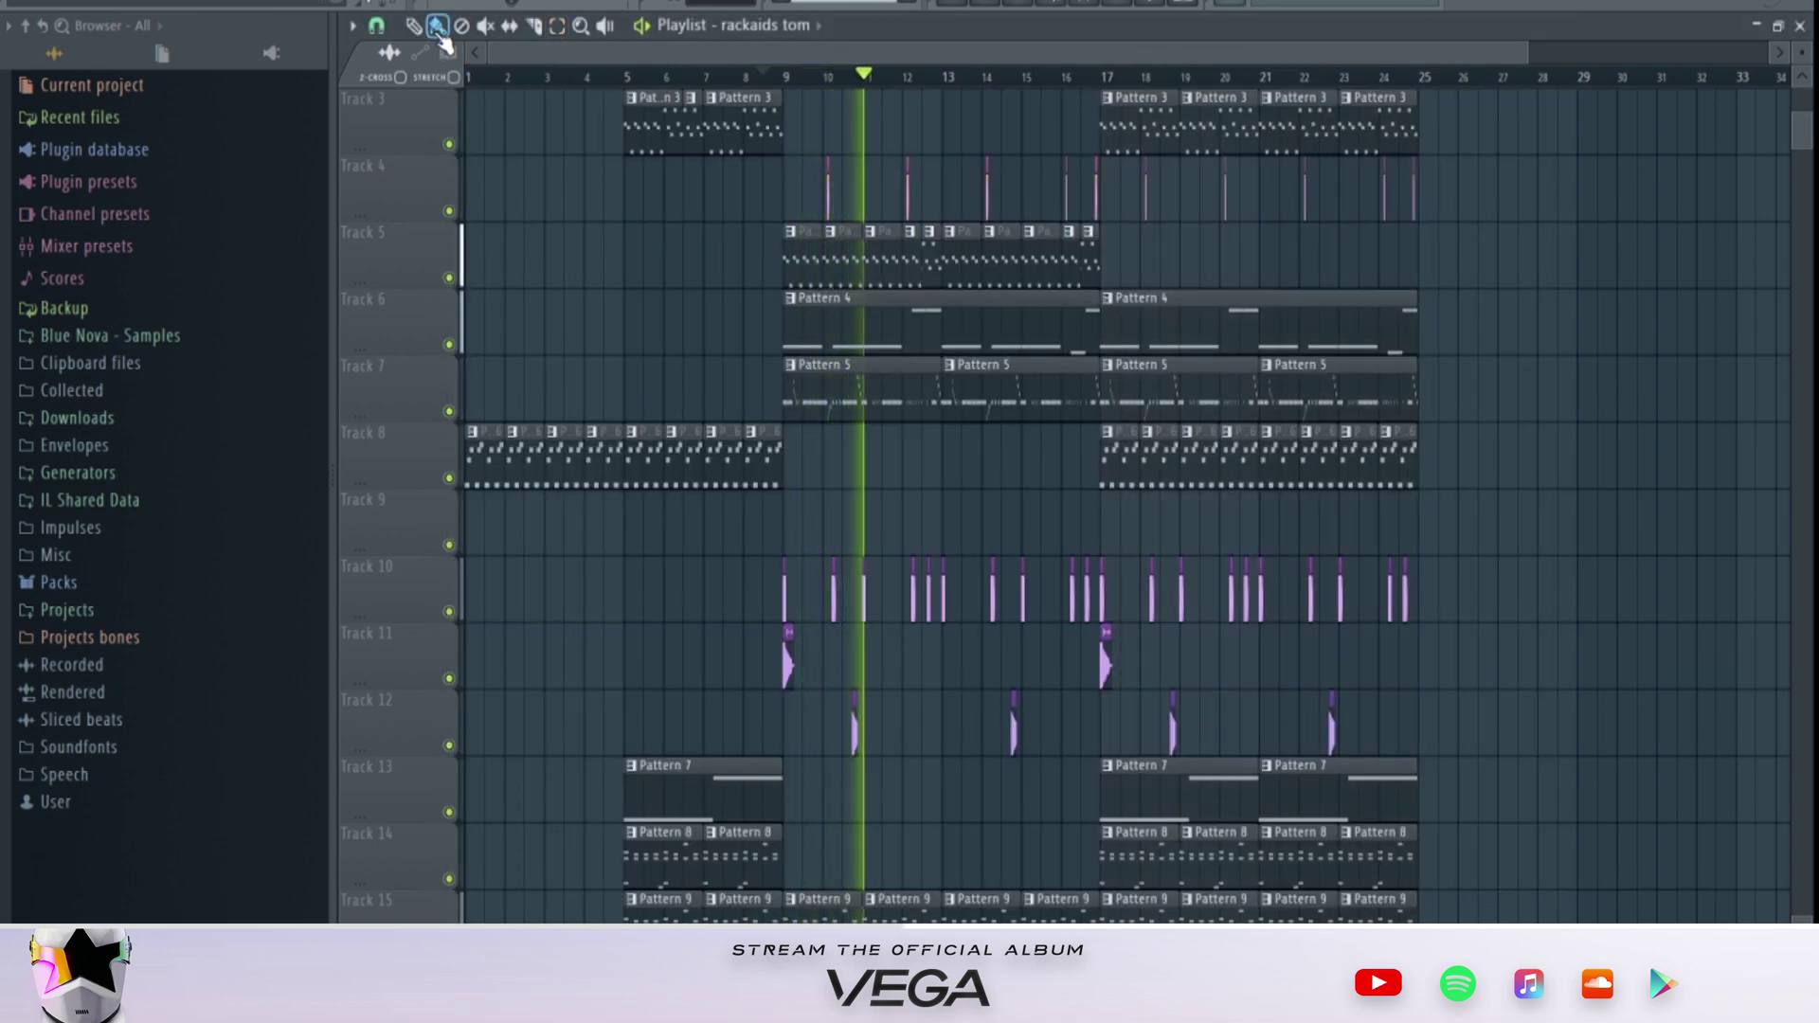
pyautogui.press('space')
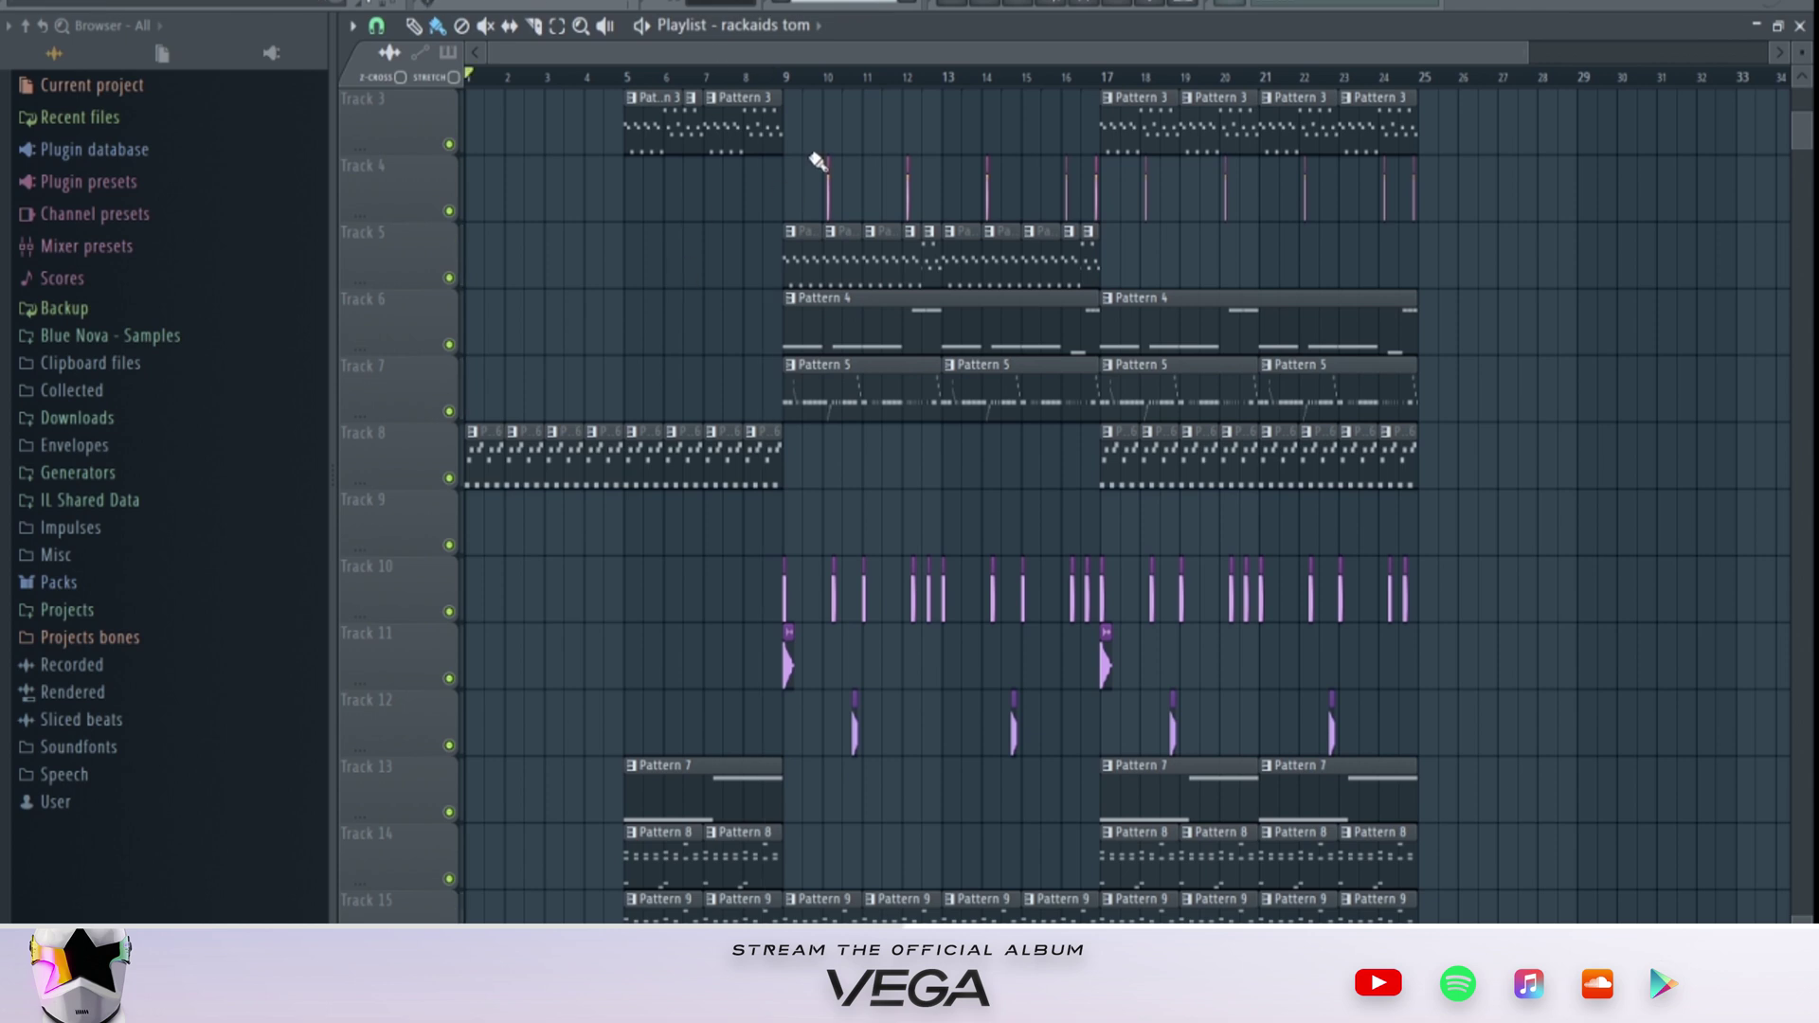
pyautogui.press('space')
pyautogui.press('F9')
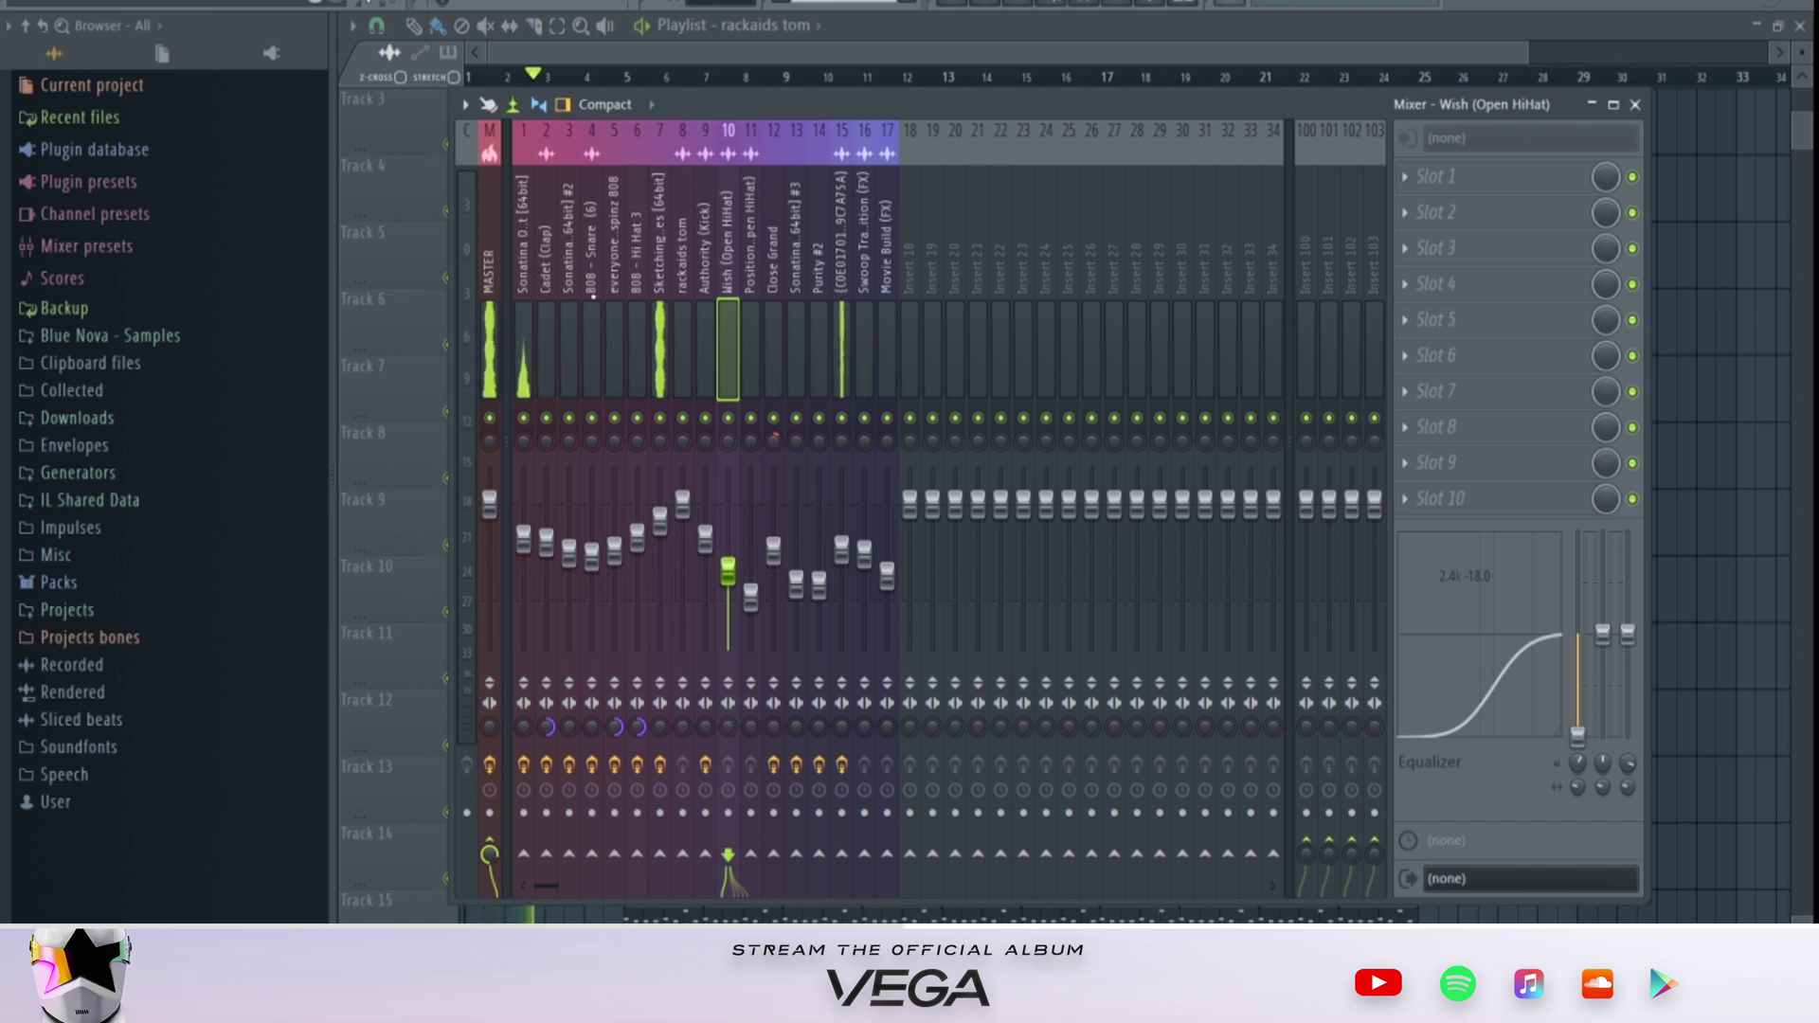
pyautogui.click(522, 284)
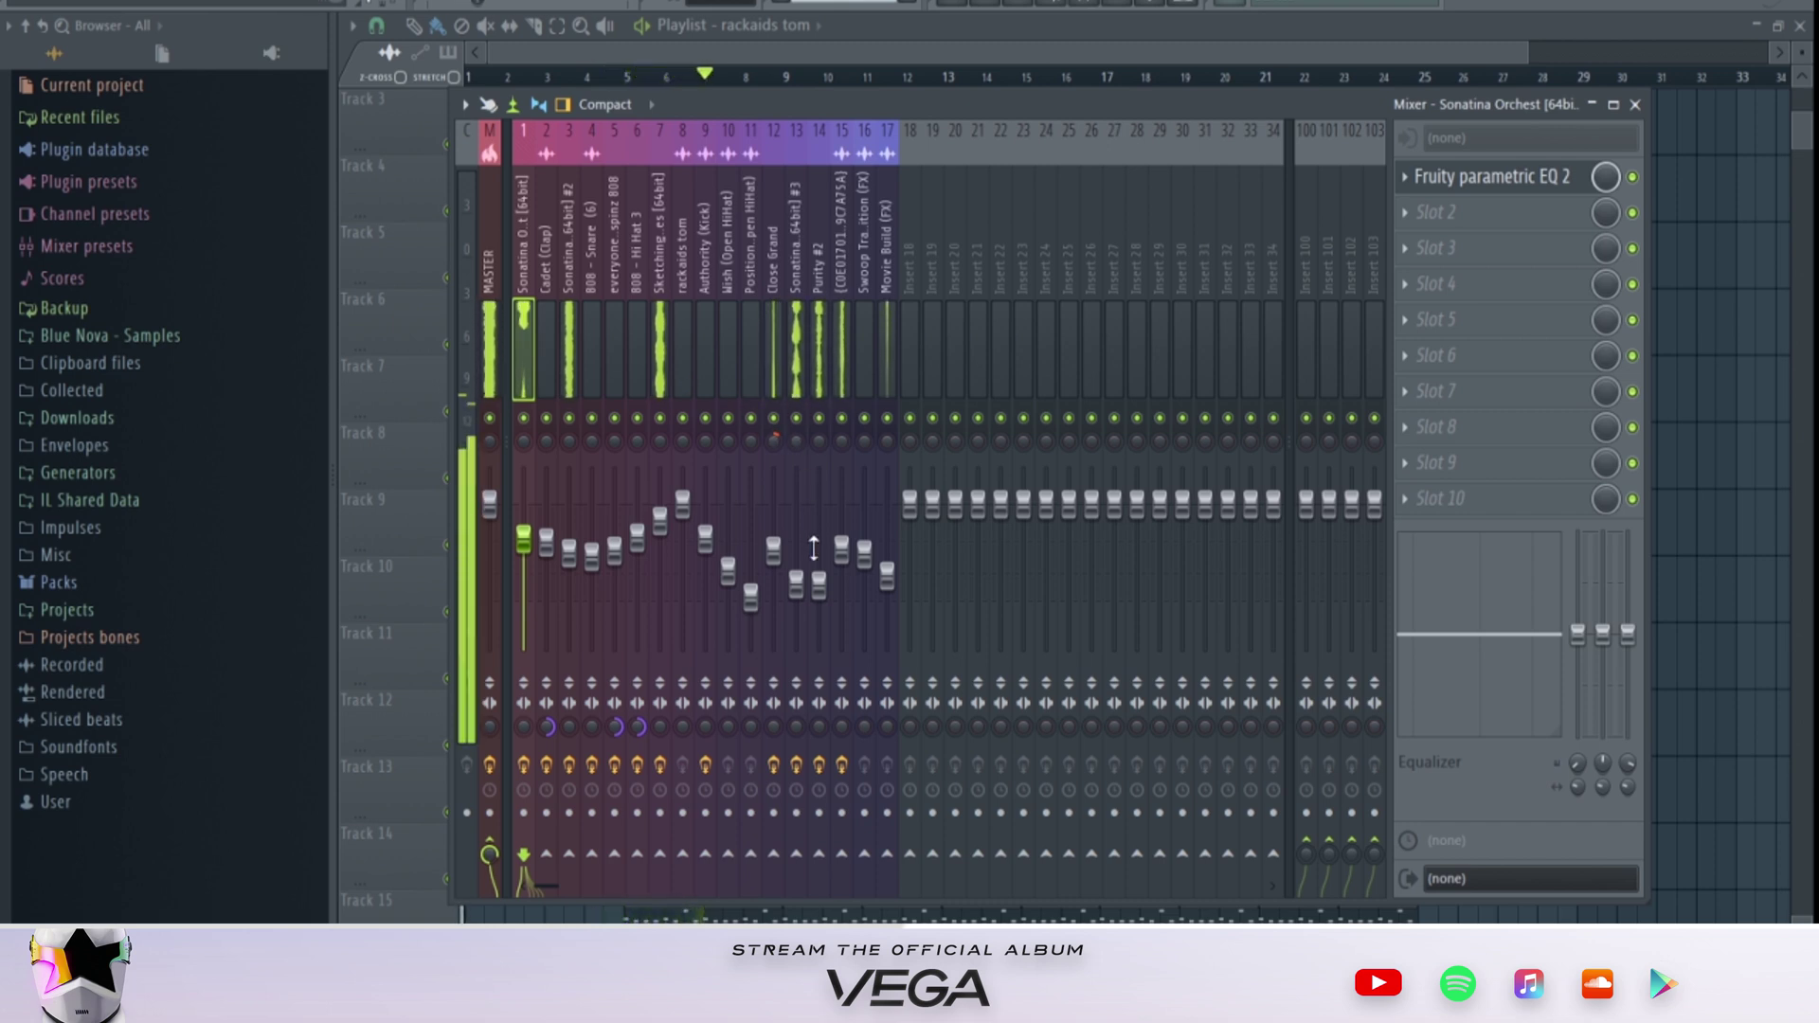
pyautogui.click(795, 580)
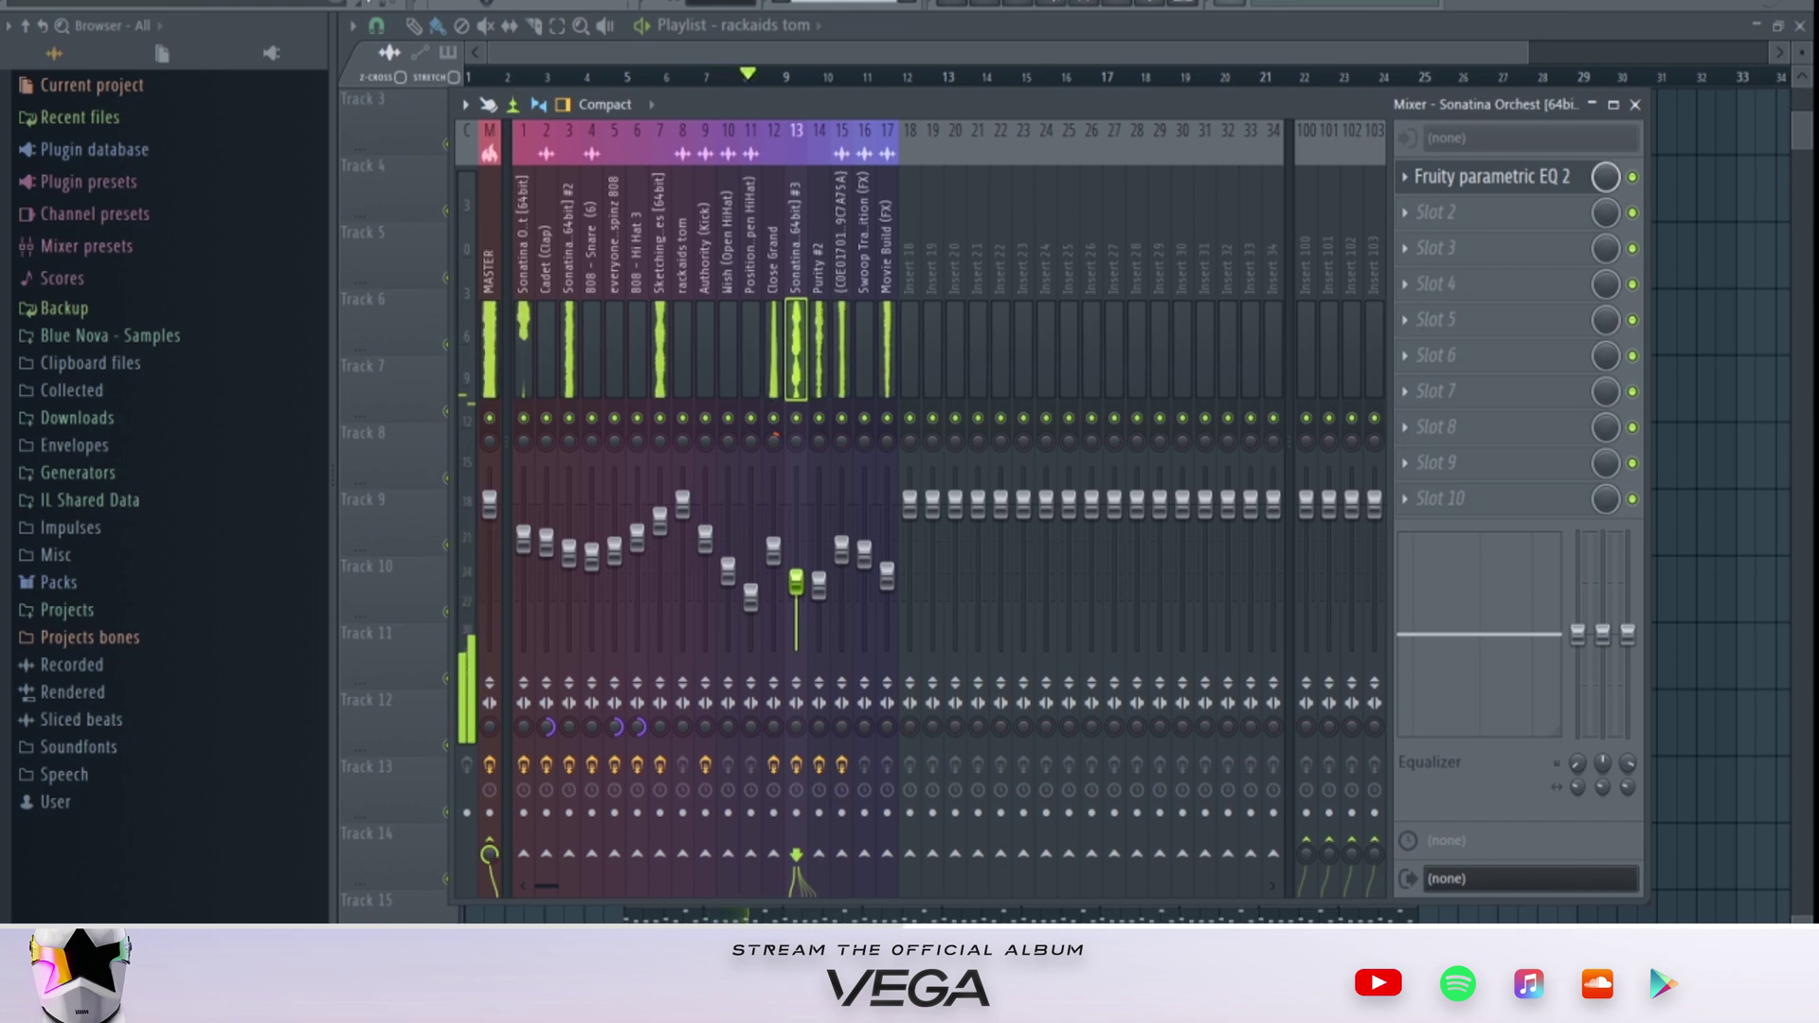
pyautogui.click(491, 267)
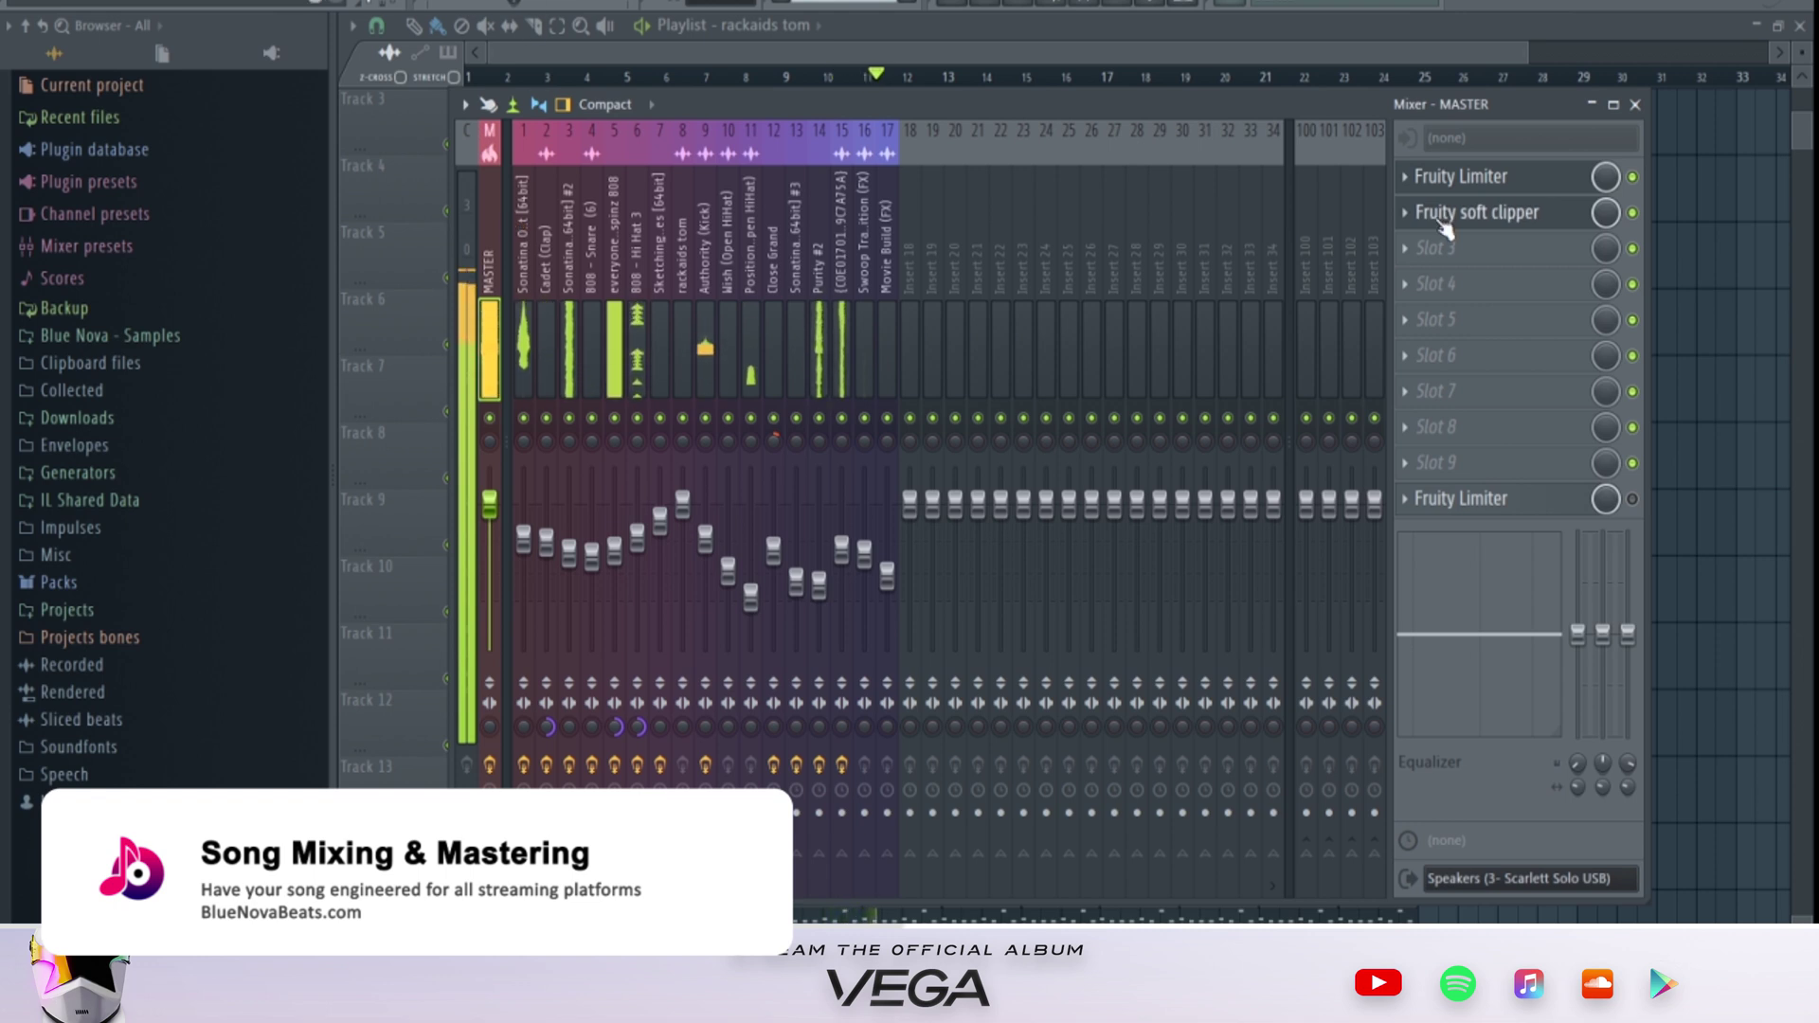
pyautogui.click(1501, 184)
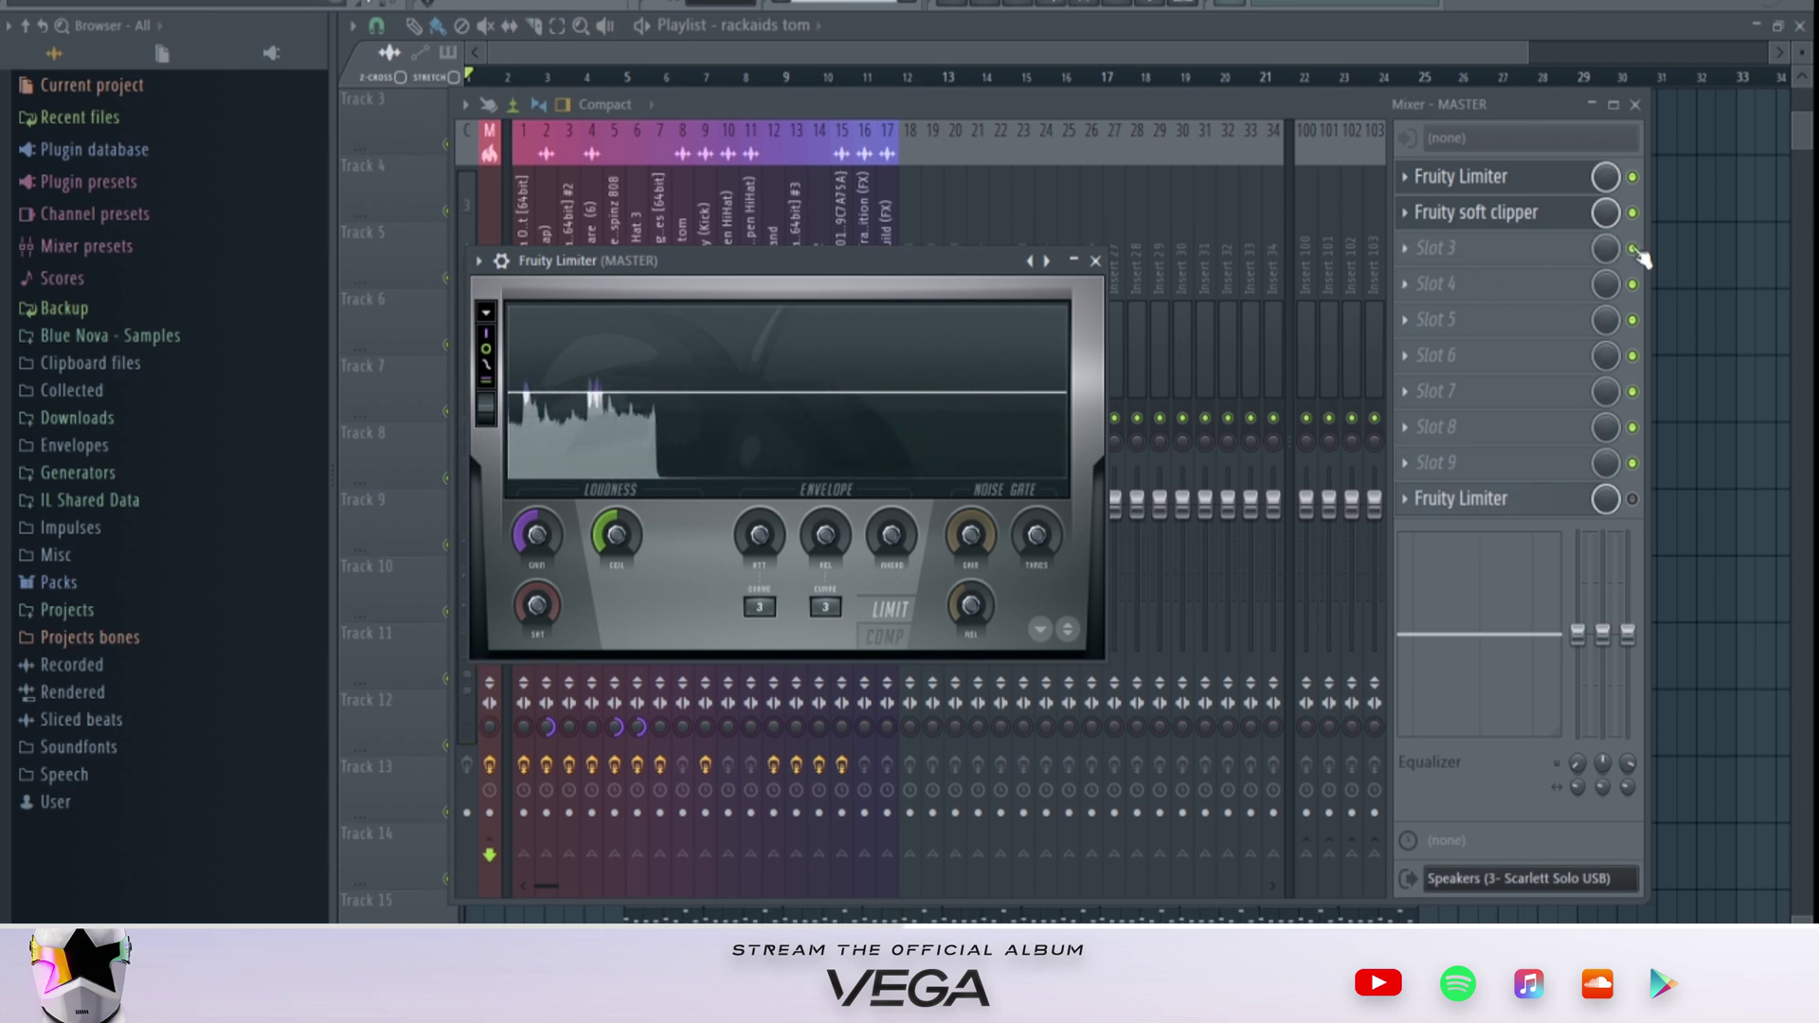
# Step: Add Fruity Convolver to the master track, move it ahead of the first Fruity Limiter, and load its 16K Cut preset
pyautogui.click(1584, 254)
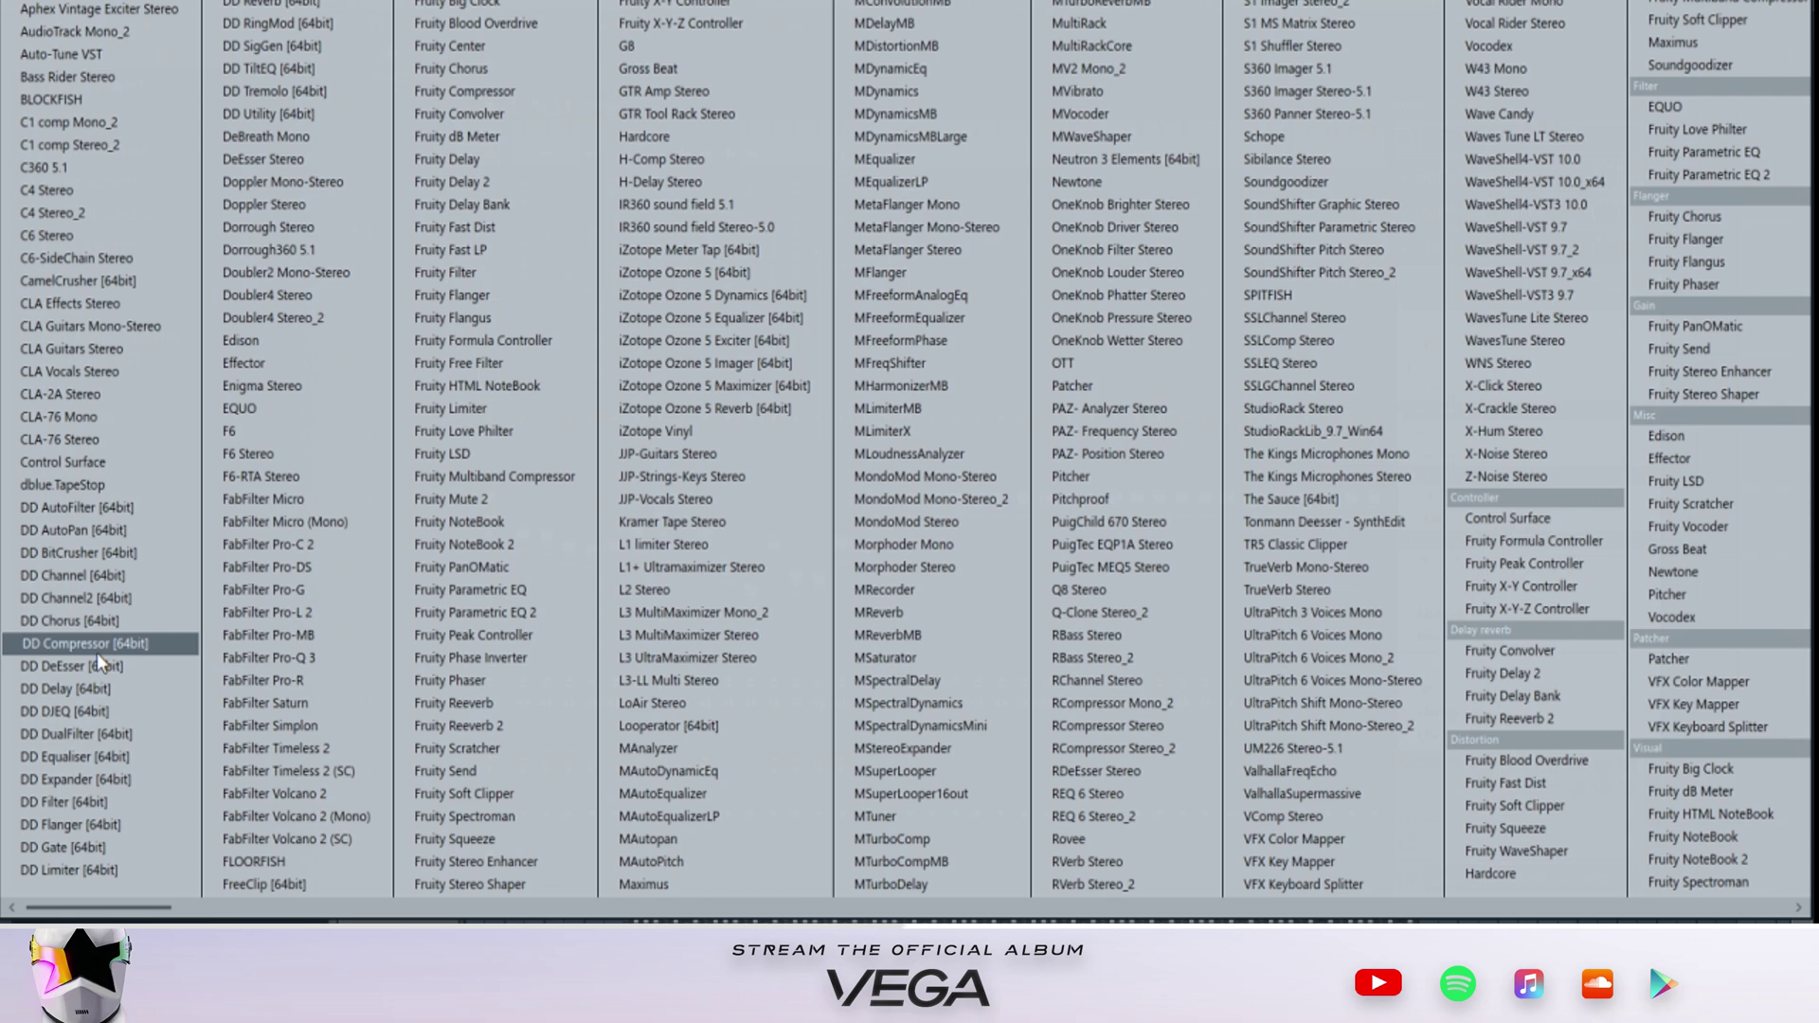
pyautogui.click(542, 120)
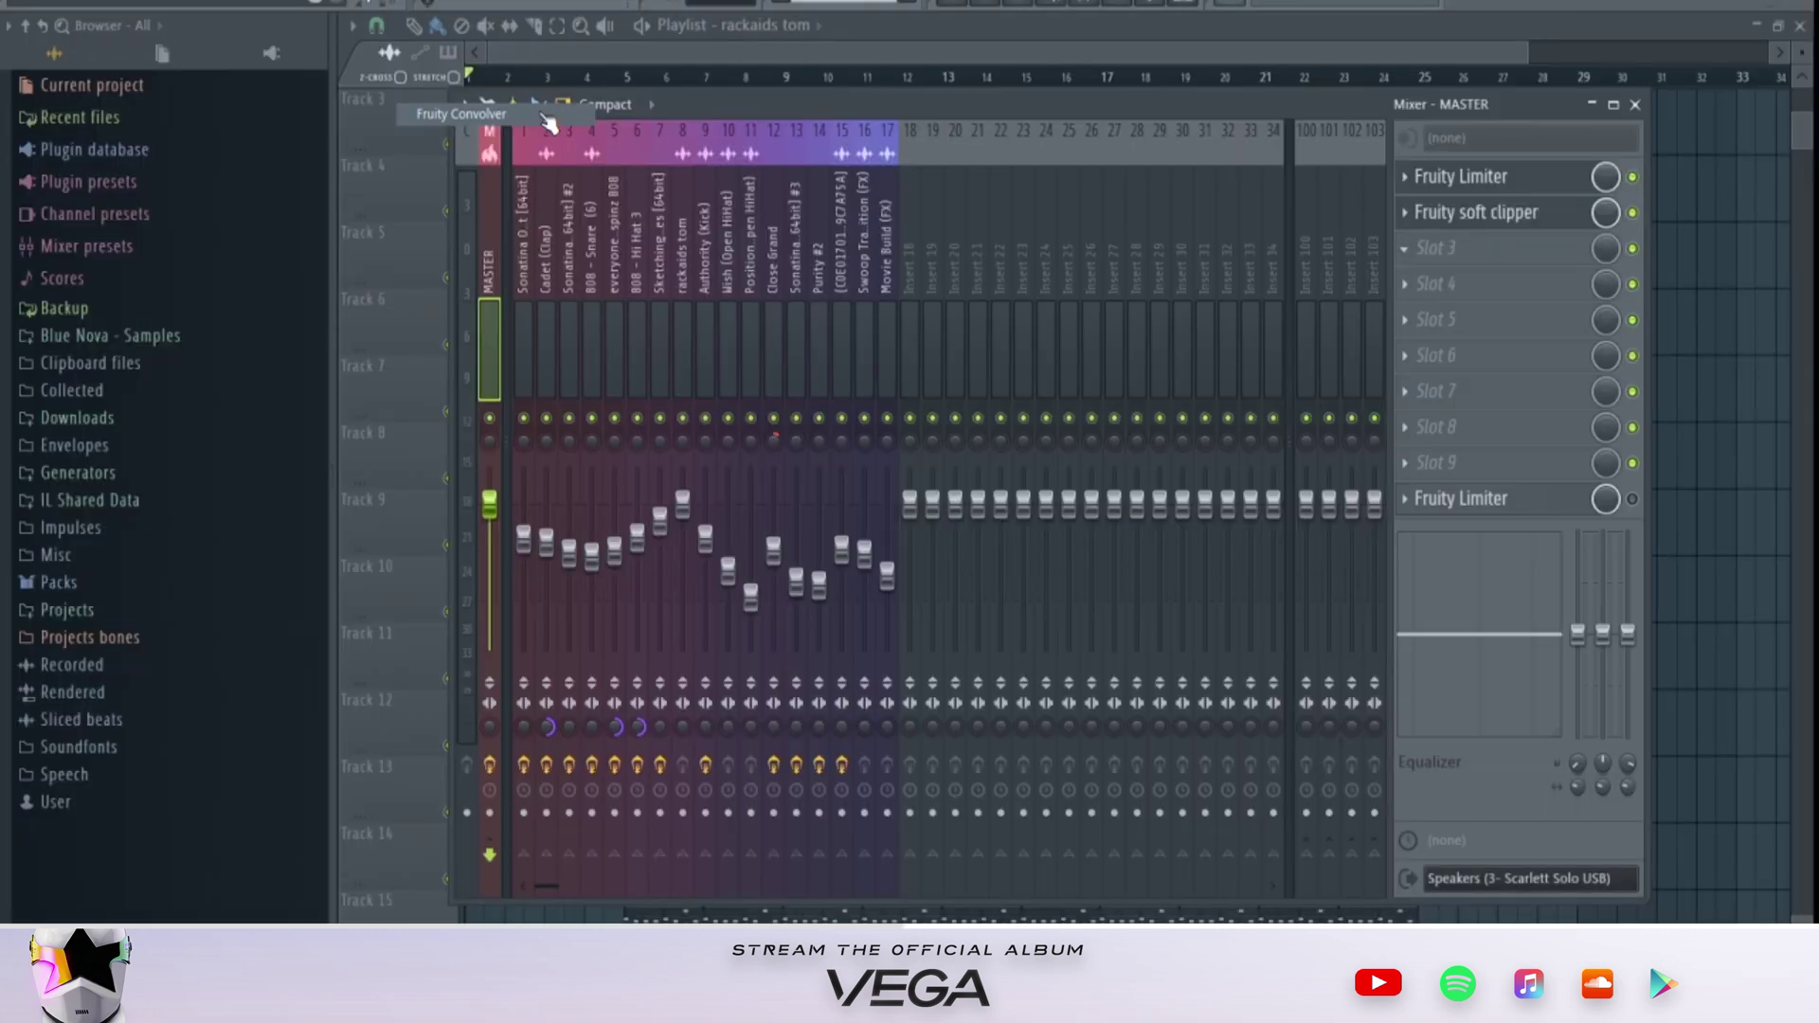
pyautogui.moveTo(1503, 258); pyautogui.dragTo(1510, 176)
pyautogui.click(508, 293)
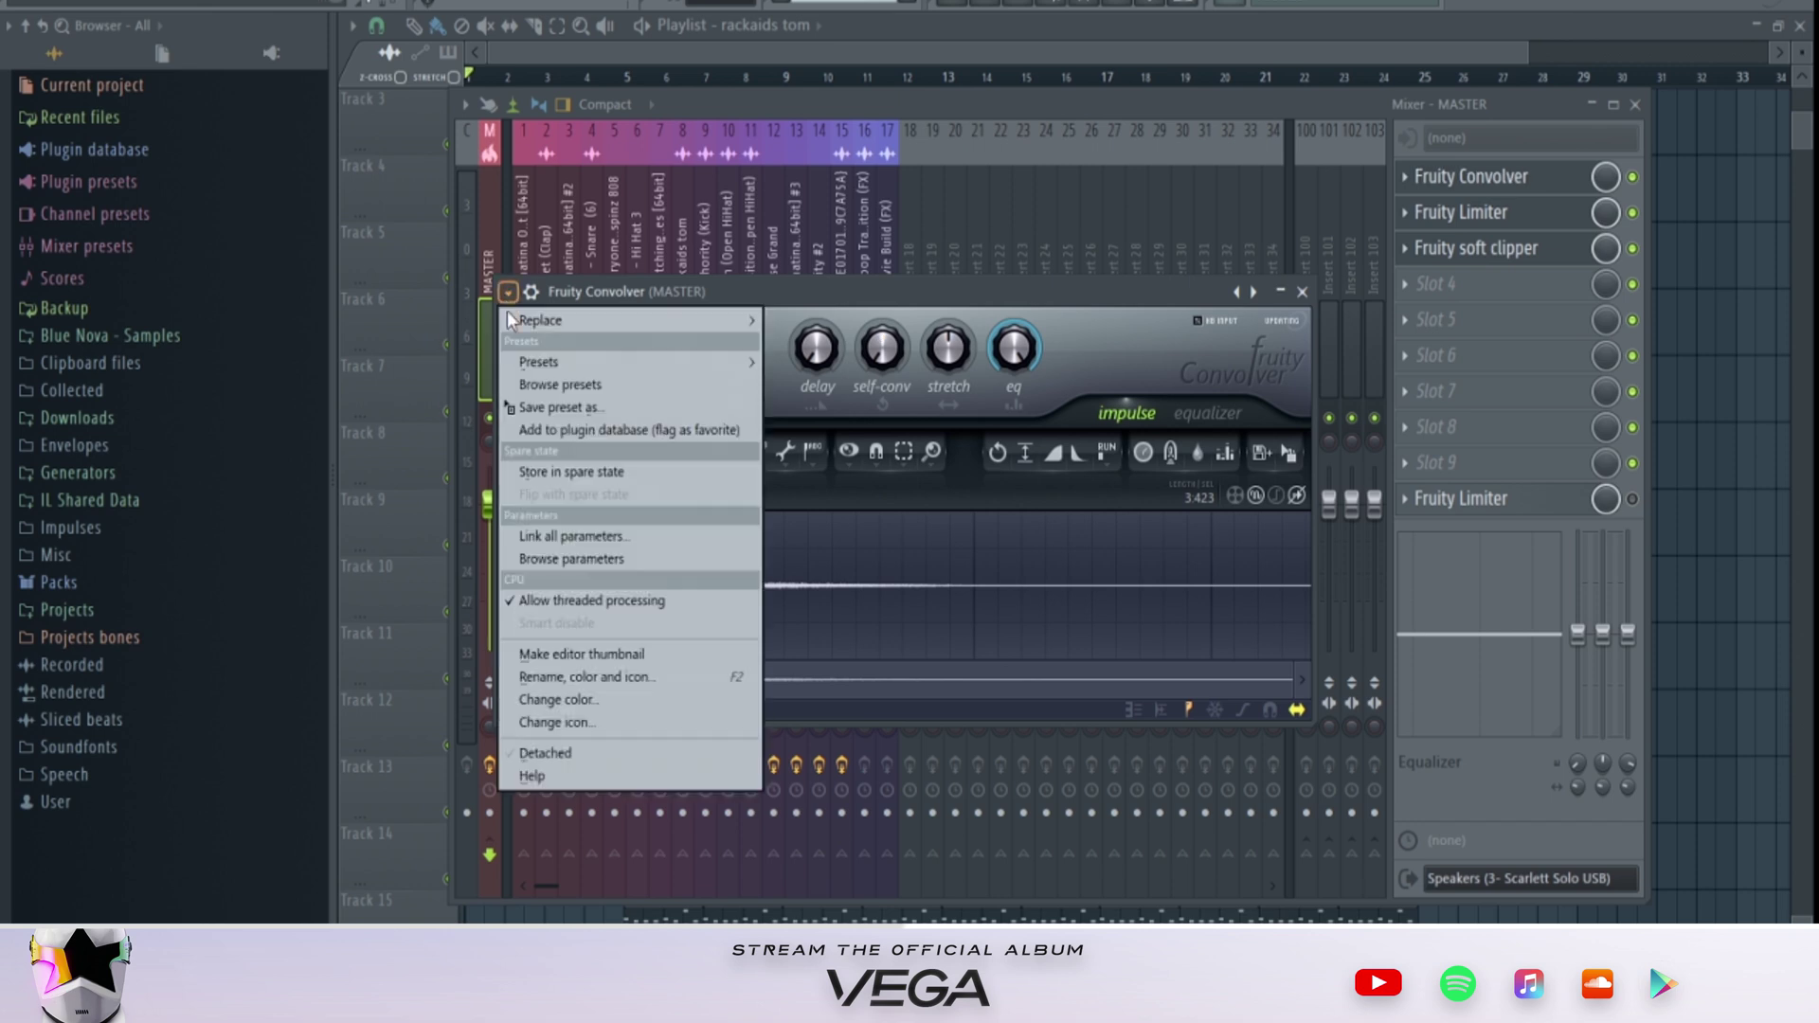
pyautogui.moveTo(547, 355)
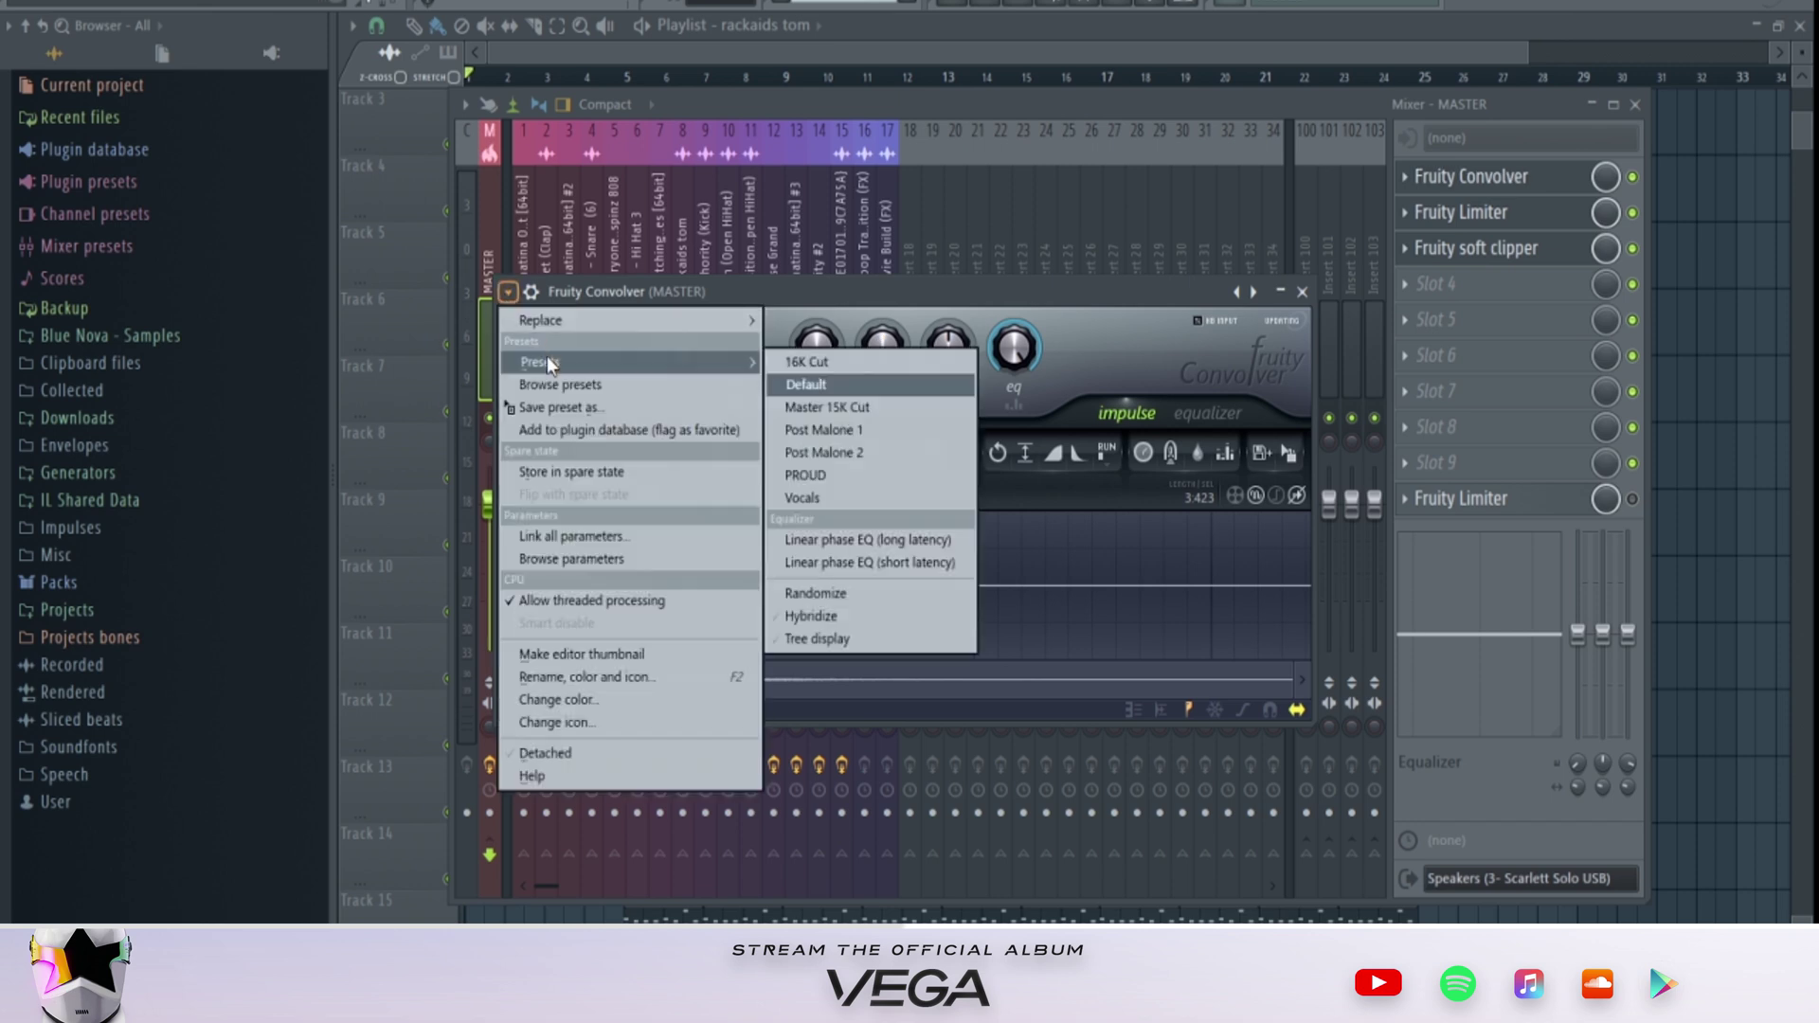
pyautogui.click(837, 366)
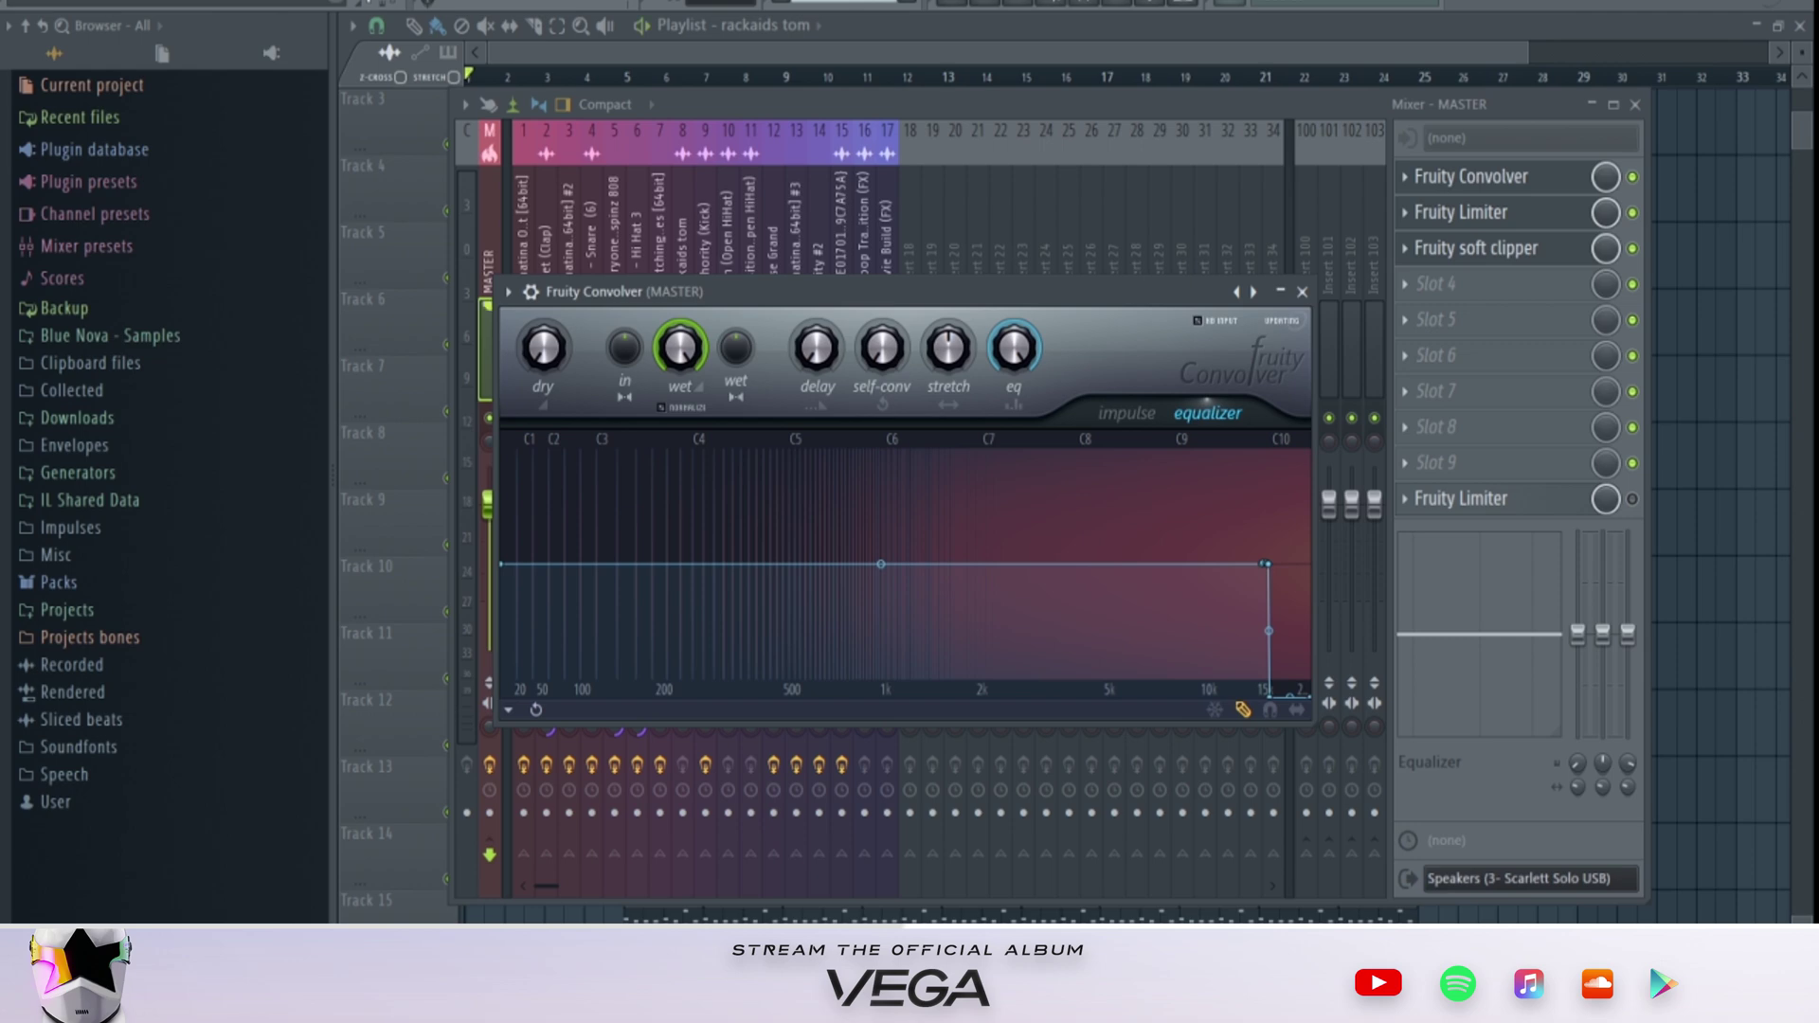
# Step: Add Fruity parametric EQ 2 to the master's Slot 4, check the playing mix in it, and disable the effect
pyautogui.press('space')
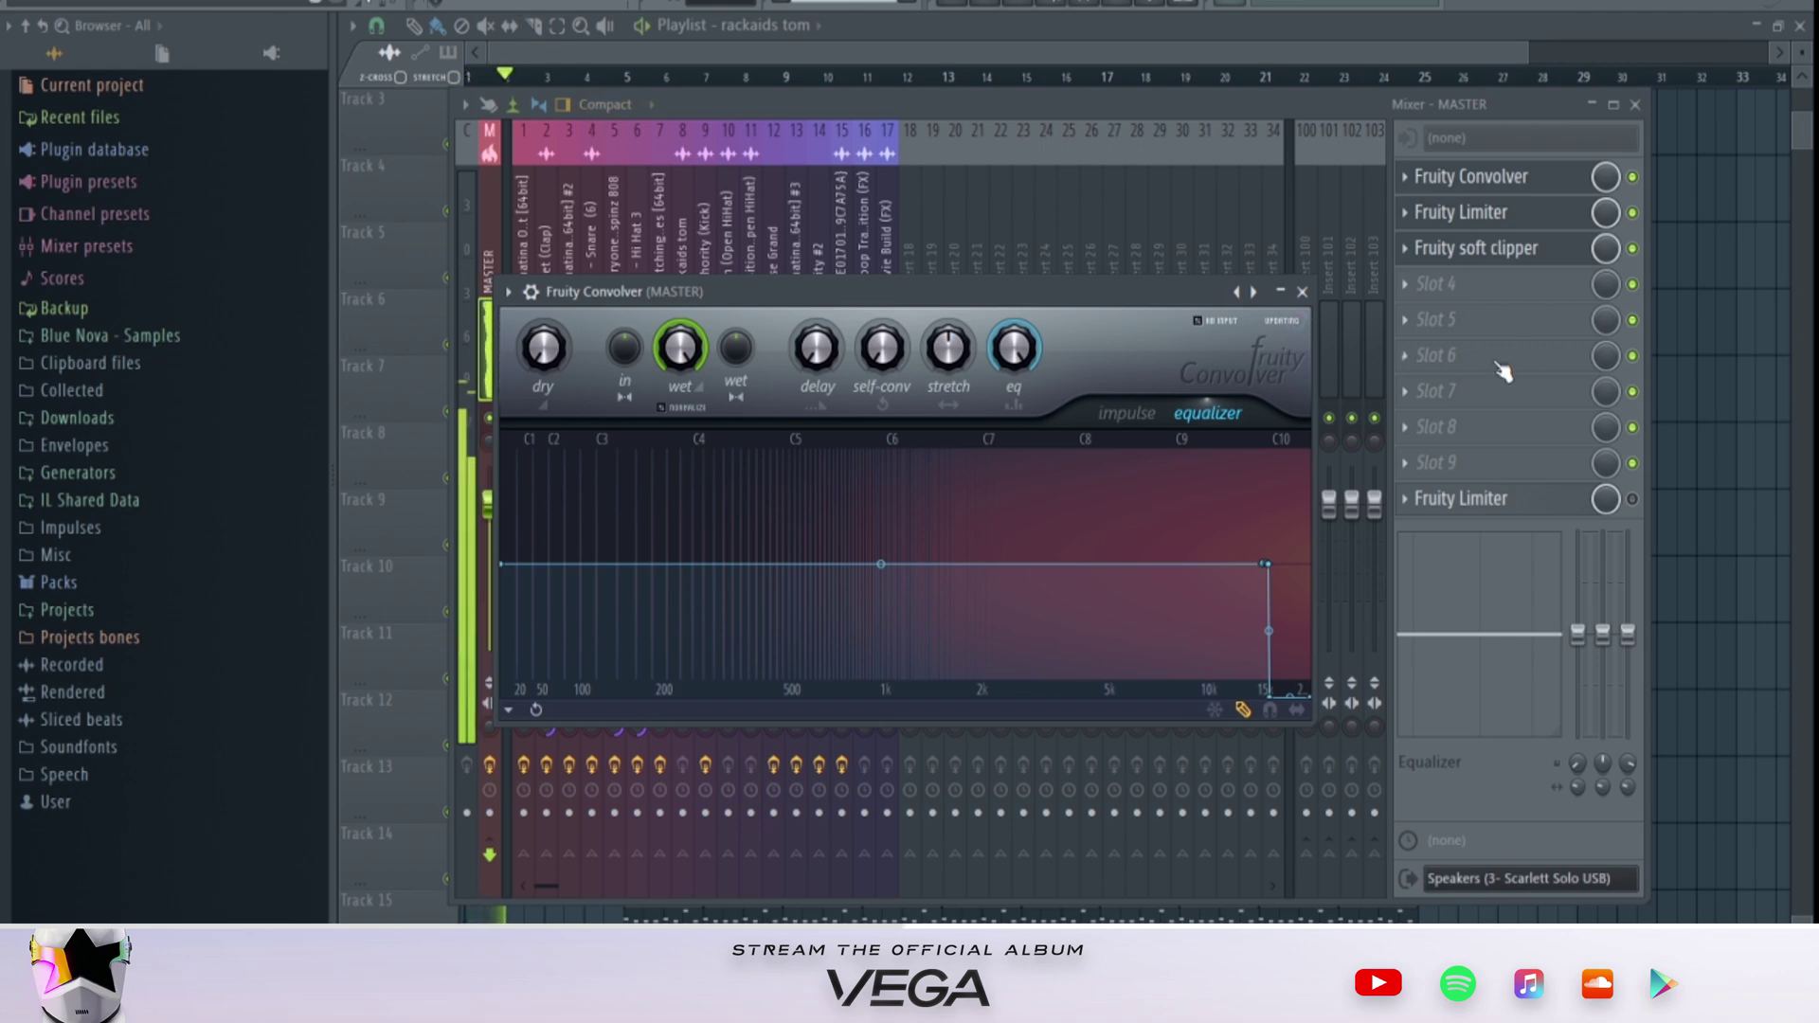
pyautogui.click(1508, 288)
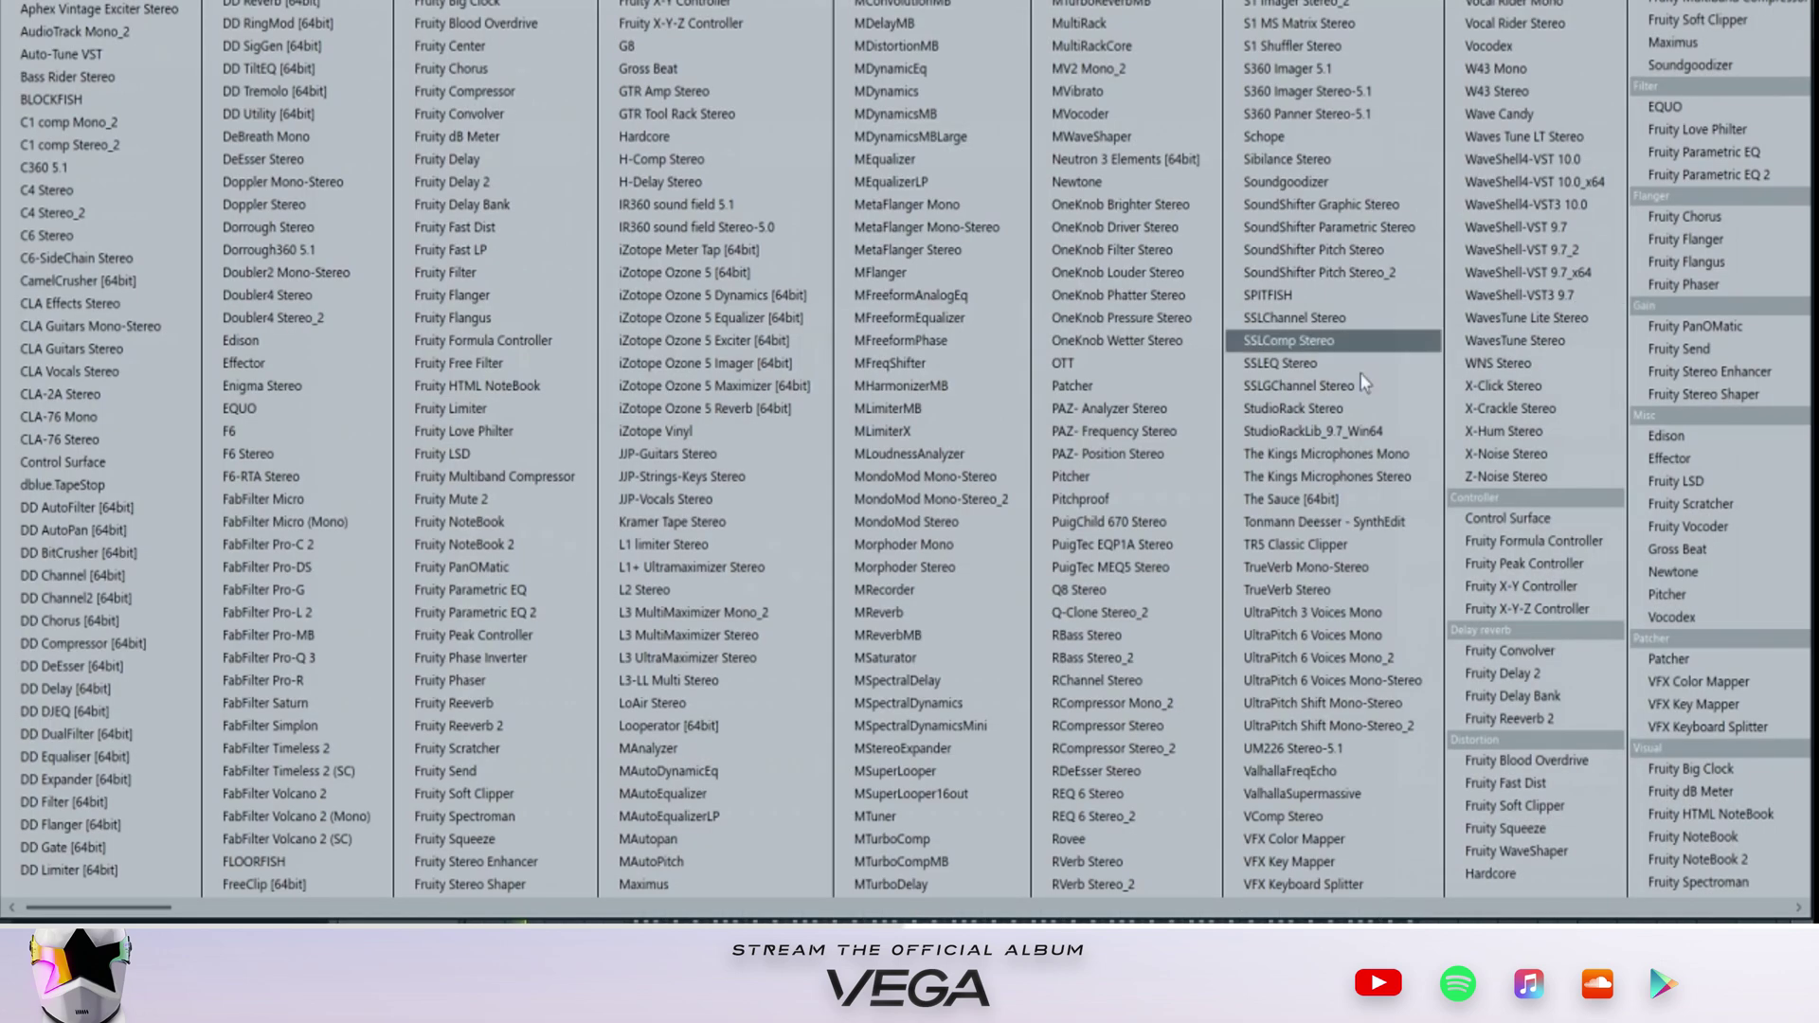
pyautogui.click(525, 613)
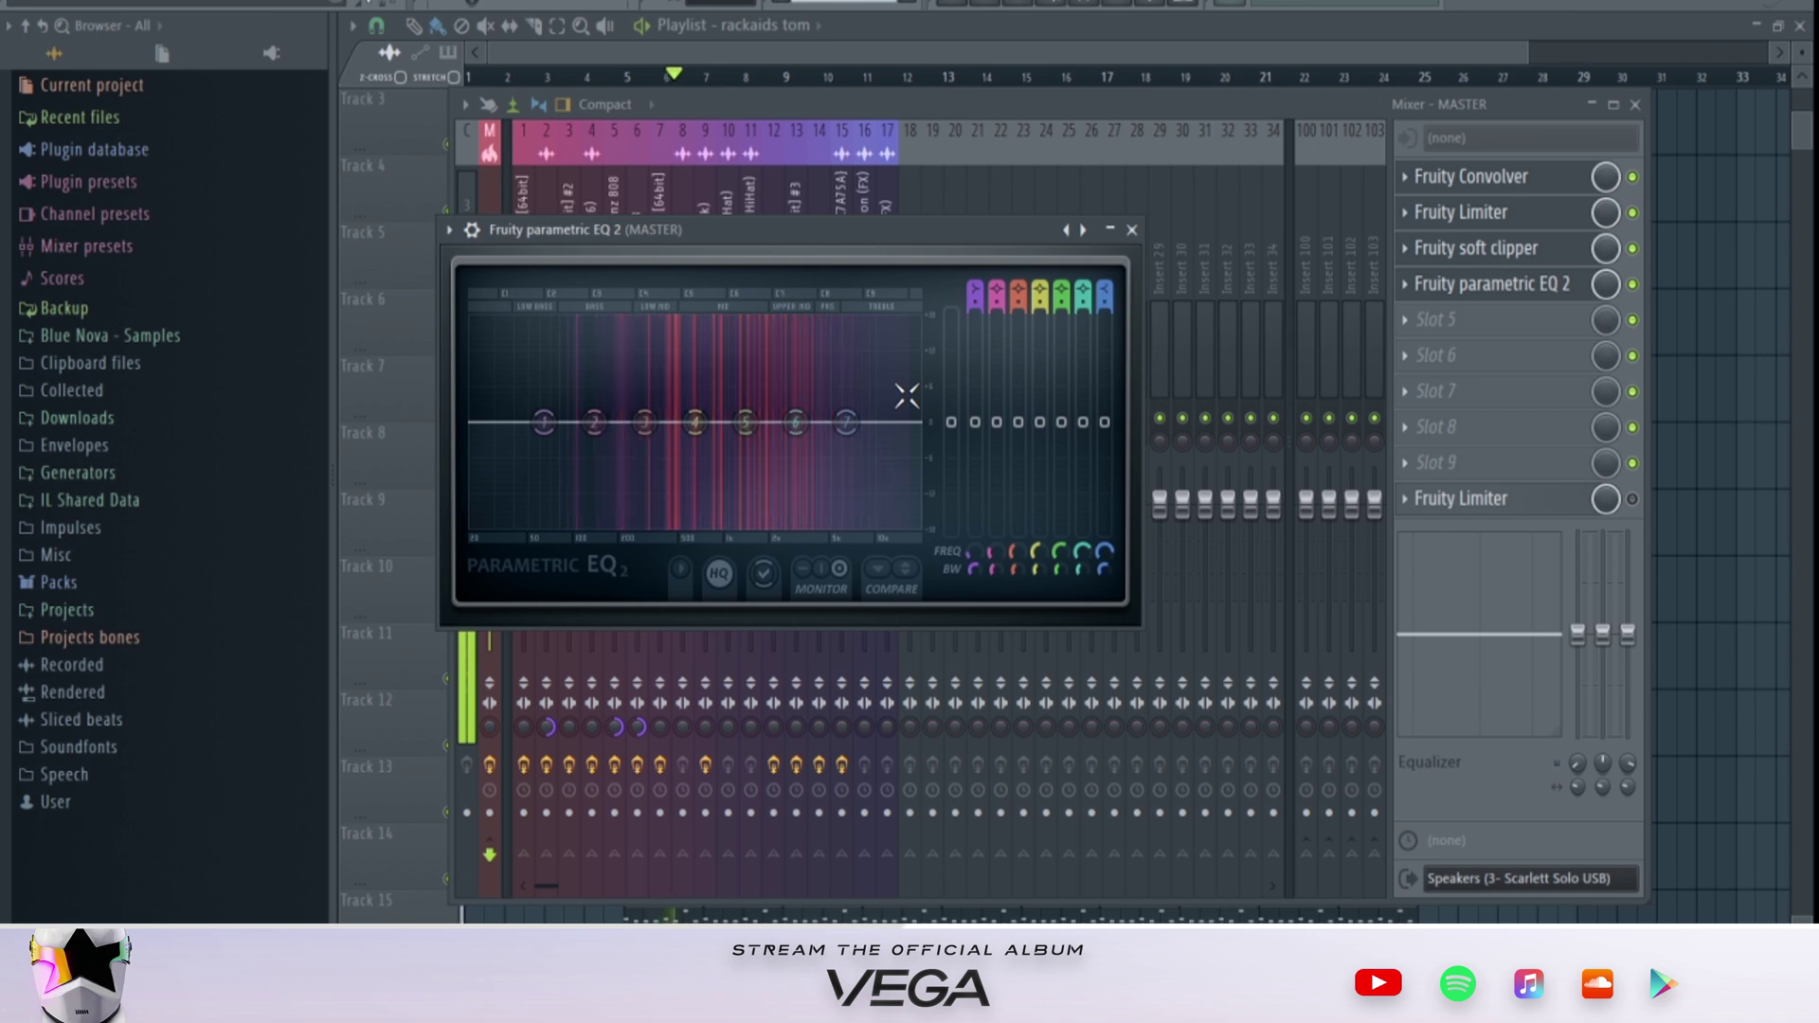
pyautogui.click(1632, 284)
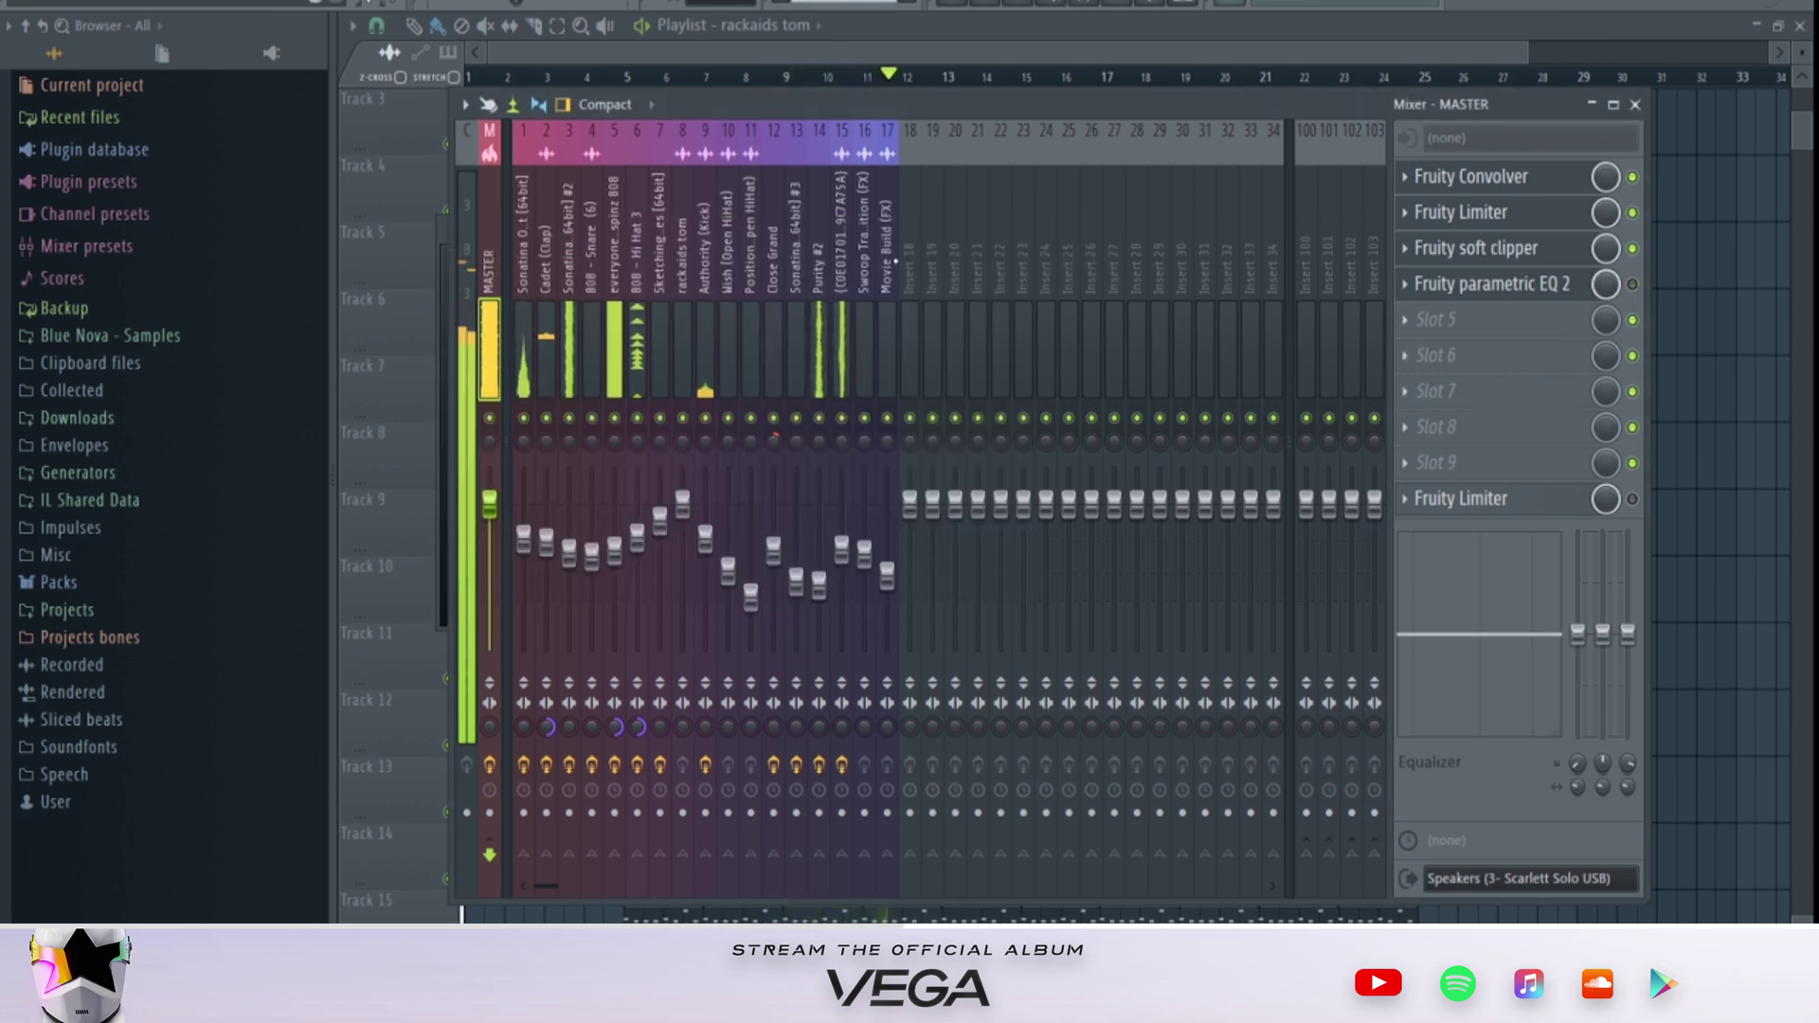
# Step: Select the Authority (Kick) mixer track, stop playback and return to the playlist
pyautogui.click(712, 277)
pyautogui.press('space')
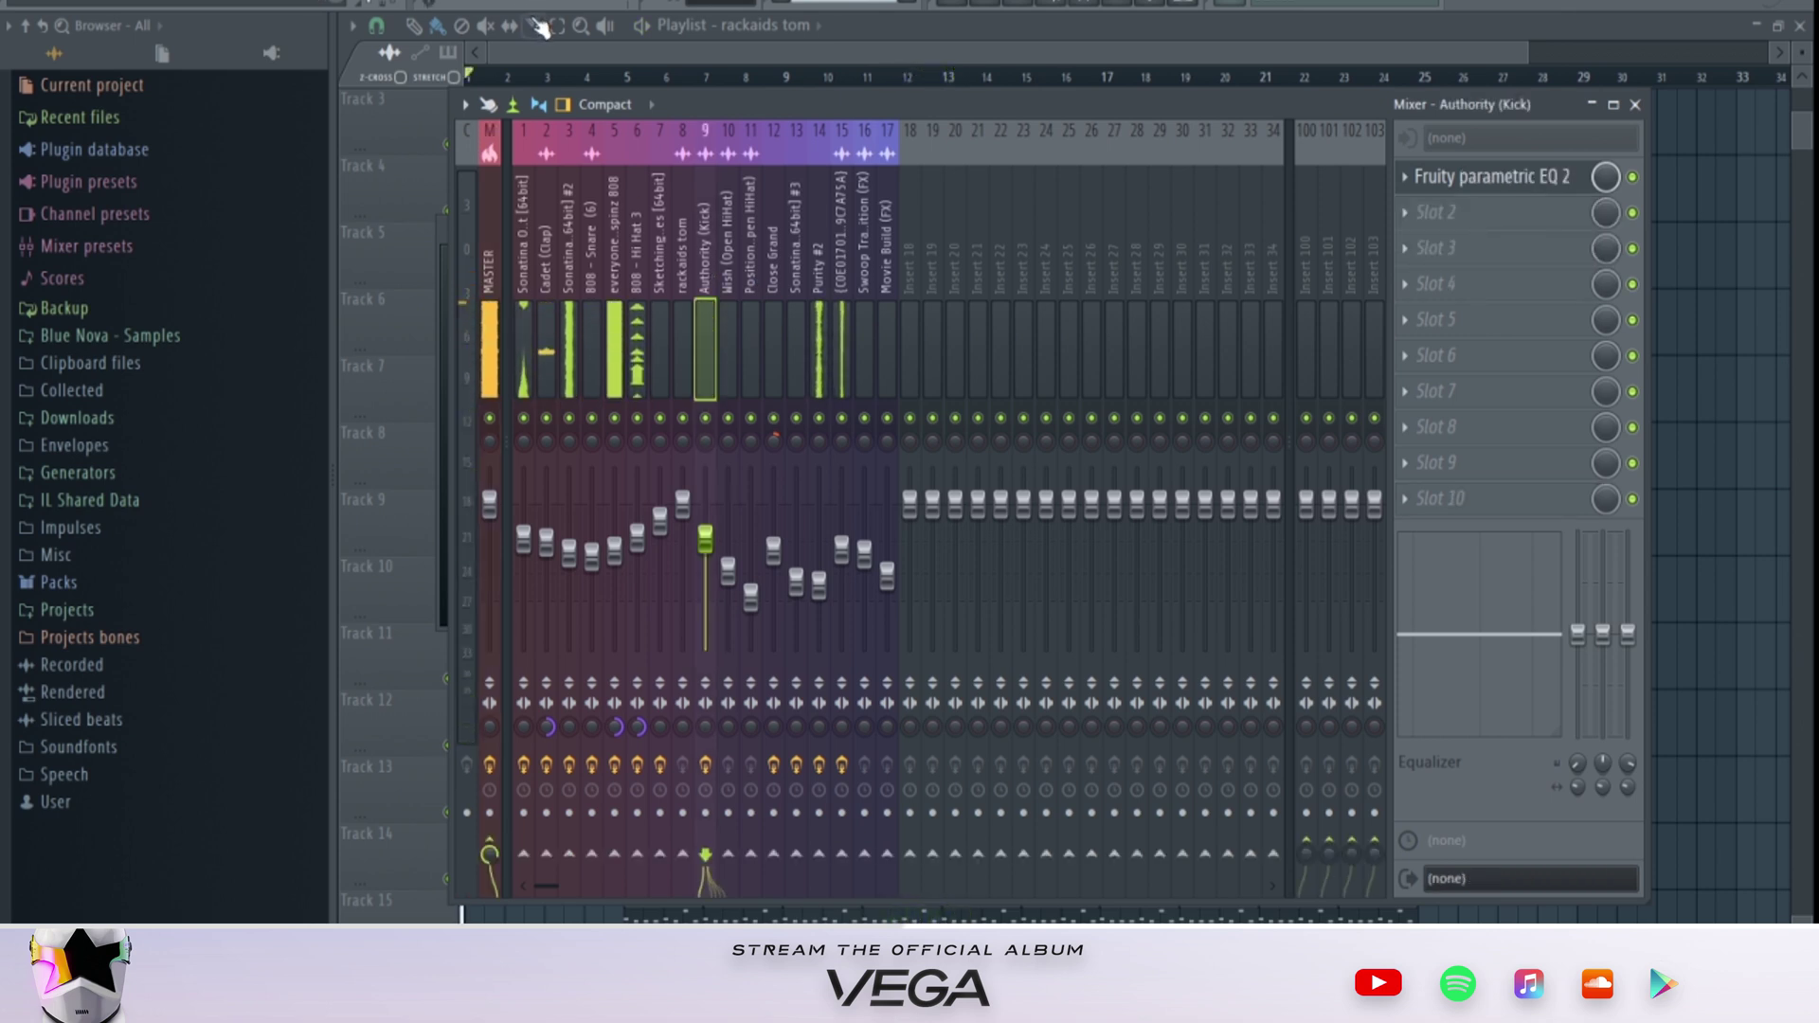
pyautogui.press('F9')
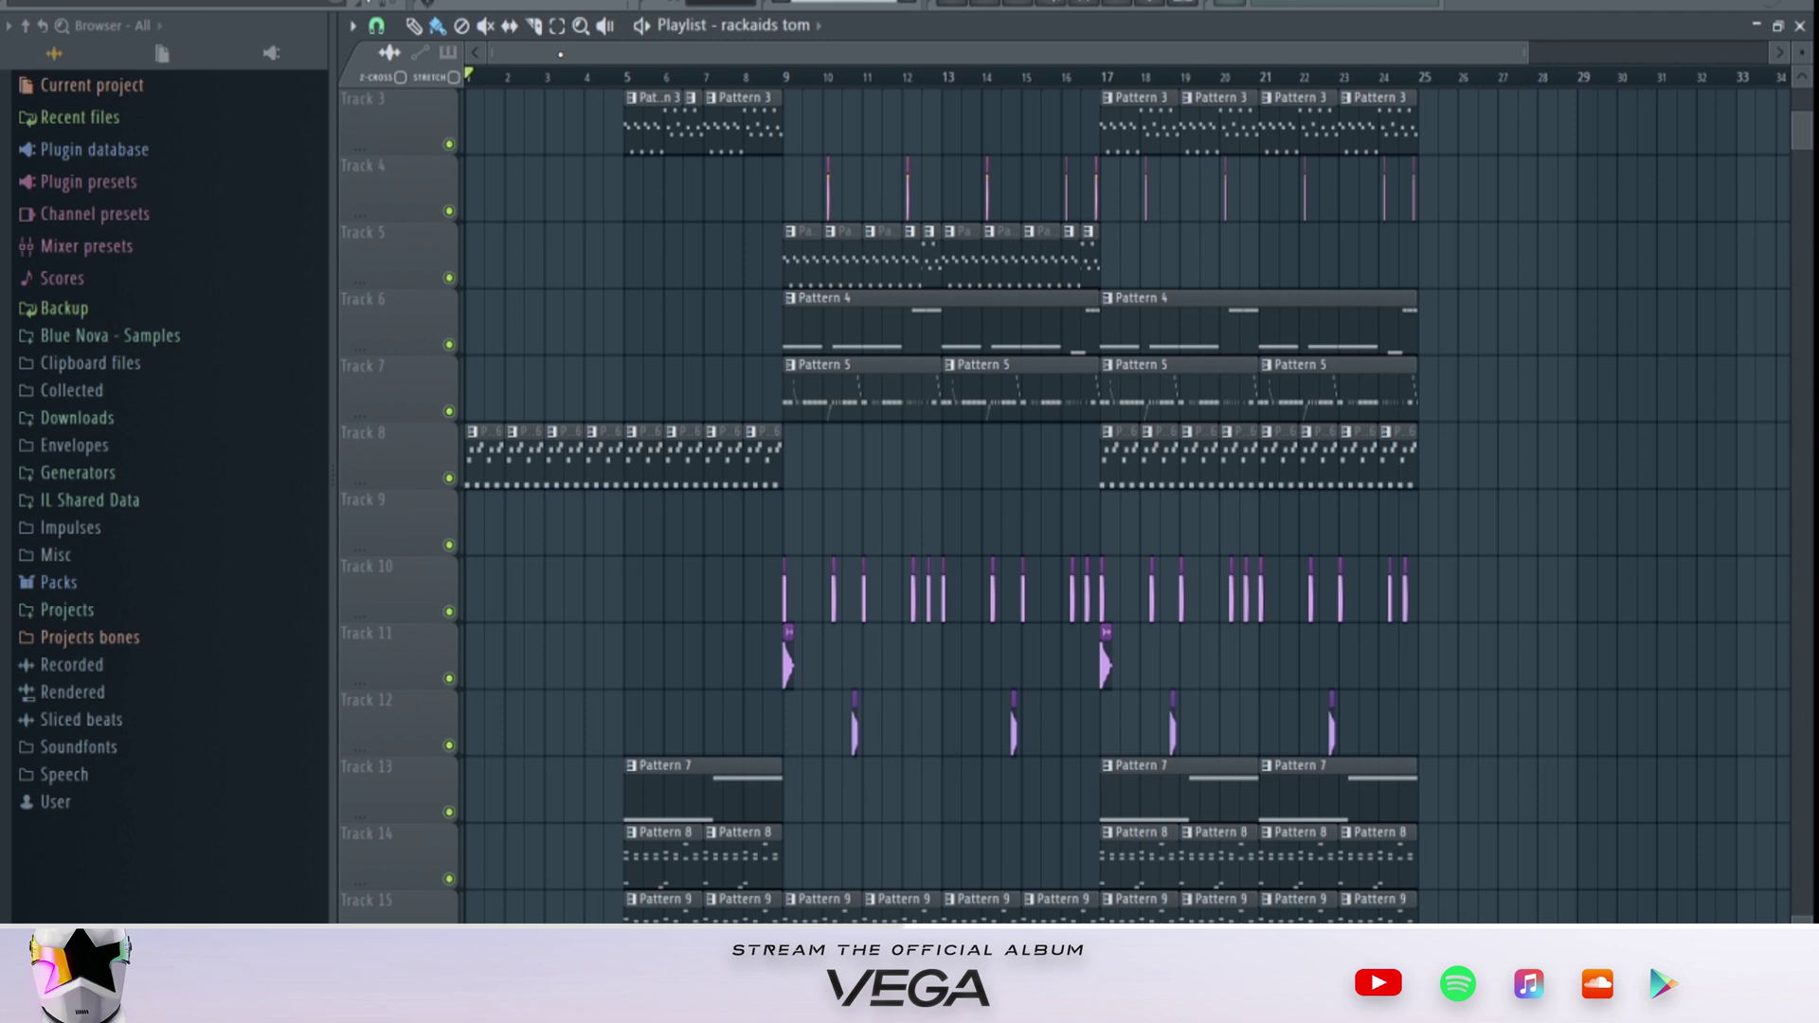